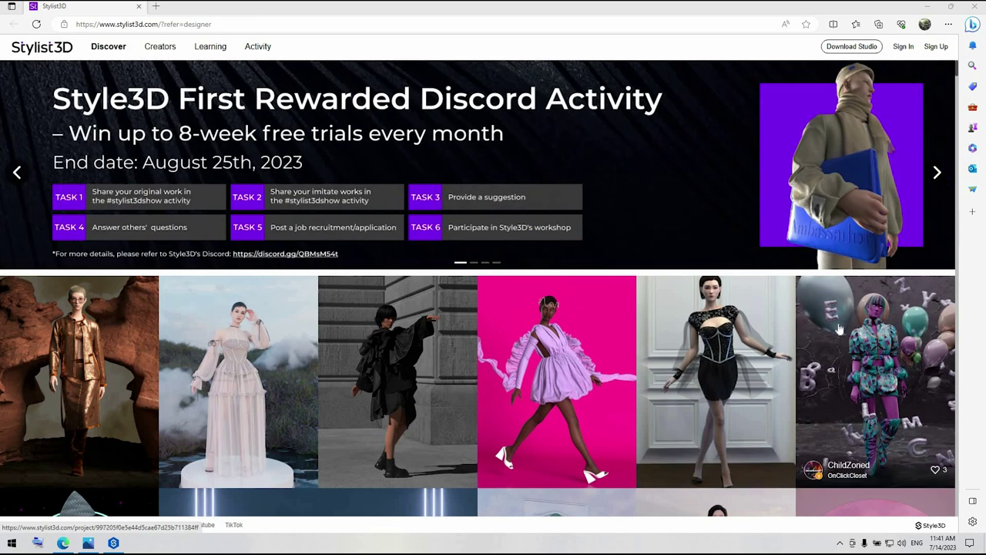
# Browse the garment projects in the Stylist3D Discover gallery, including the blue denim dress
pyautogui.scroll(-8, 884, 462)
pyautogui.scroll(-2, 884, 462)
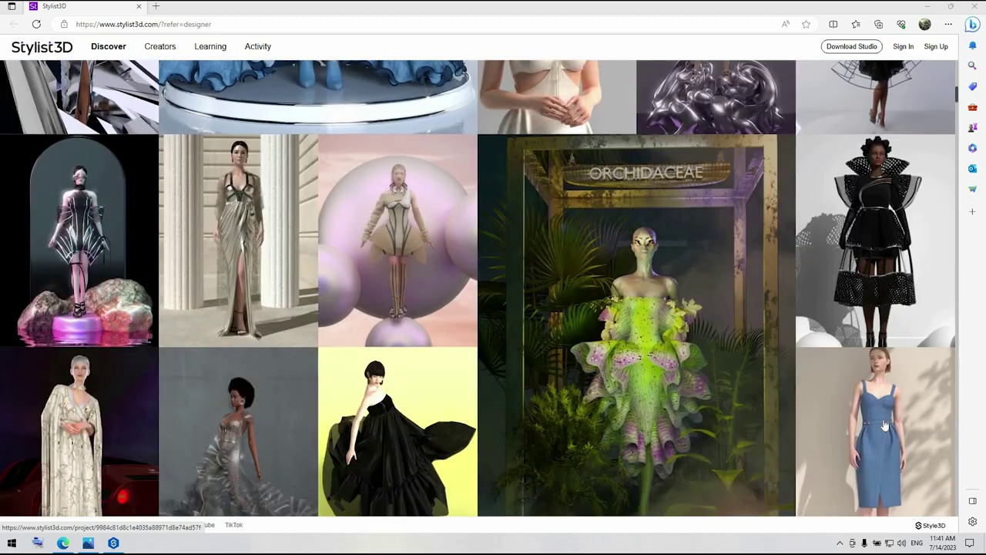
pyautogui.scroll(-1, 884, 431)
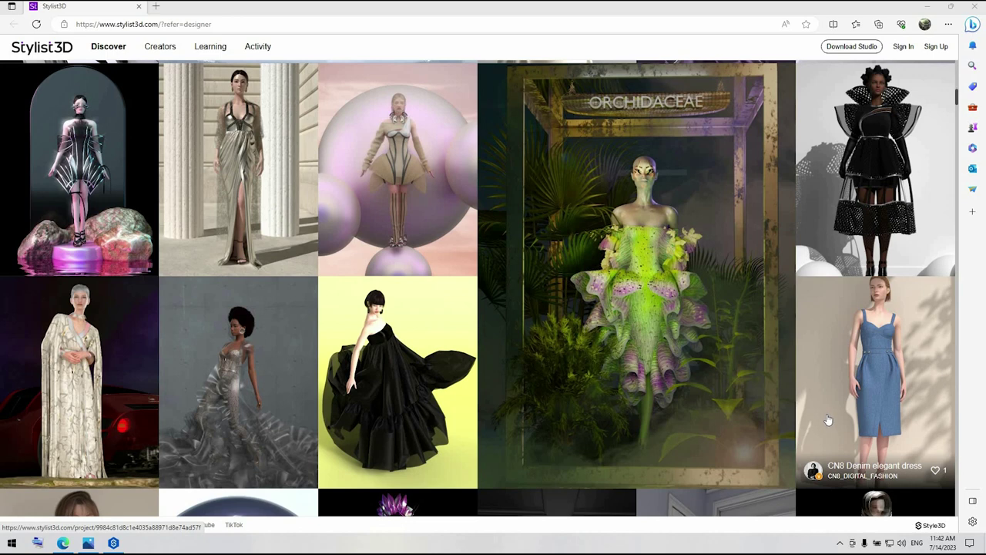
pyautogui.scroll(10, 829, 420)
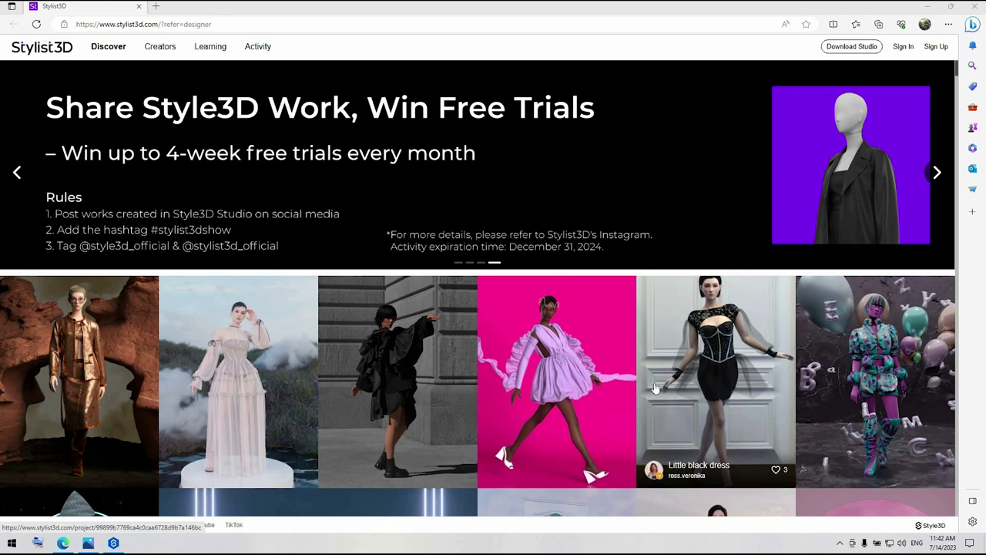
pyautogui.scroll(-10, 669, 386)
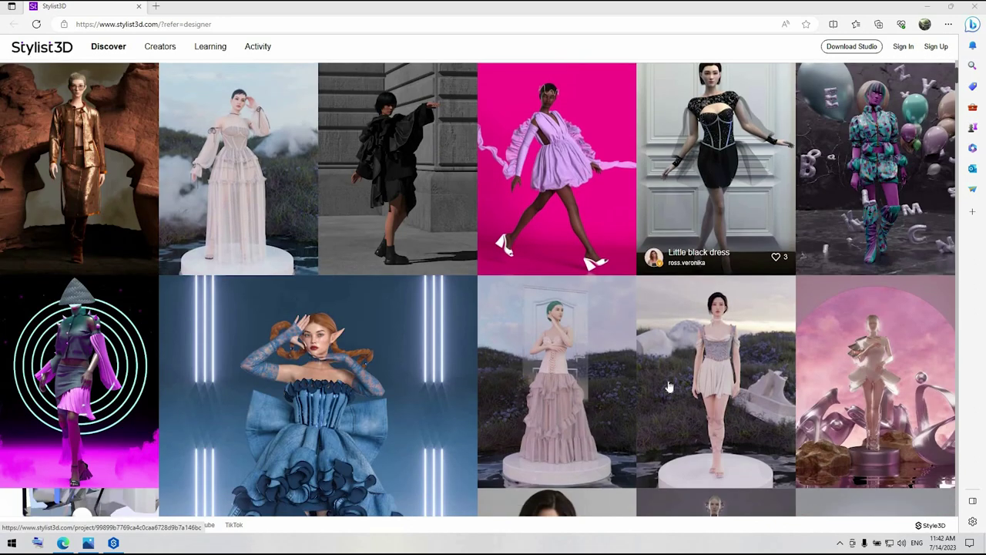
pyautogui.scroll(-5, 669, 387)
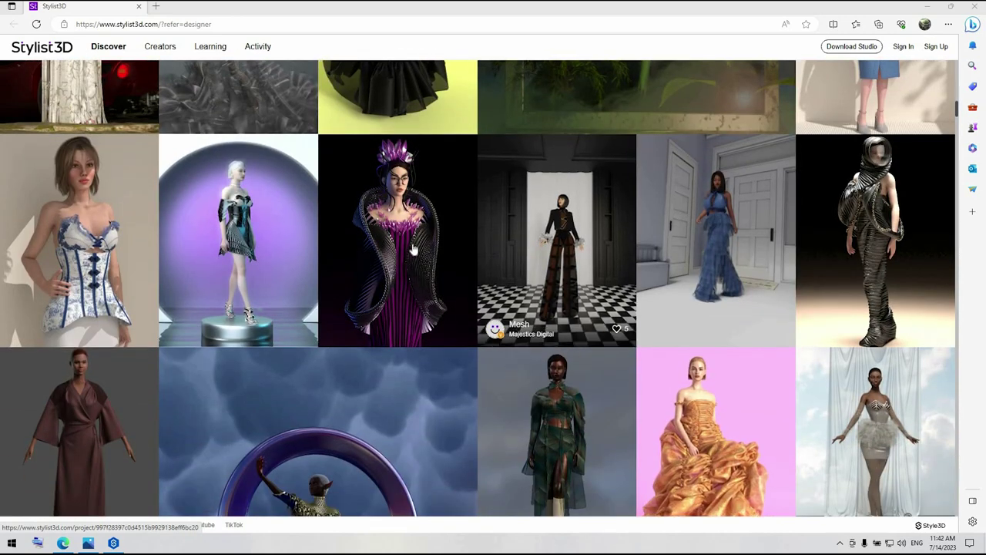
pyautogui.scroll(-10, 785, 402)
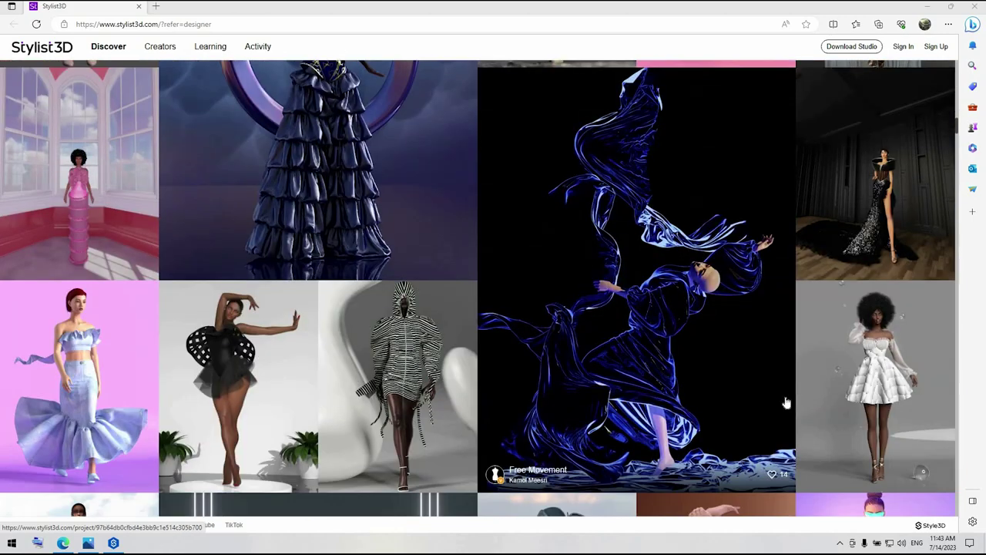
pyautogui.scroll(20, 785, 403)
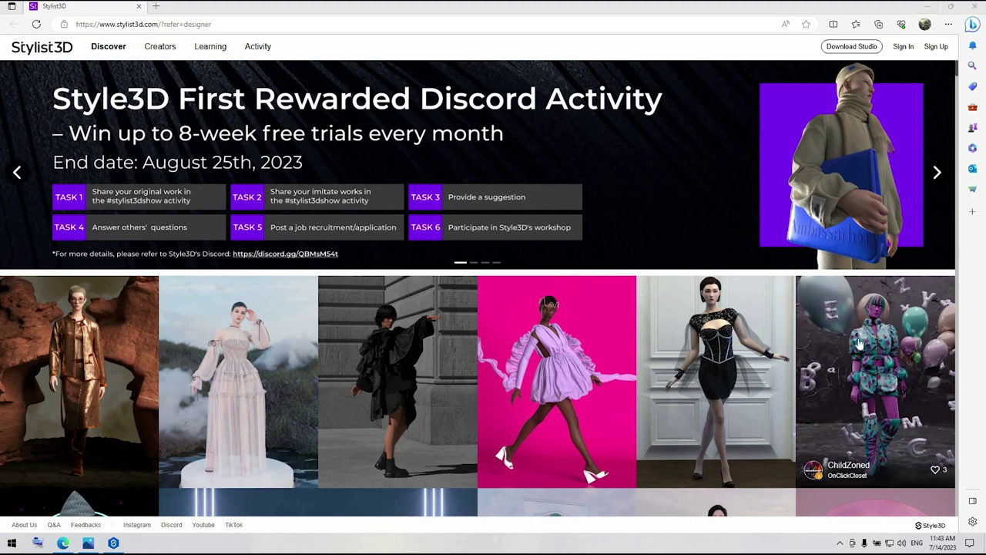
pyautogui.scroll(-10, 871, 219)
pyautogui.scroll(3, 871, 219)
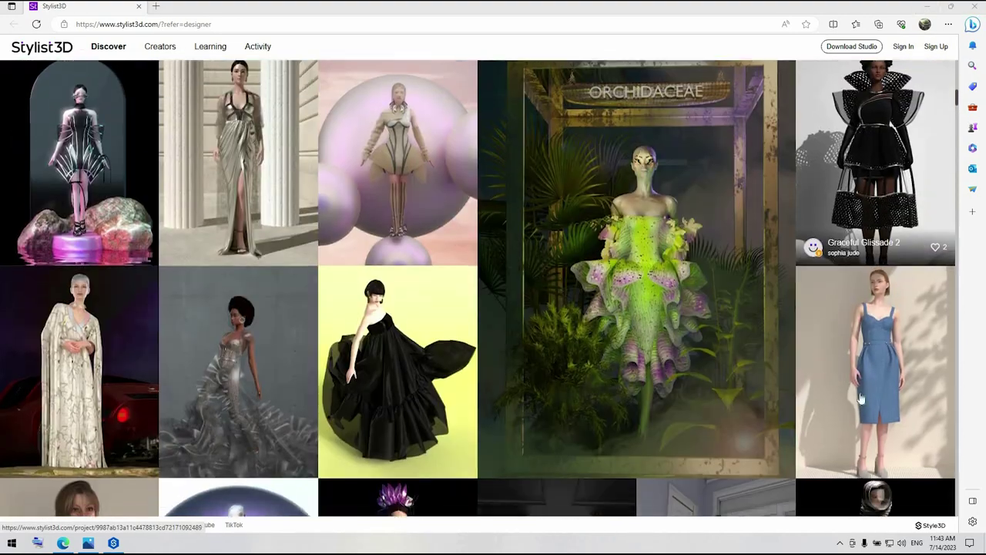
# Switch to Style3D and load the Female.savt avatar from the resource library's Female folder with the default open settings
pyautogui.click(114, 544)
pyautogui.click(114, 544)
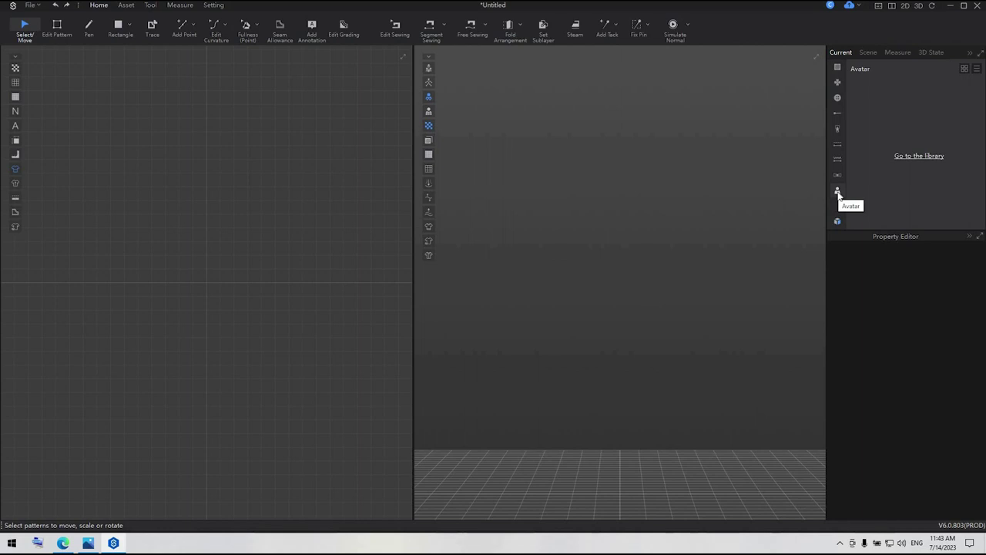
pyautogui.click(900, 157)
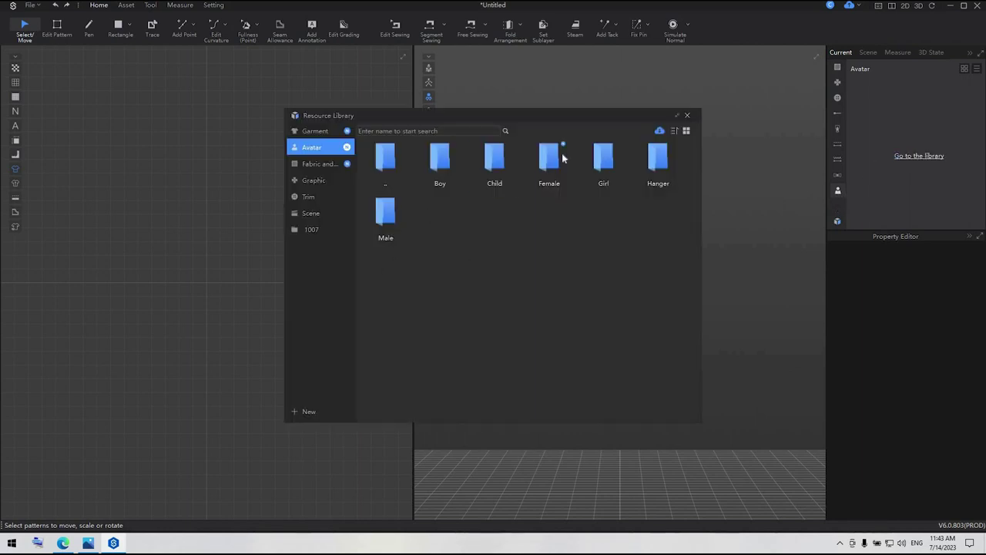
pyautogui.doubleClick(562, 158)
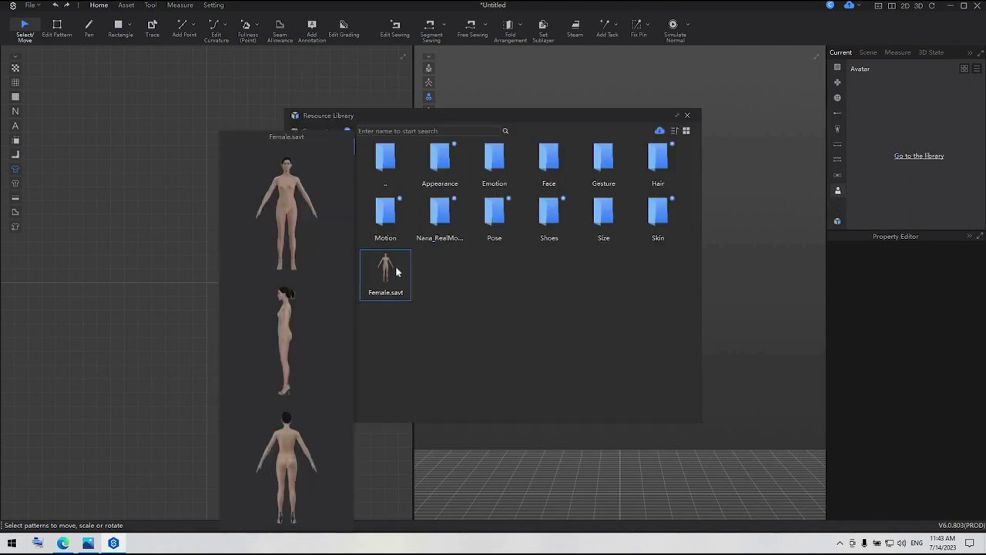
pyautogui.doubleClick(397, 272)
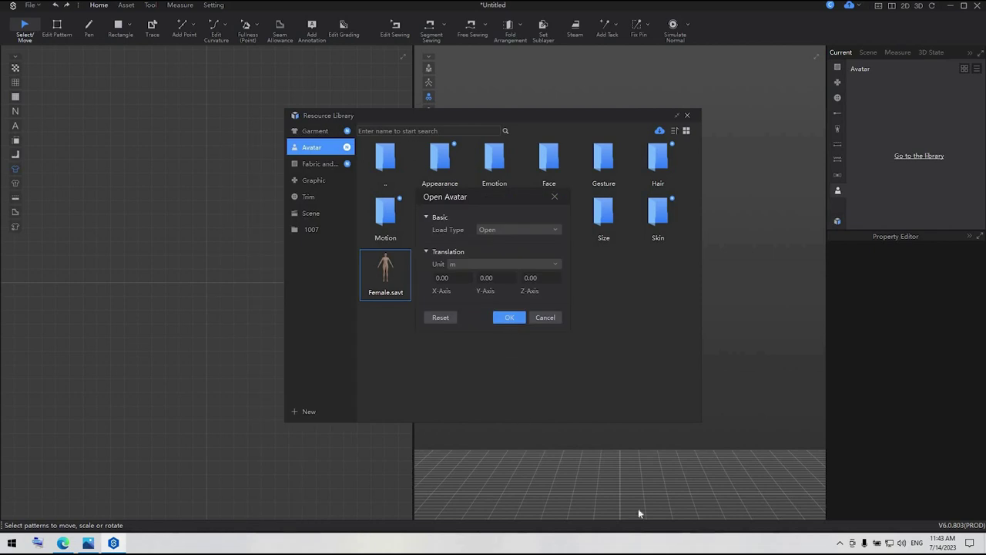
pyautogui.press('Return')
pyautogui.click(688, 116)
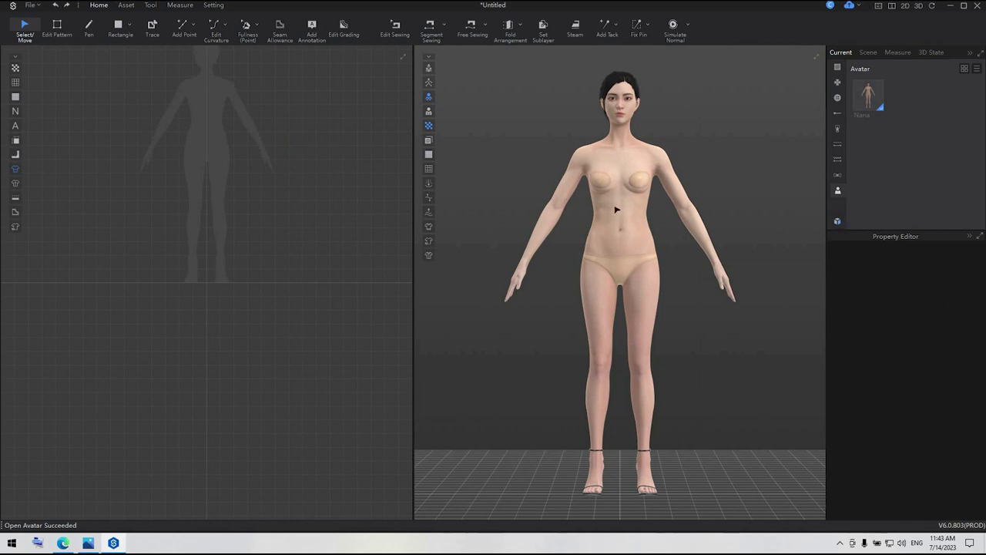
# Select the avatar in the 3D view and change its character to Martina
pyautogui.click(617, 209)
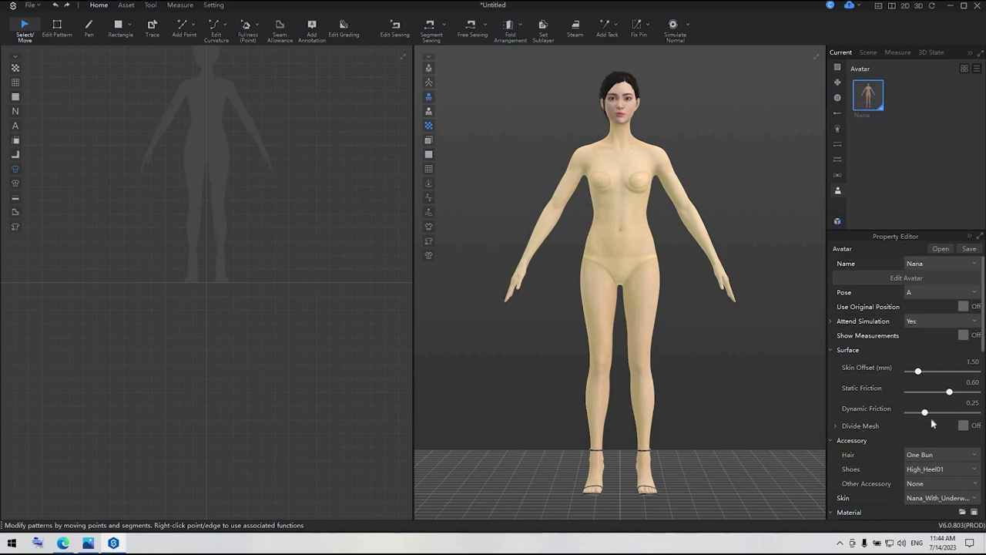
pyautogui.click(918, 265)
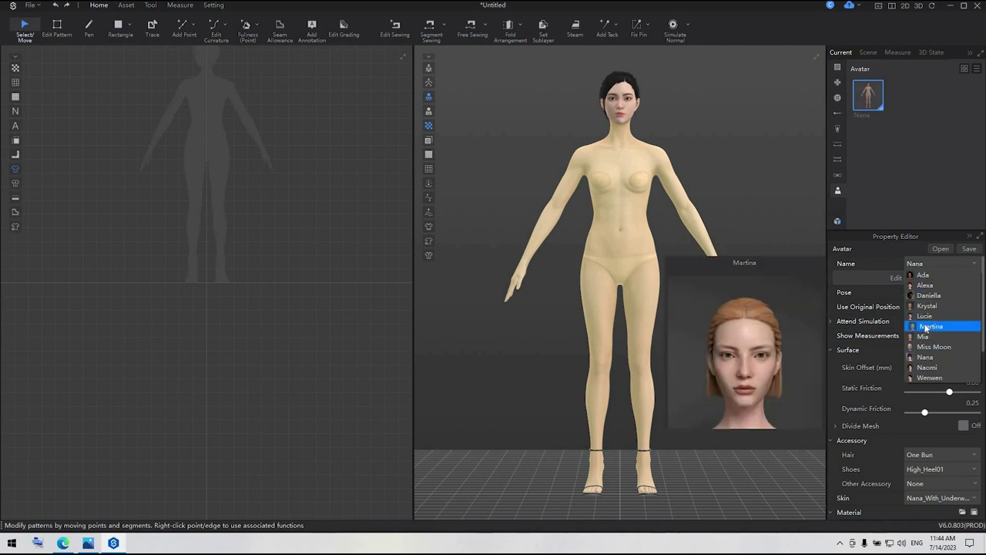
pyautogui.click(926, 326)
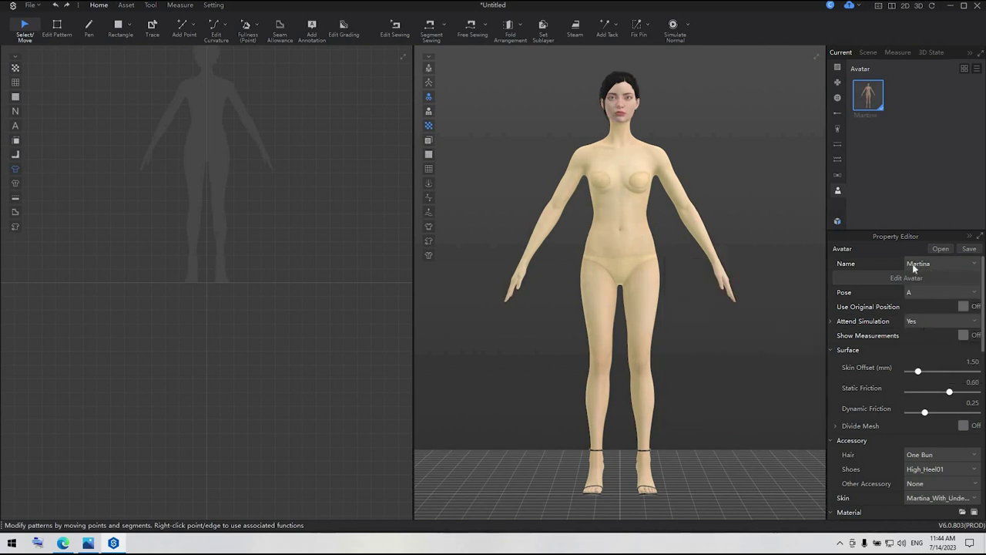
# Download the Krystal avatar from the resource library's online avatar collection, then close the library
pyautogui.click(838, 223)
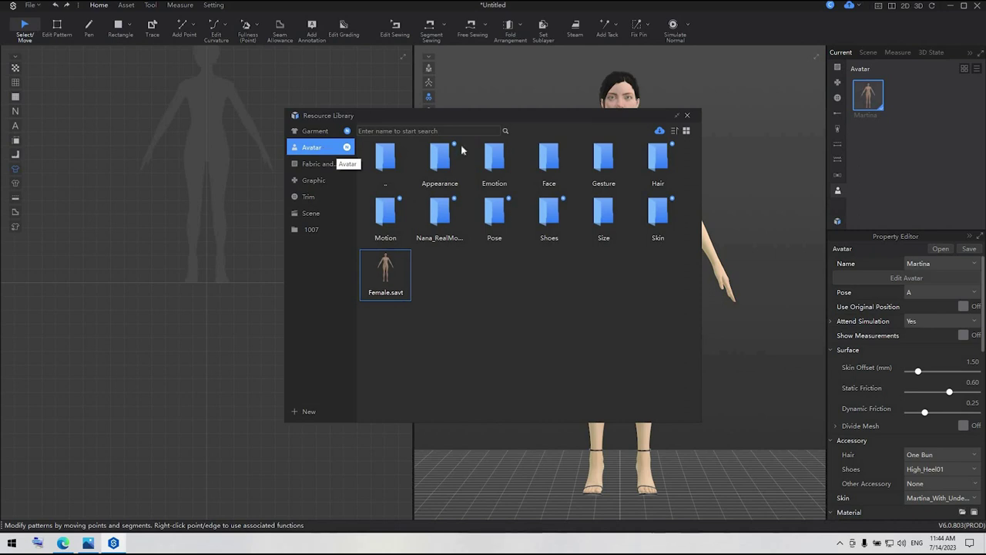
pyautogui.click(660, 132)
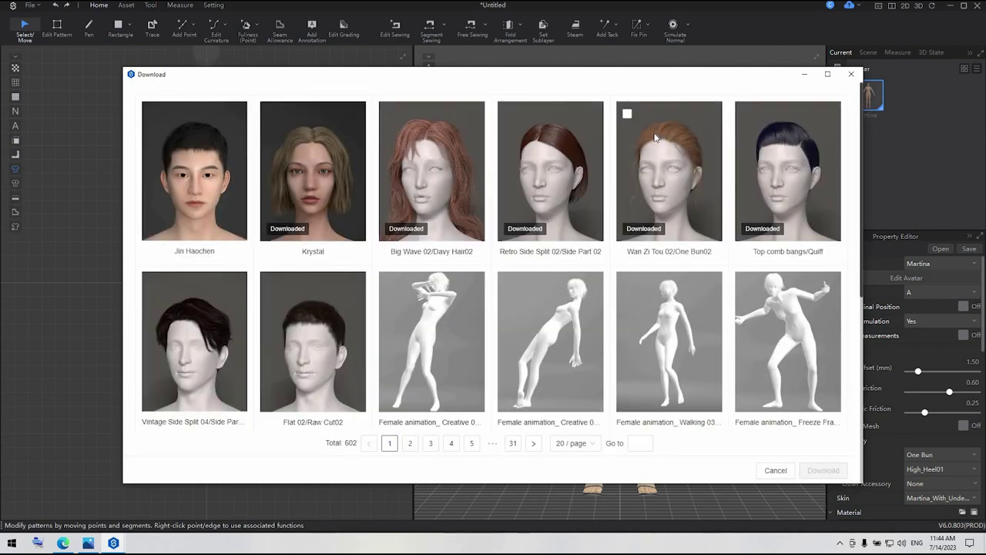
pyautogui.click(271, 114)
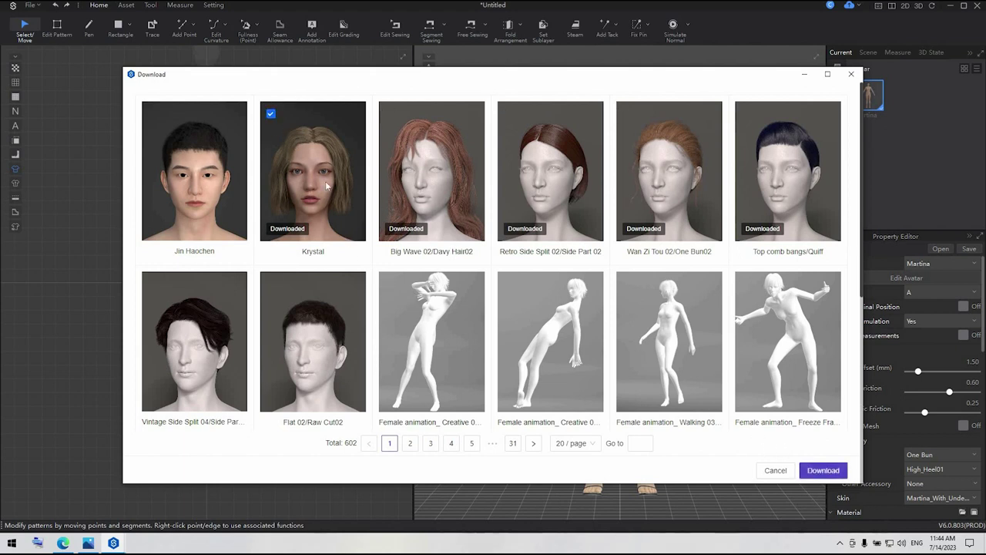
pyautogui.click(839, 473)
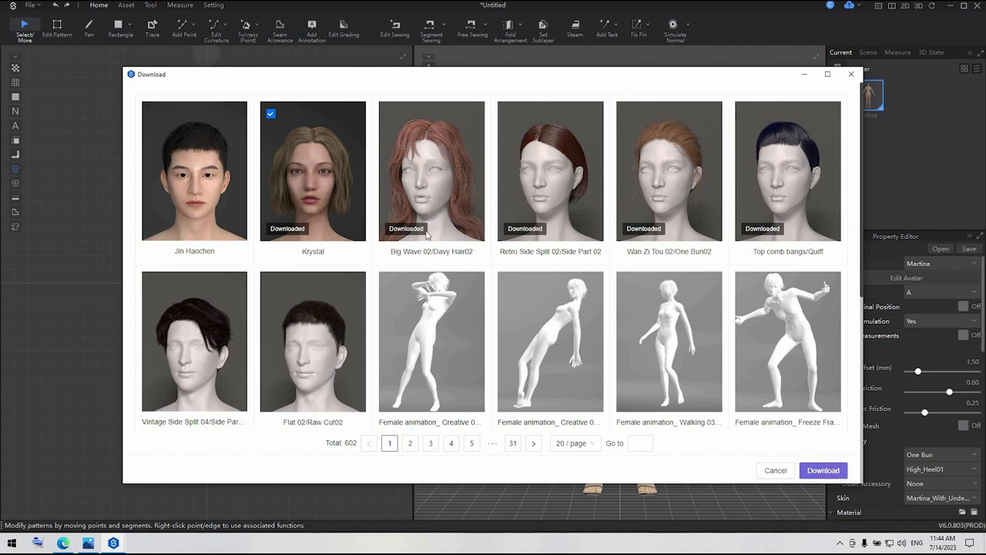
pyautogui.click(850, 74)
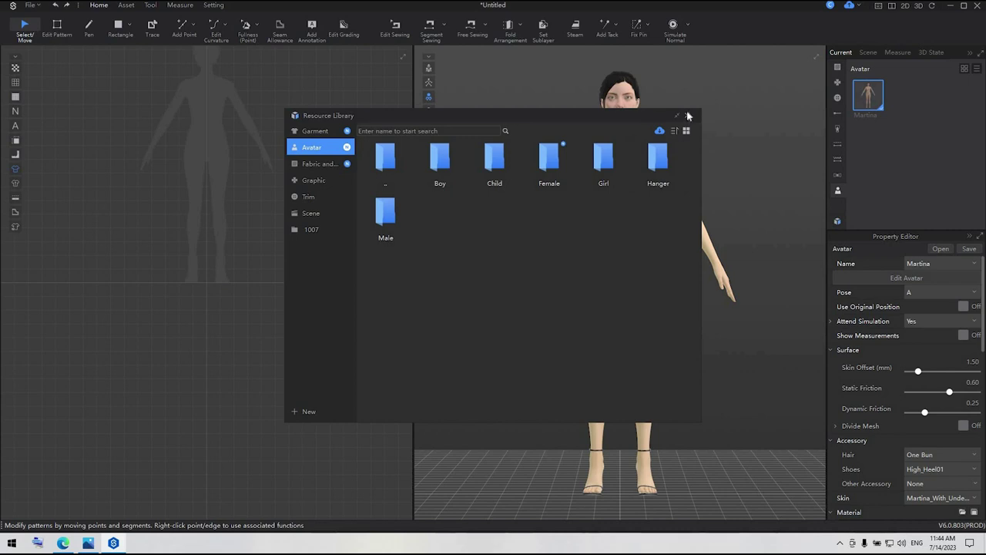
pyautogui.click(688, 116)
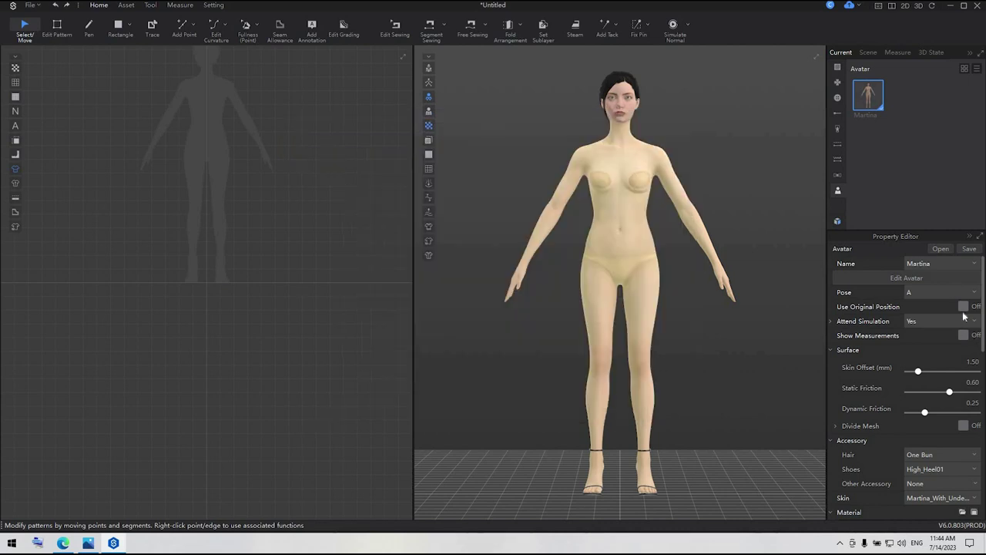
# Give the avatar the Corn ridge hairstyle and High_Heel02 shoes, then deselect it
pyautogui.click(960, 454)
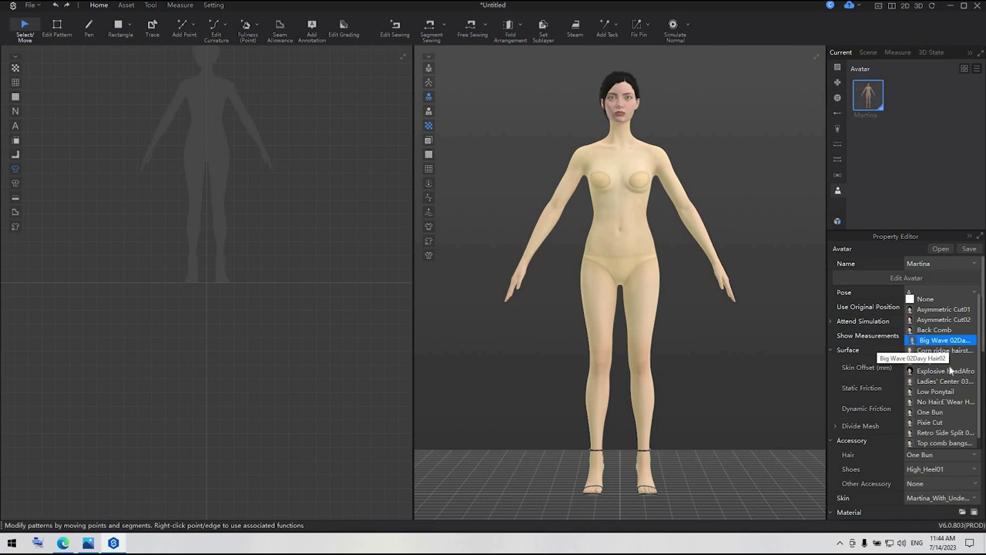
pyautogui.click(950, 354)
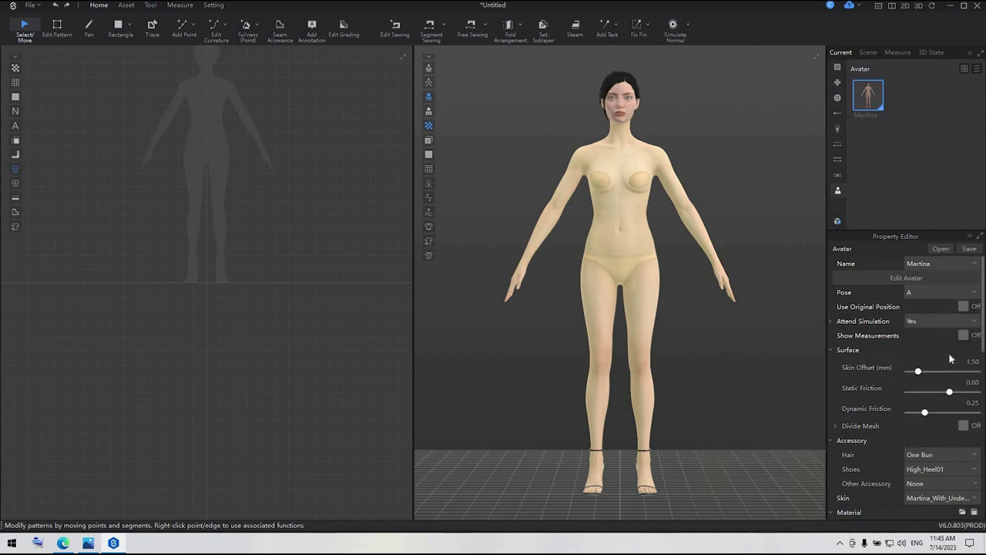
pyautogui.click(950, 471)
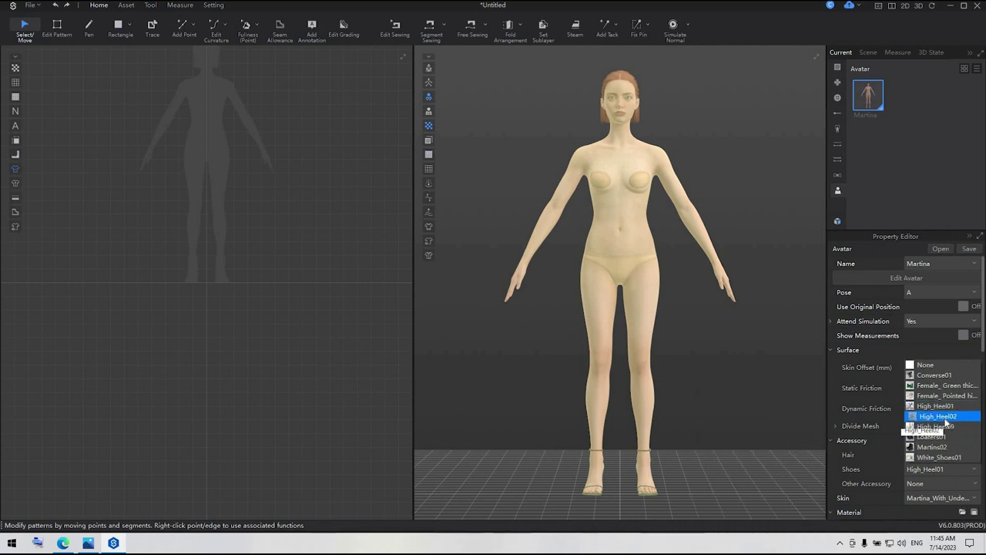
pyautogui.click(944, 417)
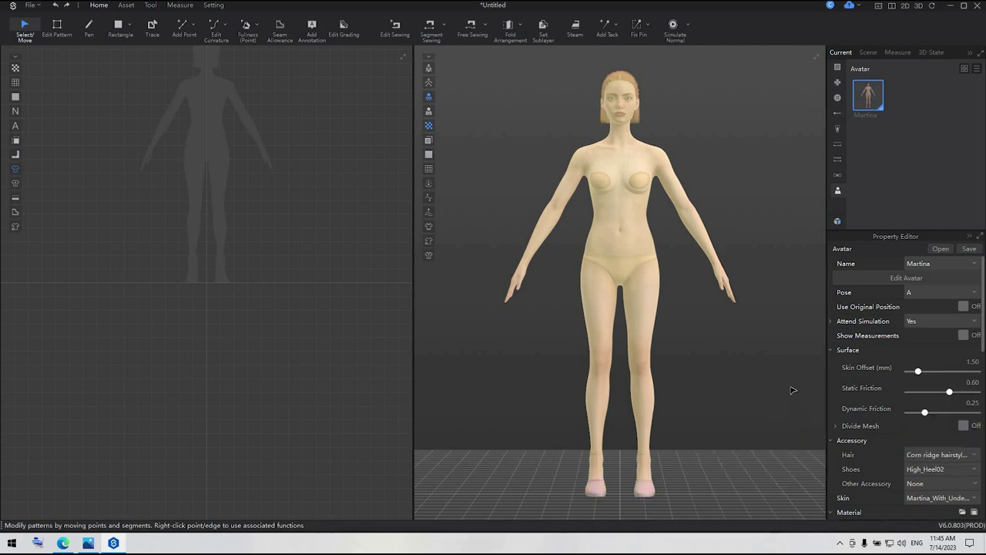
pyautogui.click(792, 391)
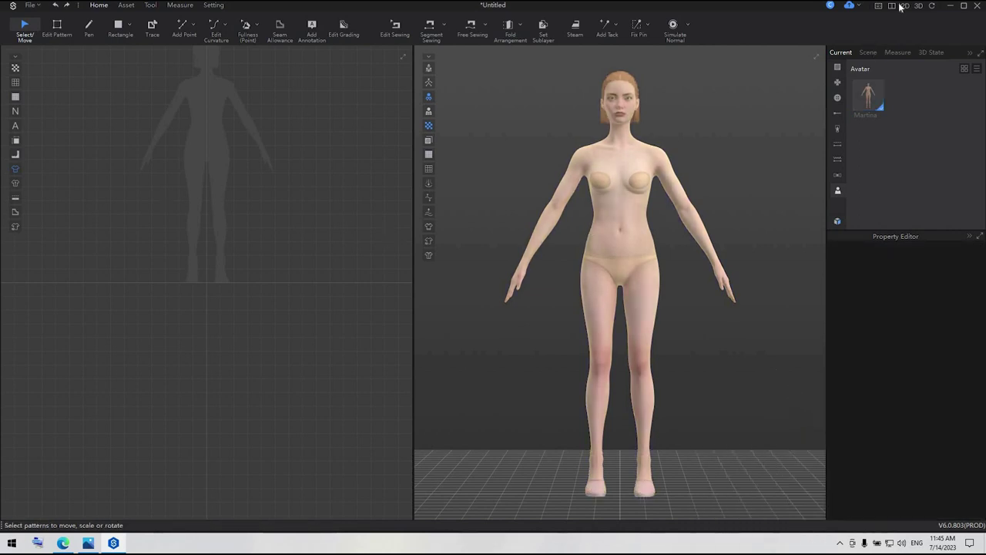
# View the reference image CN8_DENIM_DRESS_FRONT.png from the desktop and close it
pyautogui.click(951, 5)
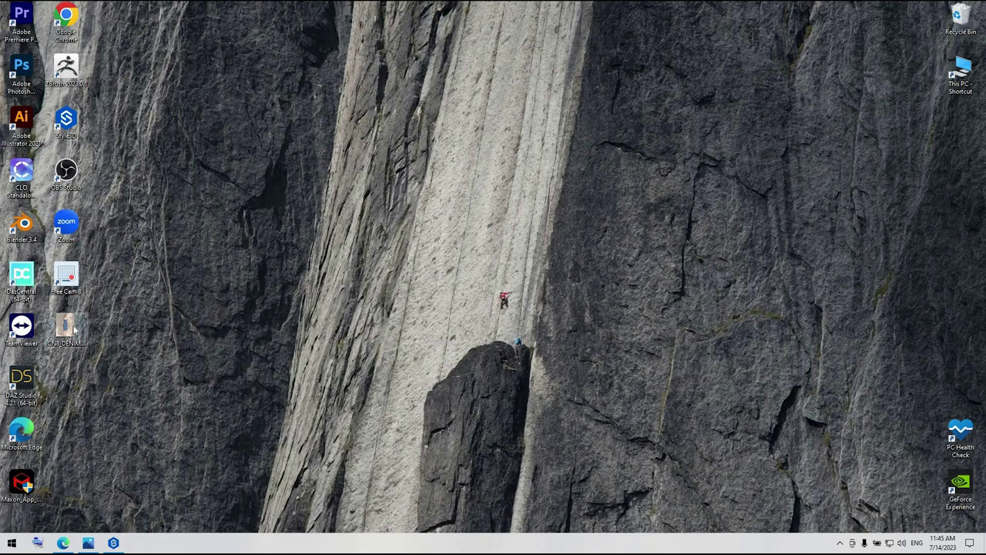
pyautogui.doubleClick(67, 333)
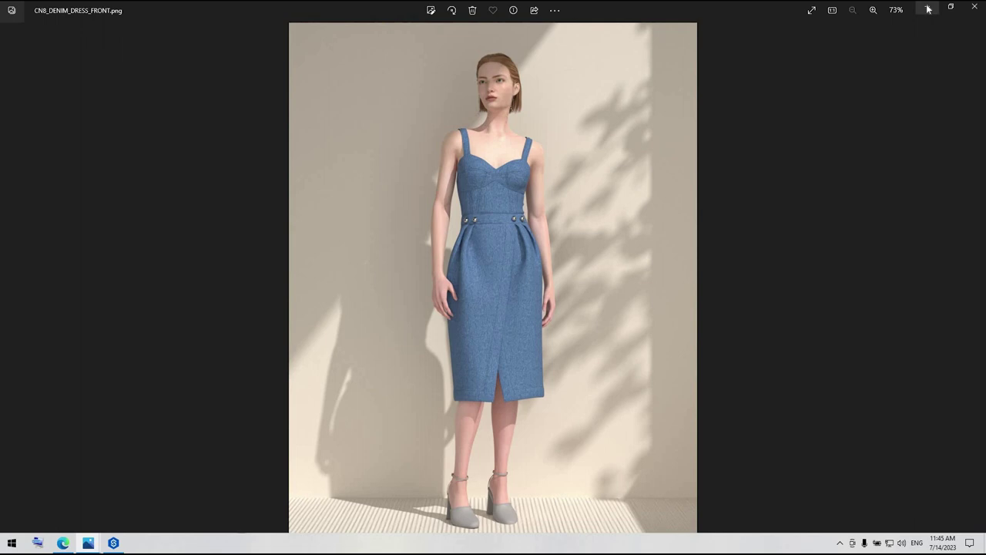
pyautogui.hotkey('alt', 'F4')
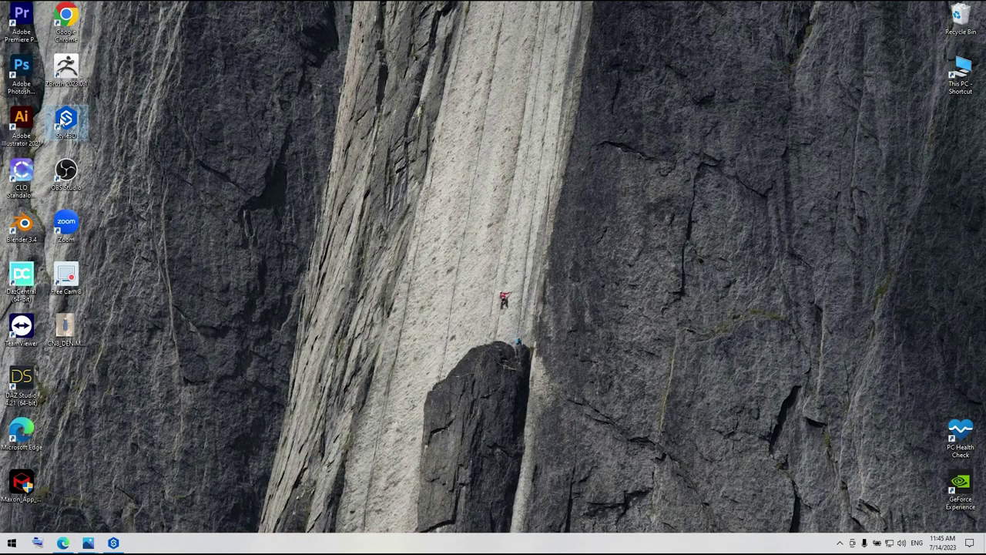
# Return to Style3D and import the pattern file CN8_DENIM_DRESS2.dxf with load type Open, 0° rotation, millimetres and Auto Scale
pyautogui.click(113, 542)
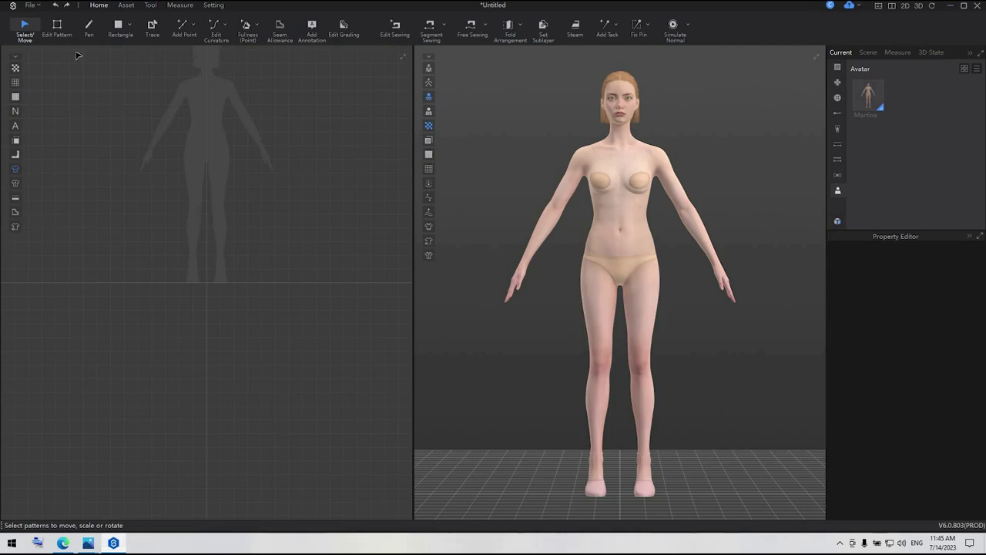
pyautogui.click(30, 4)
pyautogui.moveTo(77, 91)
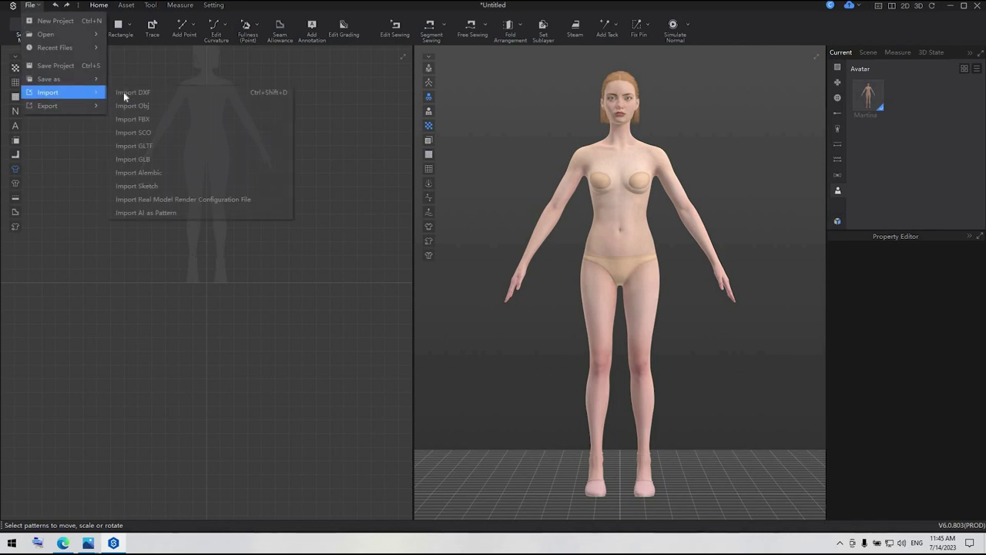
pyautogui.click(128, 94)
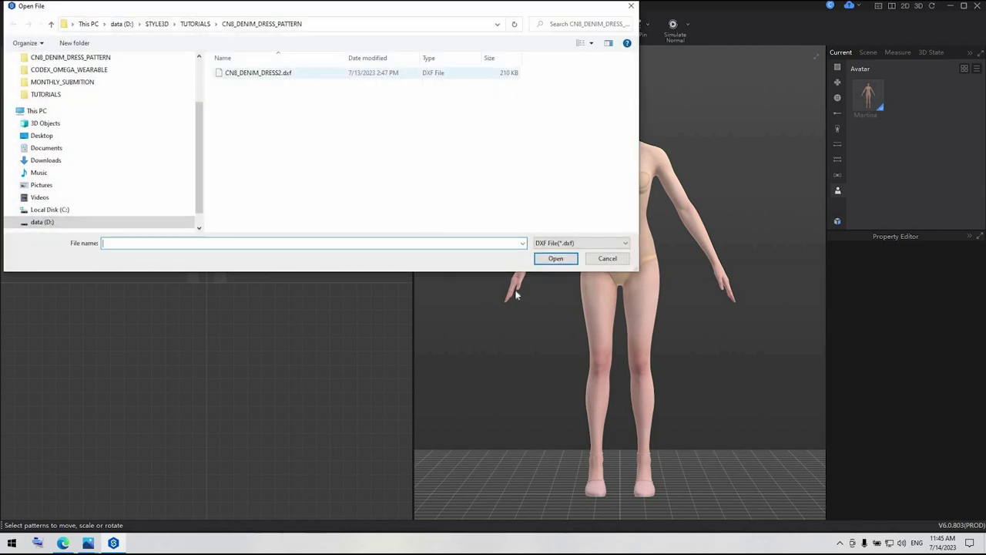
pyautogui.click(258, 72)
pyautogui.click(556, 258)
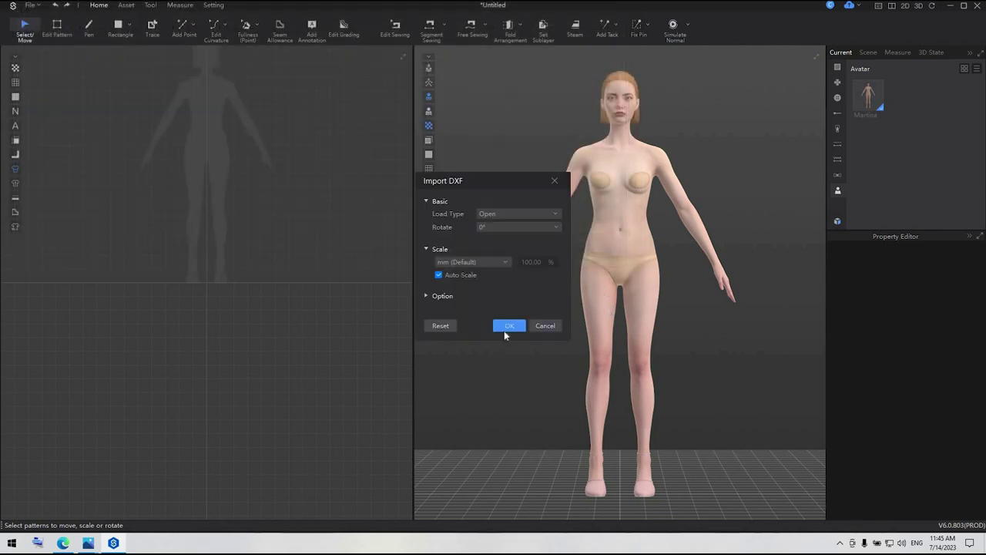
pyautogui.click(505, 329)
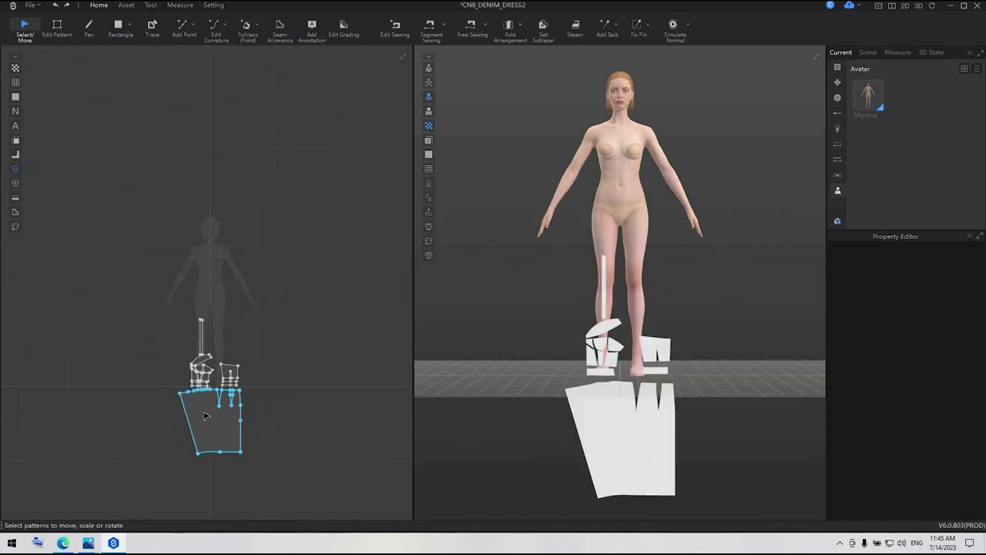
# Move all the pattern pieces up onto the 2D avatar silhouette and reset their 3D positions to the 2D arrangement
pyautogui.moveTo(135, 314); pyautogui.dragTo(265, 466)
pyautogui.moveTo(212, 409); pyautogui.dragTo(228, 325)
pyautogui.scroll(3, 229, 327)
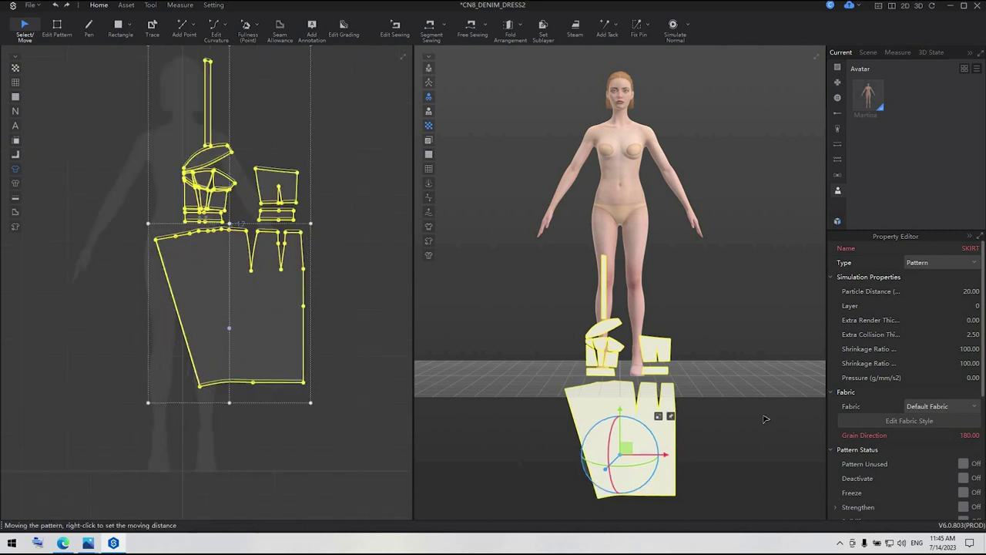
pyautogui.rightClick(585, 417)
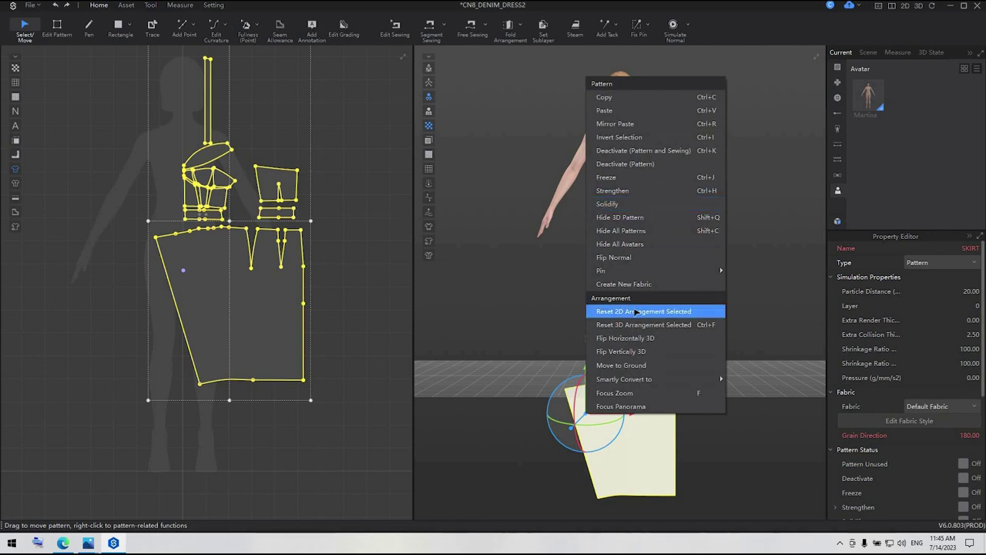
pyautogui.click(635, 311)
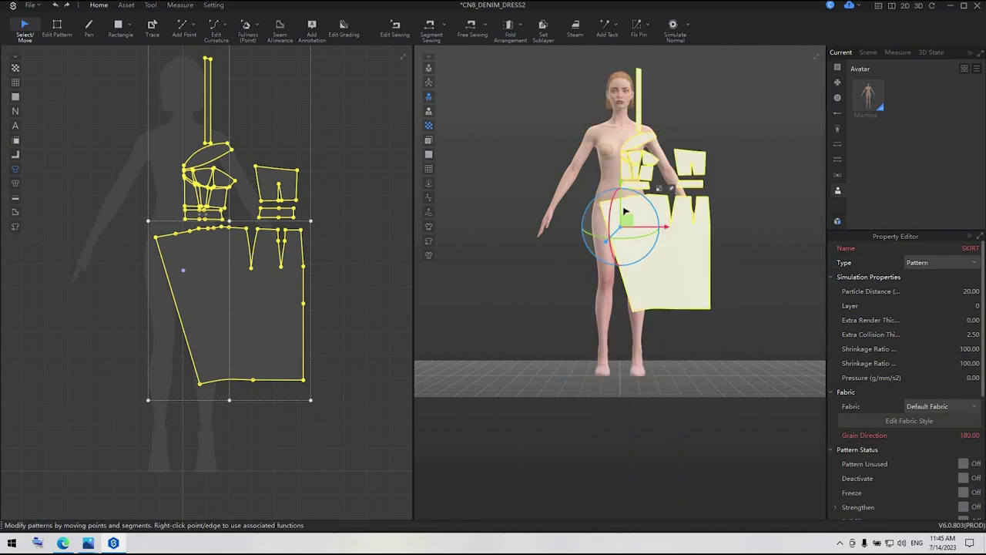
# Show the avatar's arrangement points and place the front bodice and front waistband pieces against the front of the torso
pyautogui.click(429, 68)
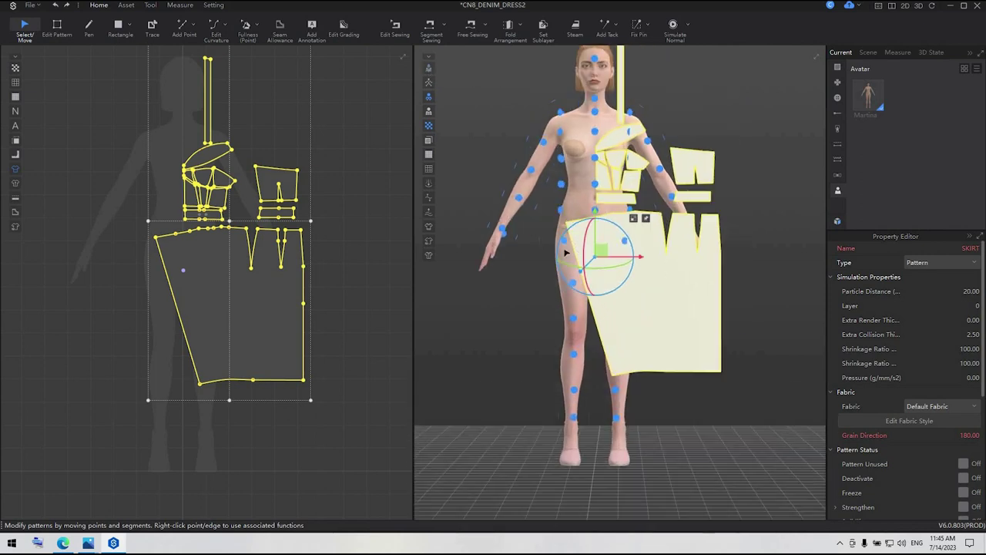
pyautogui.click(243, 218)
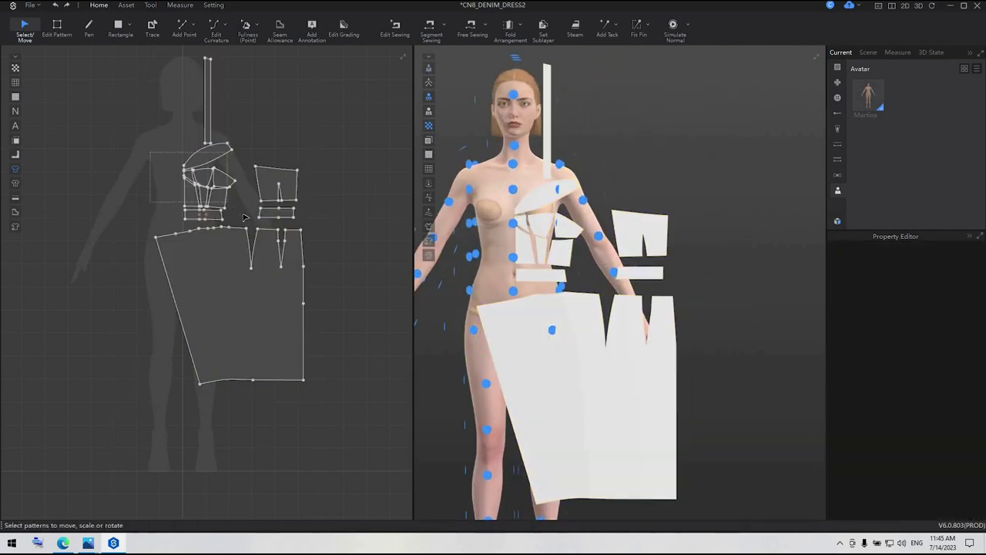
pyautogui.moveTo(243, 217); pyautogui.dragTo(244, 218)
pyautogui.scroll(3, 511, 222)
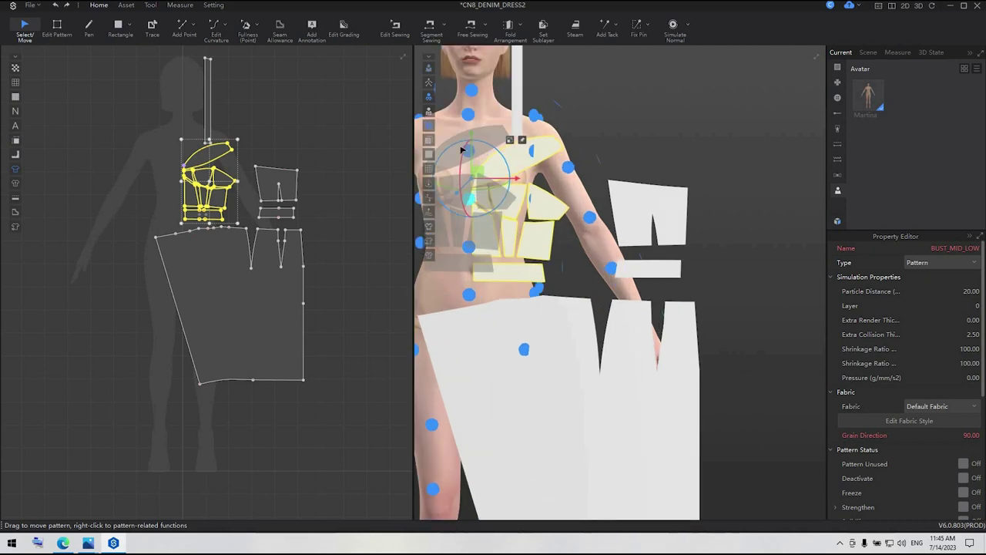
pyautogui.click(466, 115)
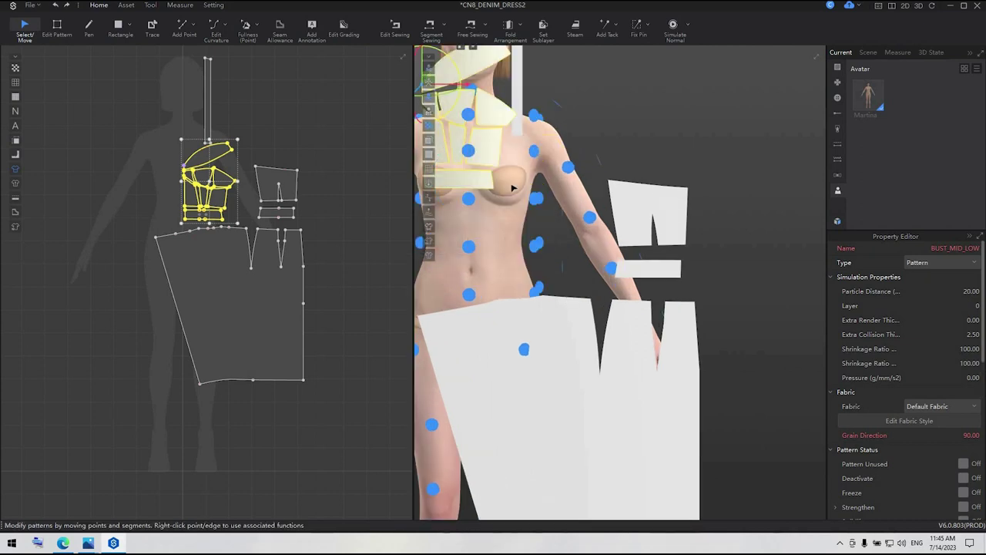
pyautogui.moveTo(513, 188); pyautogui.dragTo(584, 290, button='middle')
pyautogui.moveTo(523, 209); pyautogui.dragTo(559, 282)
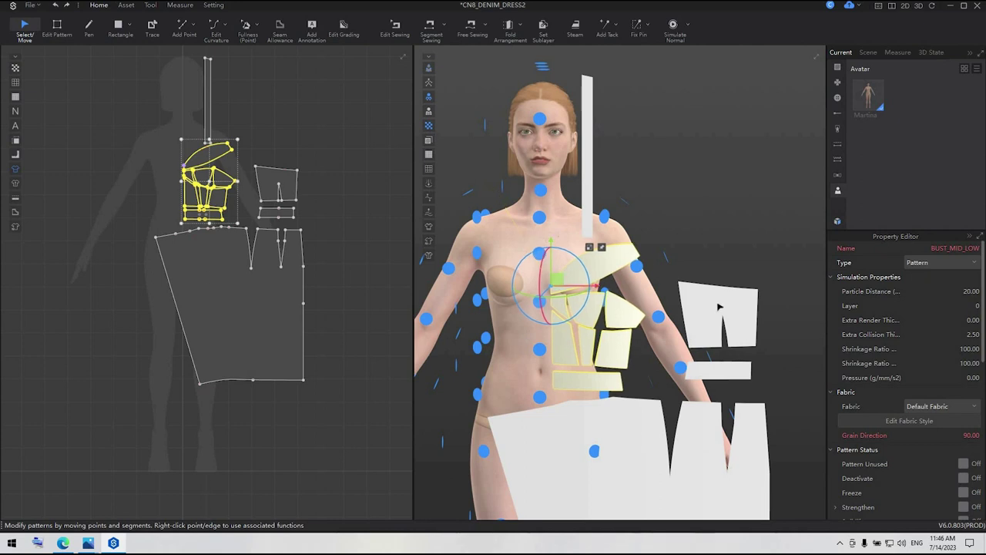
# Place the back bodice and back waistband pieces on the avatar's back using an arrangement point
pyautogui.click(719, 306)
pyautogui.click(742, 372)
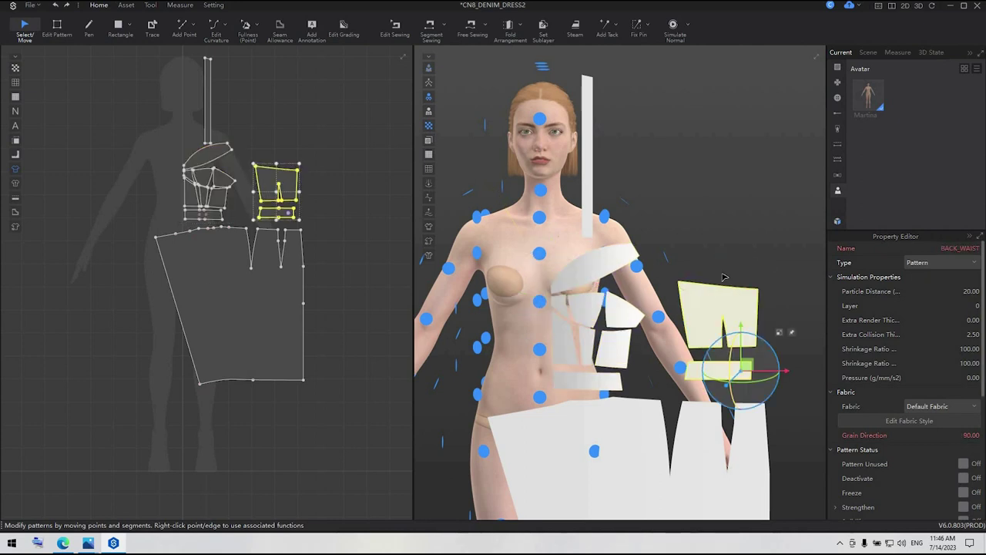
pyautogui.moveTo(742, 372); pyautogui.dragTo(501, 308, button='right')
pyautogui.click(507, 313)
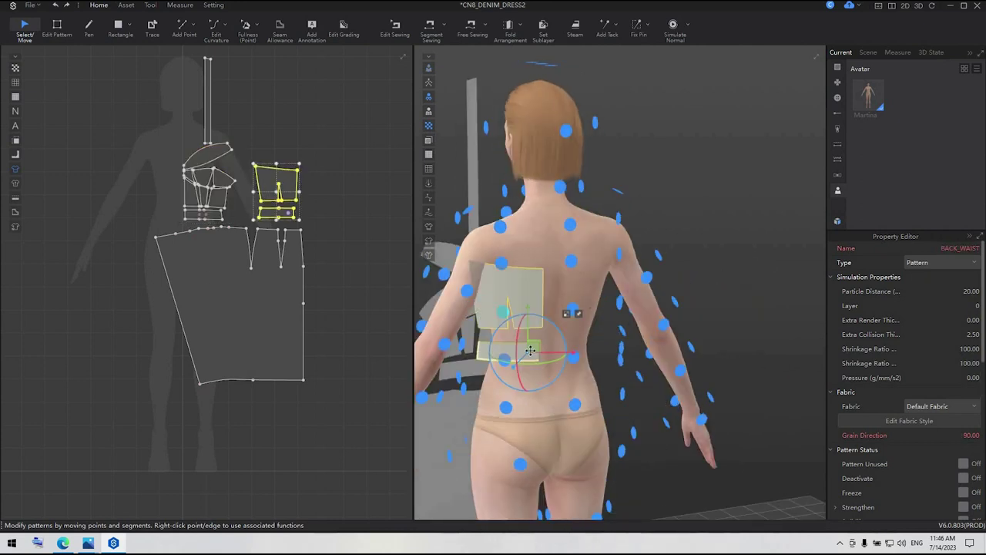
pyautogui.moveTo(532, 350); pyautogui.dragTo(545, 374)
pyautogui.moveTo(553, 257); pyautogui.dragTo(540, 226, button='right')
# Arrange the STRAPX2 piece over the avatar's shoulder
pyautogui.click(539, 226)
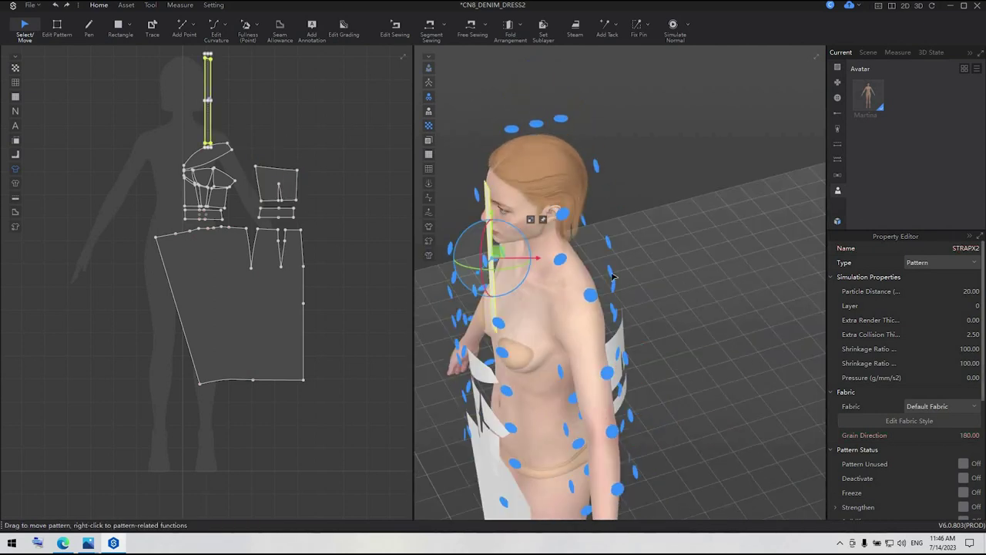
pyautogui.click(589, 296)
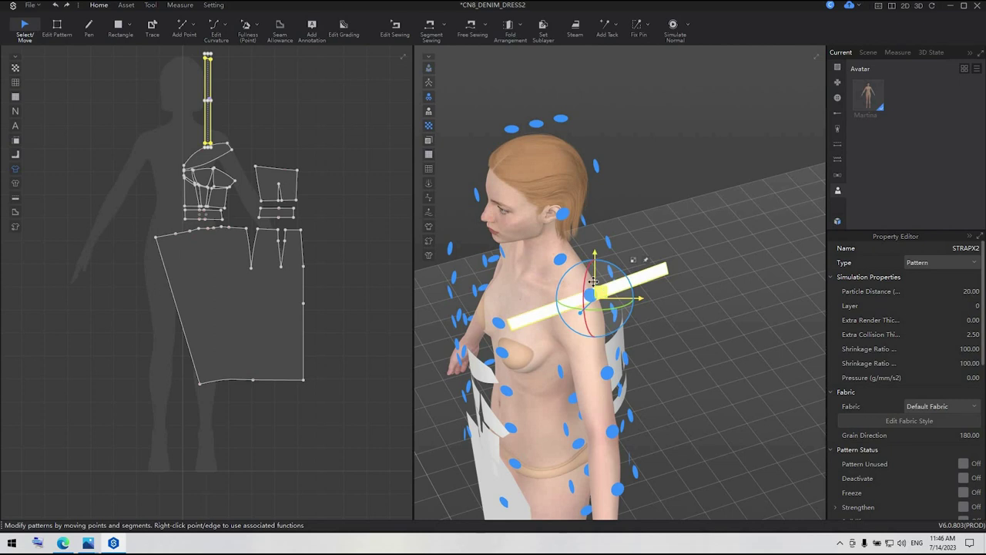
pyautogui.scroll(-3, 709, 383)
pyautogui.press('6')
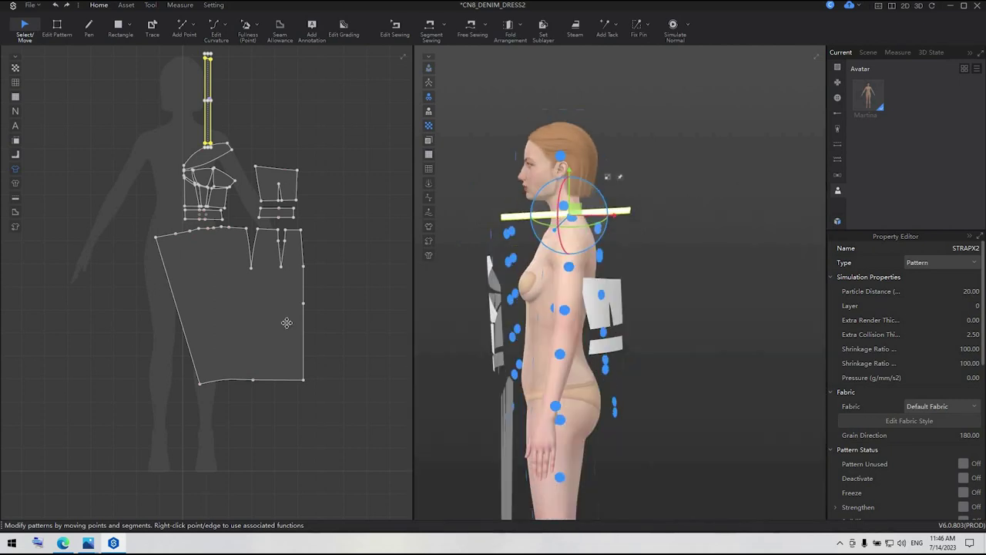
# Wrap the SKIRT piece around the side of the avatar's hip with an arrangement point, then deselect it
pyautogui.click(251, 322)
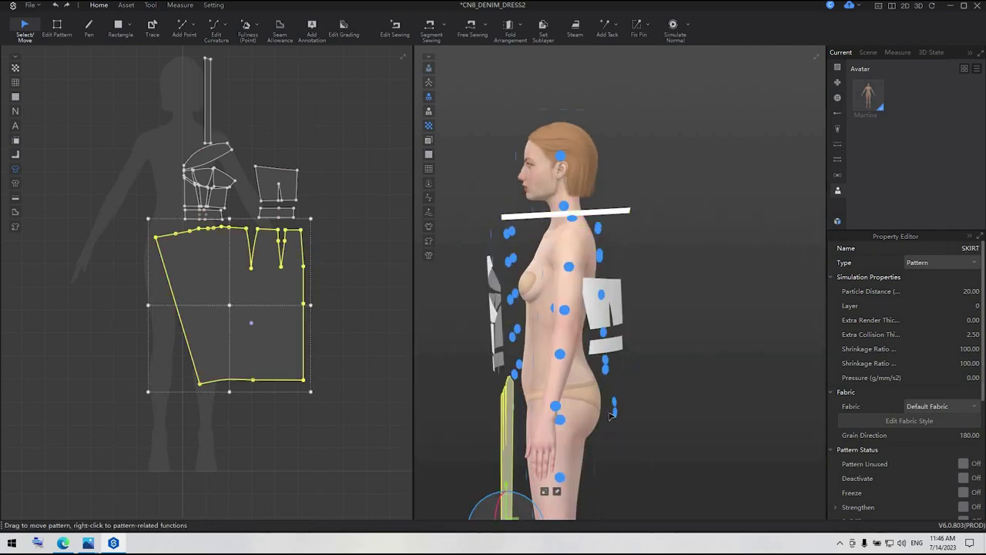
pyautogui.click(564, 422)
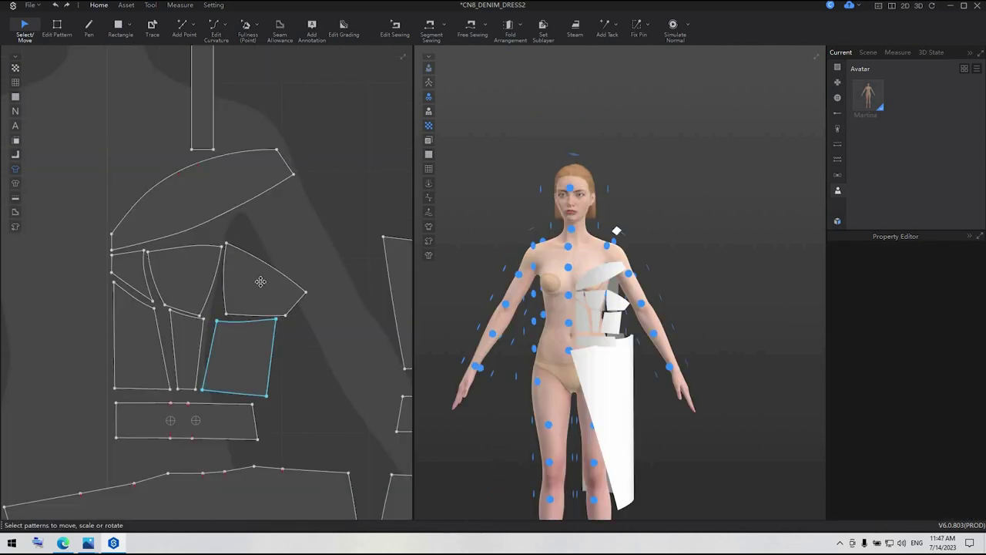
pyautogui.click(363, 161)
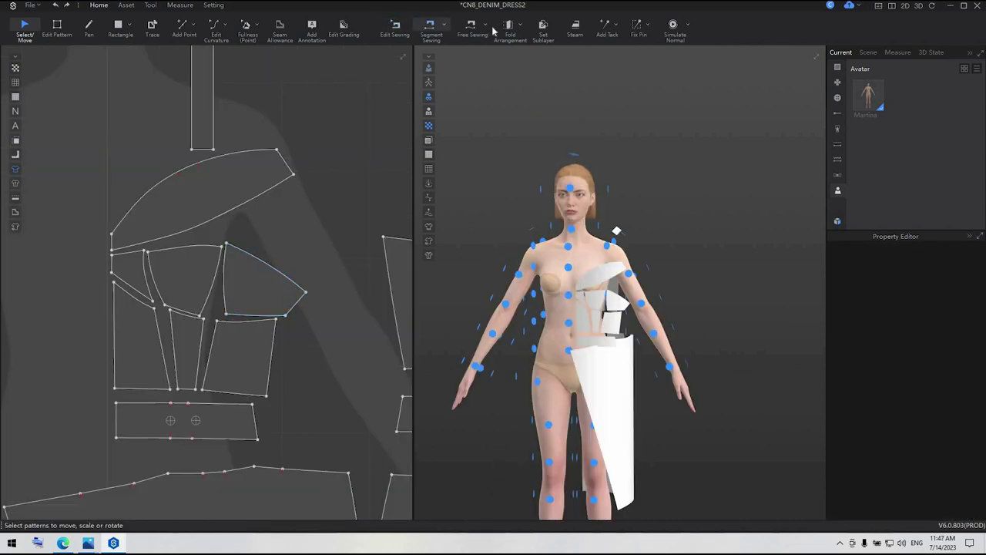
# Join the three bust cup panels with Segment Sewing along their two pairs of facing vertical edges
pyautogui.click(432, 28)
pyautogui.click(156, 287)
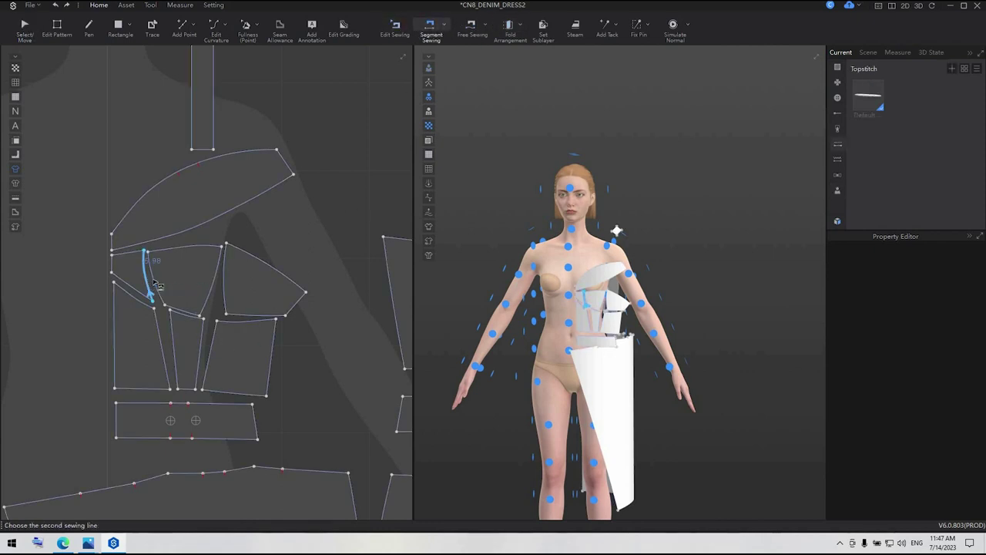
pyautogui.click(163, 292)
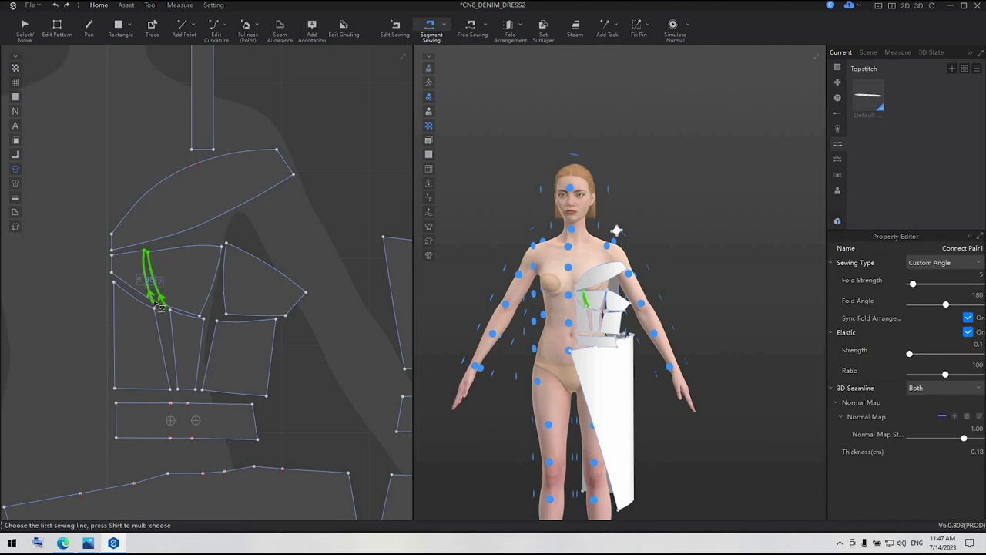
pyautogui.click(212, 295)
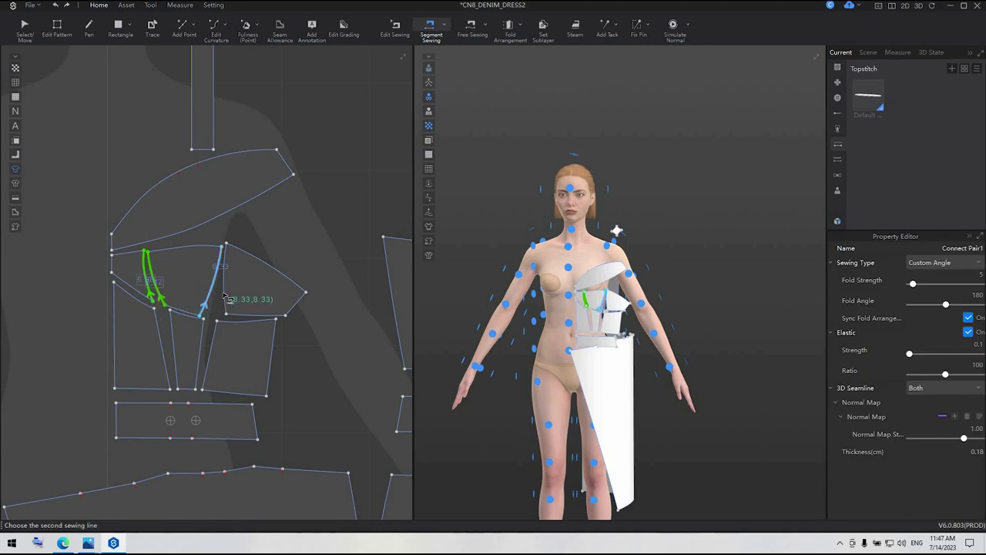
pyautogui.click(225, 298)
# Sew the three lower front bodice panels together along their adjacent vertical edges
pyautogui.click(171, 357)
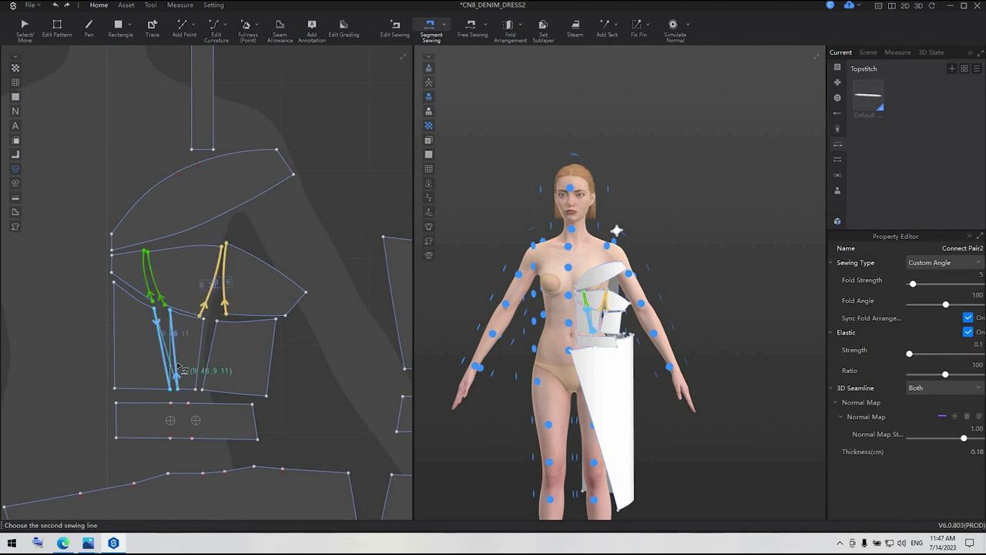
pyautogui.click(173, 330)
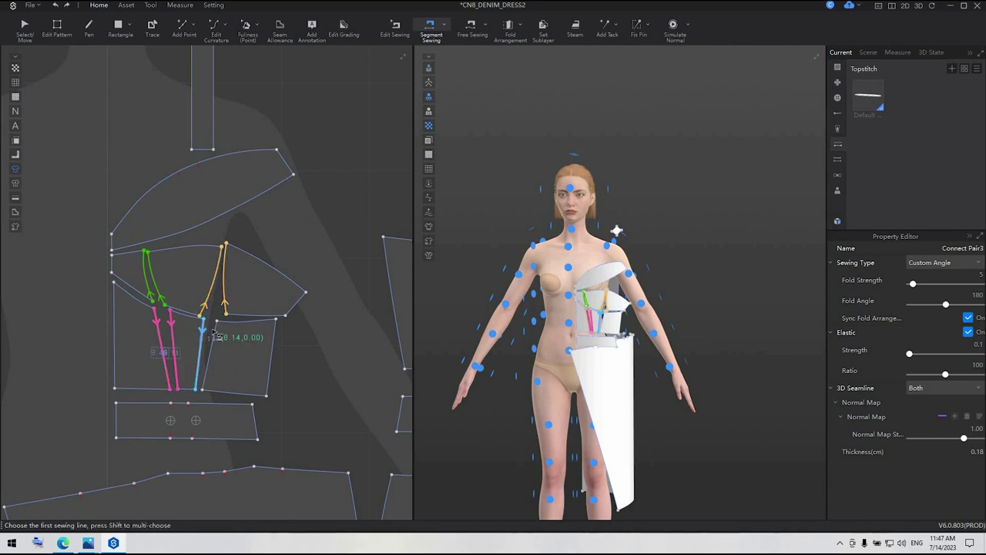
pyautogui.click(213, 336)
pyautogui.click(217, 332)
# Sew the front waistband's side edge to the back waistband's side edge, and close the back bodice dart
pyautogui.click(255, 421)
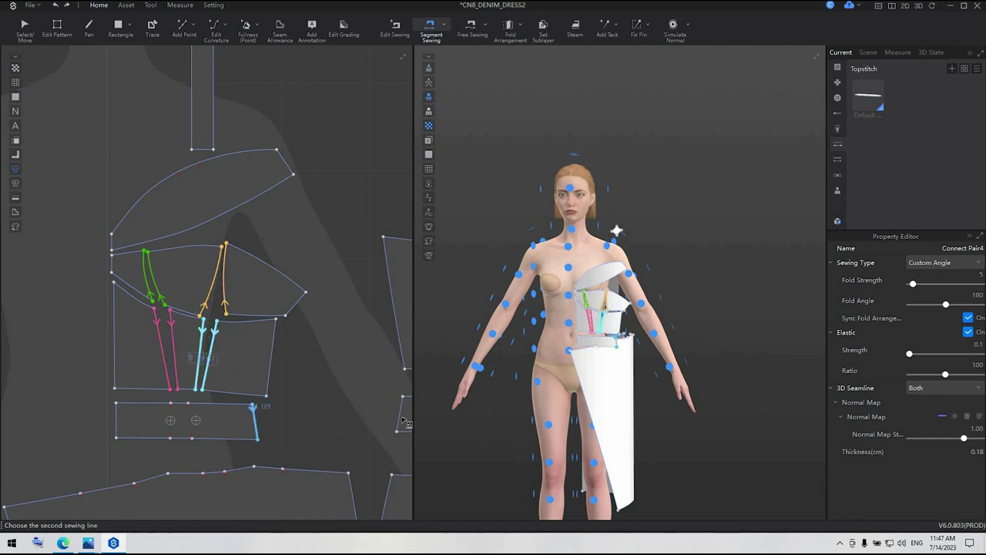
pyautogui.click(401, 416)
pyautogui.scroll(-3, 364, 410)
pyautogui.moveTo(364, 410); pyautogui.dragTo(217, 376, button='middle')
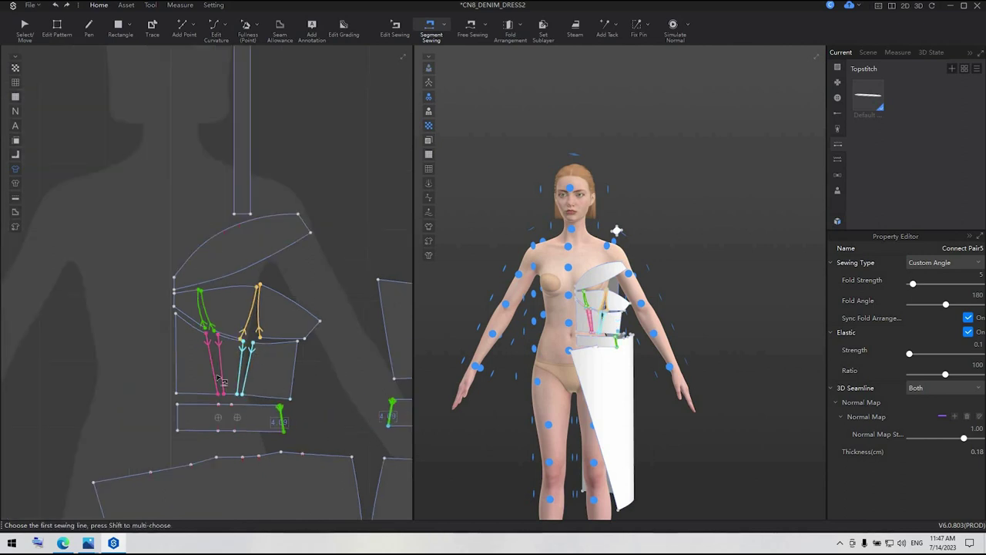
pyautogui.click(297, 327)
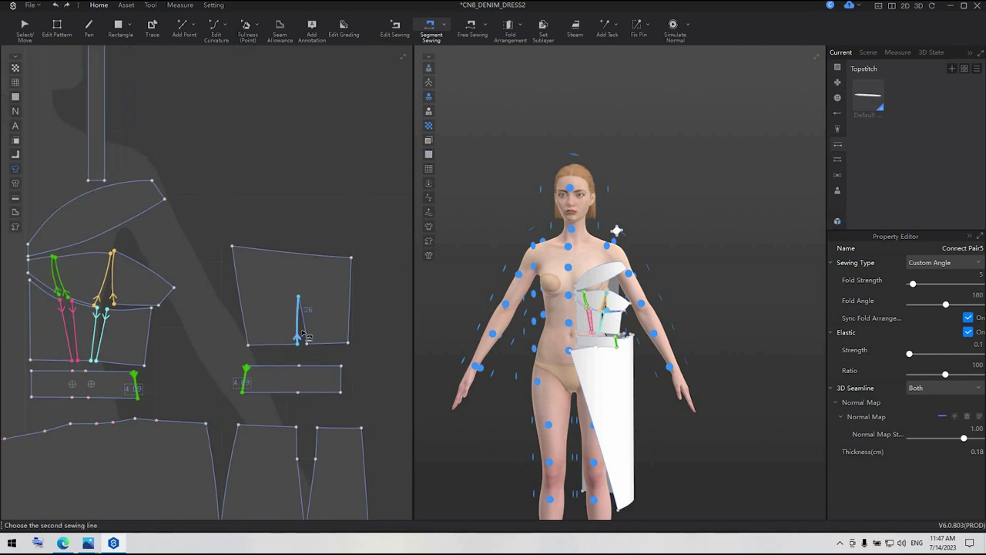
pyautogui.click(303, 333)
# Sew both skirt waist darts closed, stitching the second dart's upper and lower segments separately
pyautogui.moveTo(385, 403); pyautogui.dragTo(377, 262, button='middle')
pyautogui.click(205, 339)
pyautogui.click(221, 339)
pyautogui.click(291, 307)
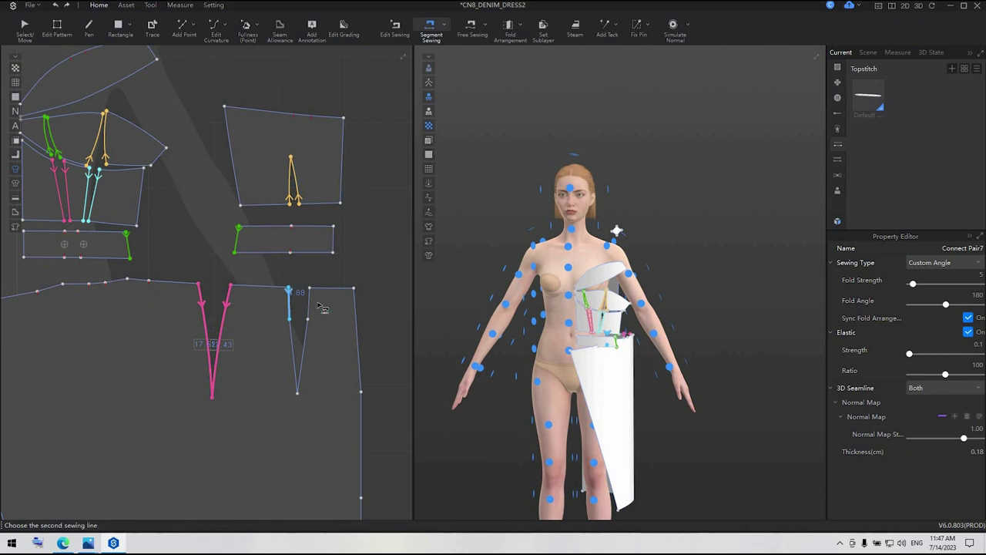
pyautogui.click(306, 349)
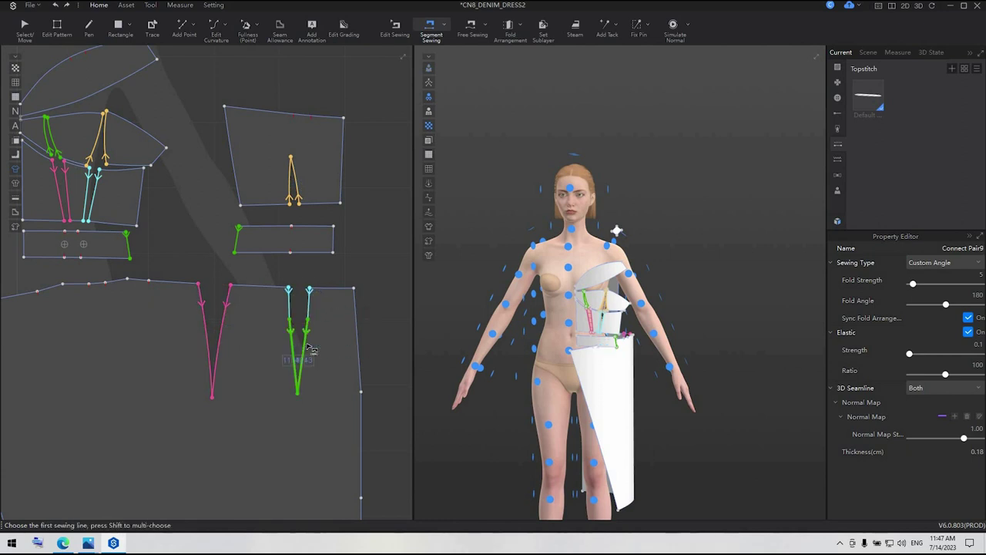
# Use Free Sewing to join the lower edge of the top bust piece to the upper edges of the three cup panels
pyautogui.scroll(-1, 311, 349)
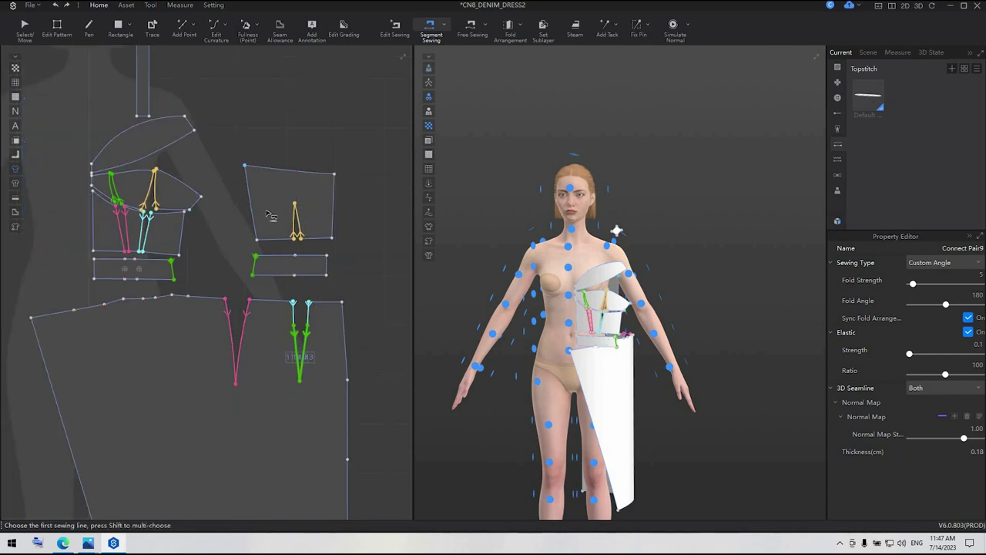
pyautogui.moveTo(258, 135); pyautogui.dragTo(283, 224, button='middle')
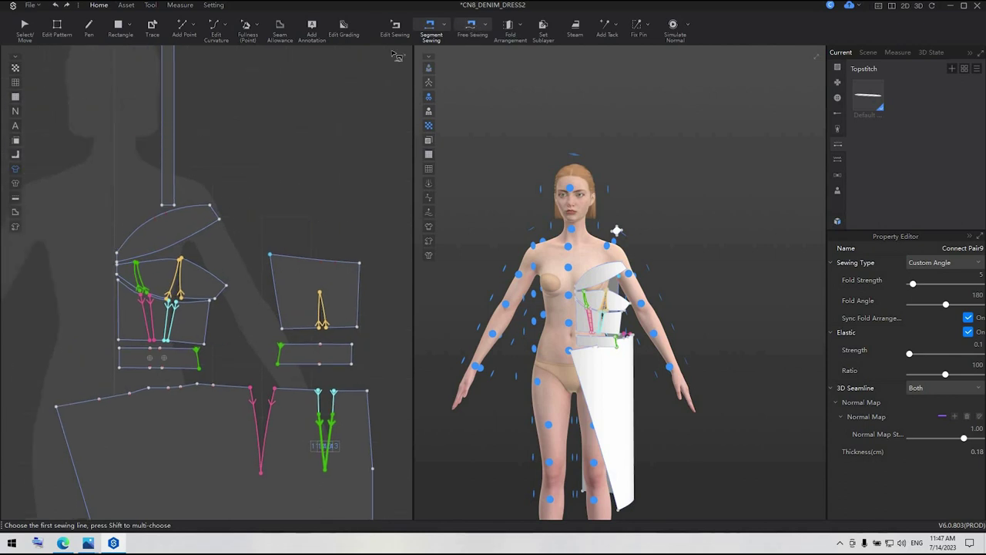
pyautogui.press('m')
pyautogui.scroll(2, 241, 136)
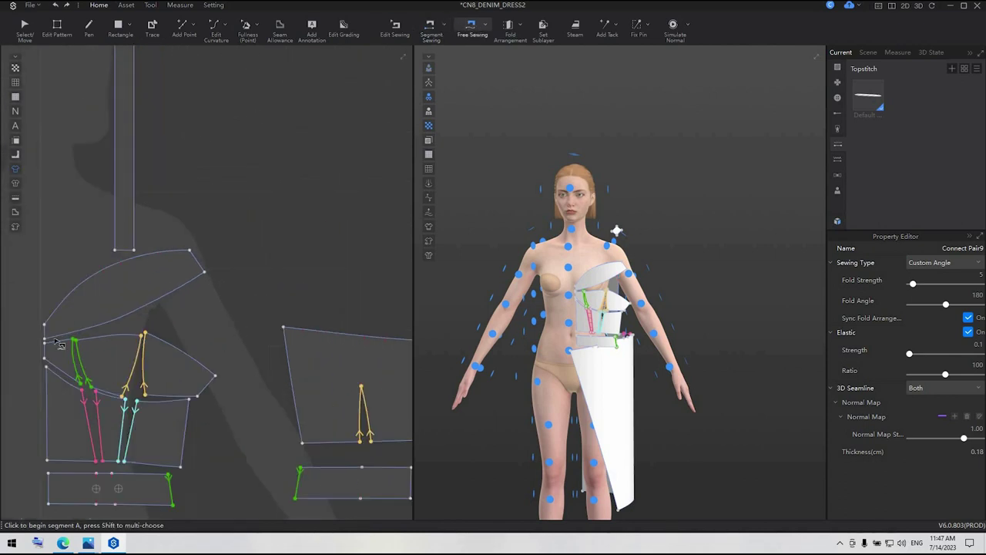
pyautogui.click(119, 327)
pyautogui.click(204, 271)
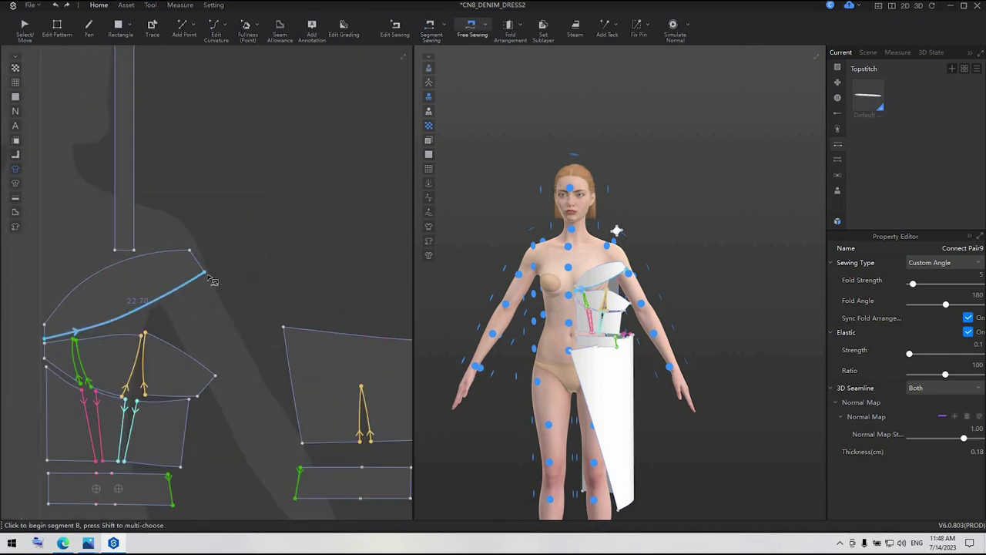
pyautogui.click(46, 343)
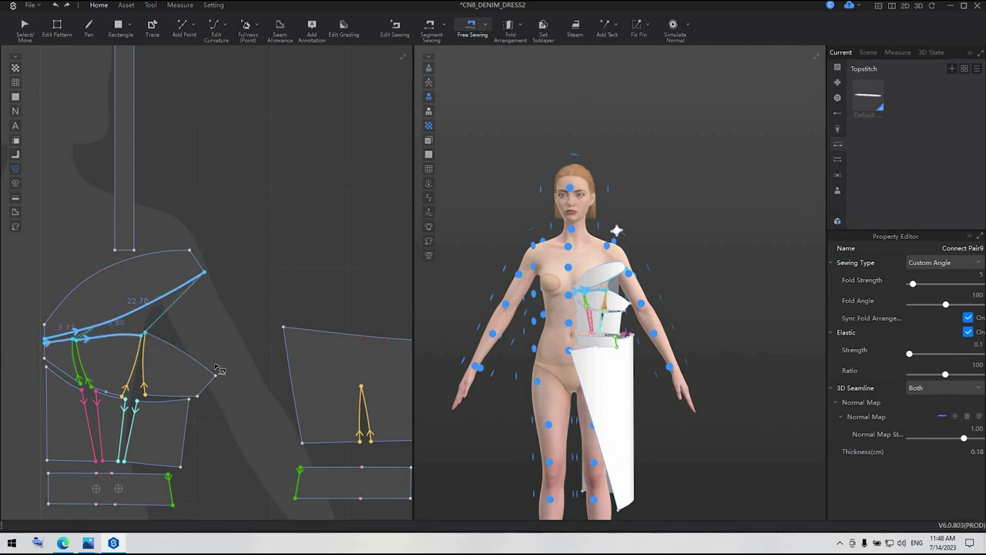
pyautogui.click(236, 387)
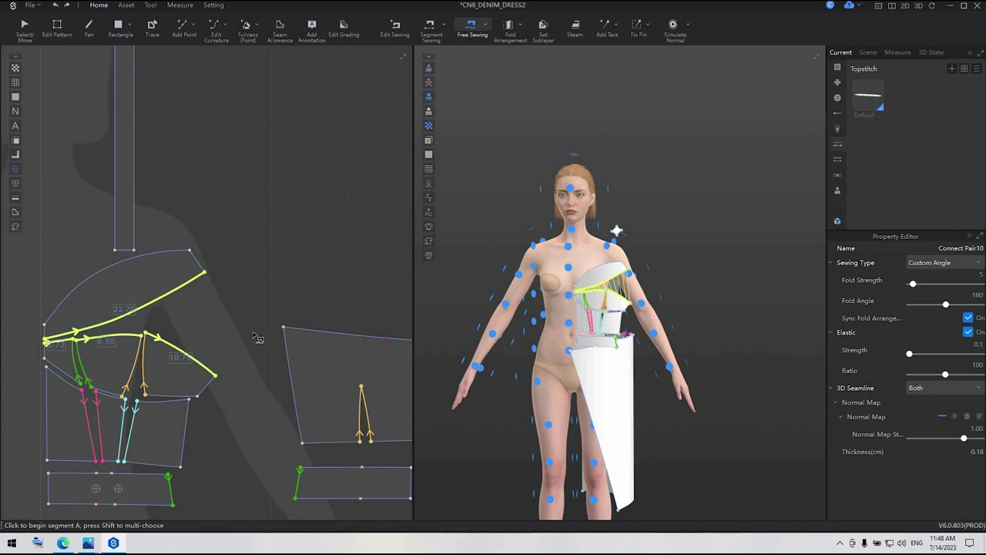
# Free-sew the back bodice's side edge to the side edges of the top bust piece, side cup panel and lower side panel
pyautogui.click(284, 328)
pyautogui.click(302, 442)
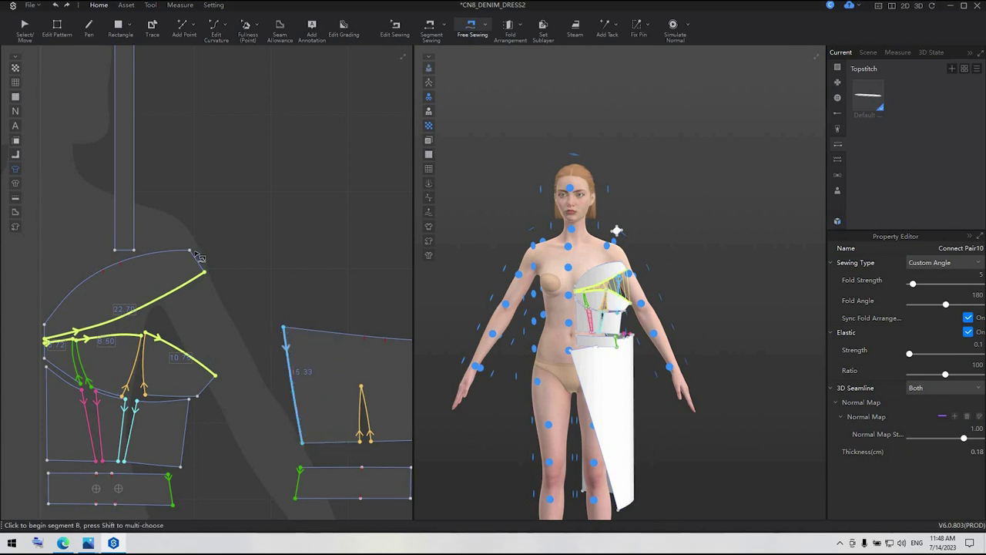
pyautogui.click(206, 273)
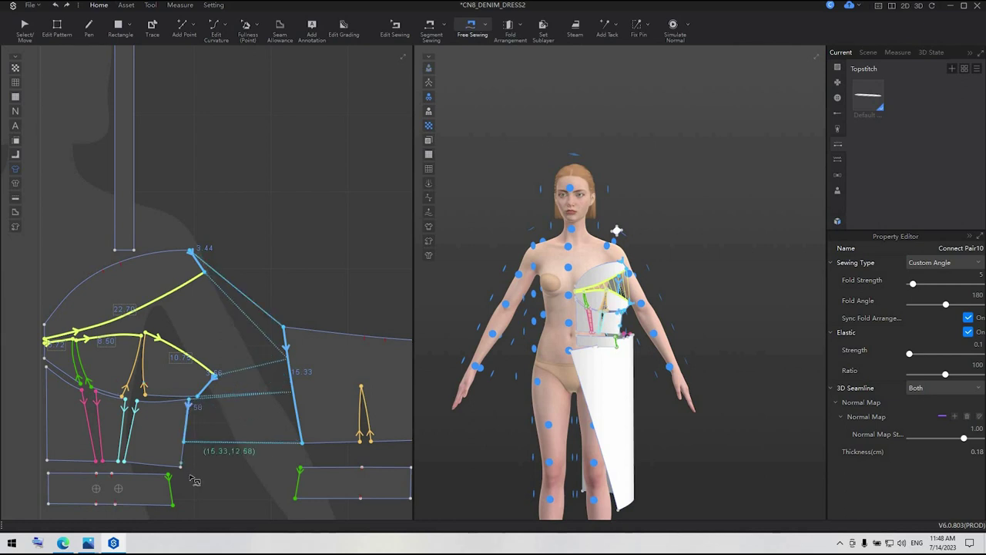
pyautogui.click(62, 483)
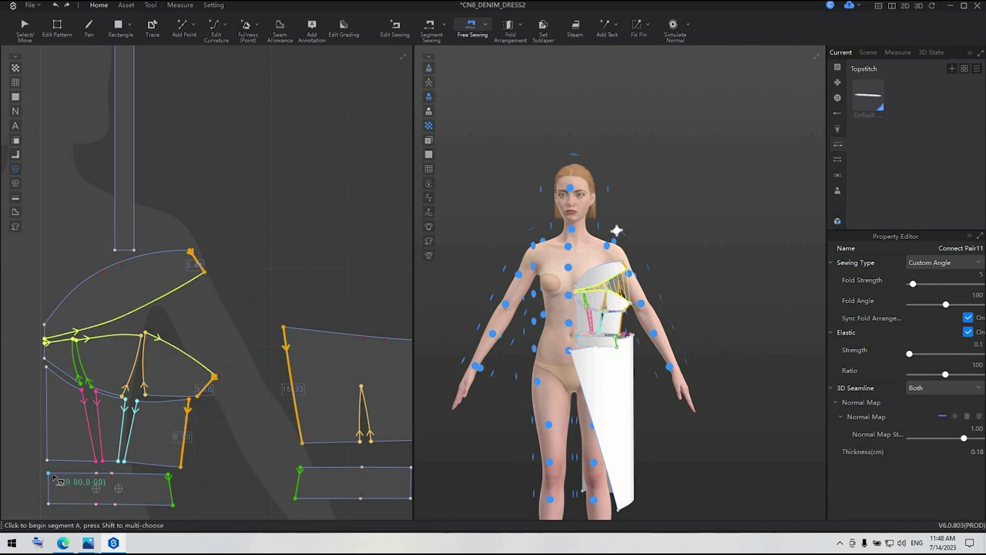
# Free-sew the front waistband's upper edge to the lower edges of the three front lower bodice panels
pyautogui.click(53, 471)
pyautogui.click(54, 465)
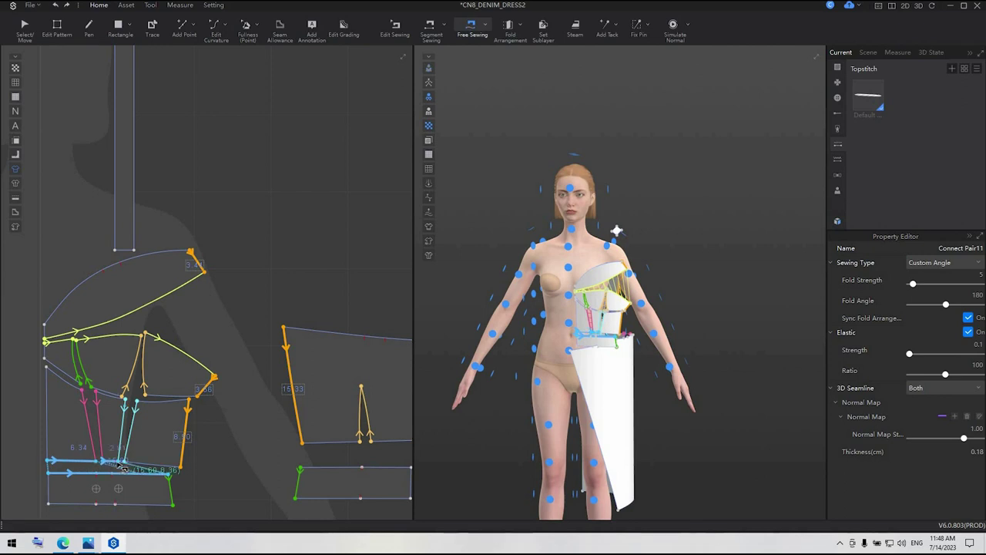
pyautogui.click(128, 465)
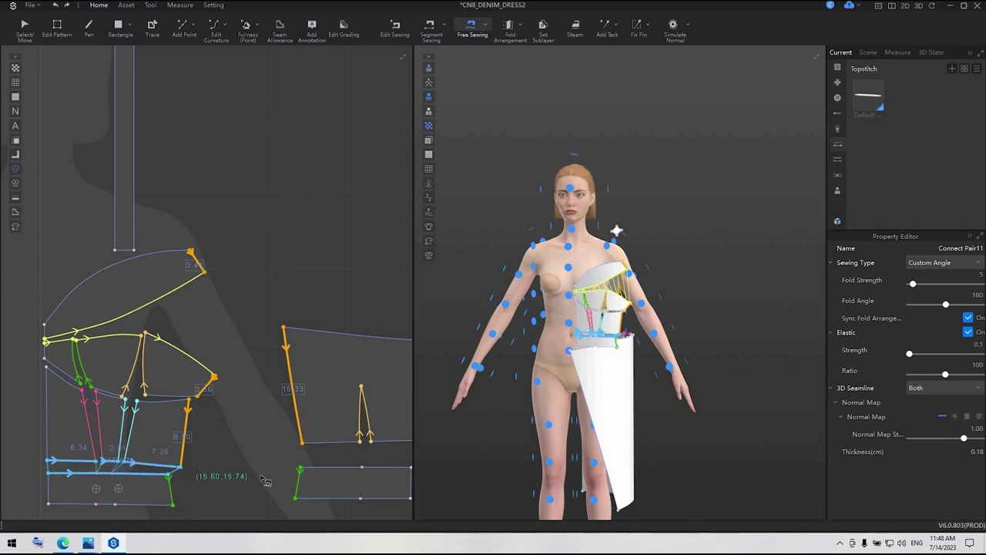
pyautogui.press('Return')
# Free-sew the back waistband's upper edge to the back bodice's lower edge segments on both sides of the dart
pyautogui.scroll(2, 279, 473)
pyautogui.moveTo(279, 472); pyautogui.dragTo(165, 454, button='middle')
pyautogui.click(190, 449)
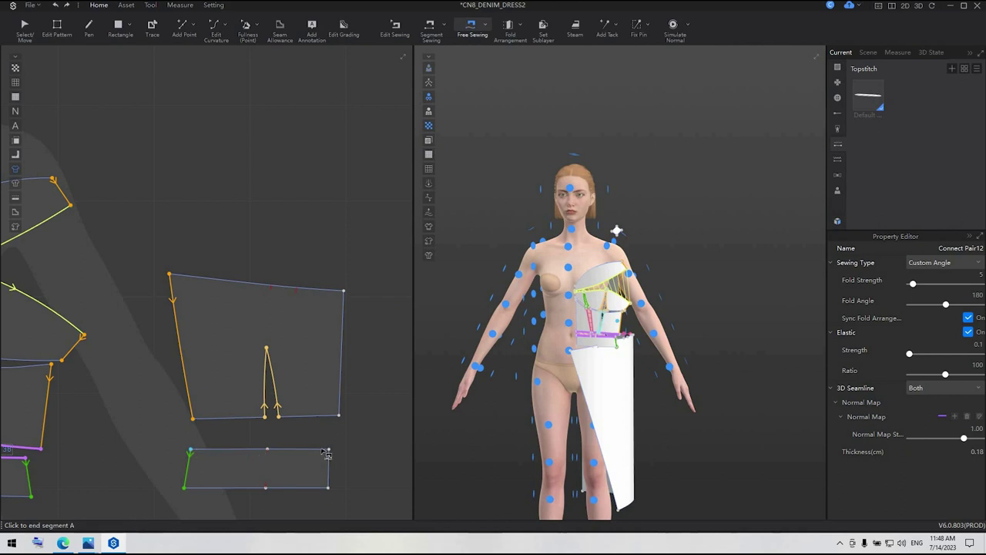
pyautogui.click(328, 451)
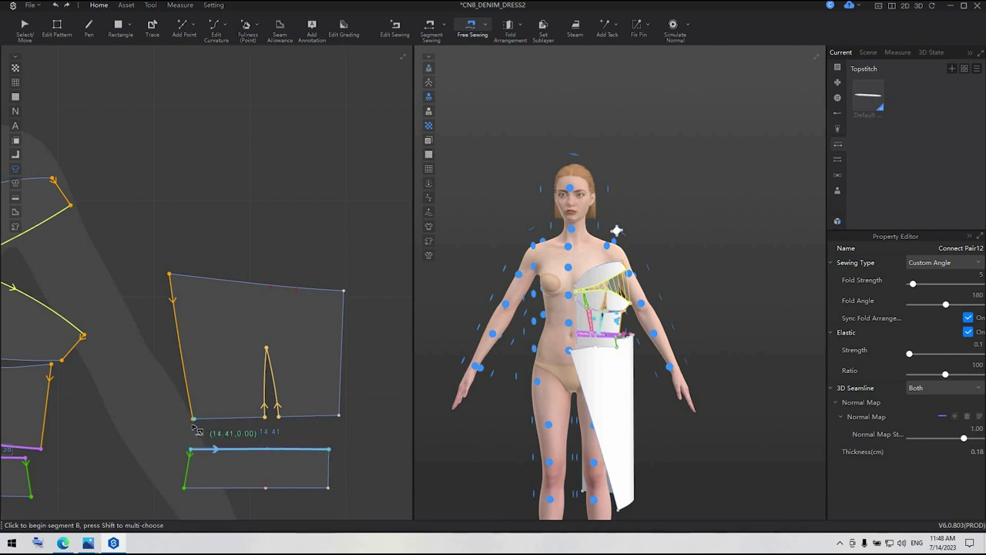
pyautogui.click(193, 418)
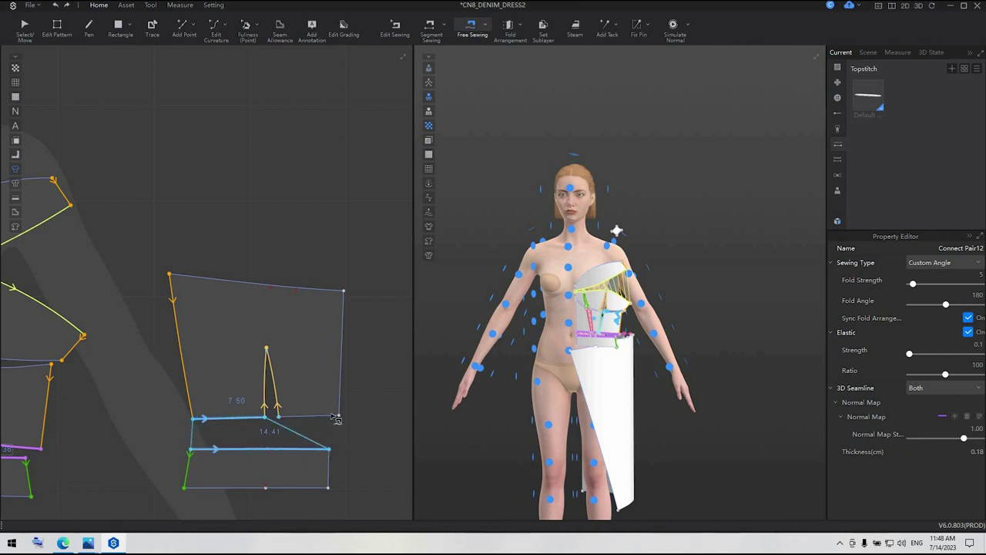
pyautogui.click(287, 373)
# Free-sew the strap's lower end to the top bust piece's upper edge and its upper end to the back bodice's upper edge
pyautogui.scroll(-3, 287, 373)
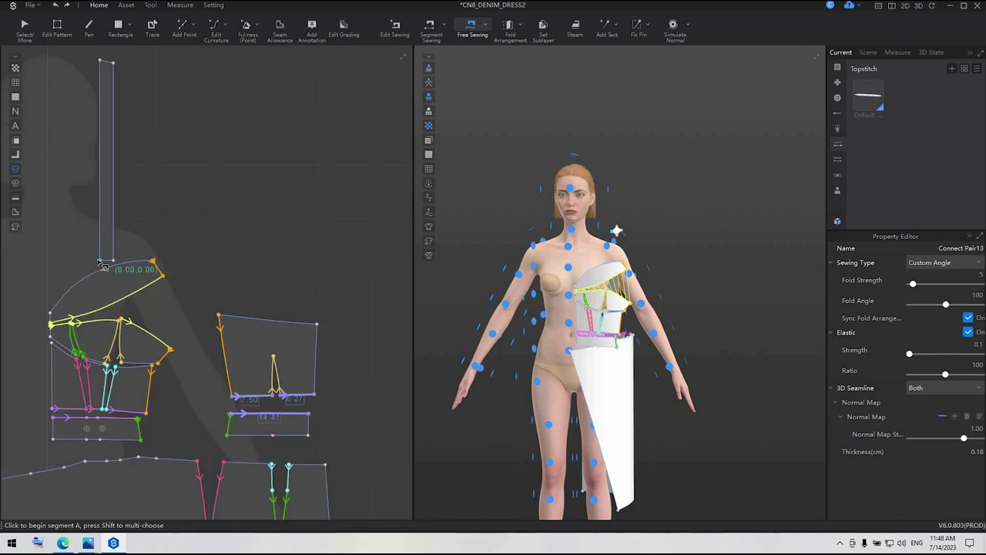
pyautogui.click(116, 265)
pyautogui.click(100, 262)
pyautogui.click(100, 271)
pyautogui.click(89, 276)
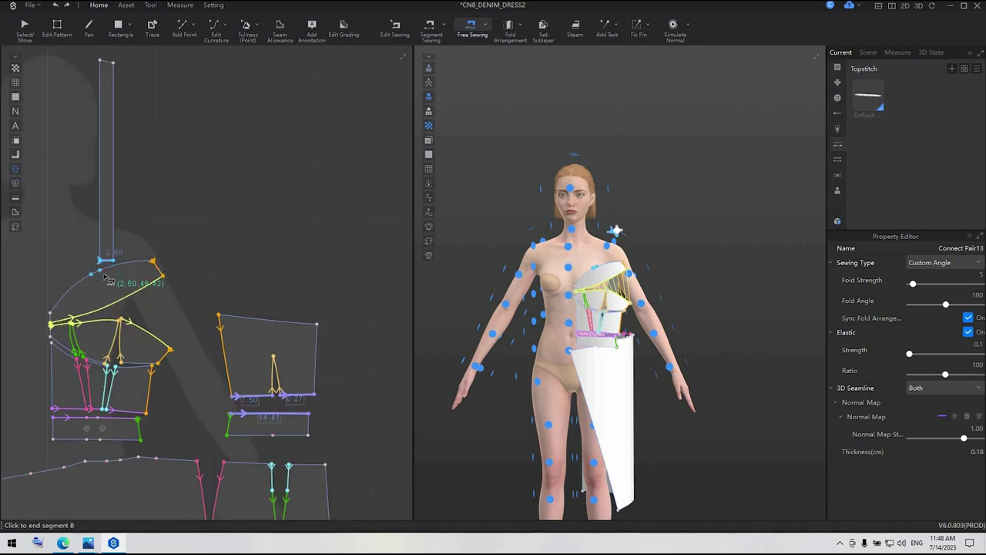
pyautogui.click(108, 62)
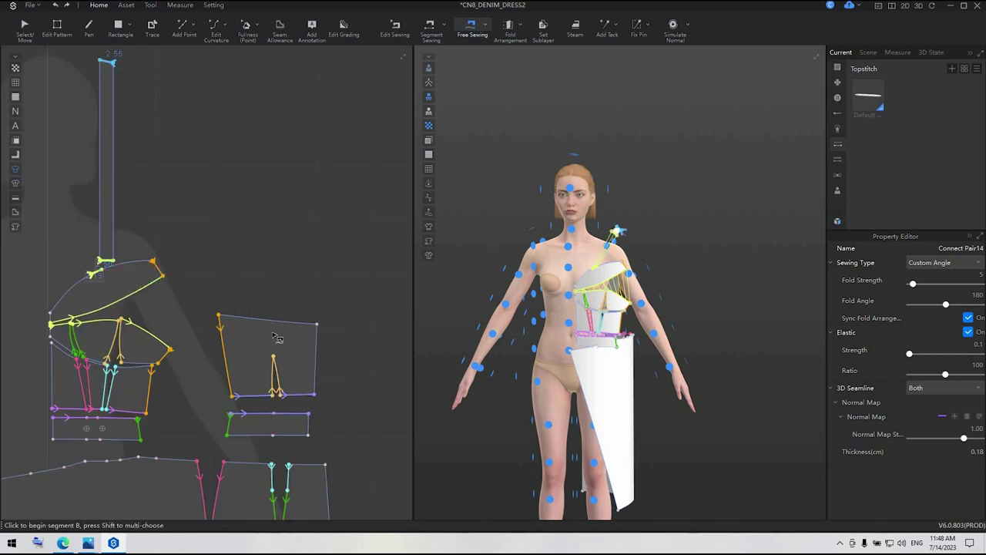
pyautogui.click(312, 324)
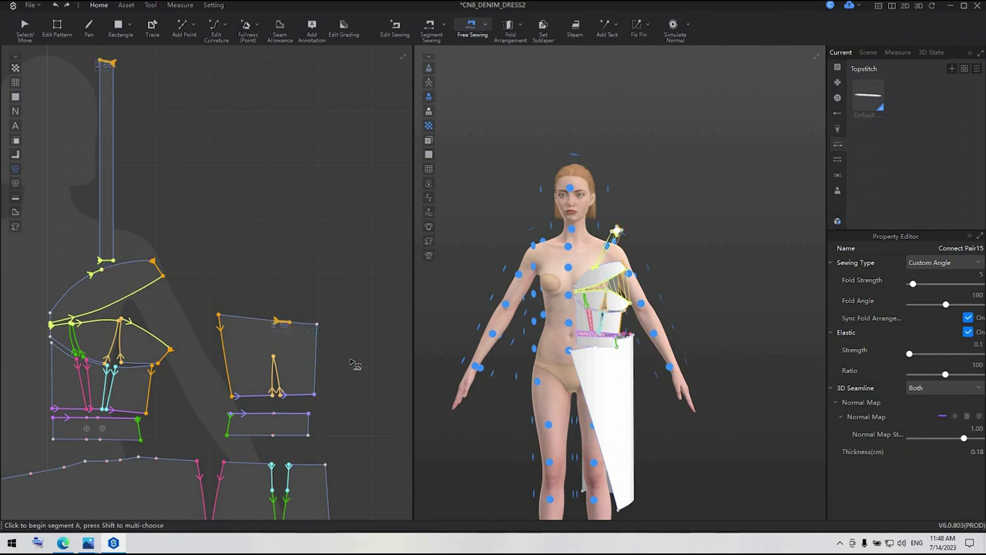
# Free-sew the back waistband's lower edge to the back skirt's waist segments on both sides of the narrow dart
pyautogui.scroll(-2, 354, 366)
pyautogui.scroll(2, 259, 447)
pyautogui.click(260, 403)
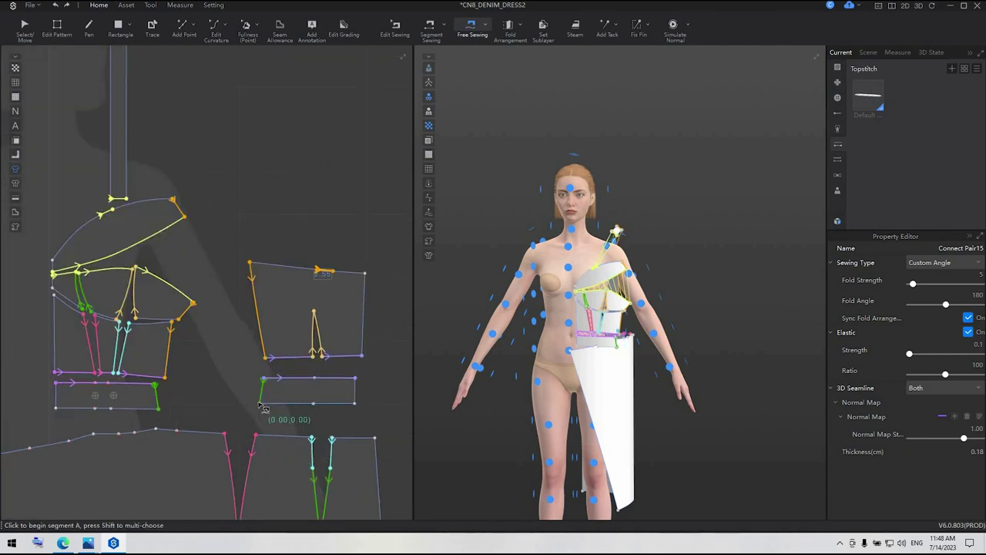
pyautogui.click(356, 404)
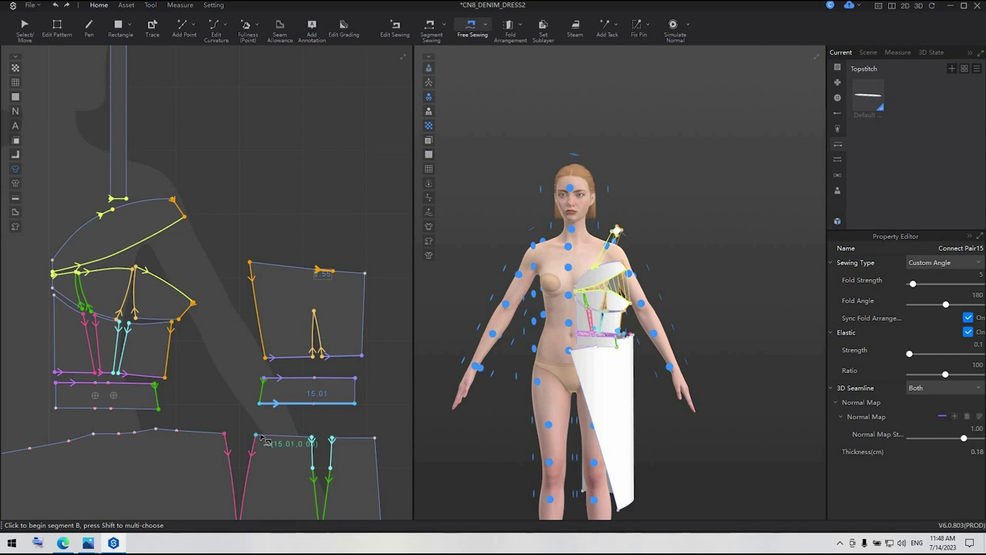
pyautogui.click(259, 436)
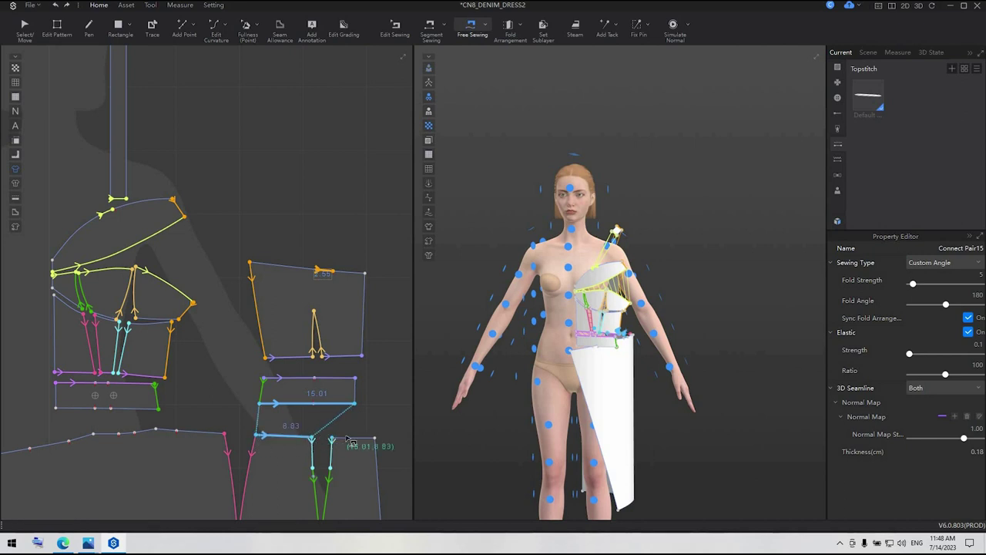
pyautogui.click(376, 438)
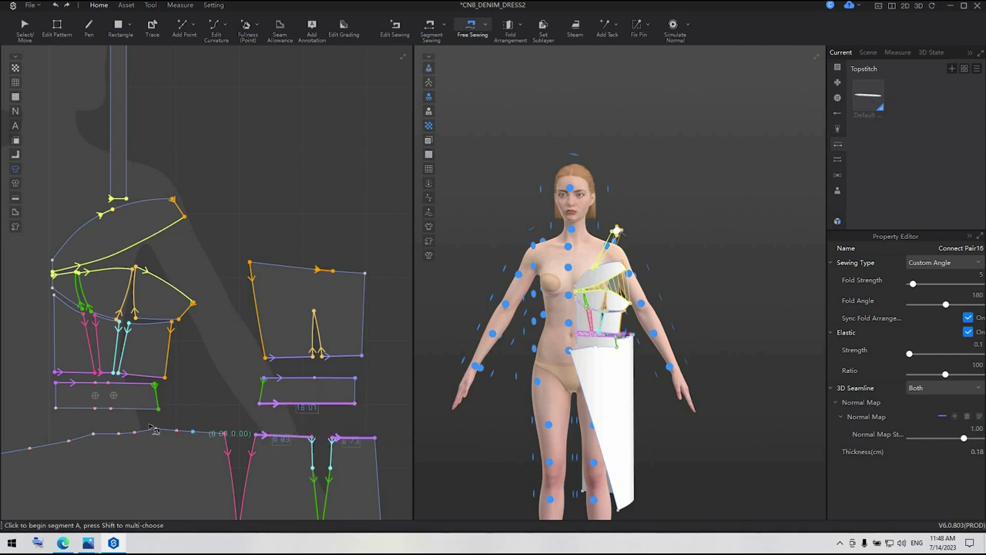
# Free-sew a segment of the front skirt's waist edge to the center-front portion of the front waistband's lower edge
pyautogui.moveTo(184, 375); pyautogui.dragTo(352, 233, button='middle')
pyautogui.click(199, 309)
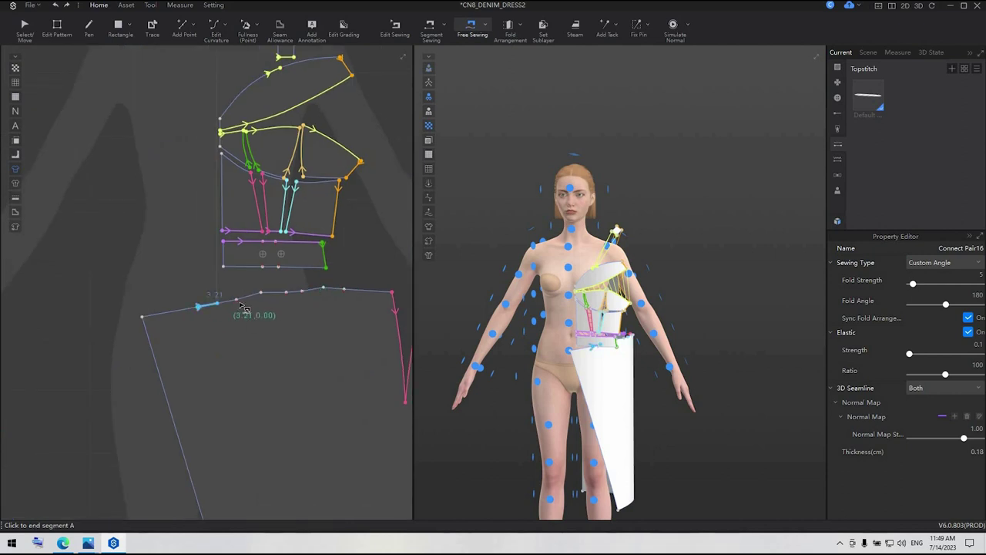
pyautogui.click(238, 300)
pyautogui.click(227, 268)
pyautogui.click(263, 269)
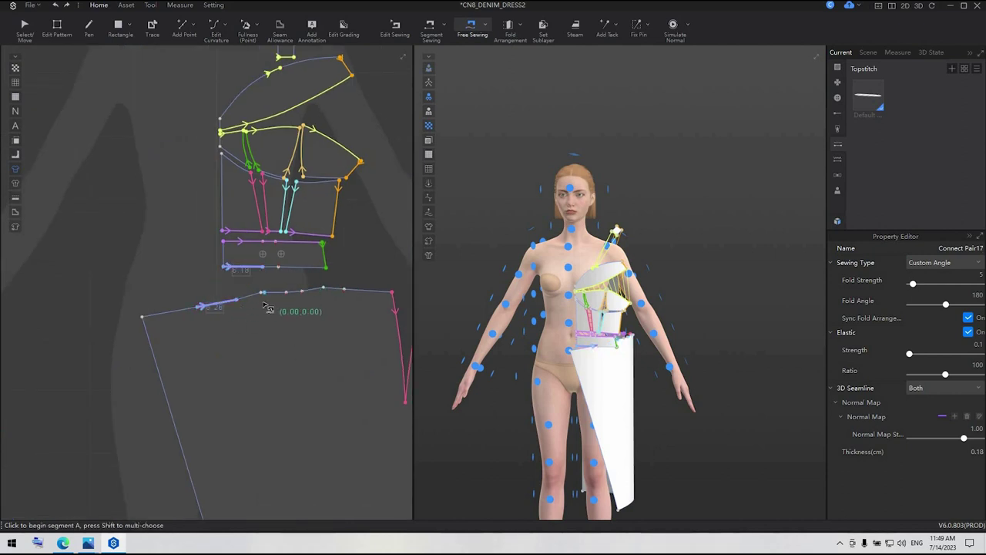
# Use Segment Sewing to join the lower edges of the three cup panels to the upper edges of the lower bodice panels
pyautogui.scroll(-1, 267, 309)
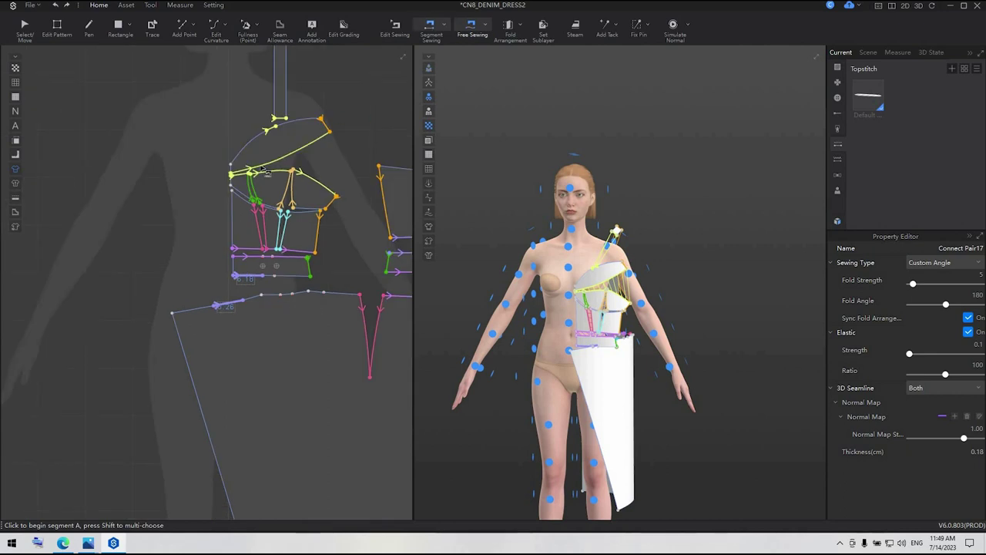
pyautogui.scroll(3, 261, 171)
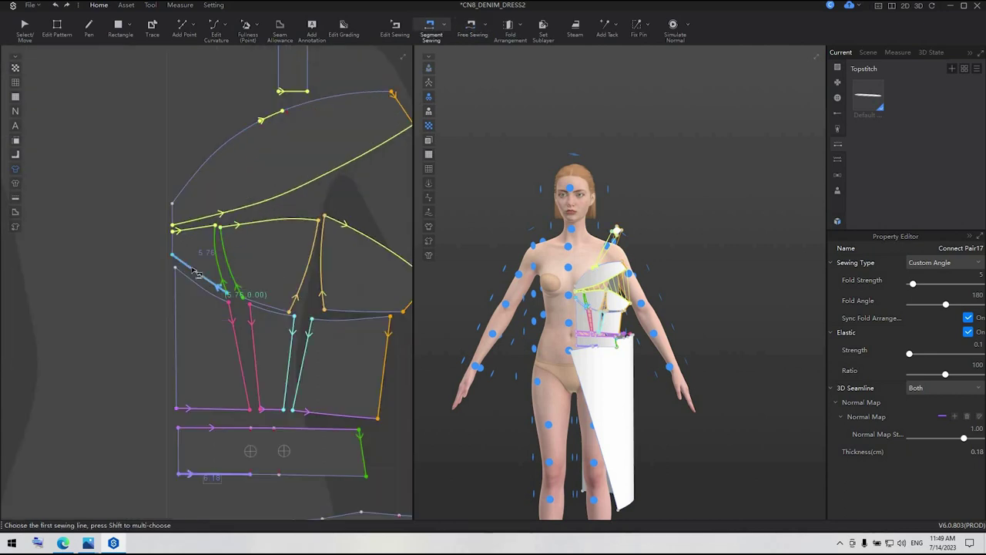
pyautogui.click(270, 309)
pyautogui.click(270, 312)
pyautogui.click(342, 314)
pyautogui.click(342, 327)
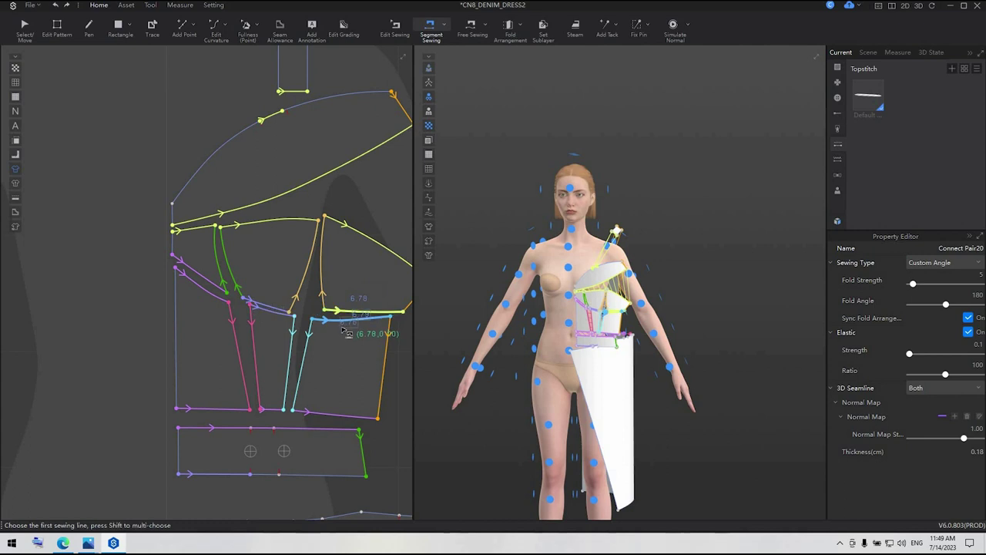
# Select all pattern pieces and mirror them with Symmetry Pattern with Seam, placing the copies on the avatar's other side
pyautogui.scroll(-10, 342, 328)
pyautogui.scroll(-1, 240, 209)
pyautogui.moveTo(240, 209); pyautogui.dragTo(143, 94, button='middle')
pyautogui.press('a')
pyautogui.moveTo(126, 58); pyautogui.dragTo(348, 439)
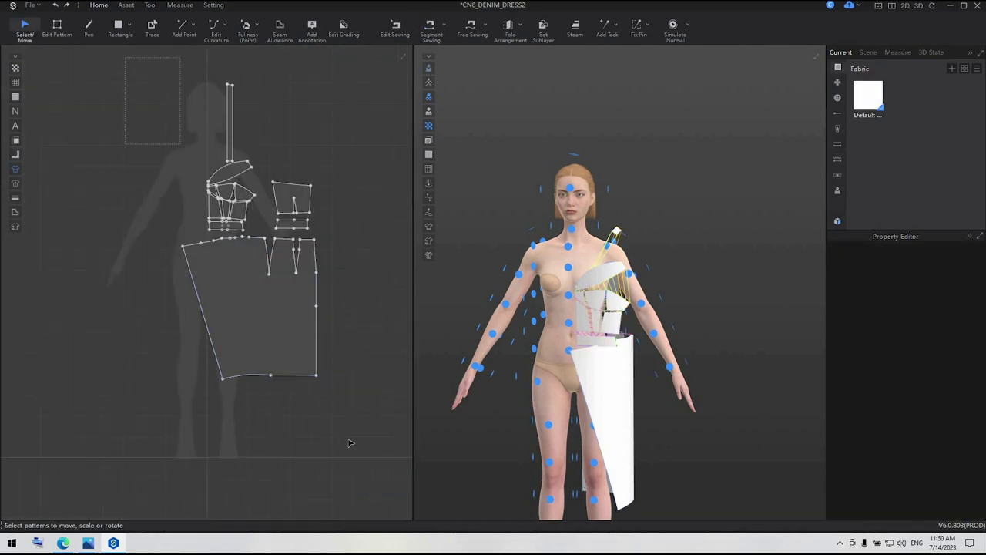
pyautogui.click(269, 321)
pyautogui.rightClick(270, 321)
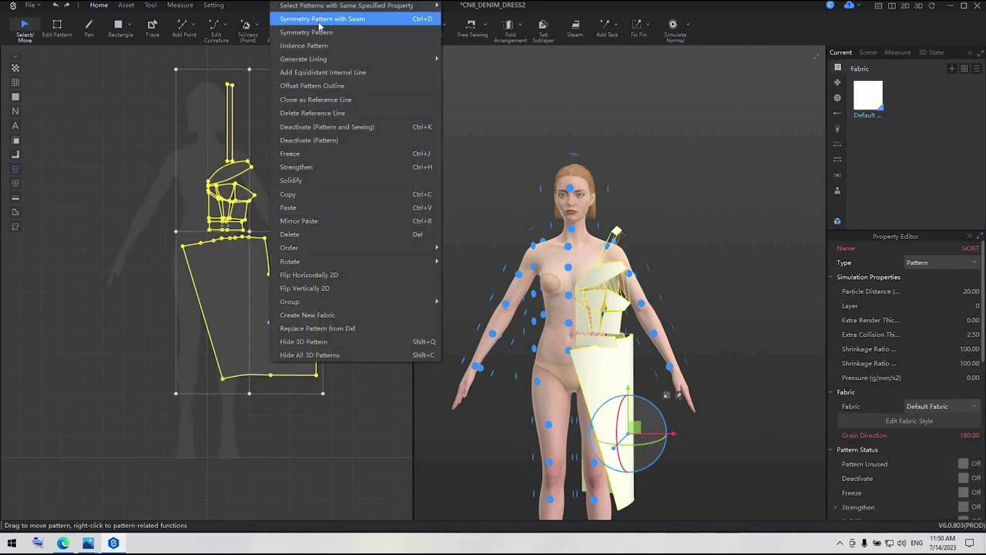
pyautogui.click(319, 21)
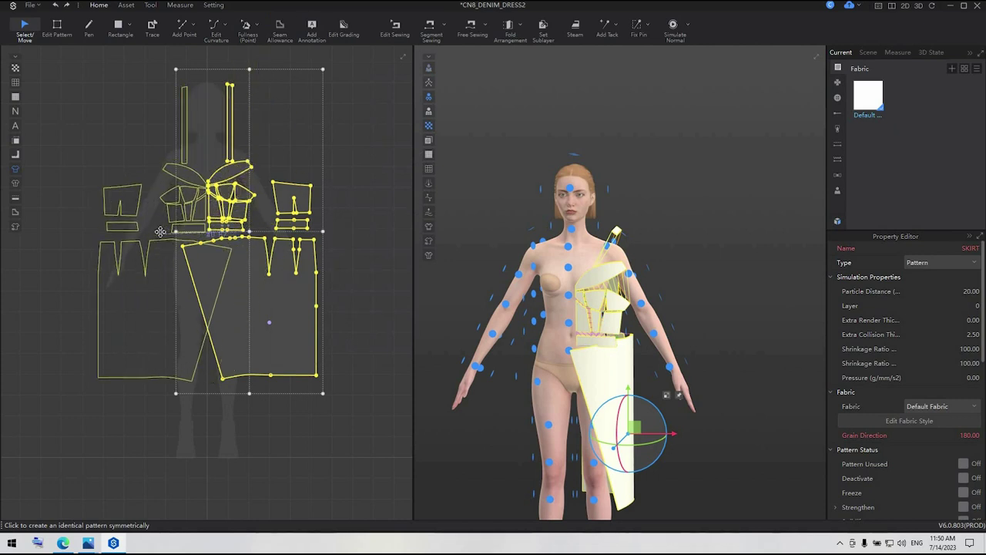
pyautogui.click(160, 231)
# Nudge the mirrored pieces slightly toward the avatar's center in the 3D view and deselect them
pyautogui.moveTo(546, 270); pyautogui.dragTo(551, 269)
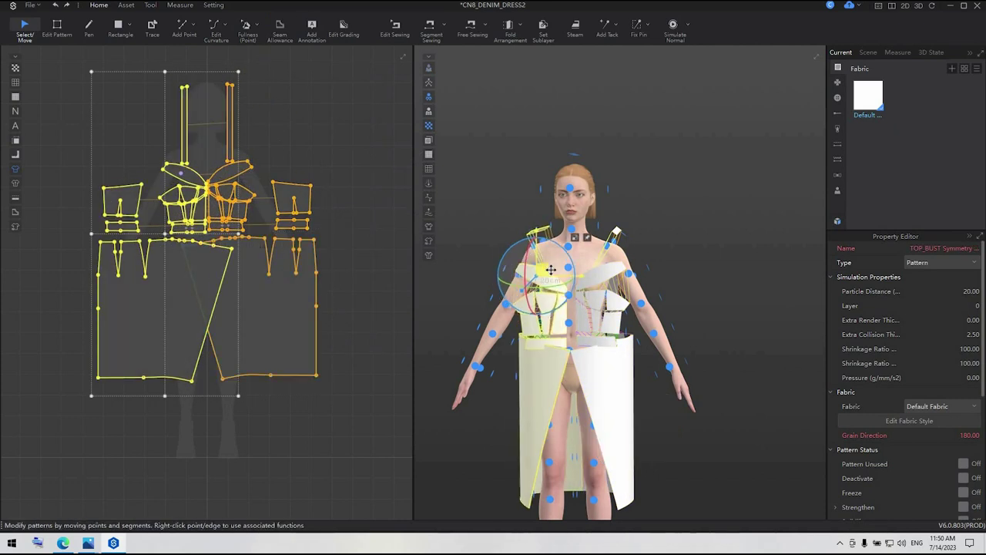
pyautogui.scroll(5, 203, 160)
pyautogui.click(240, 97)
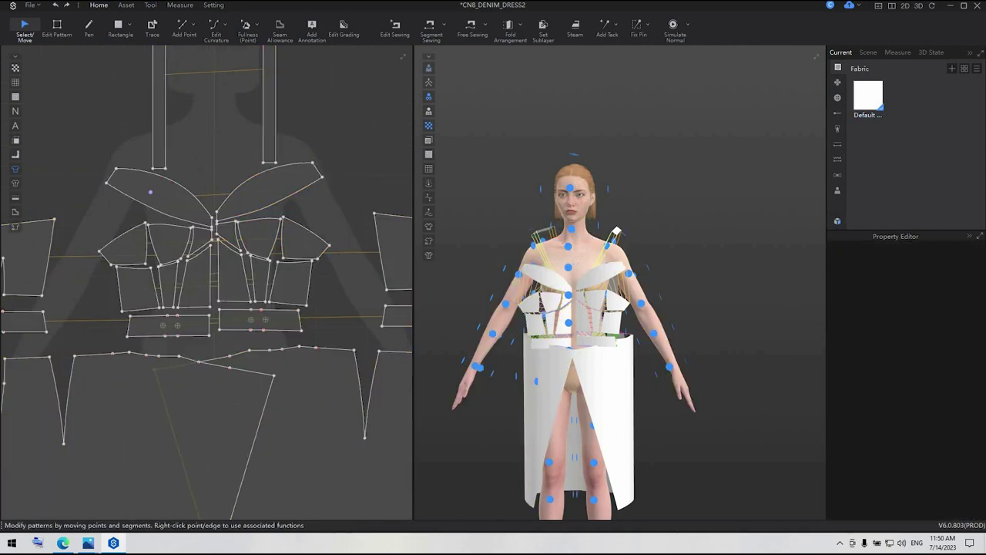
# Segment-sew the center-front edges of the two top bust pieces together, and those of the two center cup panels
pyautogui.click(429, 28)
pyautogui.scroll(5, 238, 209)
pyautogui.click(169, 249)
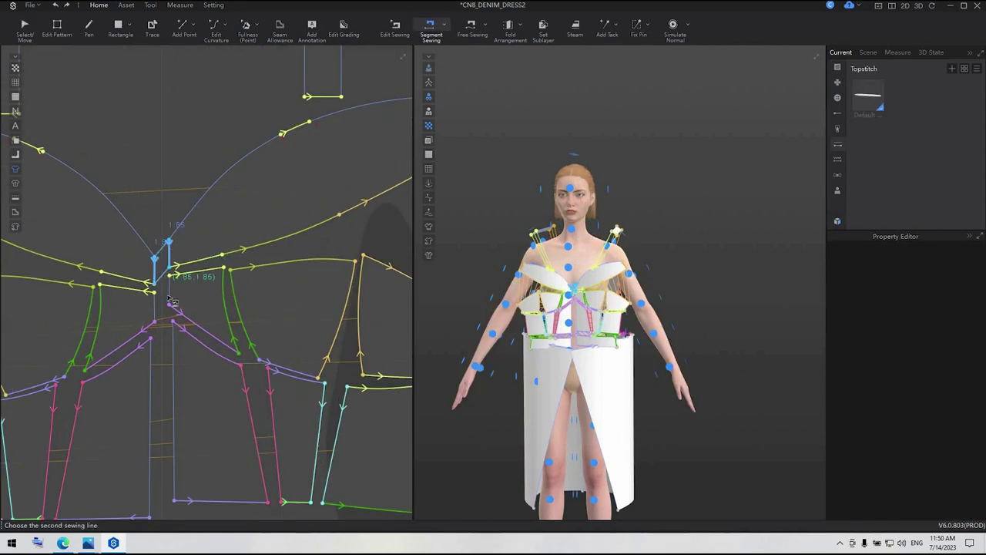
pyautogui.click(170, 301)
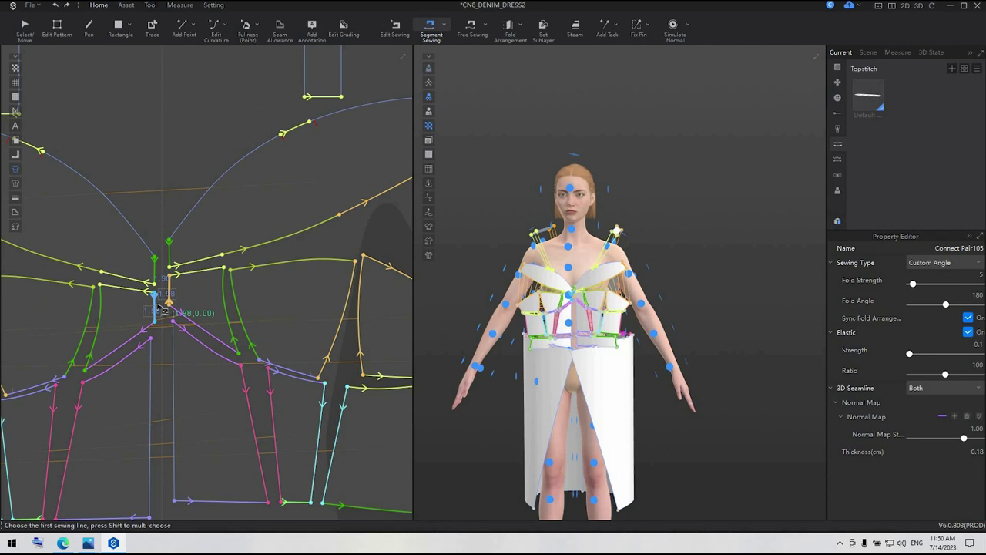
pyautogui.click(168, 290)
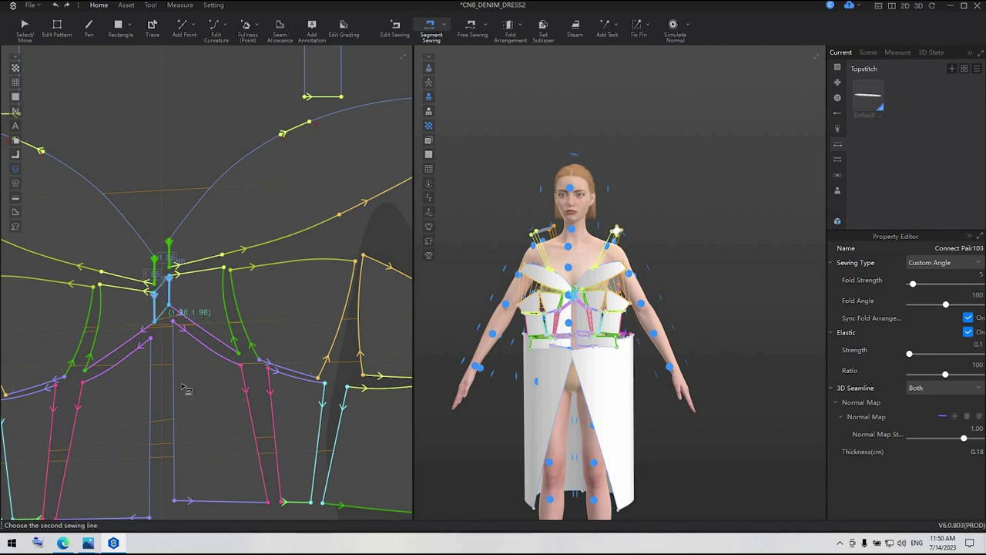
pyautogui.click(155, 303)
# Segment-sew the center-front edges of the two lower bodice panels together, and those of the two front waistbands
pyautogui.click(176, 384)
pyautogui.click(154, 388)
pyautogui.moveTo(178, 391); pyautogui.dragTo(185, 237, button='middle')
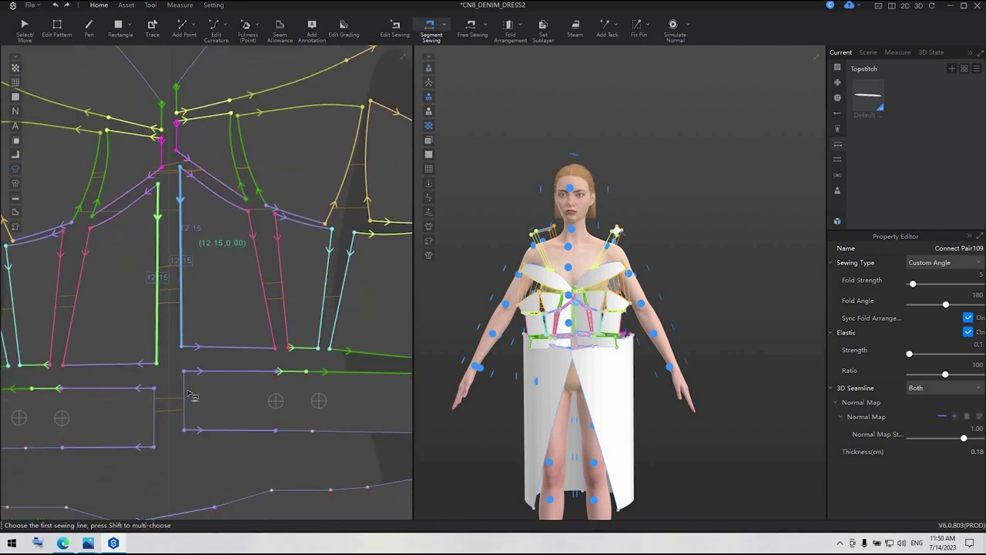
pyautogui.scroll(-3, 189, 393)
pyautogui.click(184, 359)
pyautogui.click(163, 365)
# Segment-sew the center-back edges of the two back bodices together, and those of the two back waistbands
pyautogui.scroll(-7, 189, 365)
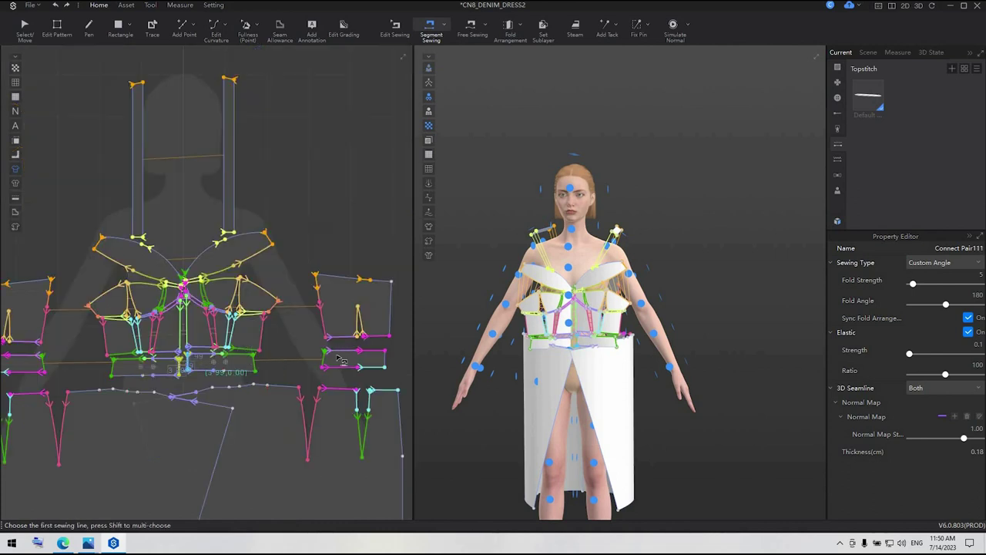
pyautogui.scroll(-2, 339, 359)
pyautogui.click(377, 324)
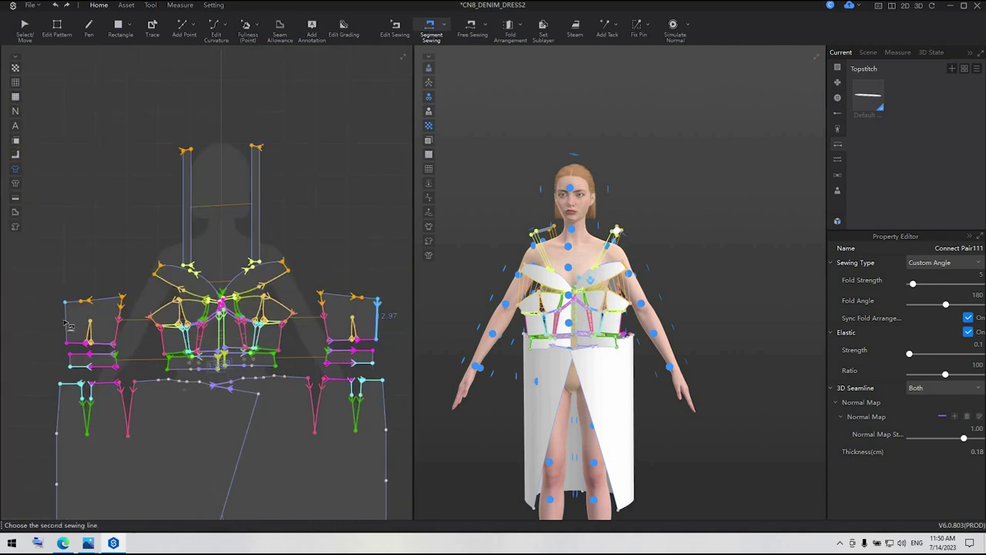
pyautogui.click(67, 370)
pyautogui.click(77, 360)
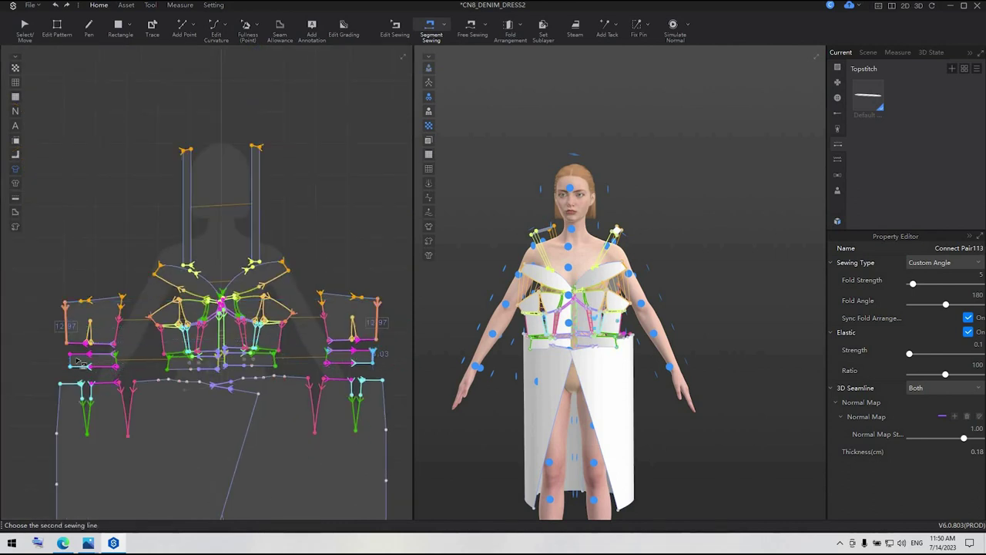
# Segment-sew the upper, middle and lower center-back segments of the skirt to the matching segments of its mirrored piece
pyautogui.click(60, 436)
pyautogui.click(57, 408)
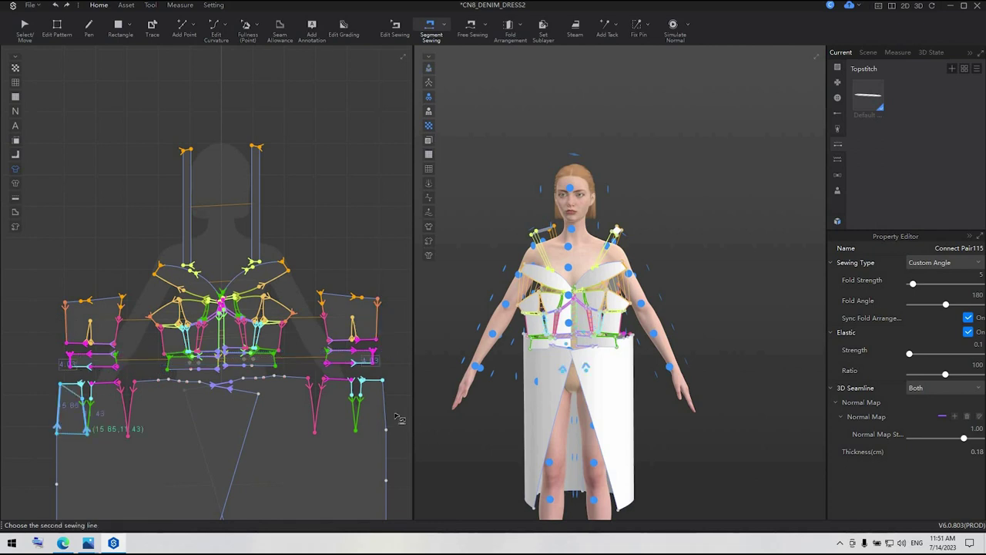
pyautogui.click(384, 404)
pyautogui.click(387, 460)
pyautogui.click(57, 464)
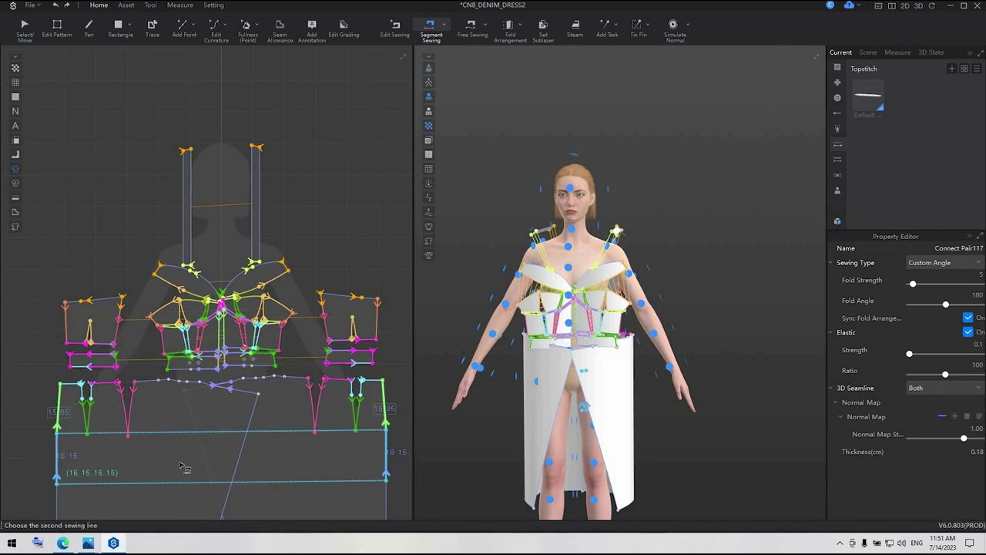
pyautogui.moveTo(181, 462); pyautogui.dragTo(184, 276, button='middle')
pyautogui.click(60, 336)
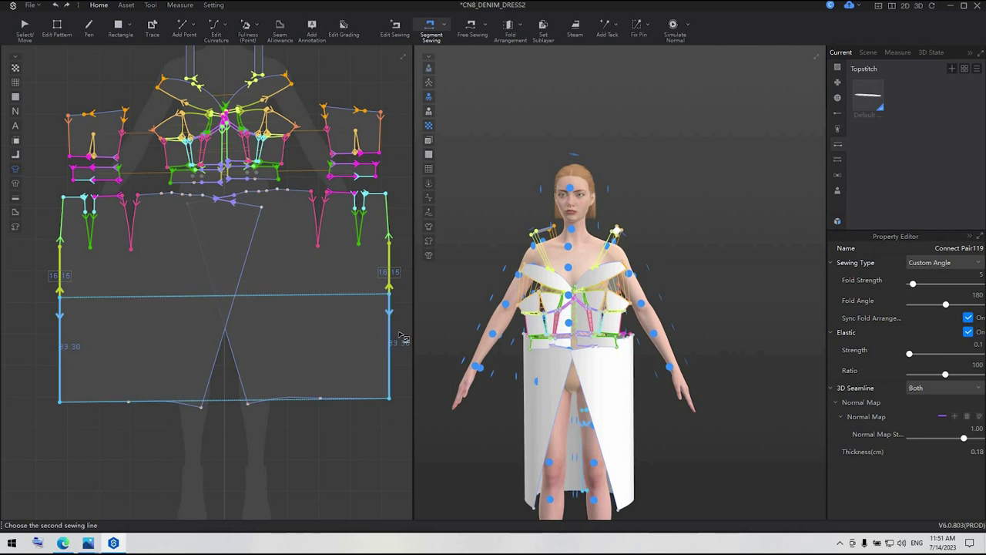
pyautogui.click(397, 335)
# Apply Strengthen to all the dress pattern pieces and simulate the garment onto the avatar
pyautogui.scroll(-5, 380, 435)
pyautogui.click(27, 29)
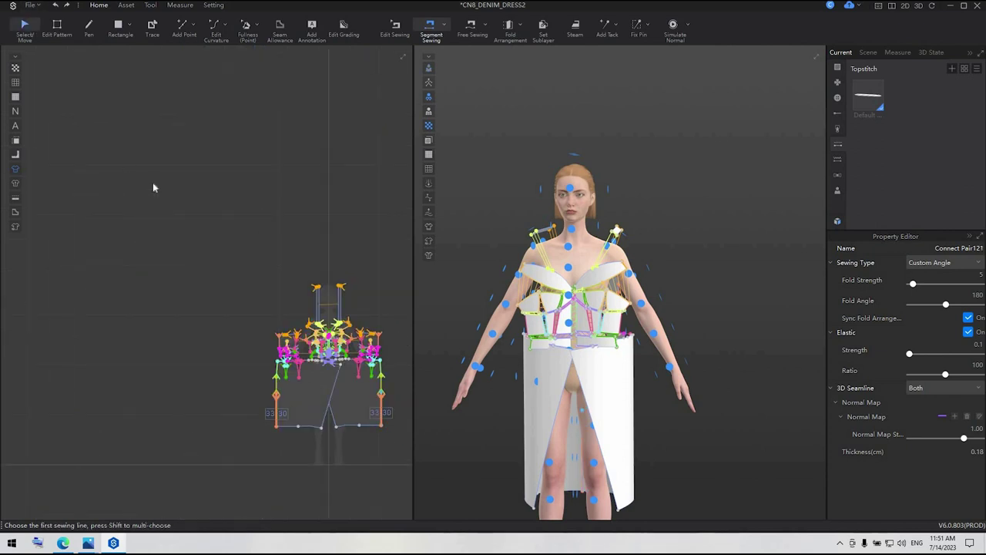
pyautogui.moveTo(154, 187); pyautogui.dragTo(403, 396)
pyautogui.rightClick(408, 259)
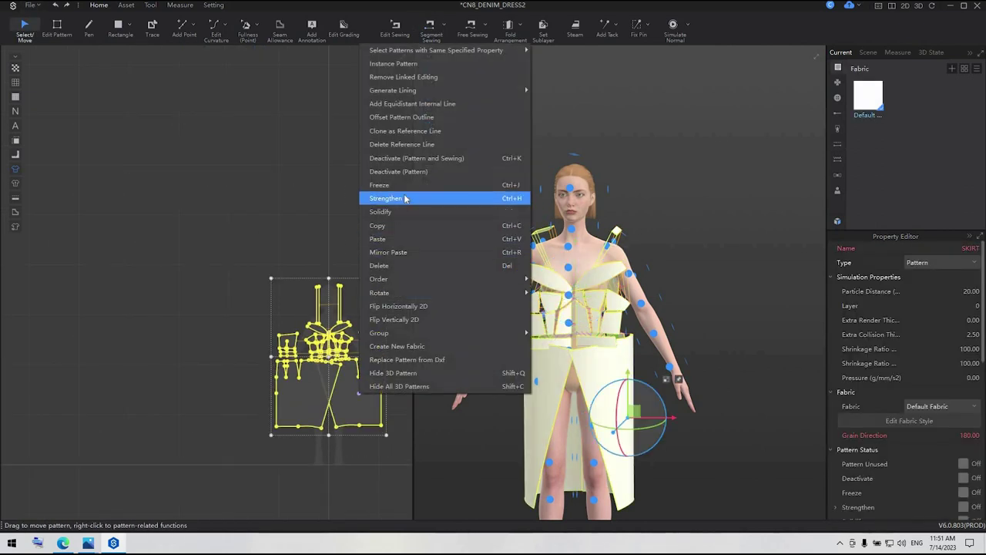
pyautogui.click(411, 197)
pyautogui.scroll(-2, 668, 386)
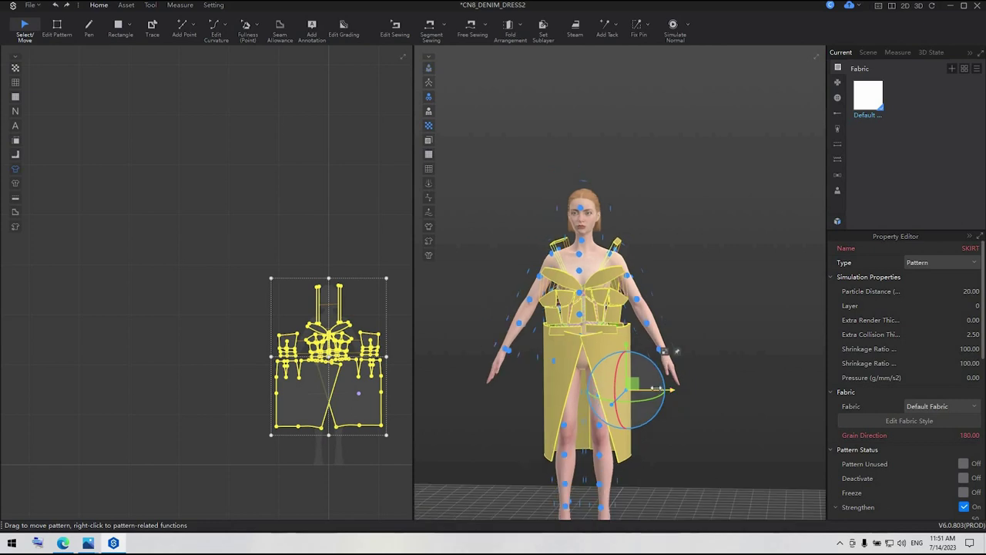
pyautogui.press('space')
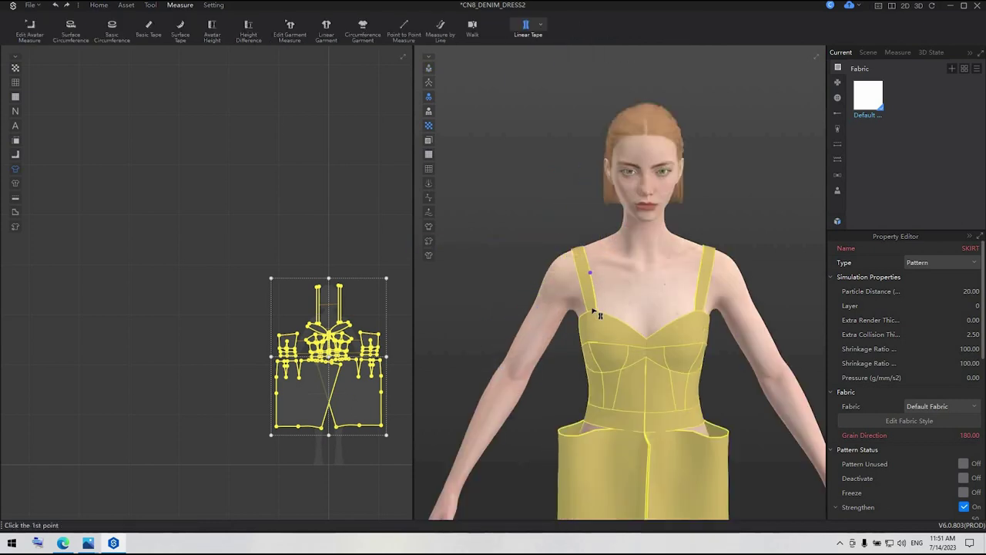
# Draw a linear avatar tape along the inner edge of the avatar's right strap, from the front neckline over the shoulder to the back neckline
pyautogui.scroll(3, 638, 351)
pyautogui.moveTo(655, 361); pyautogui.dragTo(647, 405, button='right')
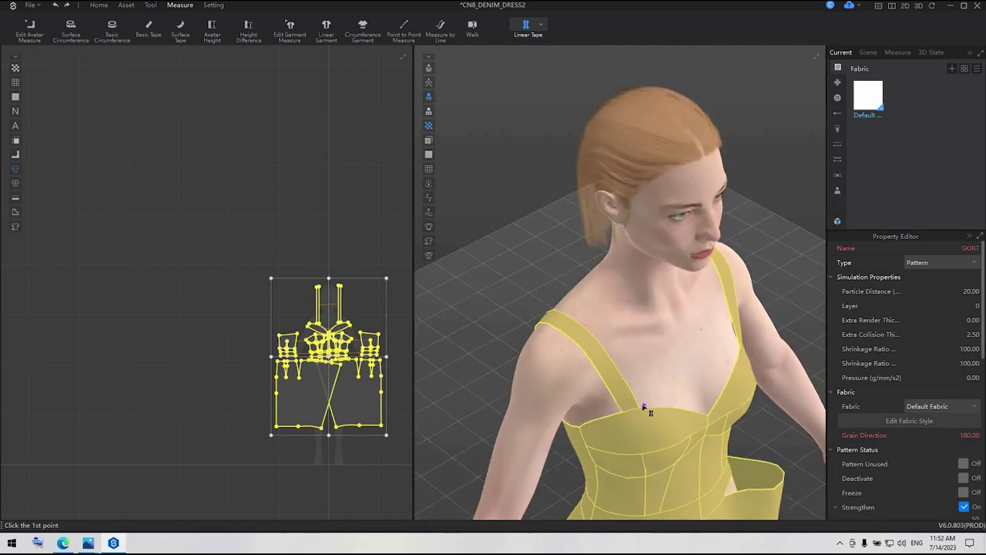
pyautogui.click(639, 405)
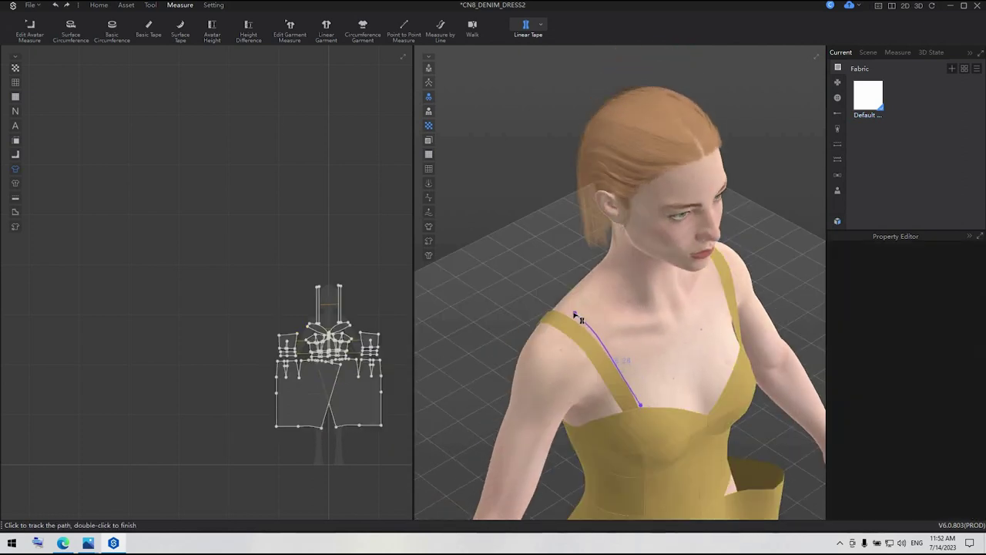
pyautogui.doubleClick(574, 315)
pyautogui.moveTo(651, 316); pyautogui.dragTo(693, 374, button='right')
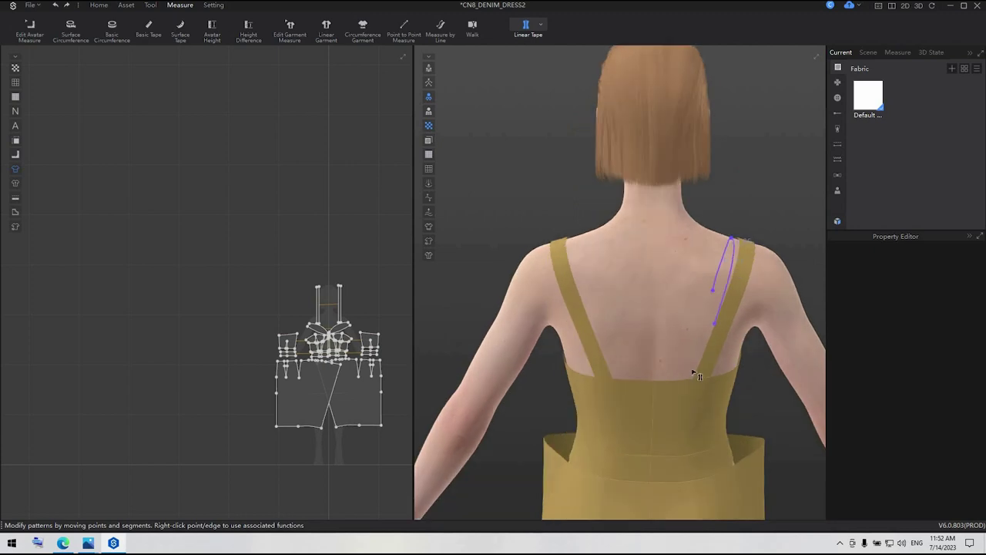
pyautogui.doubleClick(694, 379)
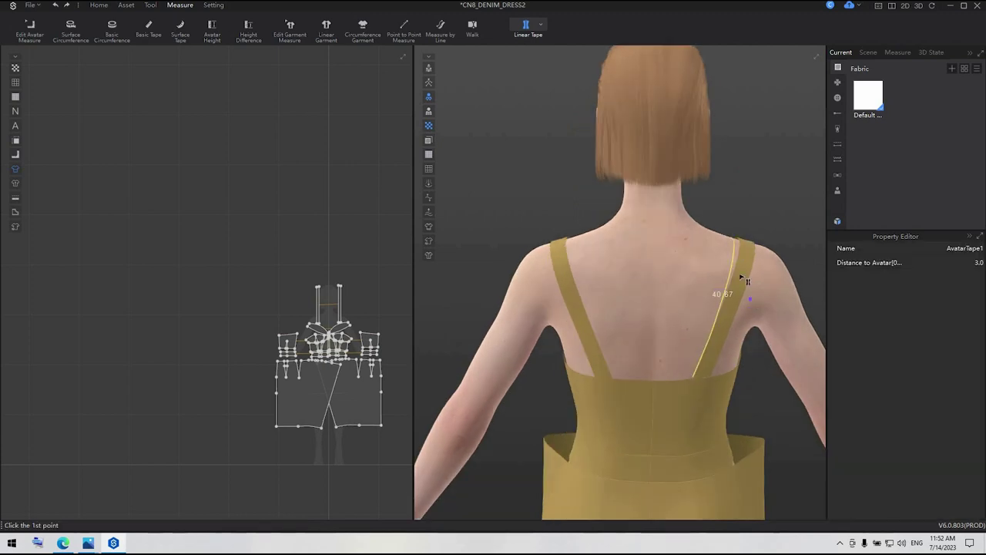
# Attach the inner edge of the avatar's right strap to its avatar tape
pyautogui.click(541, 26)
pyautogui.click(555, 81)
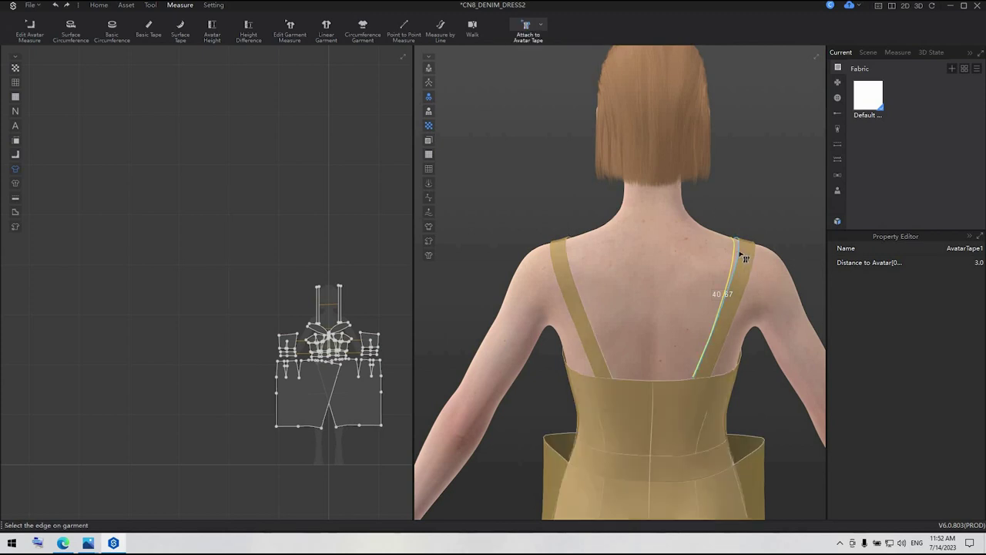
pyautogui.click(738, 255)
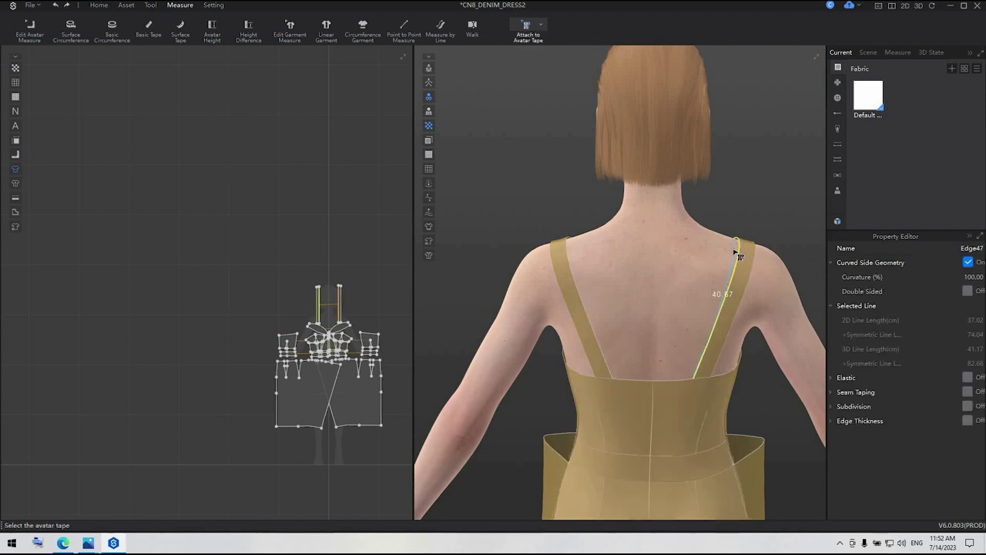
pyautogui.click(736, 266)
# Draw a second linear avatar tape along the inner edge of the avatar's left strap, from the front neckline over the shoulder to the back
pyautogui.moveTo(760, 167); pyautogui.dragTo(541, 161, button='right')
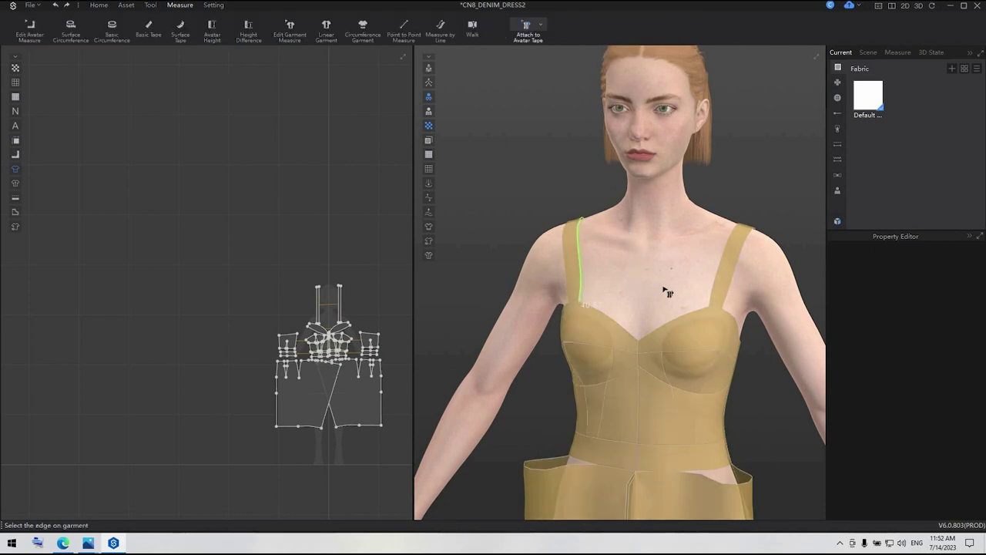
pyautogui.moveTo(674, 290); pyautogui.dragTo(691, 293, button='right')
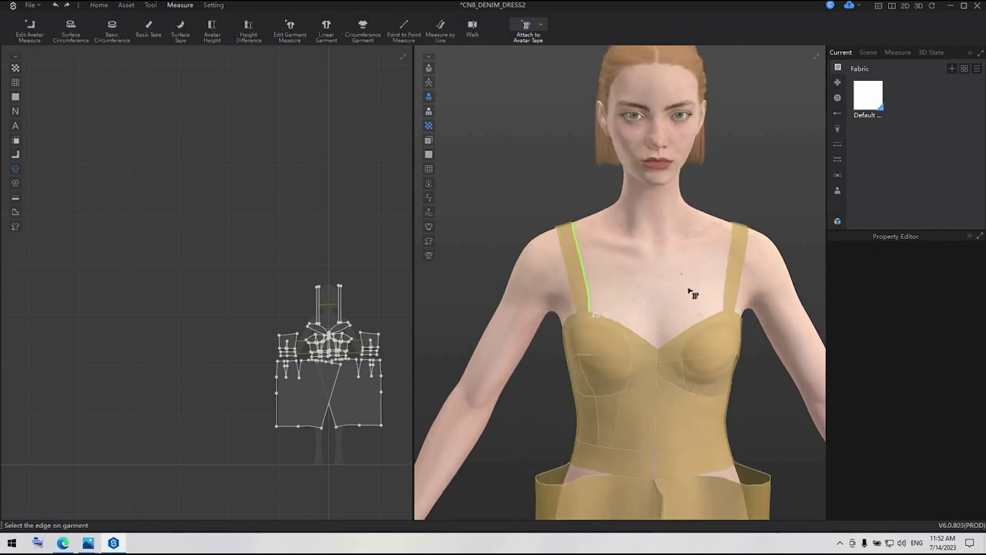
pyautogui.click(541, 29)
pyautogui.click(545, 67)
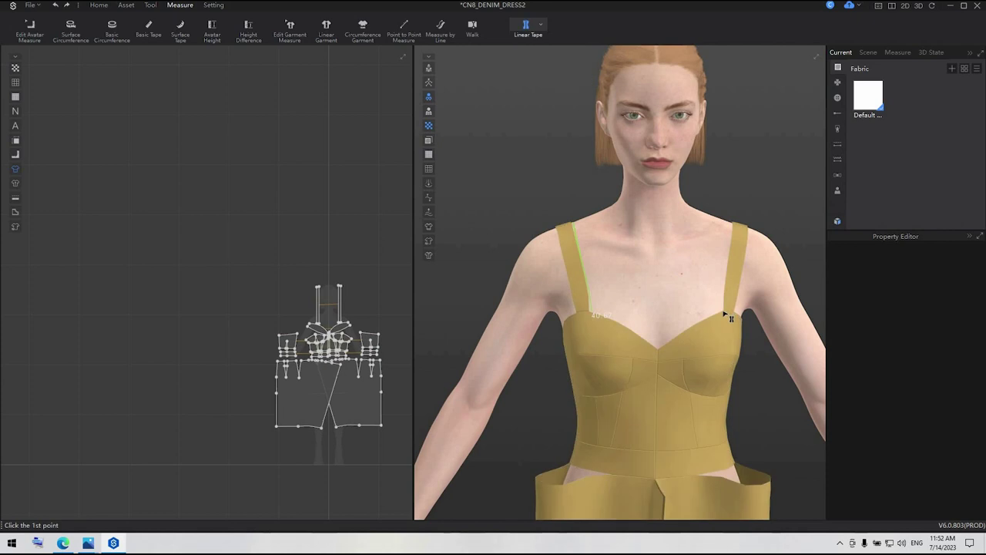
pyautogui.click(724, 260)
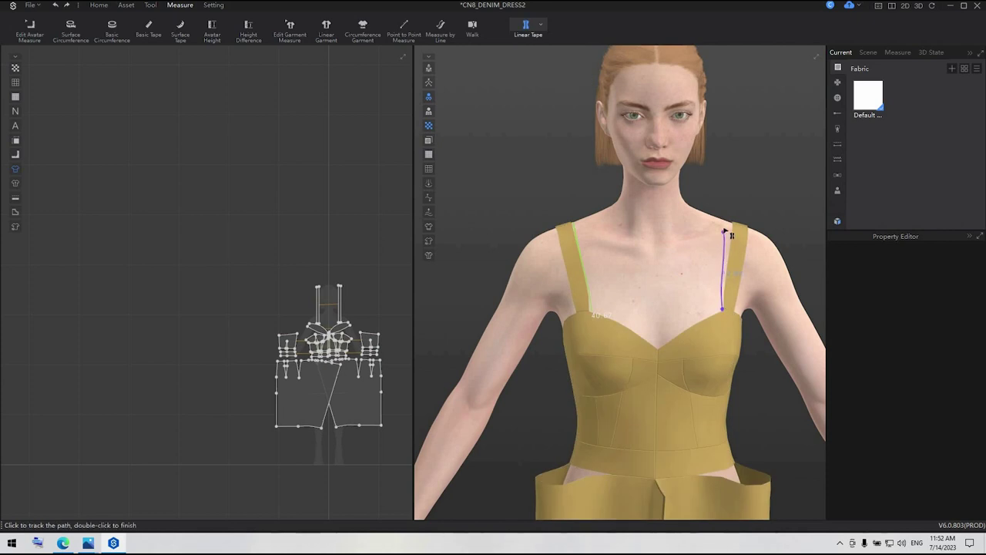
pyautogui.moveTo(724, 260); pyautogui.dragTo(574, 286, button='right')
pyautogui.doubleClick(664, 352)
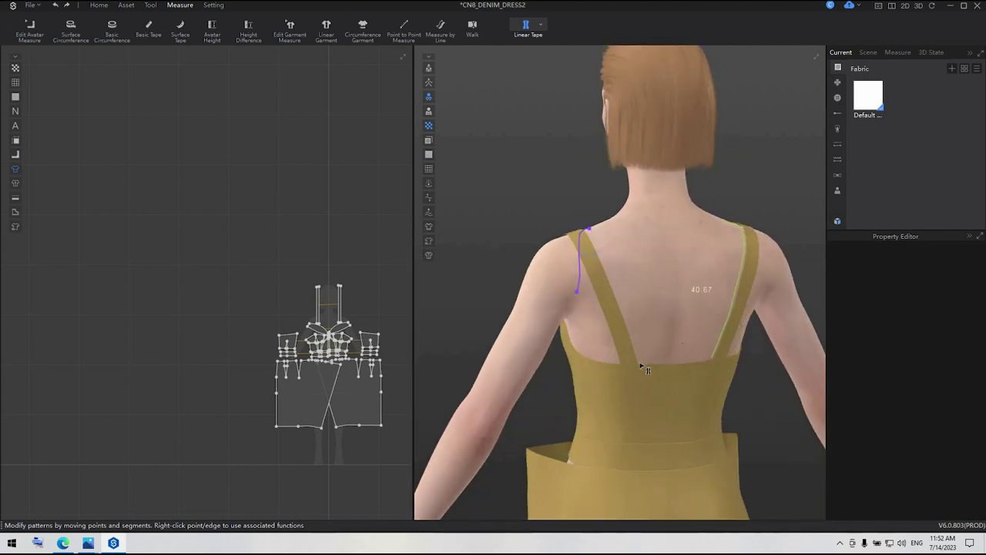
pyautogui.doubleClick(641, 365)
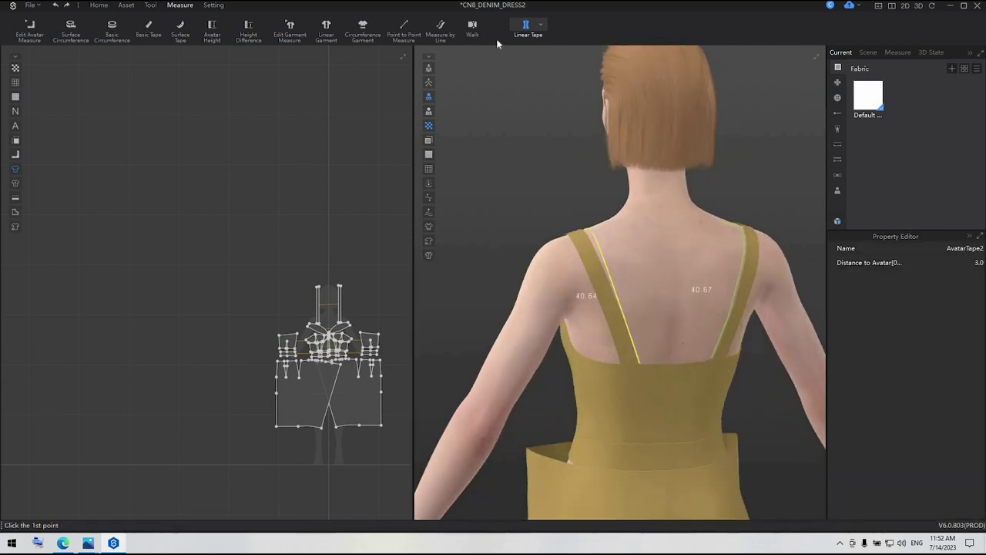
# Attach the inner edge of the avatar's left strap to the second avatar tape
pyautogui.click(541, 27)
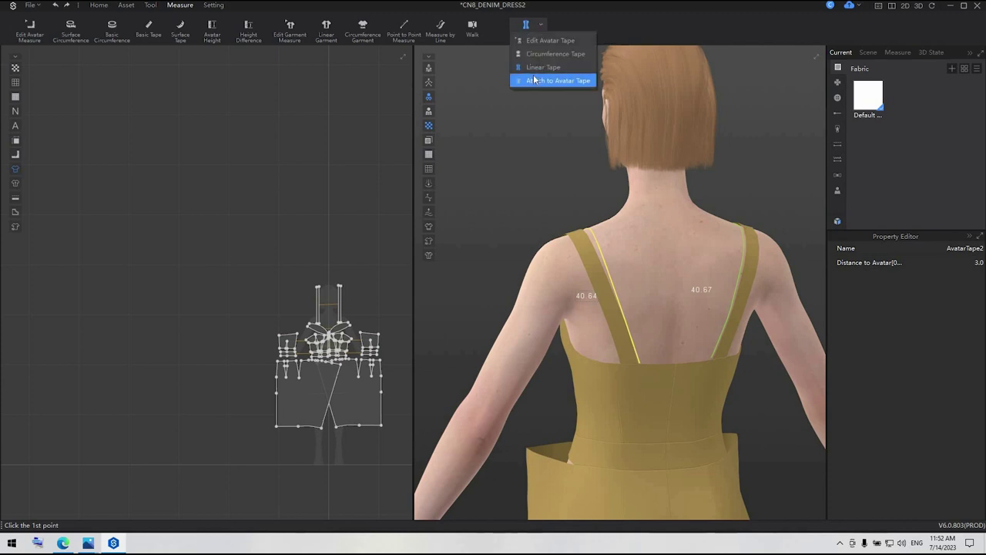
pyautogui.click(534, 83)
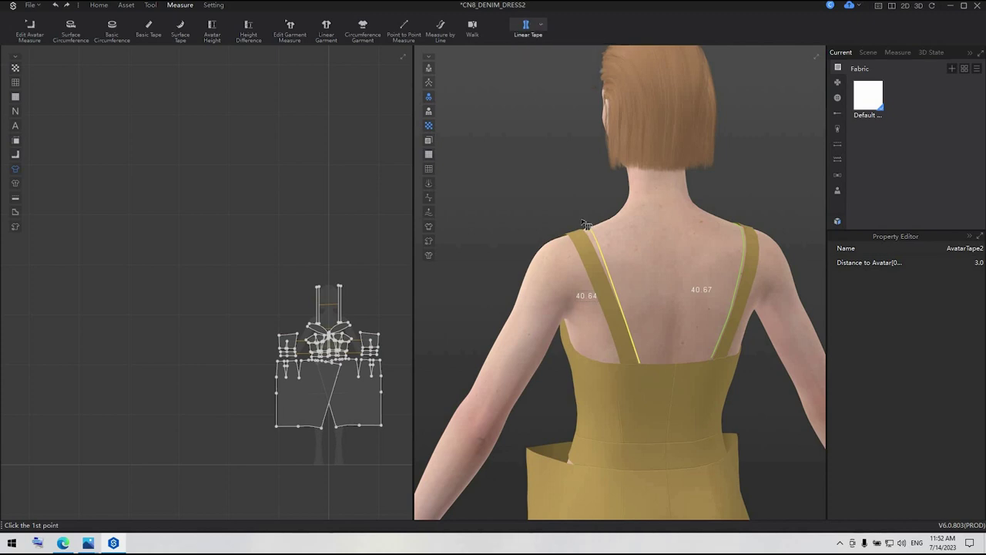
pyautogui.click(604, 254)
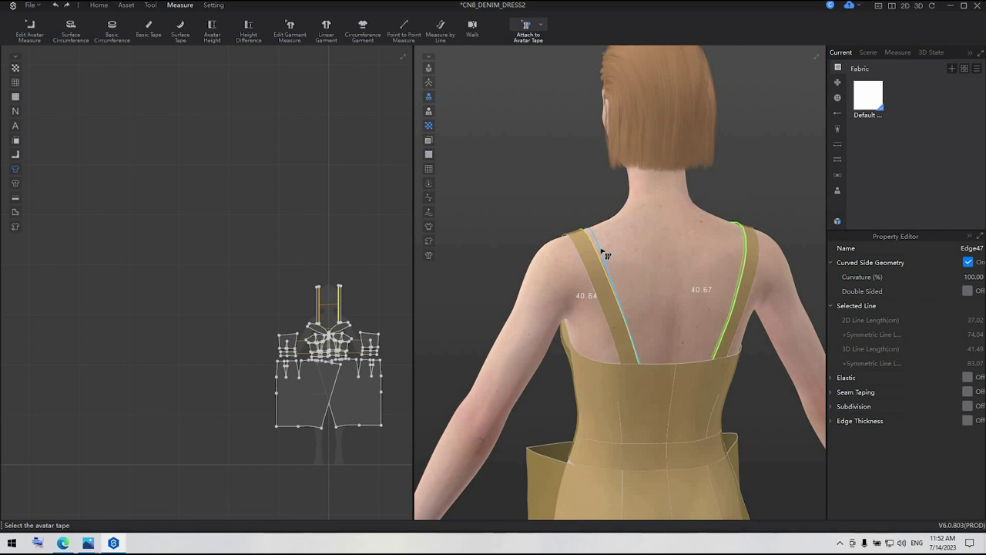
pyautogui.click(655, 262)
# Run the simulation to settle both straps onto their tapes, check them from the front, and stop it
pyautogui.press('space')
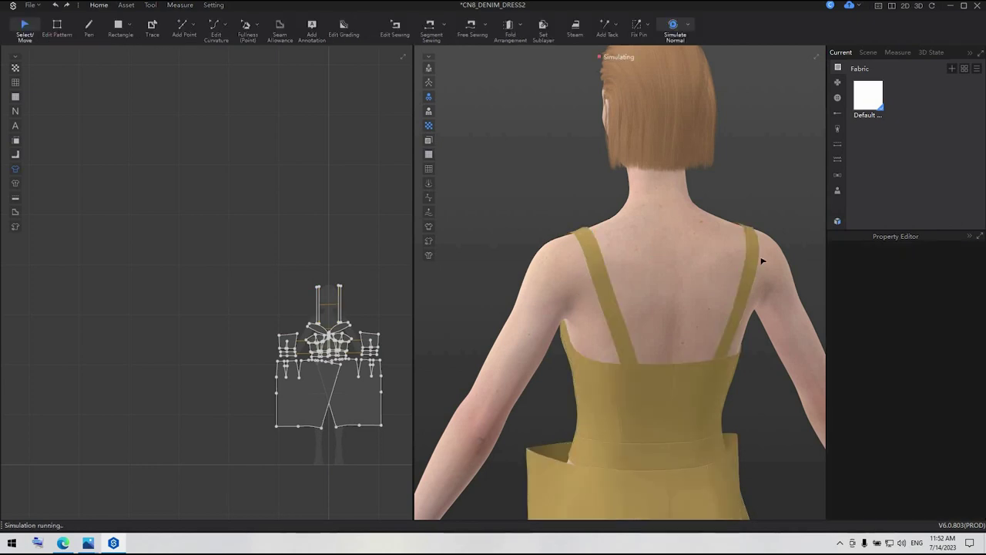
pyautogui.moveTo(763, 260); pyautogui.dragTo(508, 198, button='right')
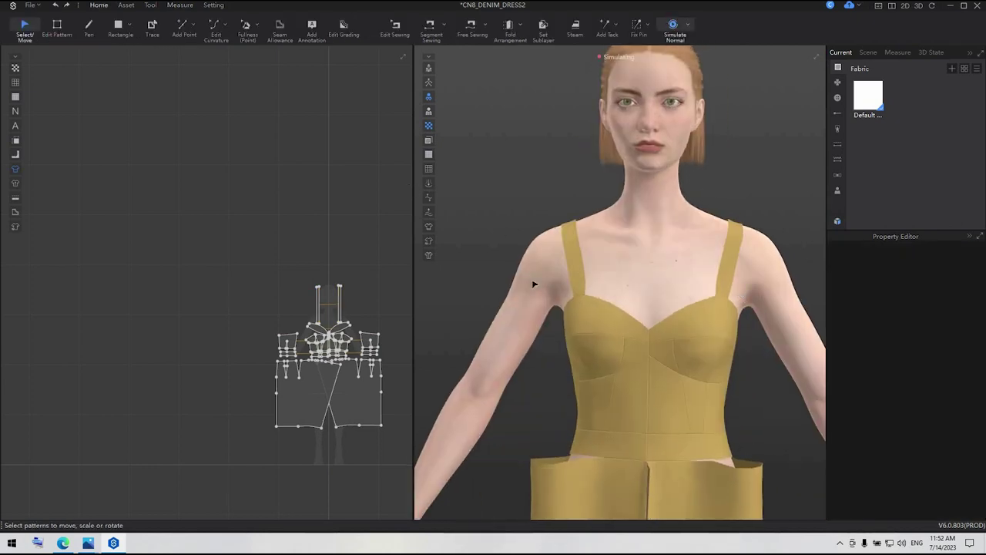
pyautogui.press('space')
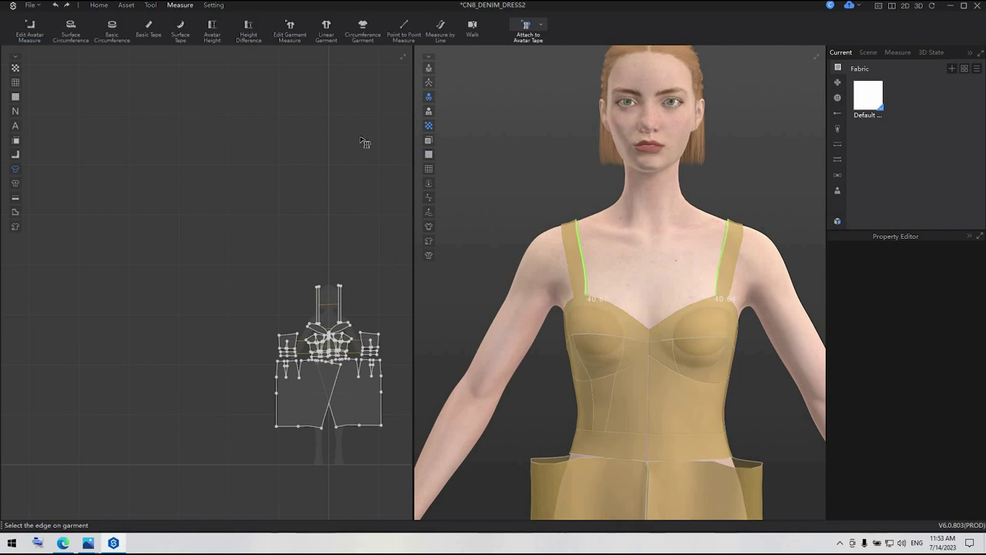
# Move the two overlapping skirt pieces apart in the 2D window
pyautogui.moveTo(360, 140); pyautogui.dragTo(328, 12, button='middle')
pyautogui.click(100, 6)
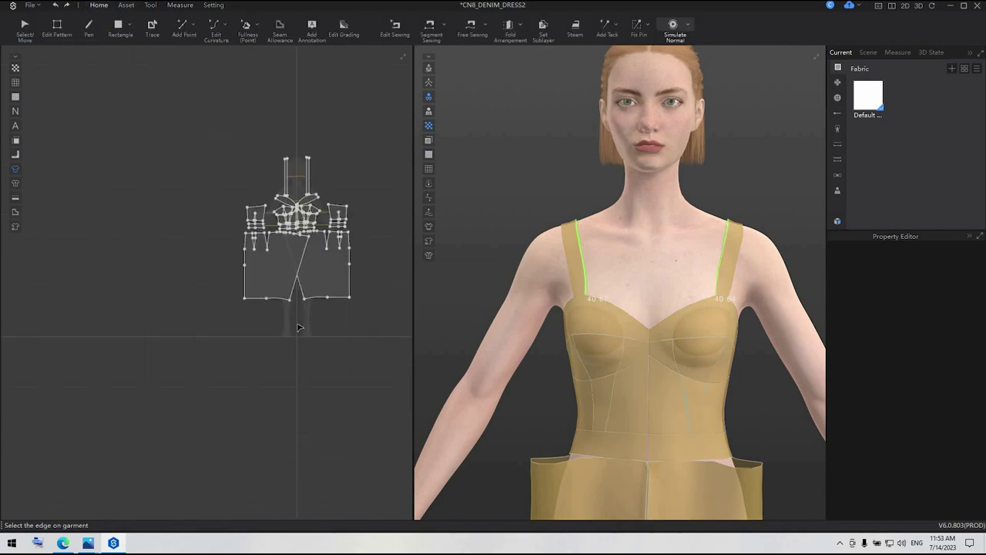
pyautogui.scroll(6, 297, 332)
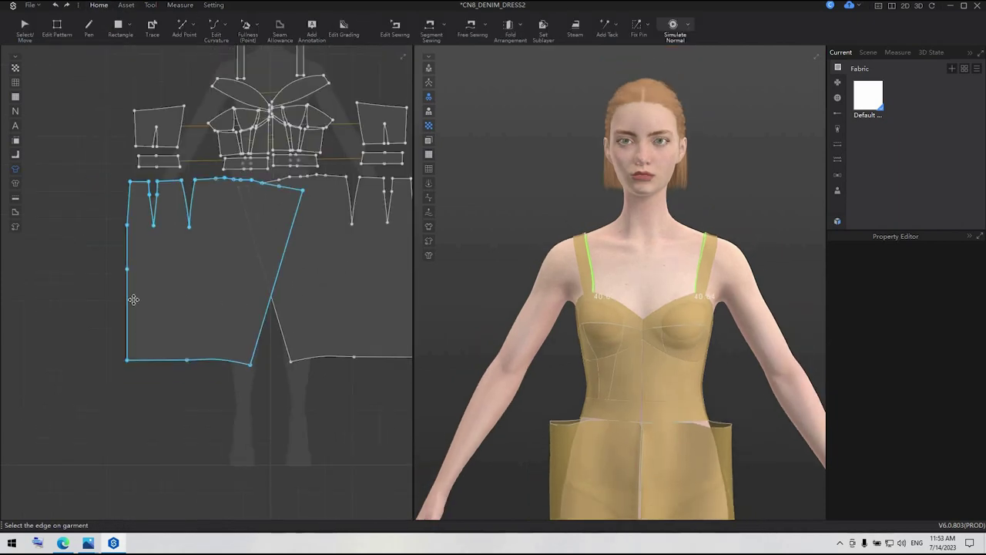
pyautogui.moveTo(218, 306); pyautogui.dragTo(134, 299)
pyautogui.moveTo(295, 279); pyautogui.dragTo(304, 280)
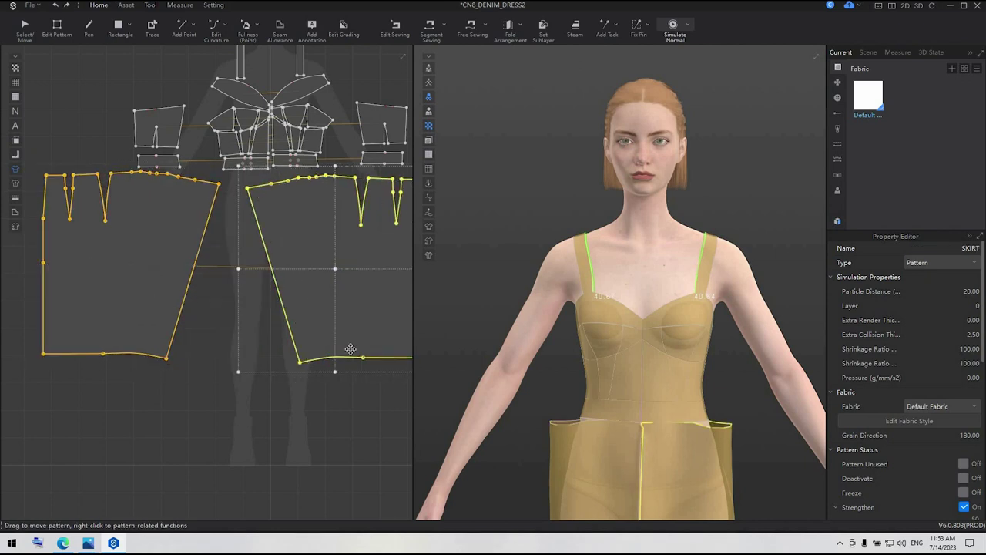
pyautogui.click(350, 362)
# With the Pen, draw two slanted pleat lines down from the skirt's waist-edge points near the front, about 30 and 24 cm long
pyautogui.scroll(-2, 350, 350)
pyautogui.moveTo(349, 349); pyautogui.dragTo(247, 346, button='middle')
pyautogui.scroll(3, 198, 262)
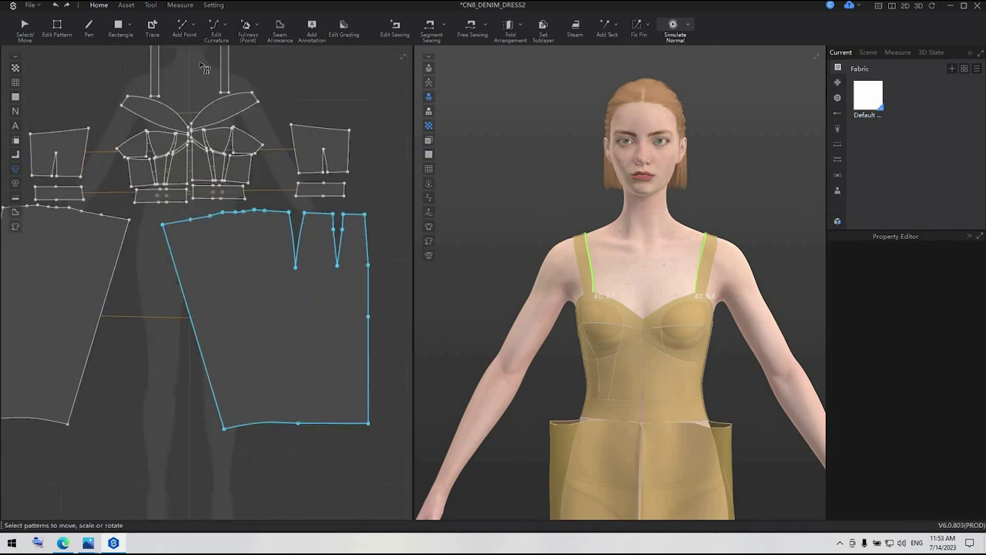
pyautogui.click(88, 26)
pyautogui.scroll(3, 203, 231)
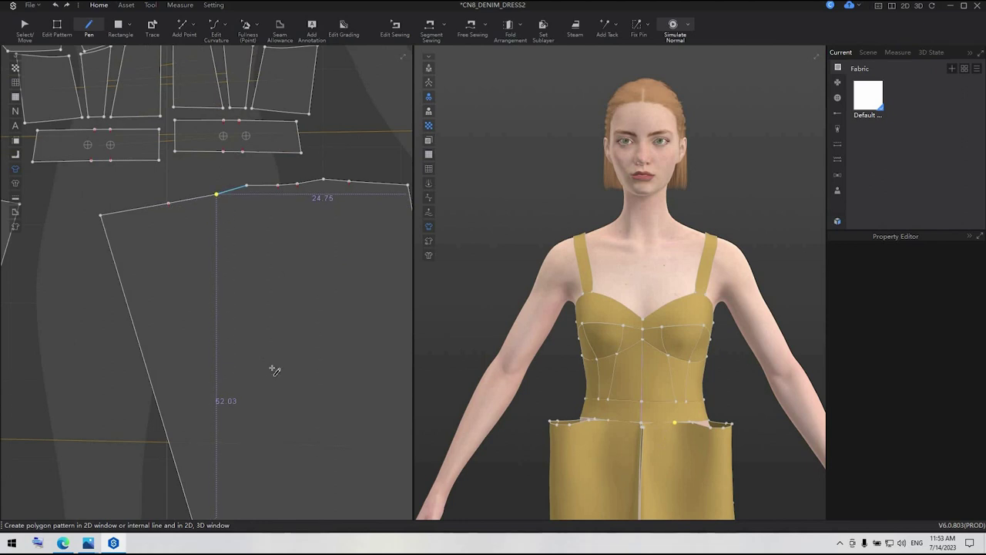
pyautogui.doubleClick(284, 419)
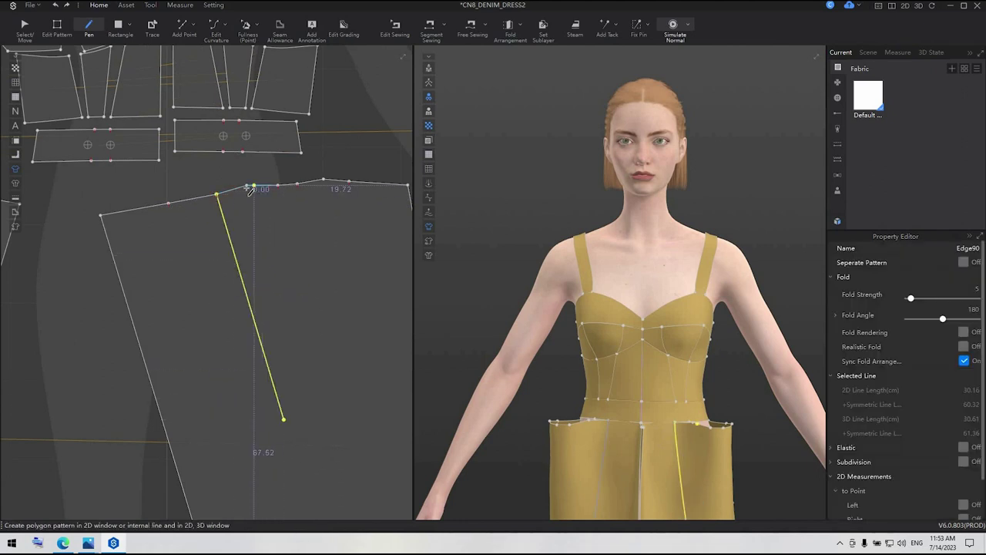
pyautogui.click(248, 187)
pyautogui.click(281, 366)
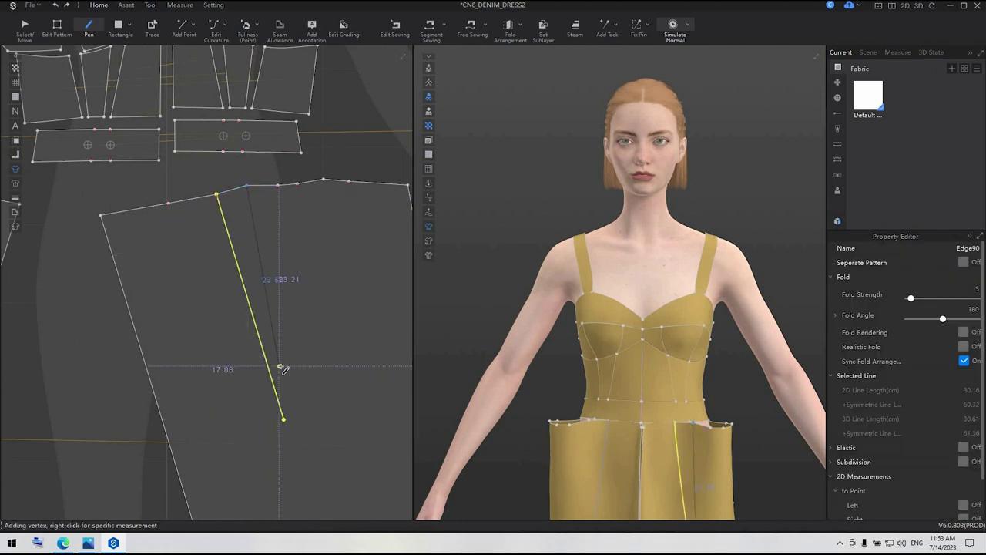
# Draw the third and fourth pleat lines from the next waist-edge points toward the side, about 34 and 31 cm long
pyautogui.click(278, 186)
pyautogui.doubleClick(310, 447)
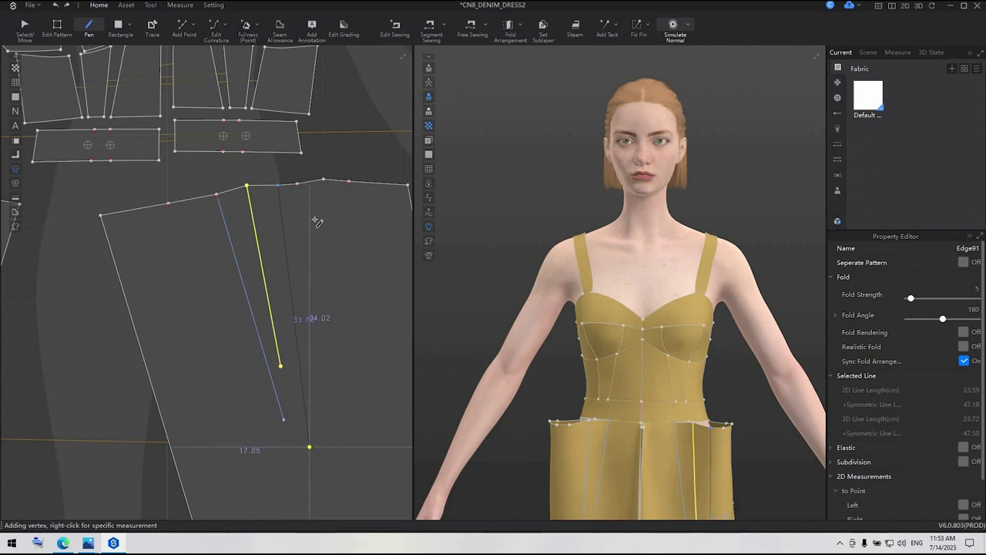
pyautogui.press('Return')
pyautogui.click(297, 186)
pyautogui.click(337, 418)
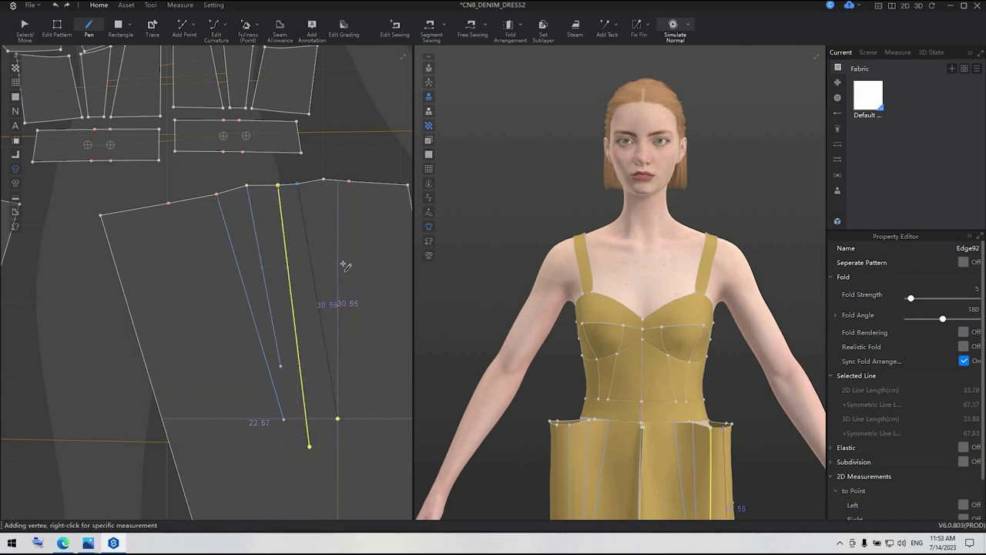
pyautogui.press('Return')
# Draw the fifth and sixth pleat lines from the following two waist-edge points of the skirt, about 21 and 31 cm long
pyautogui.click(324, 182)
pyautogui.click(339, 339)
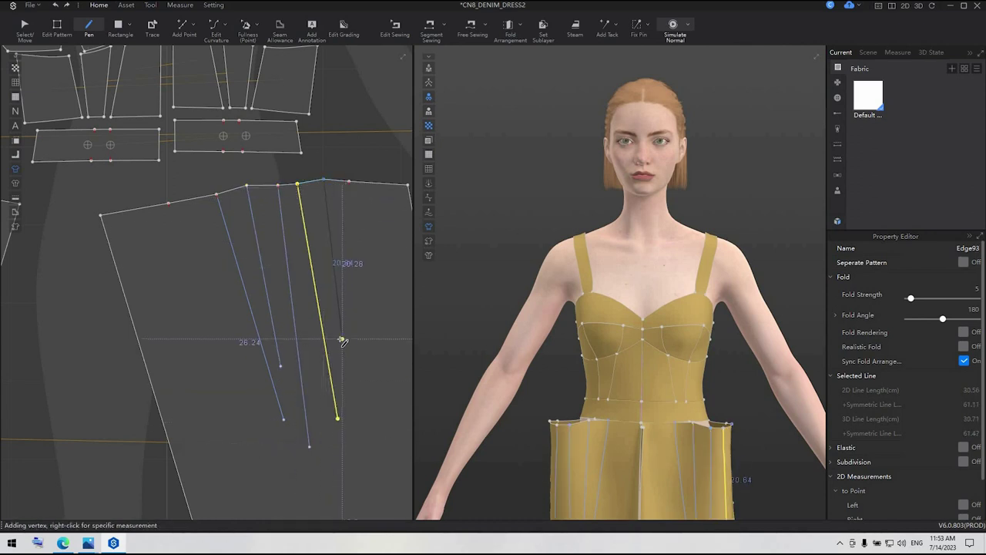
pyautogui.press('Return')
pyautogui.click(350, 181)
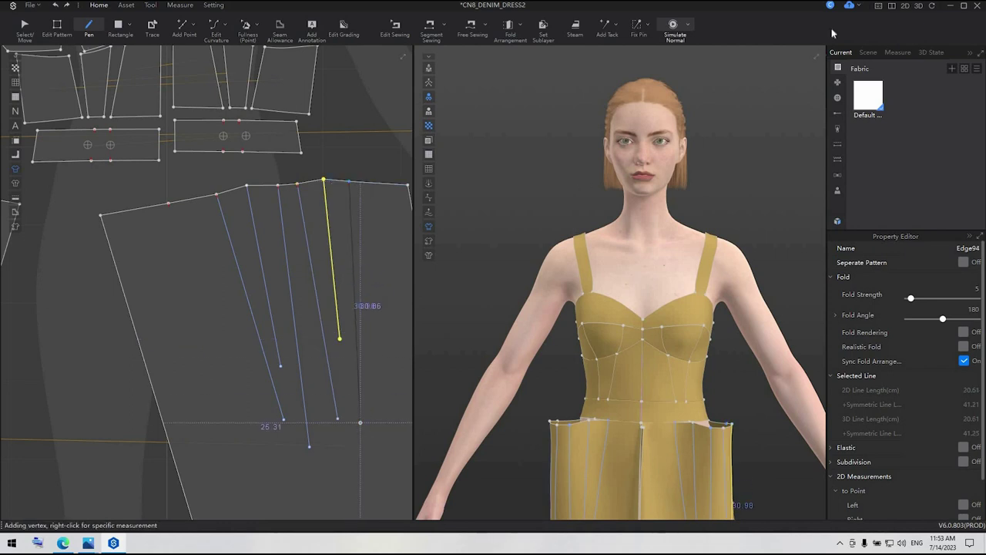
pyautogui.click(360, 422)
pyautogui.press('Return')
# Open the reference image CN8_DENIM_DRESS_FRONT.png to examine the skirt's waist pleats, and return to Style3D
pyautogui.press('super+d')
pyautogui.doubleClick(67, 329)
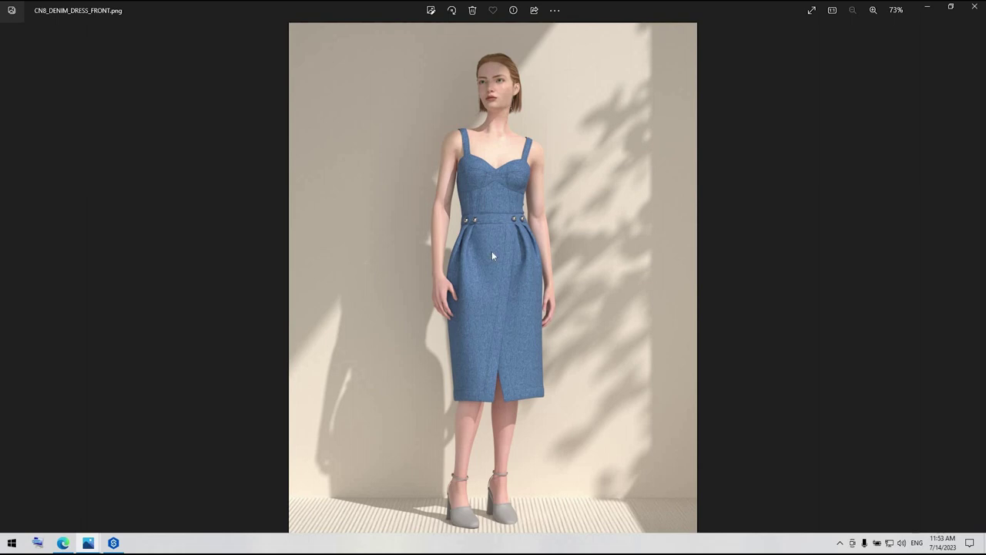
pyautogui.click(930, 12)
pyautogui.click(120, 544)
pyautogui.scroll(-3, 377, 359)
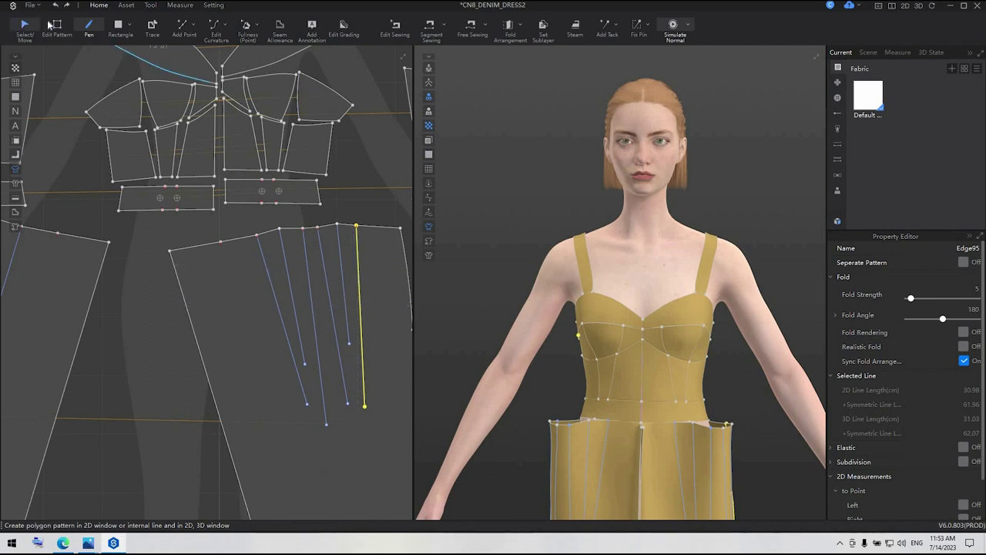
# Set the fold angle to 0 on the skirt's third and sixth pleat lines, and to 360 with fold rendering on the second and fifth
pyautogui.click(54, 27)
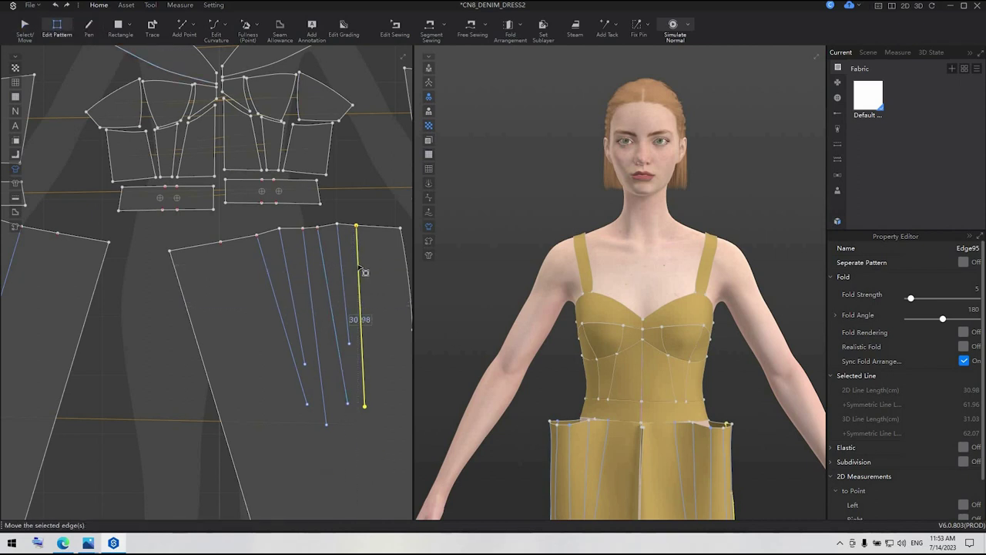
pyautogui.keyDown('shift'); pyautogui.click(335, 284); pyautogui.keyUp('shift')
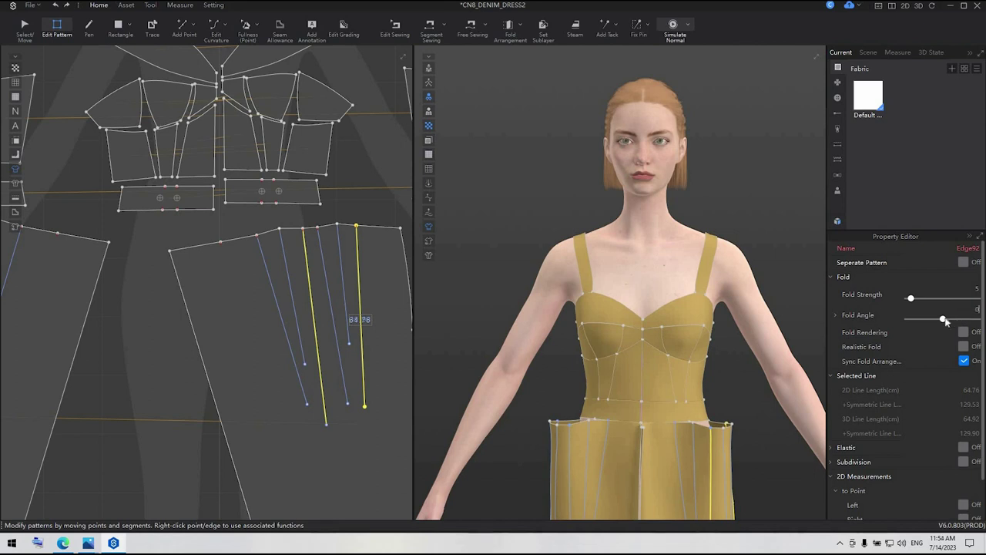
pyautogui.click(343, 289)
pyautogui.keyDown('shift'); pyautogui.click(293, 292); pyautogui.keyUp('shift')
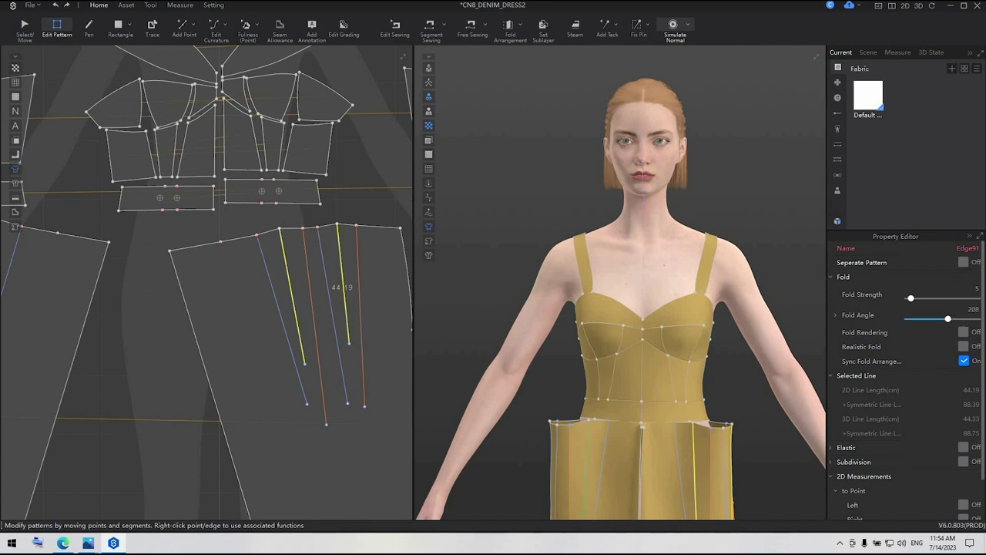
pyautogui.click(964, 332)
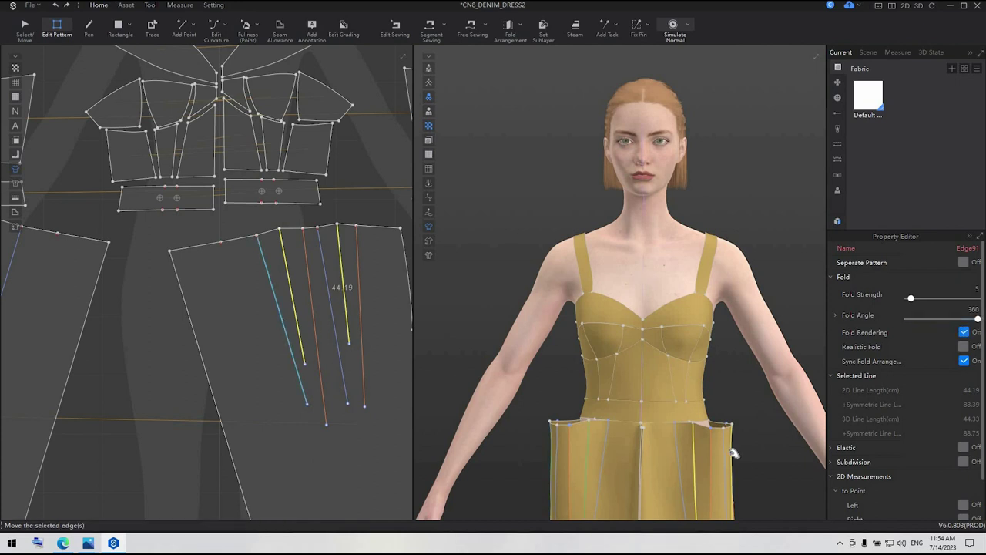
# Simulate the dress to fold the skirt along its pleat lines, and inspect the waist pleats up close from the side
pyautogui.press('space')
pyautogui.press('z')
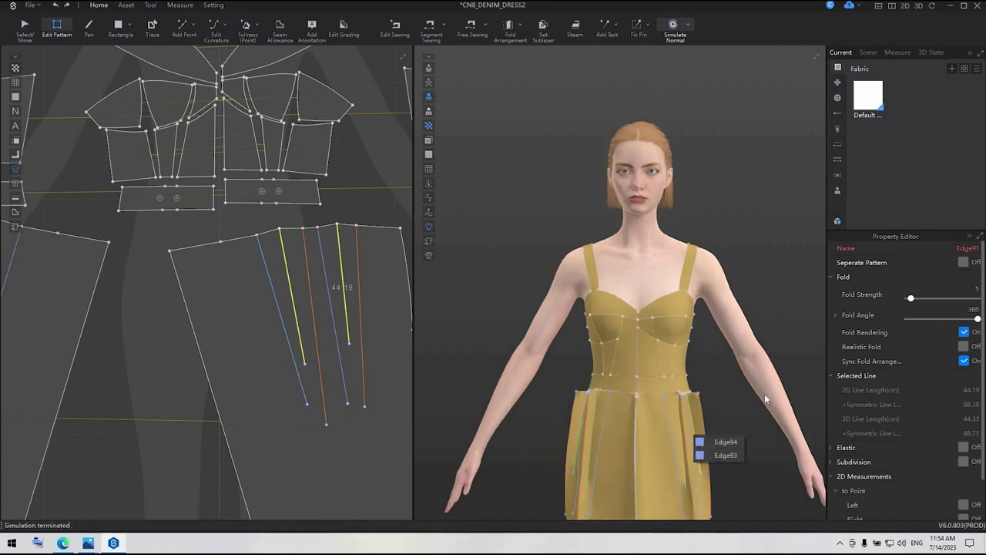
pyautogui.click(727, 385)
pyautogui.moveTo(695, 397); pyautogui.dragTo(647, 410, button='right')
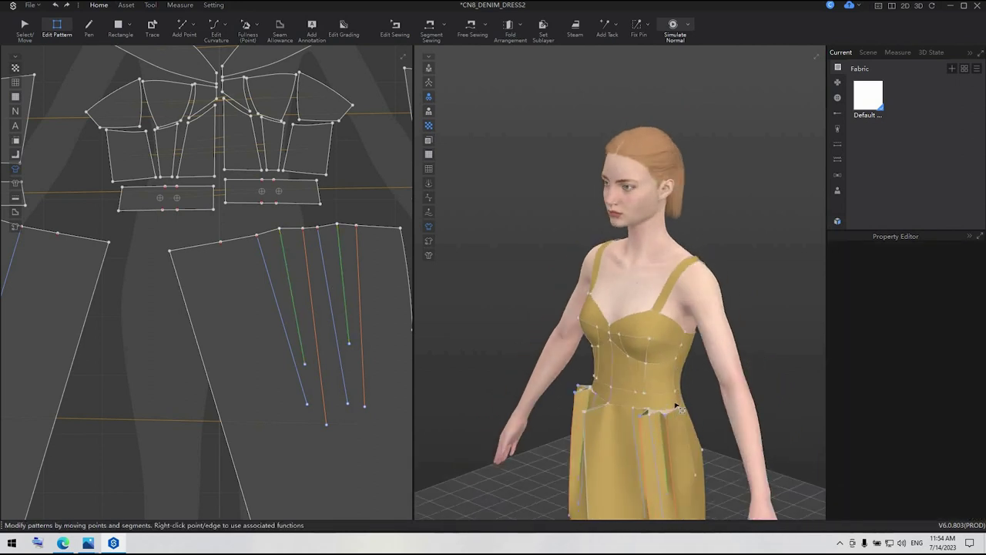
pyautogui.scroll(3, 644, 274)
pyautogui.moveTo(670, 441); pyautogui.dragTo(648, 307, button='middle')
pyautogui.scroll(4, 648, 307)
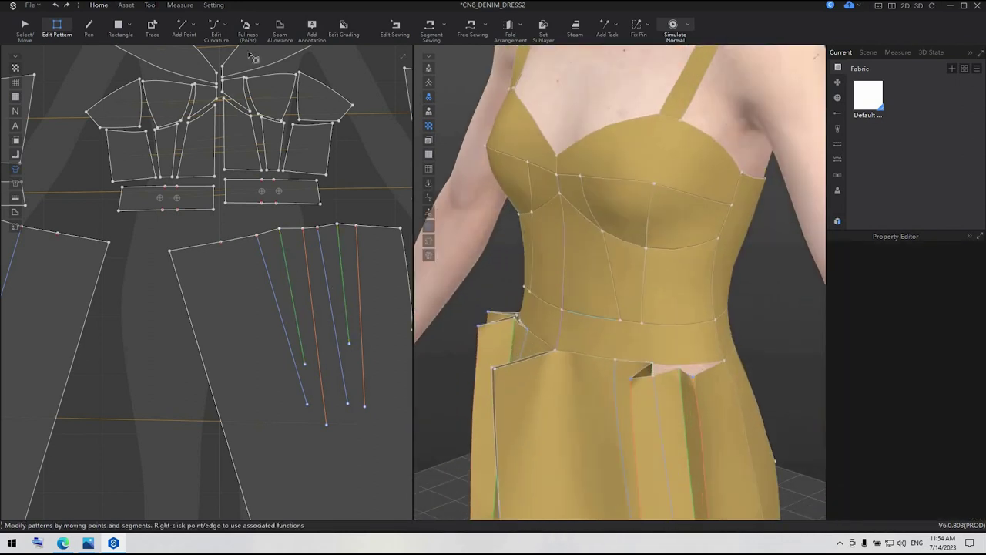
# With Free Sewing, sew together the two 4 cm waist-edge segments on either side of the front pleat's second line
pyautogui.click(471, 27)
pyautogui.click(466, 29)
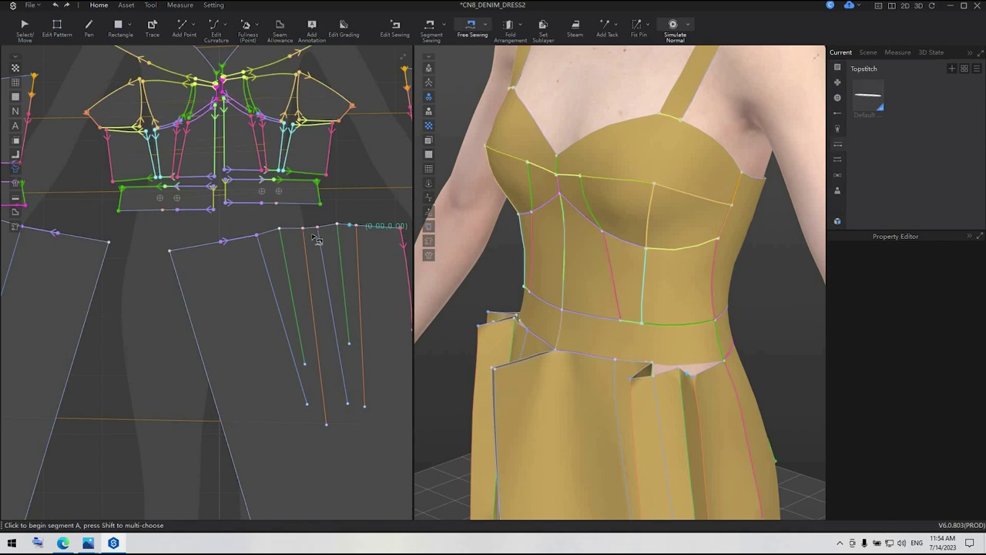
pyautogui.scroll(4, 304, 233)
pyautogui.click(289, 227)
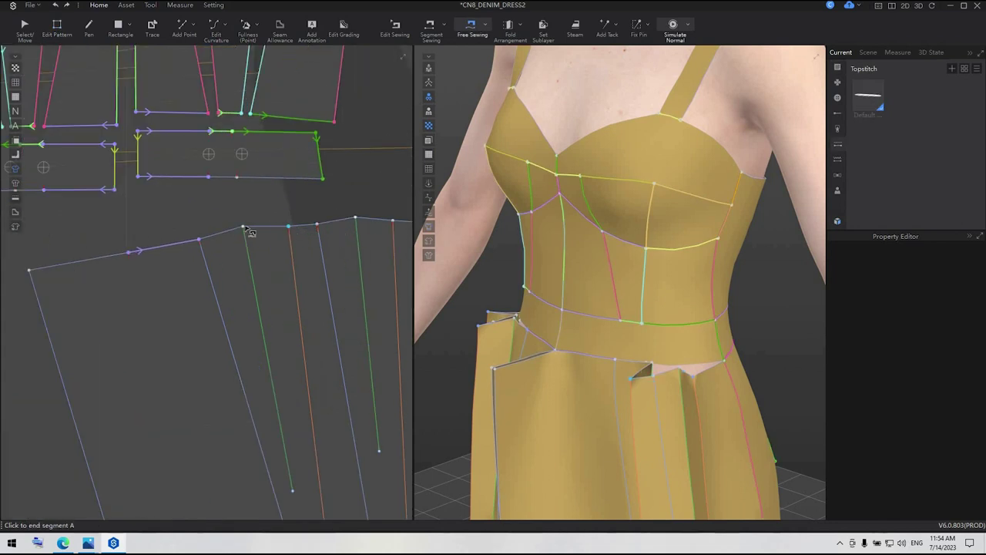
pyautogui.click(243, 226)
pyautogui.click(199, 238)
pyautogui.click(243, 226)
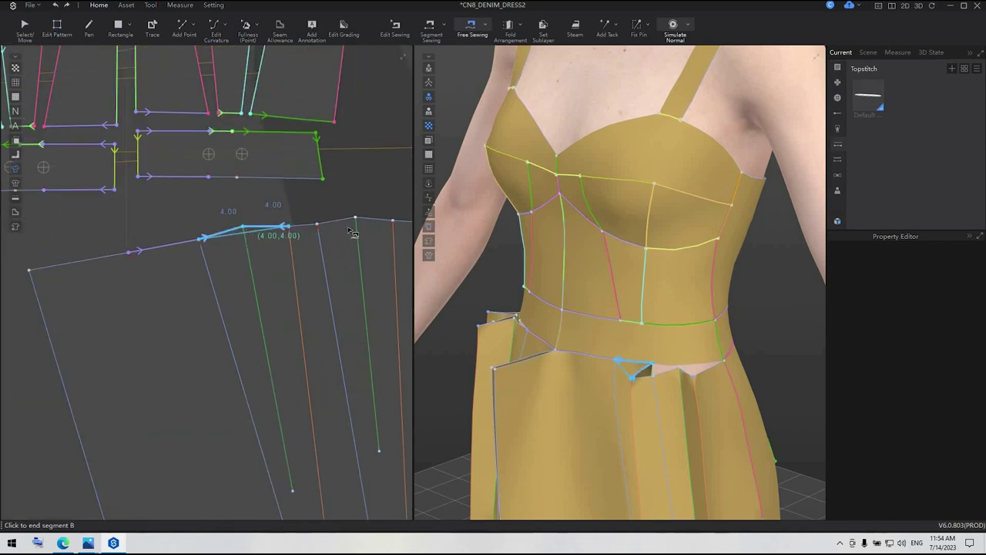
# Sew together the two 3.29 cm waist-edge segments meeting at the fifth pleat line
pyautogui.click(391, 221)
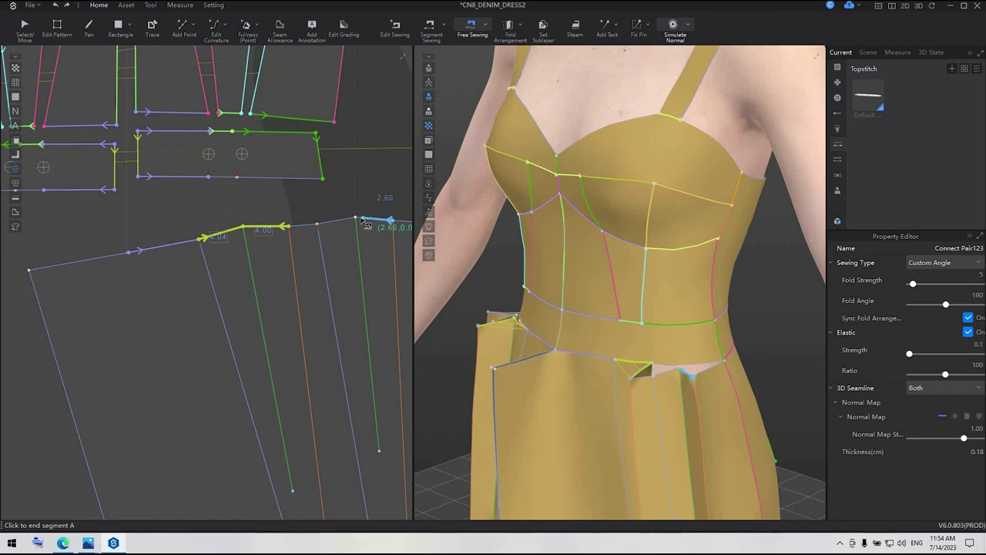
pyautogui.click(355, 221)
pyautogui.click(317, 224)
pyautogui.click(354, 219)
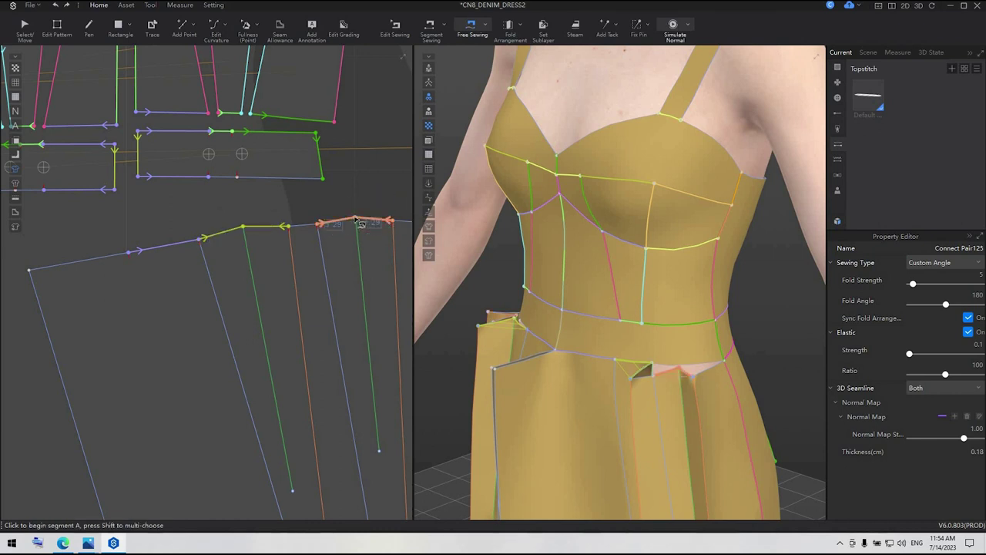
# Sew the 3.29 cm waist-edge segment between the fifth and sixth pleat lines to the adjacent segment toward the side seam
pyautogui.moveTo(384, 228); pyautogui.dragTo(298, 225, button='middle')
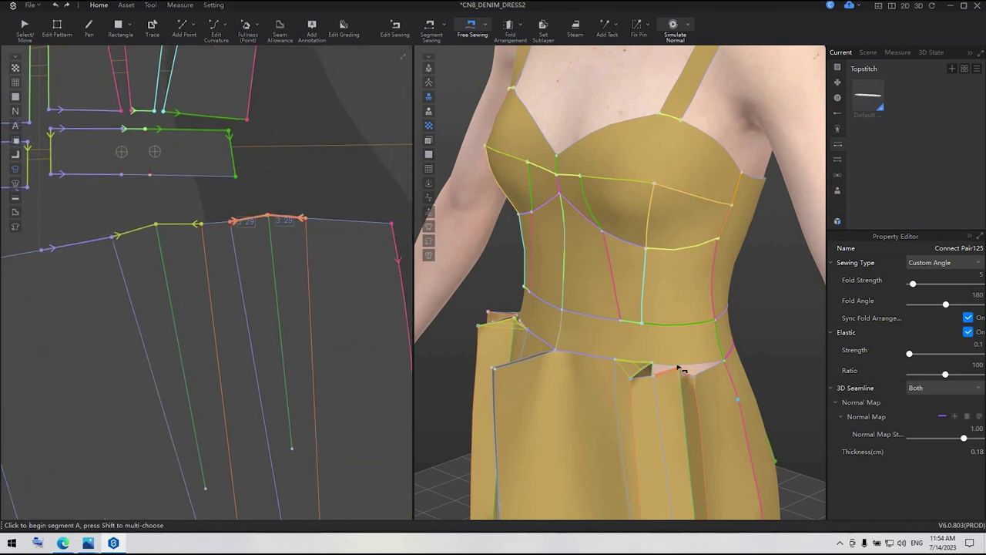
pyautogui.click(304, 219)
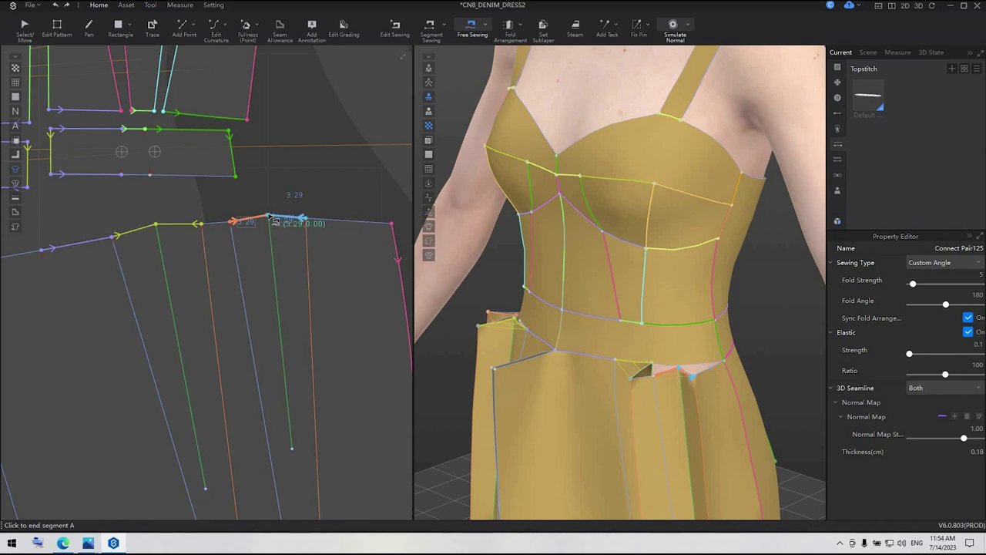
pyautogui.click(268, 217)
pyautogui.click(342, 222)
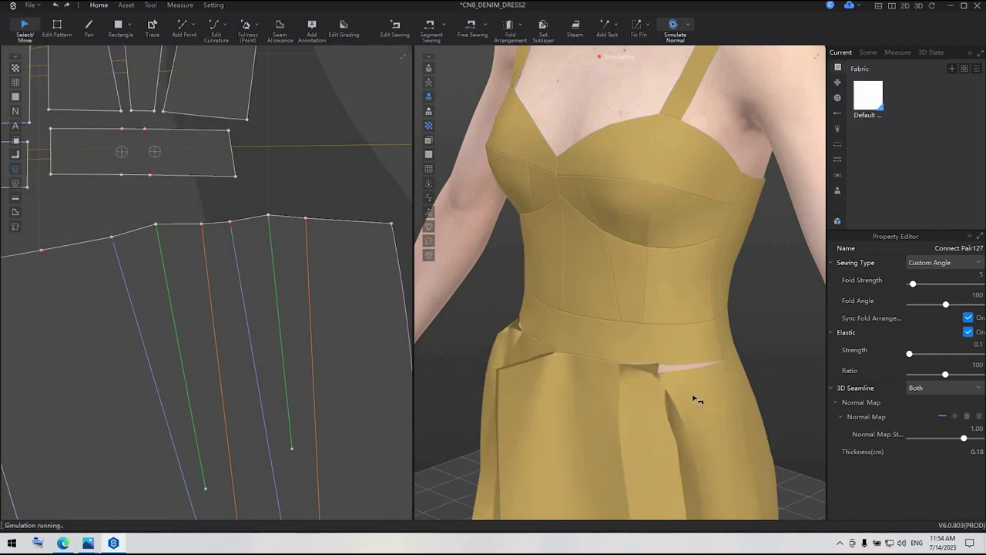
# Sew the 4 cm waist-edge segment between the second and third pleat lines to the adjacent segment toward the side seam
pyautogui.scroll(3, 622, 418)
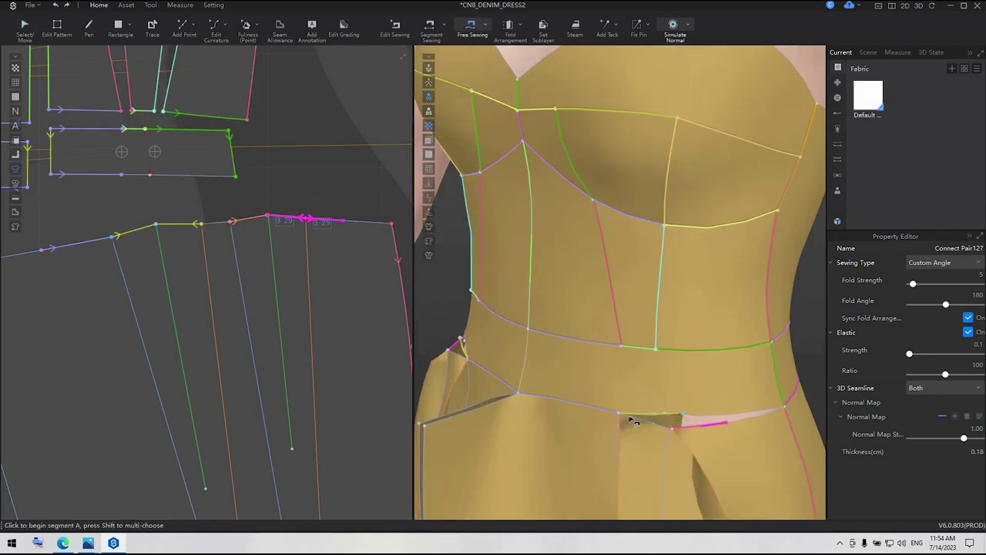
pyautogui.click(173, 229)
pyautogui.click(203, 229)
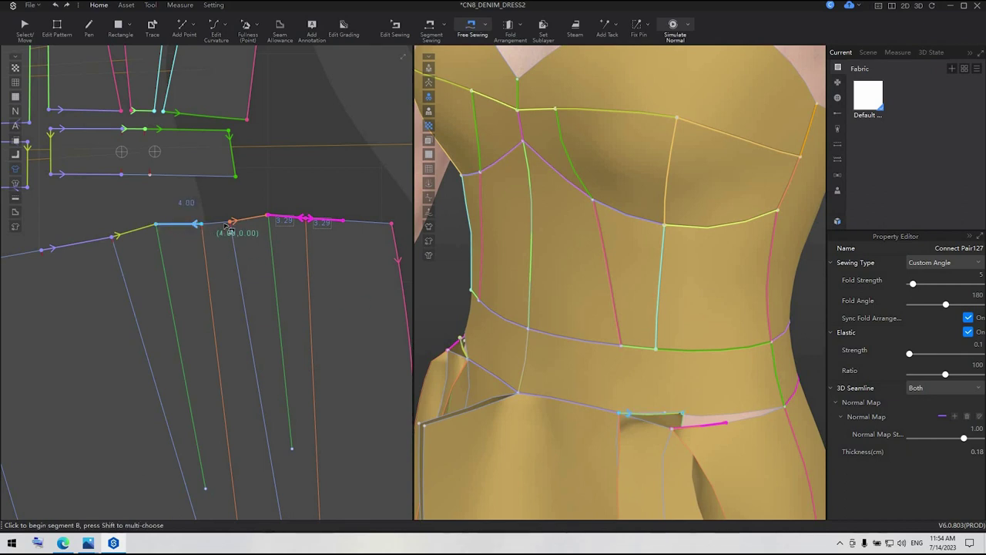
pyautogui.click(231, 229)
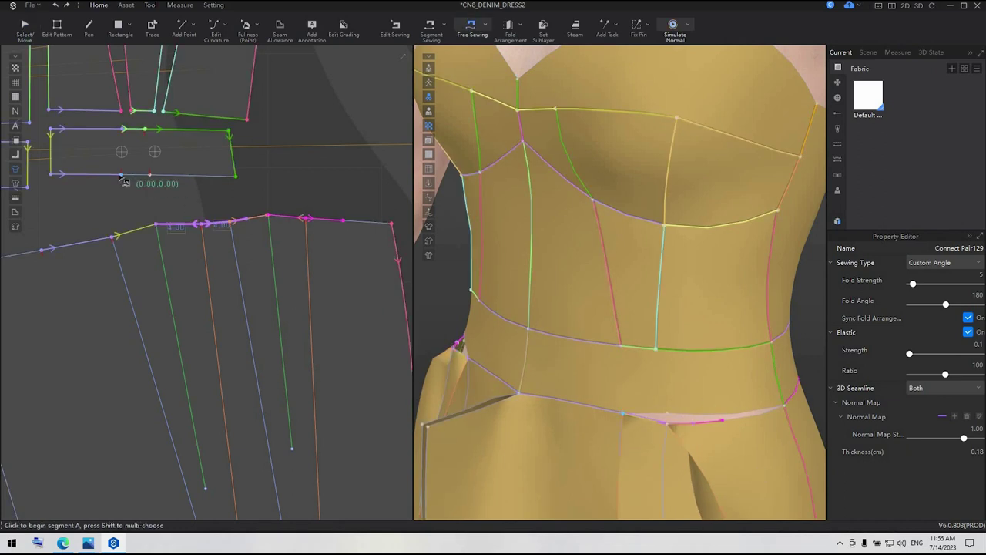
# Sew the waistband's 2.50 cm lower-edge segment to the skirt's waist edge, starting at the third pleat line
pyautogui.click(121, 176)
pyautogui.click(150, 175)
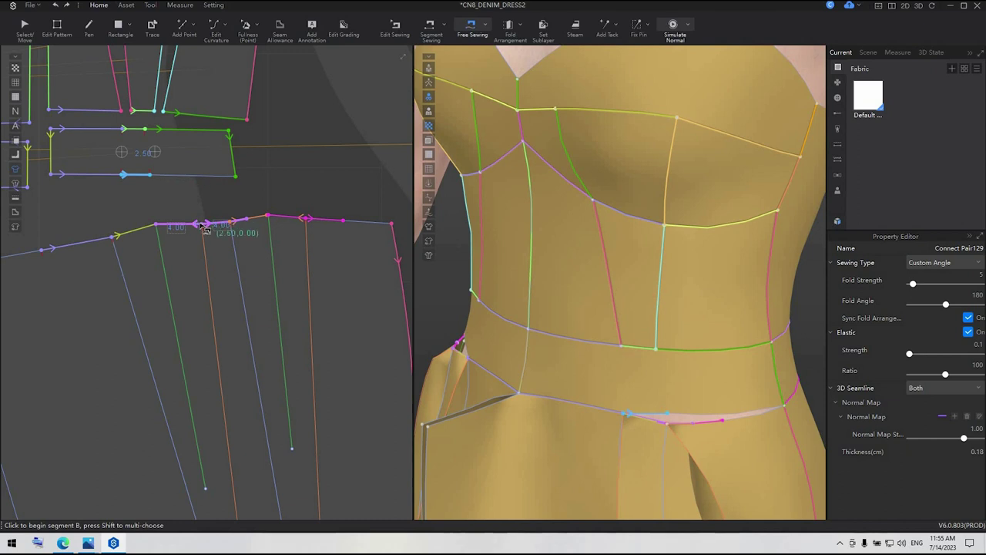
pyautogui.click(203, 223)
pyautogui.click(170, 187)
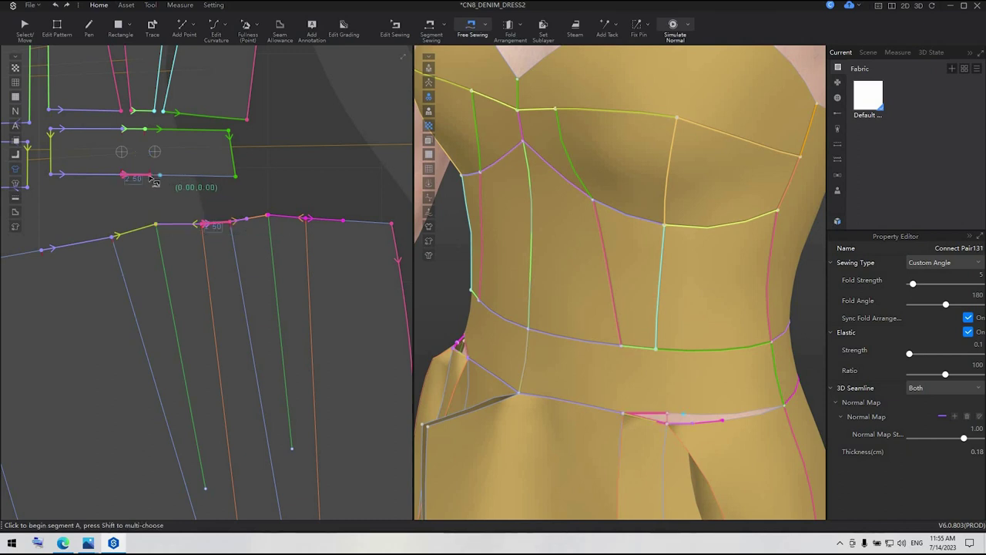
# Sew the waistband's remaining 7.52 cm lower edge to the skirt between the sixth pleat line and side seam, and simulate the dress
pyautogui.click(149, 175)
pyautogui.click(236, 176)
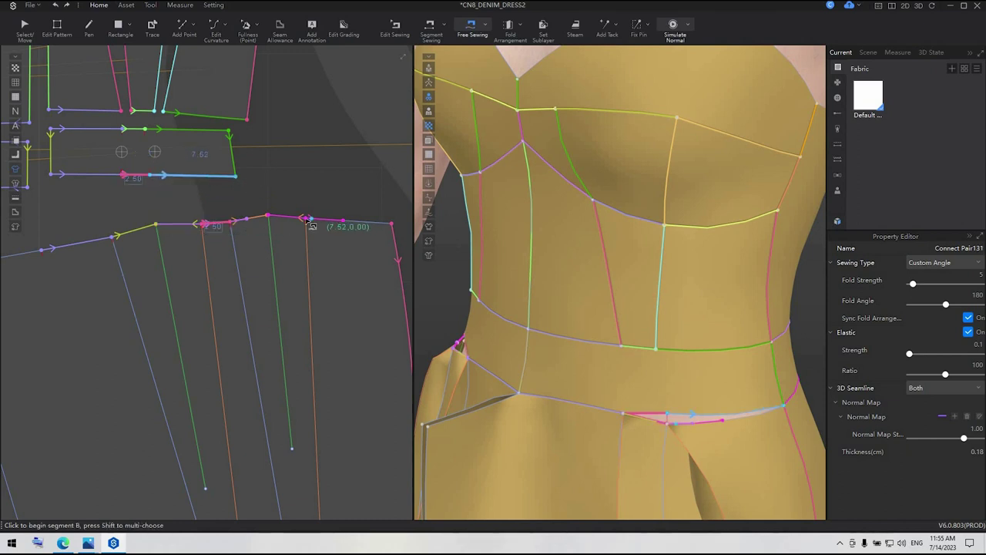
pyautogui.click(305, 219)
pyautogui.click(391, 224)
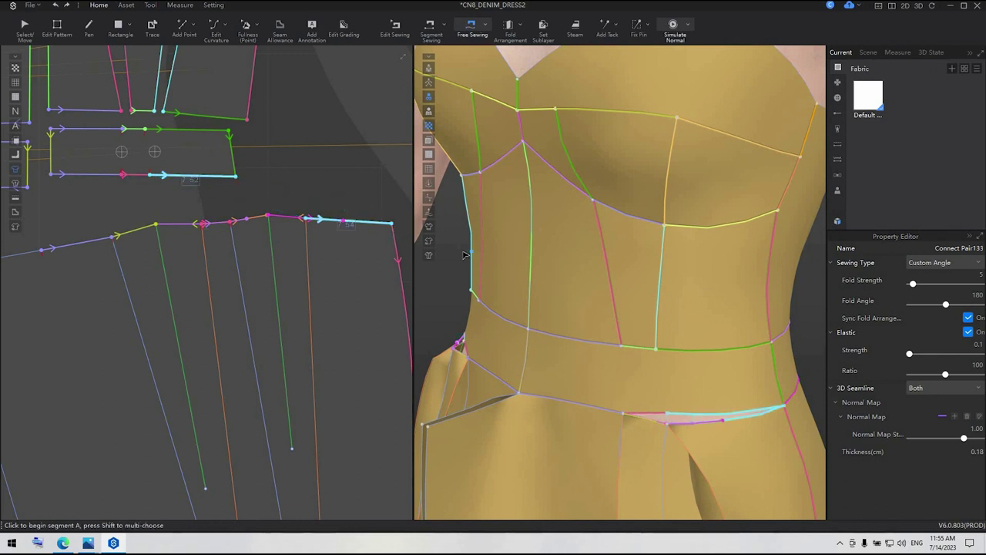
pyautogui.press('space')
pyautogui.press('space')
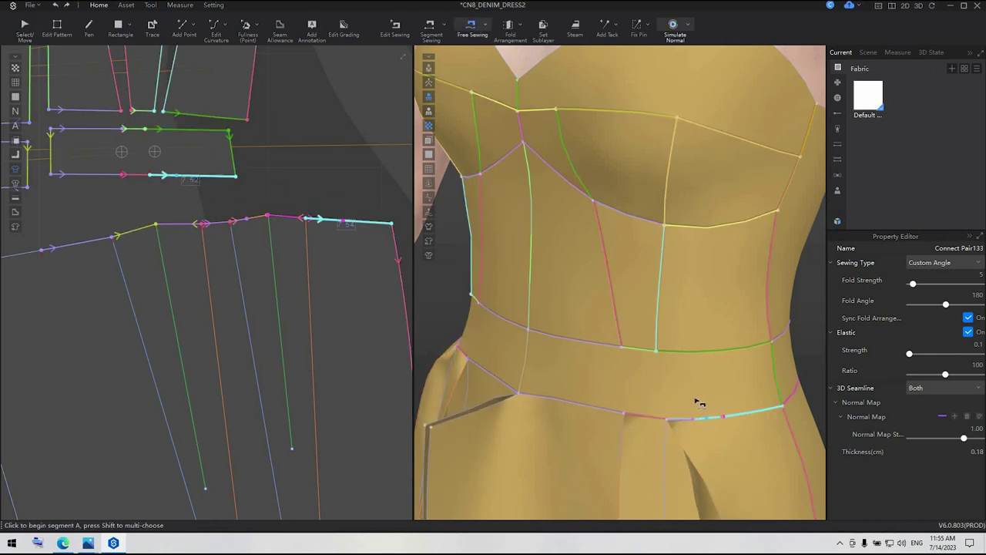
pyautogui.scroll(-5, 697, 397)
pyautogui.press('2')
pyautogui.scroll(-3, 143, 262)
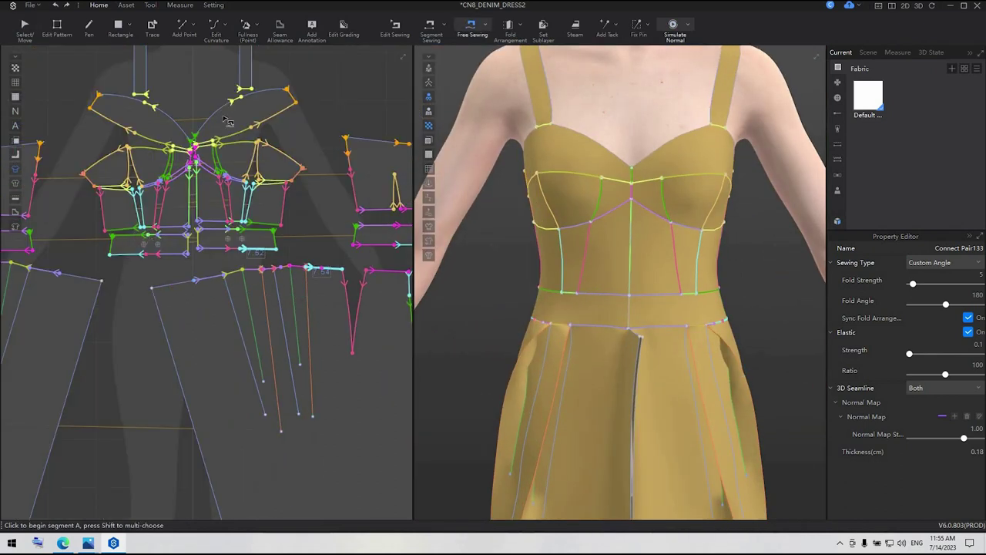
# Sew the skirt's 8.86 cm front overlap edge to the lower edge of the opposite front waistband, starting at its center-front corner
pyautogui.scroll(2, 194, 293)
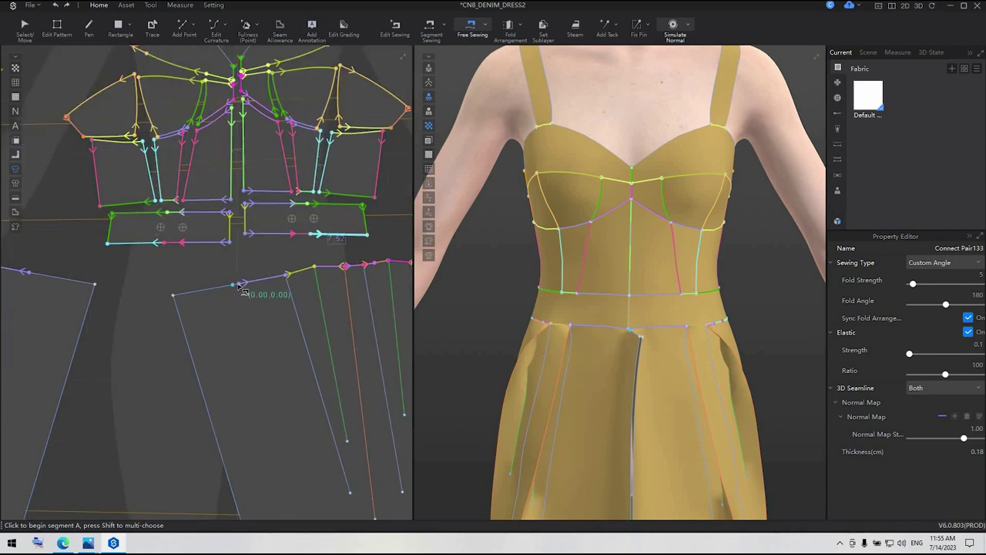
pyautogui.click(174, 295)
pyautogui.click(234, 285)
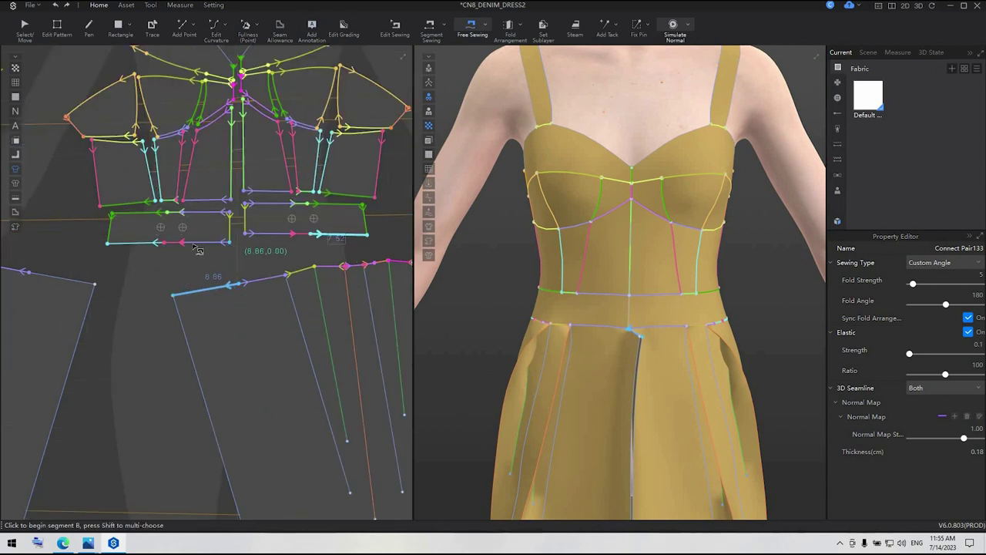
pyautogui.click(192, 244)
pyautogui.scroll(5, 185, 251)
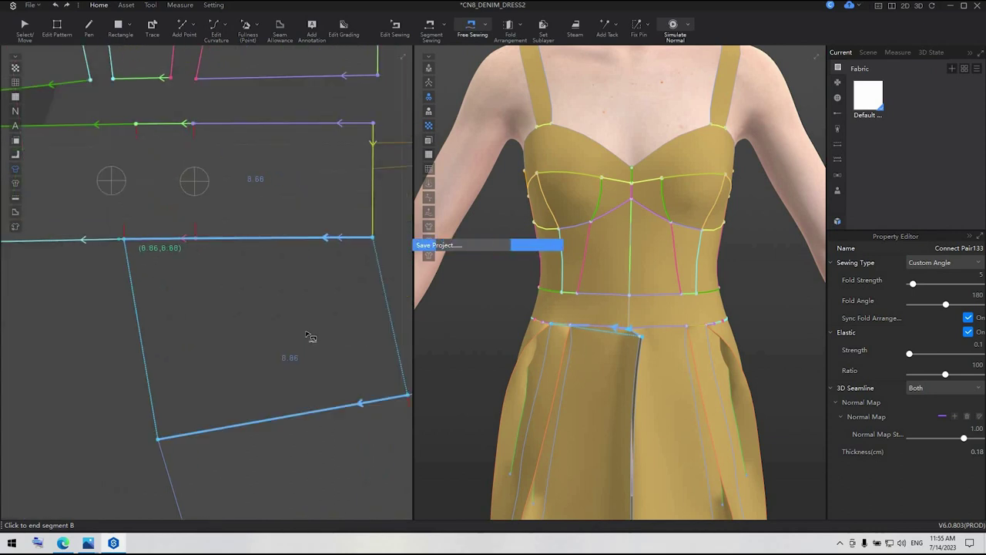
pyautogui.click(312, 339)
pyautogui.scroll(-5, 312, 339)
# Simulate the dress to wrap the front skirt panels over each other at the waist
pyautogui.click(24, 30)
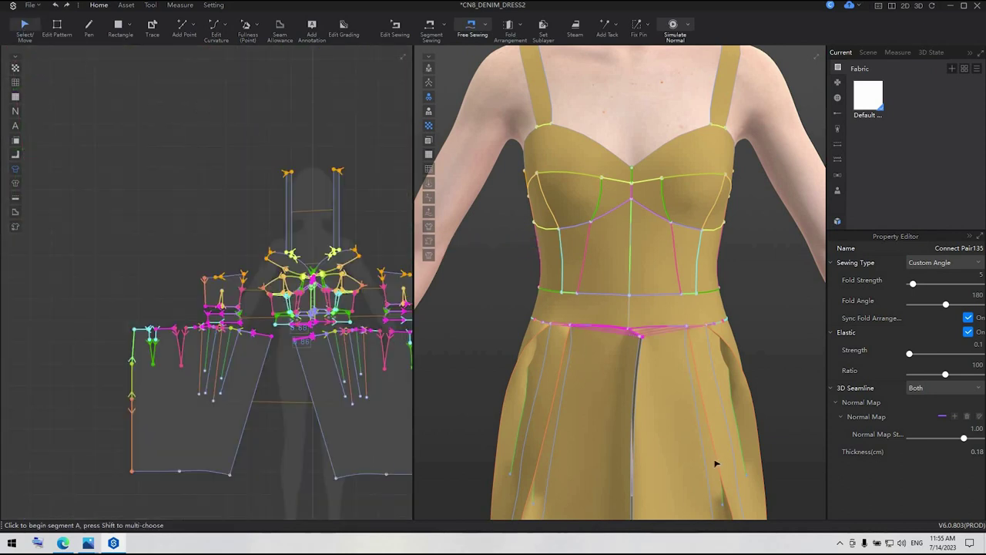
pyautogui.press('space')
pyautogui.press('space')
pyautogui.scroll(-3, 630, 382)
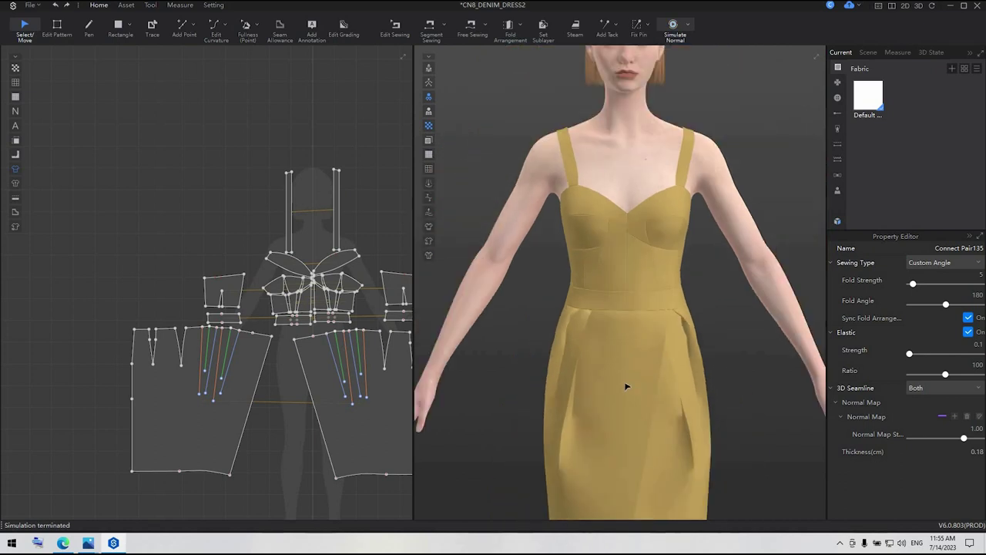
# Merge the mirrored upper bust, center bust and center bodice pieces along their center-front edges
pyautogui.scroll(5, 331, 280)
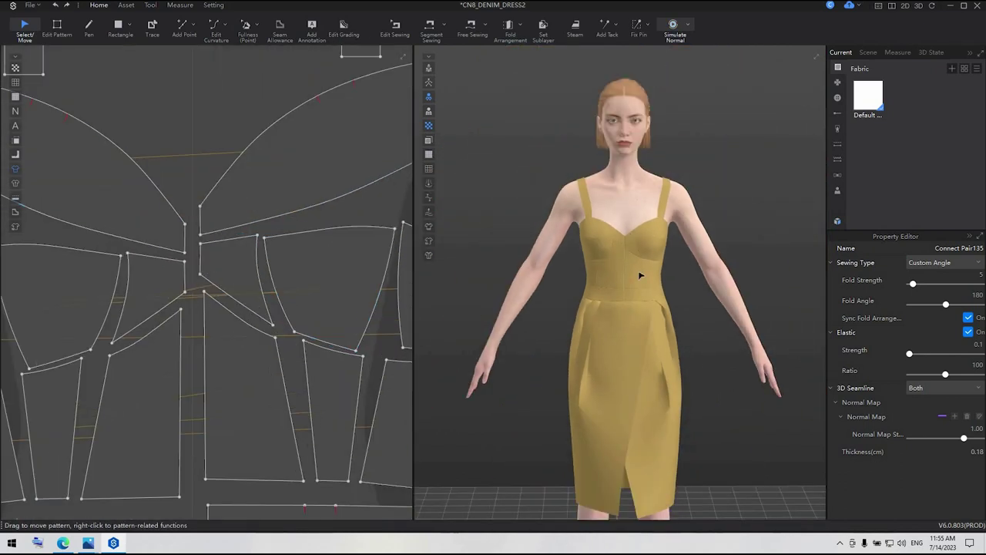
pyautogui.click(56, 29)
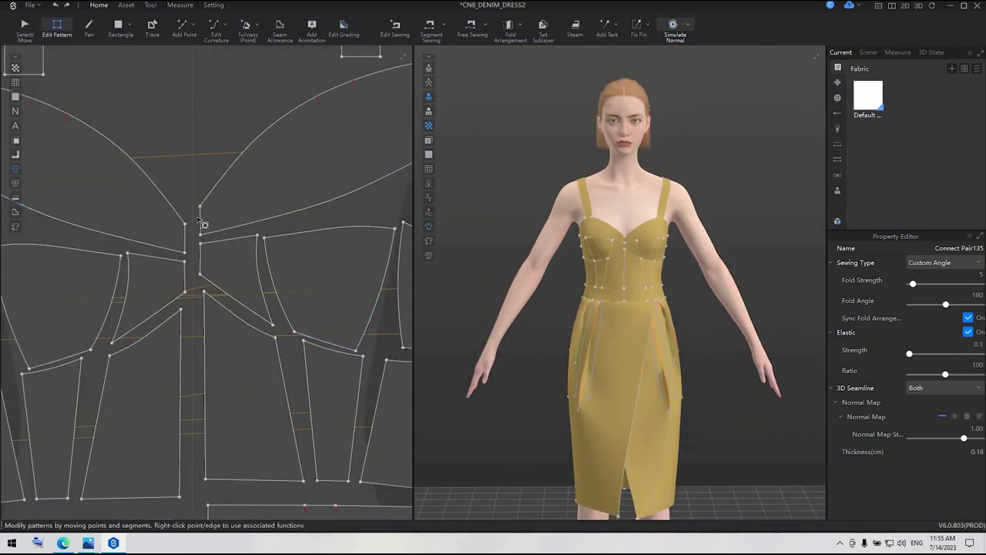
pyautogui.click(202, 223)
pyautogui.rightClick(204, 224)
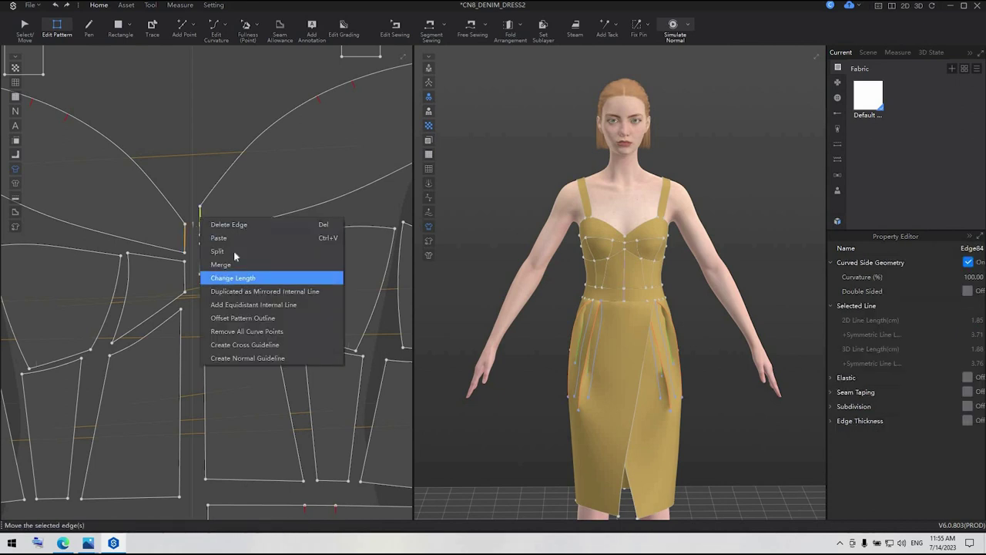
pyautogui.click(202, 264)
pyautogui.rightClick(200, 261)
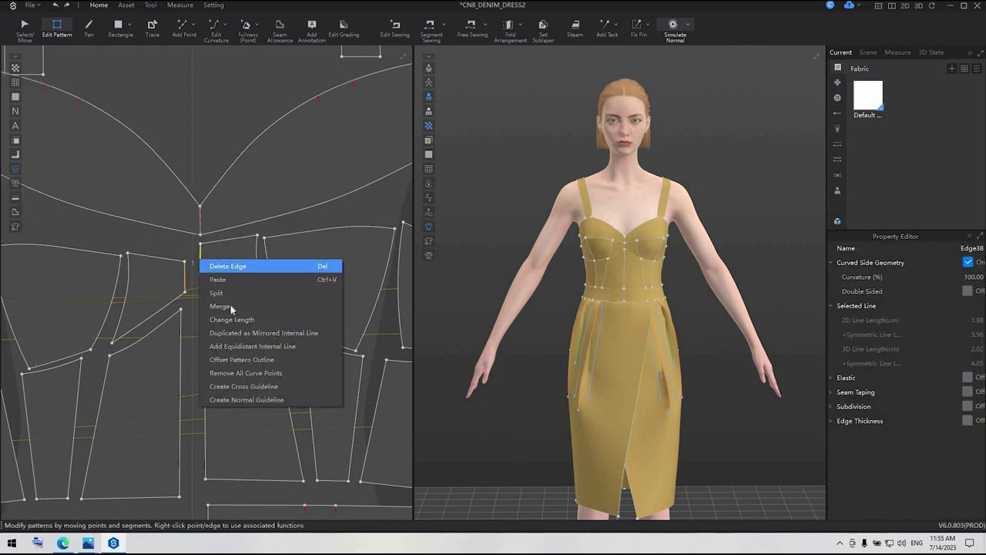
pyautogui.click(231, 306)
pyautogui.rightClick(204, 341)
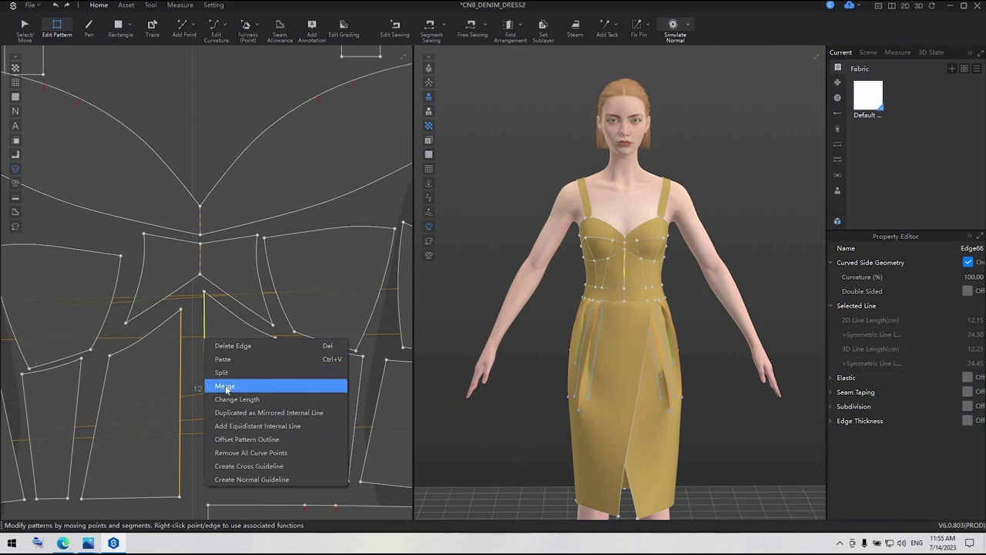
pyautogui.click(229, 387)
pyautogui.scroll(-5, 229, 391)
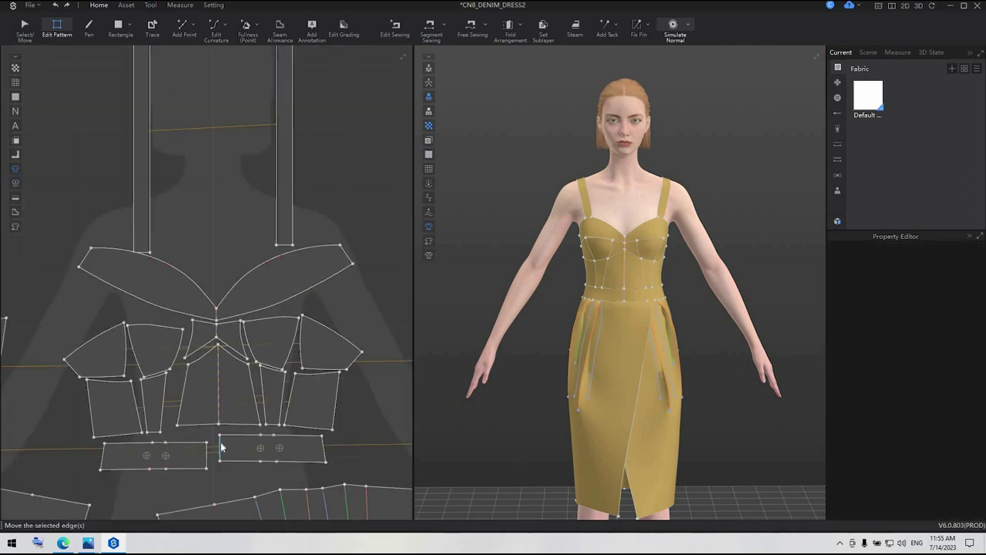
# Merge the two front waistband pieces along their center-front edges and simulate the dress
pyautogui.rightClick(222, 446)
pyautogui.click(254, 342)
pyautogui.scroll(-3, 676, 363)
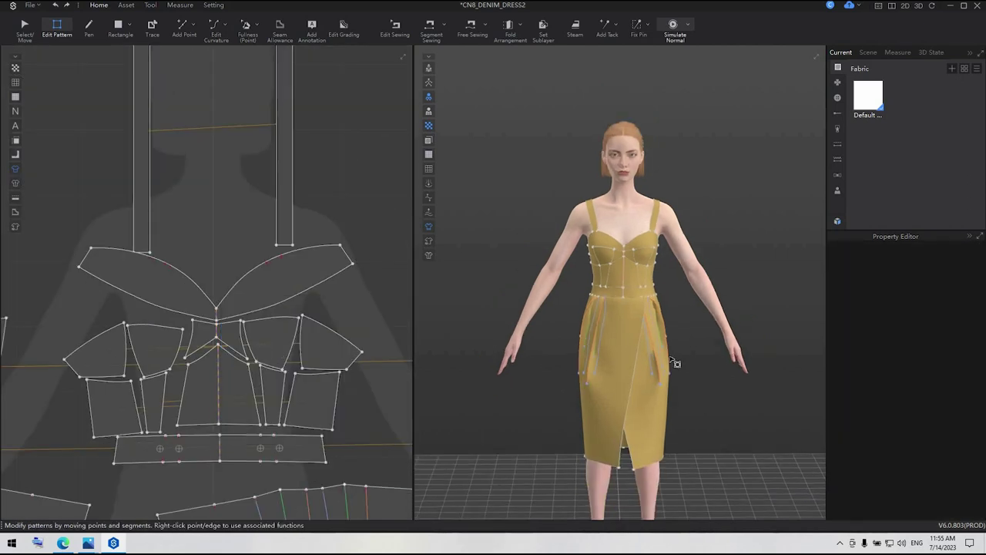
pyautogui.press('space')
pyautogui.click(635, 280)
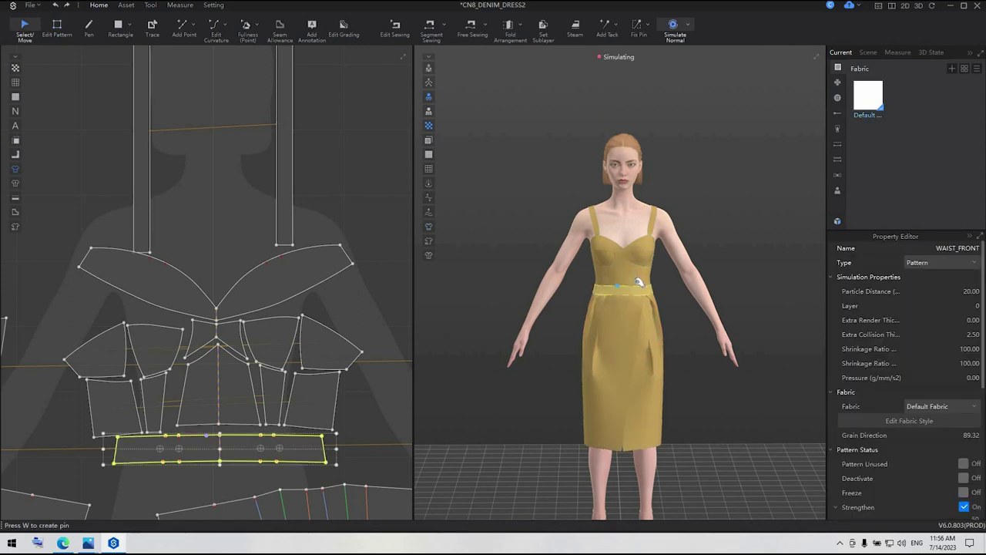
pyautogui.press('z')
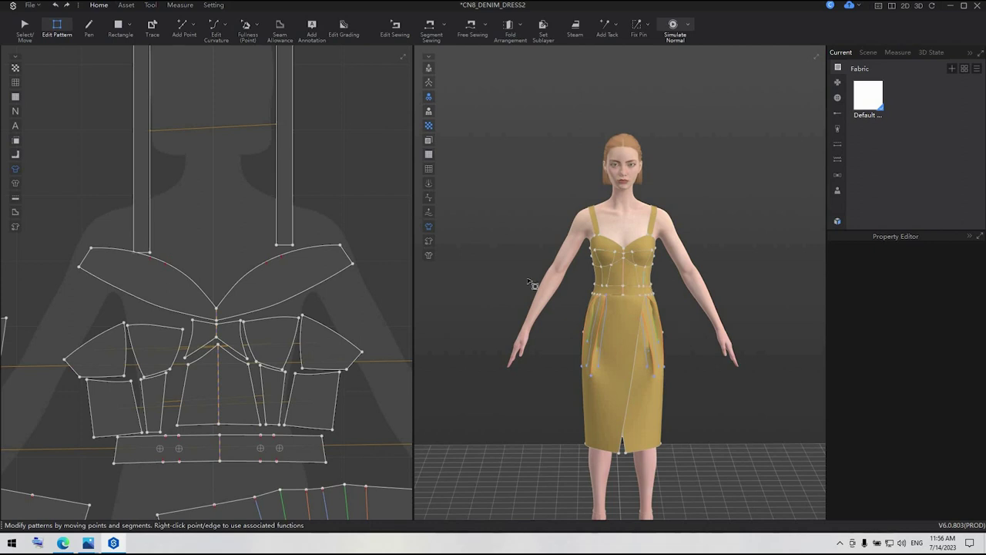
# Delete the center-back sewing of the back bodice, back waistband and upper skirt section
pyautogui.scroll(-2, 630, 288)
pyautogui.moveTo(639, 288); pyautogui.dragTo(835, 290, button='right')
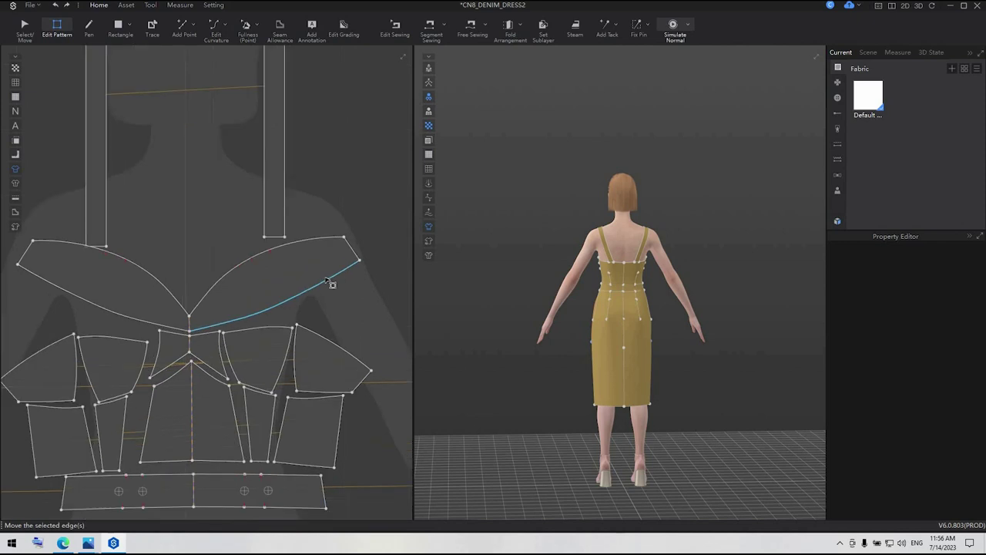
pyautogui.scroll(-5, 330, 283)
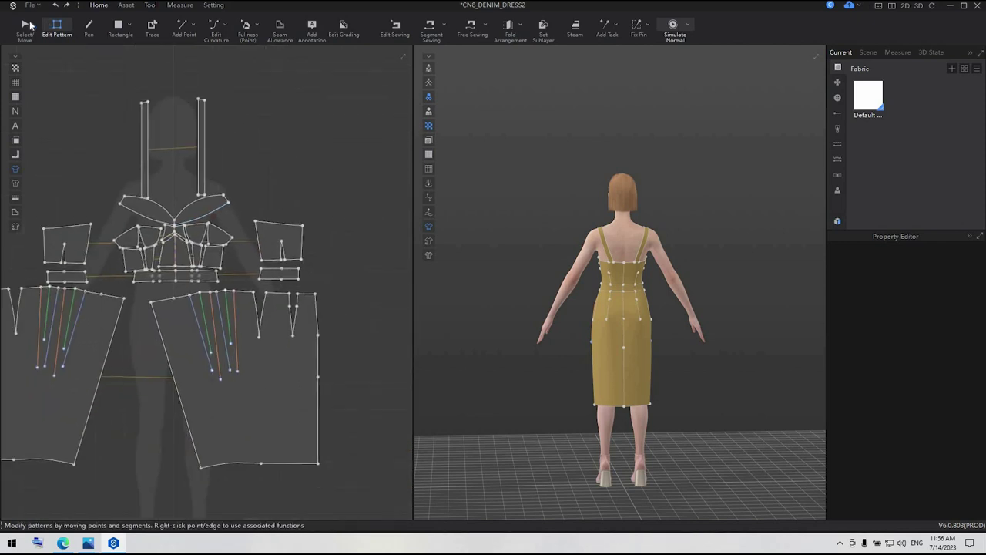
pyautogui.click(304, 248)
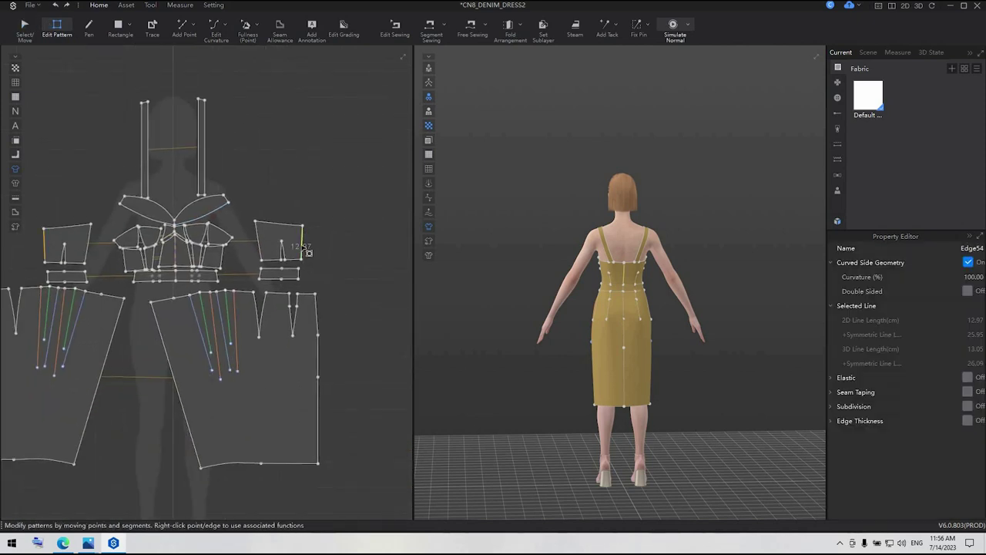
pyautogui.click(395, 29)
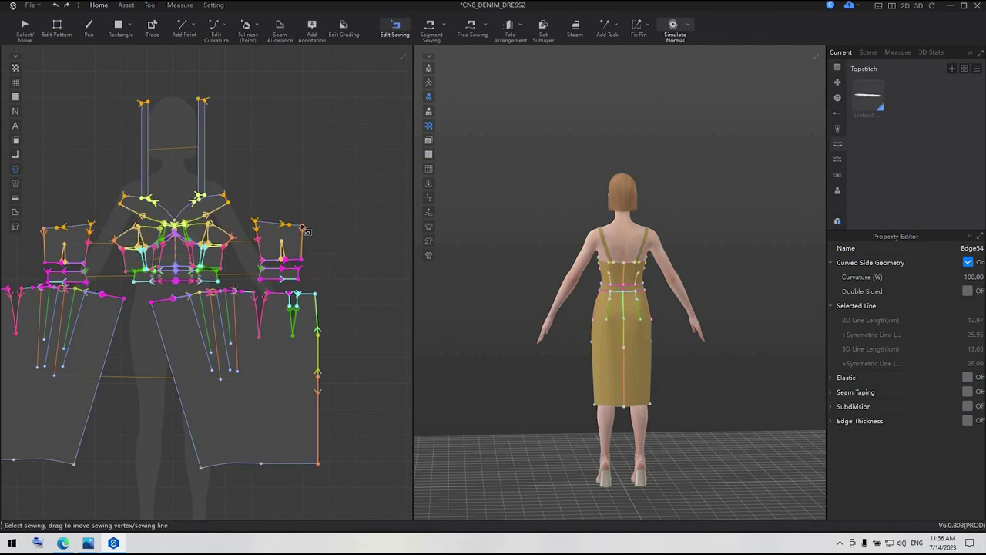
pyautogui.scroll(3, 307, 265)
pyautogui.click(307, 265)
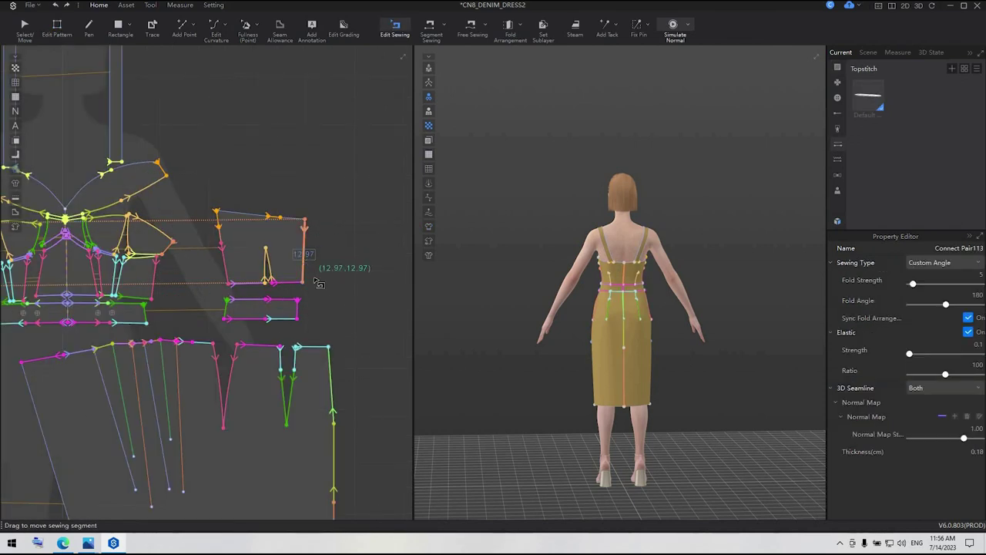
pyautogui.press('Delete')
pyautogui.click(297, 312)
pyautogui.press('Delete')
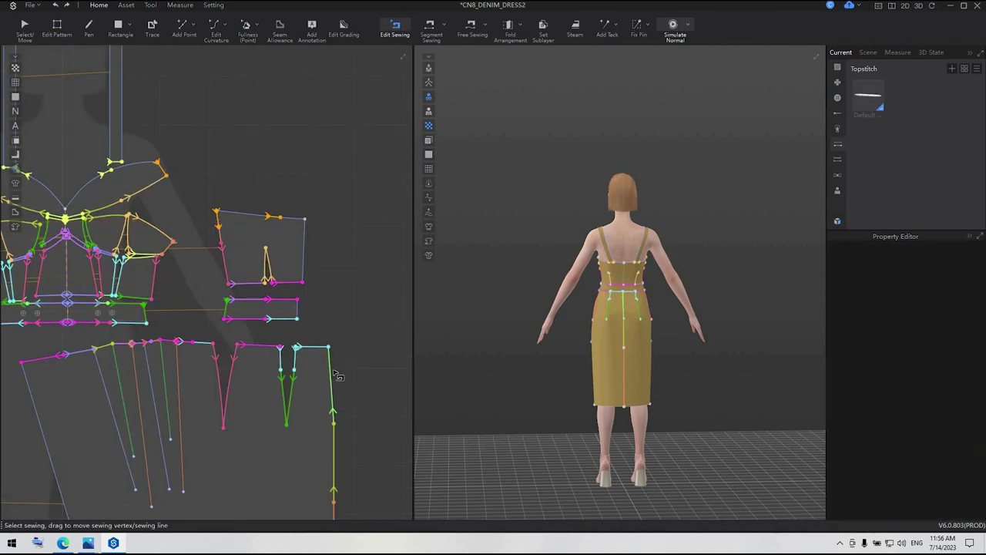
pyautogui.click(336, 375)
pyautogui.click(481, 361)
# Simulate the dress so the unsewn center back opens from the neckline down to the upper skirt
pyautogui.scroll(5, 648, 306)
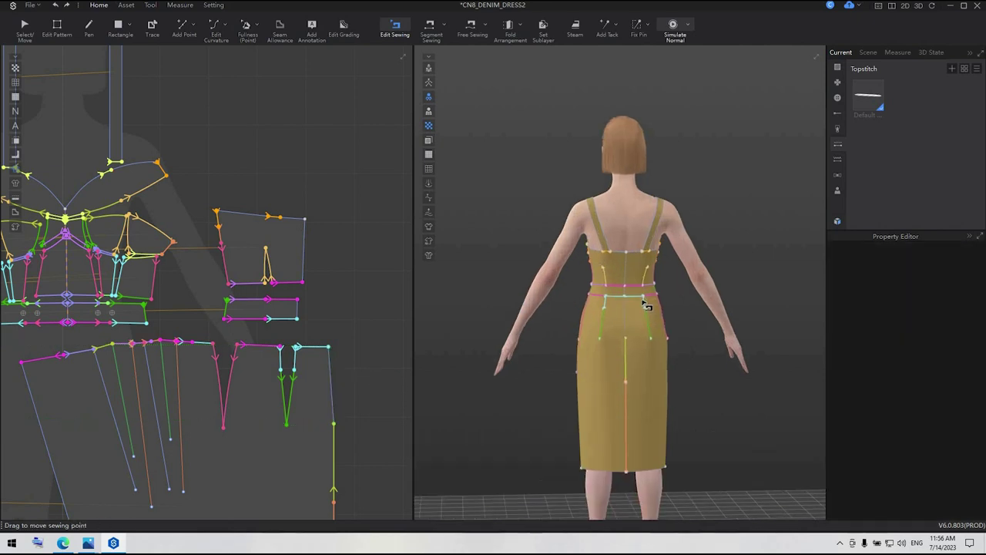
pyautogui.press('space')
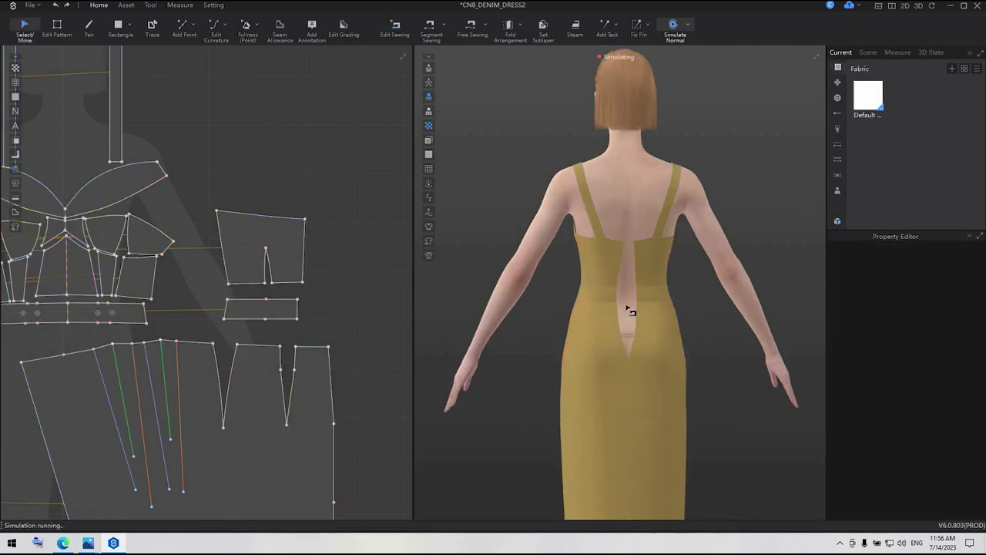
pyautogui.press('space')
# Add a point on the back skirt's center-back edge just above the opening's lower end and move it inward to form a small horizontal notch
pyautogui.moveTo(364, 333); pyautogui.dragTo(362, 207, button='middle')
pyautogui.scroll(5, 347, 229)
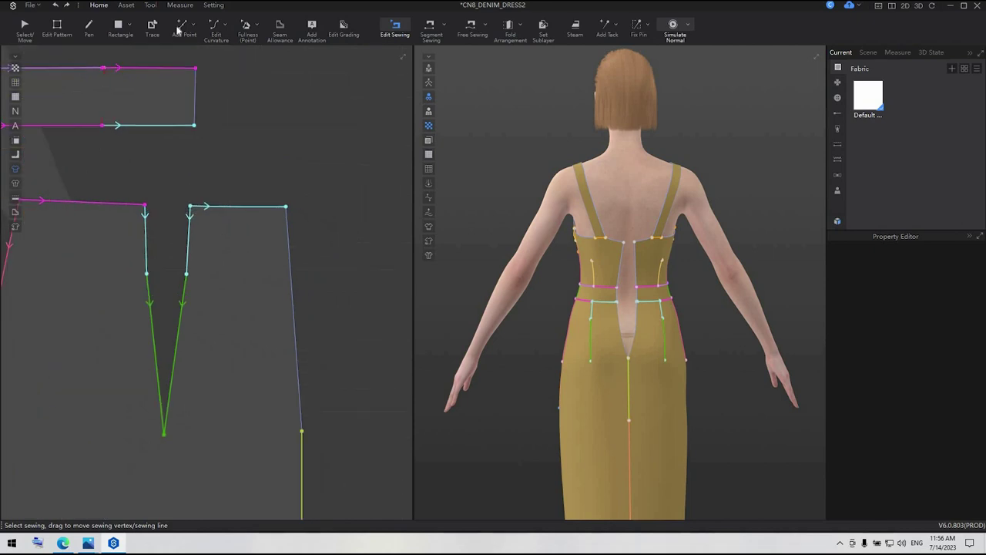
pyautogui.click(184, 29)
pyautogui.scroll(2, 291, 428)
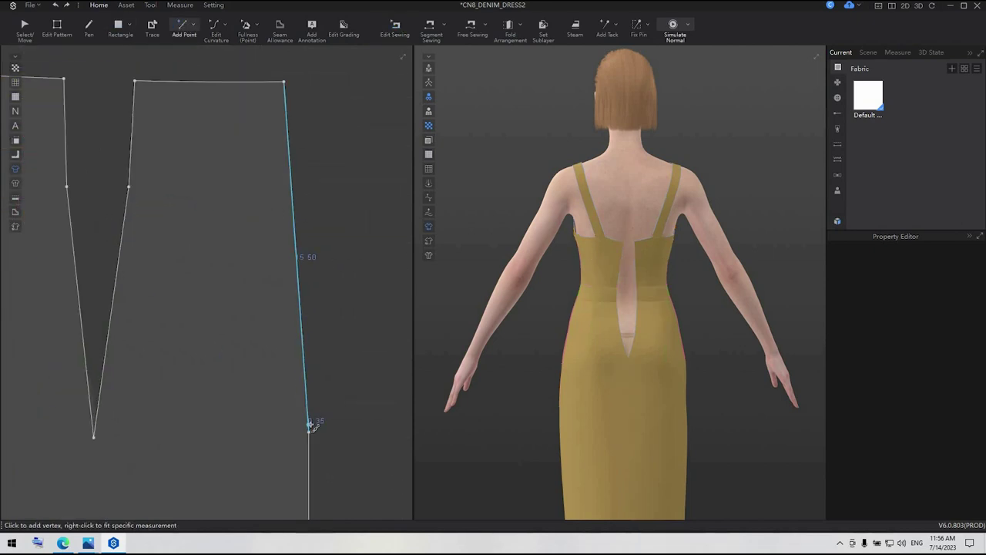
pyautogui.click(309, 425)
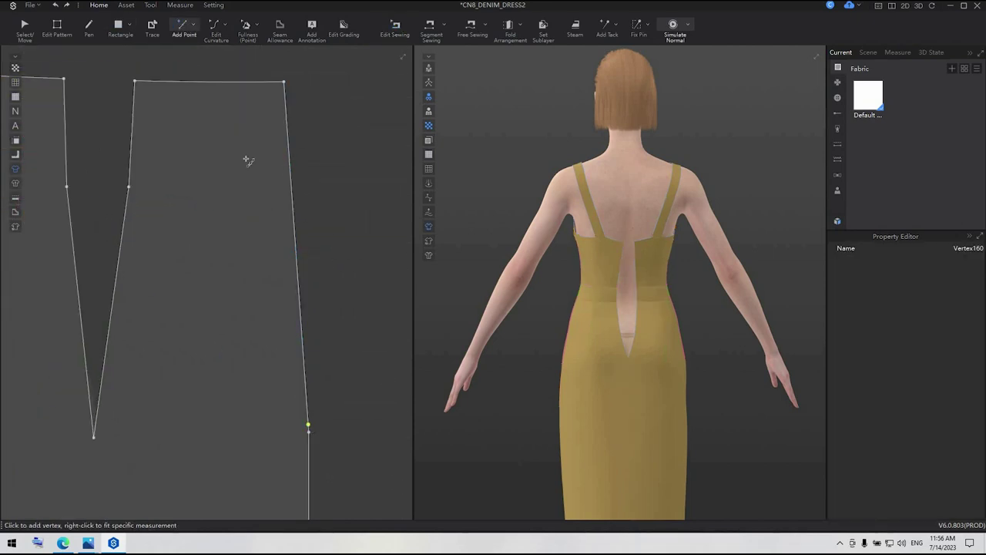
pyautogui.click(64, 29)
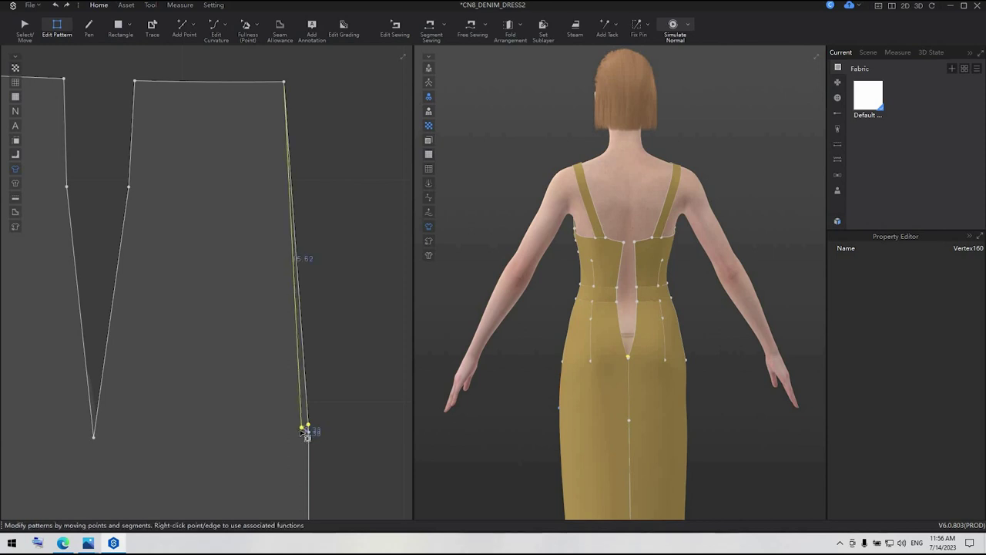
pyautogui.moveTo(302, 431); pyautogui.dragTo(301, 435)
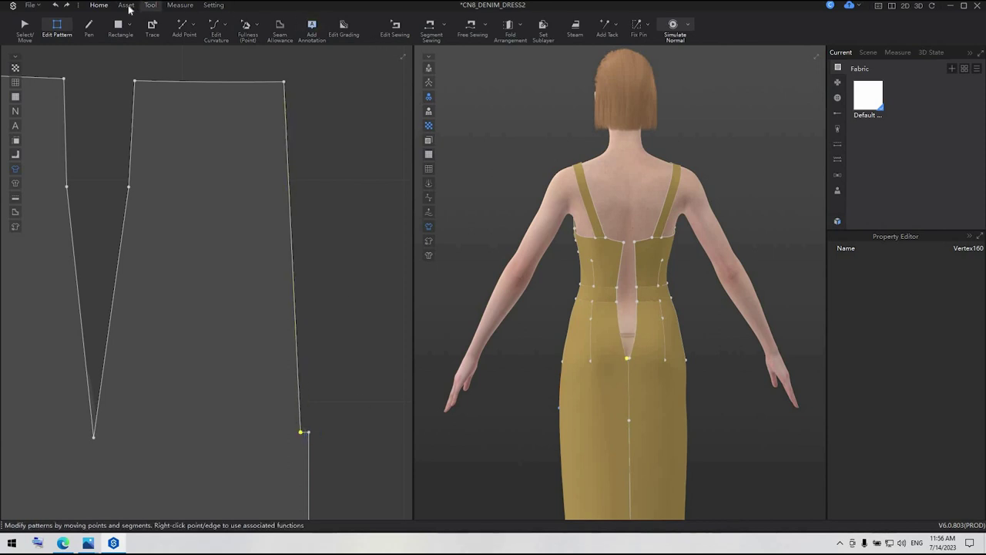
# Create a zipper between both center-back opening edges, from the neckline down to the skirt notch, and simulate it closed
pyautogui.click(126, 5)
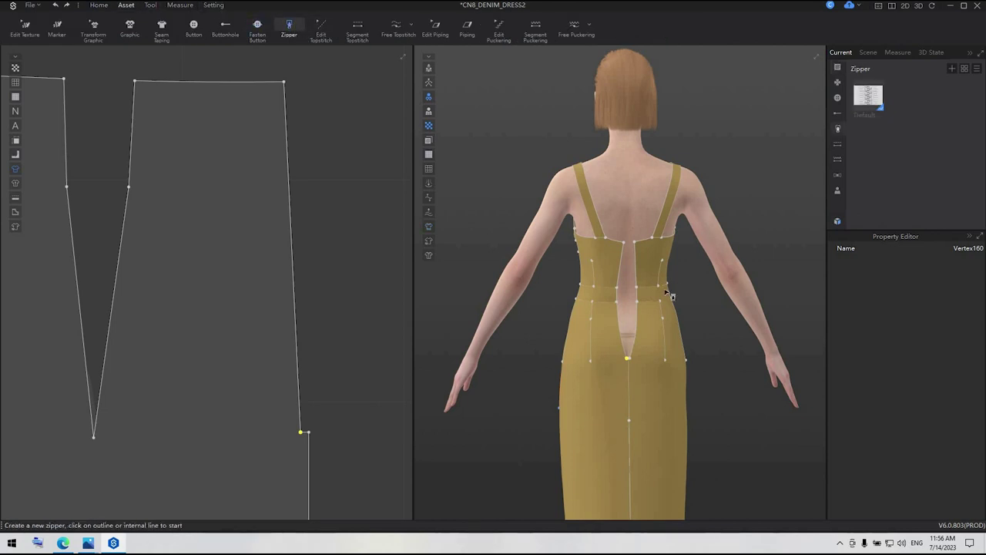
pyautogui.scroll(5, 628, 278)
pyautogui.click(626, 265)
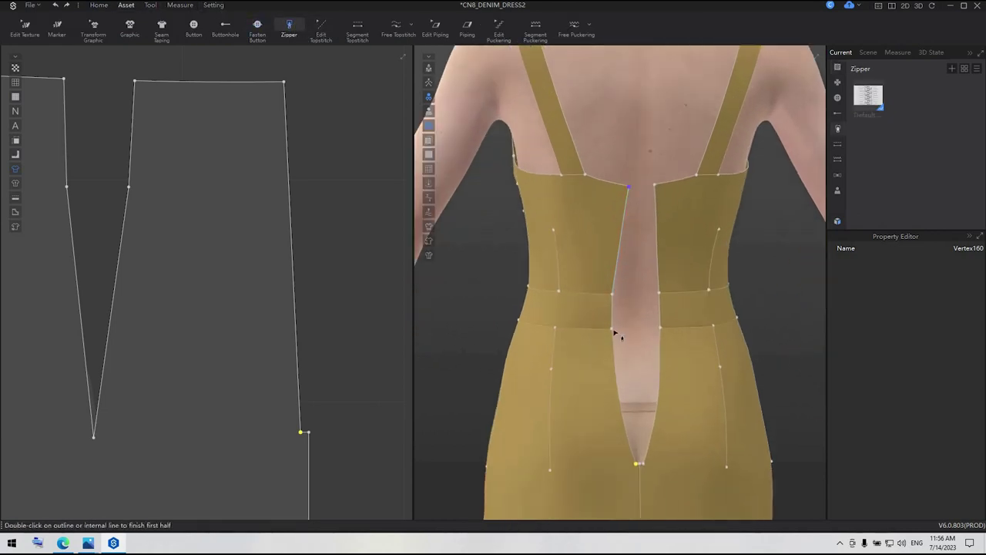
pyautogui.doubleClick(637, 466)
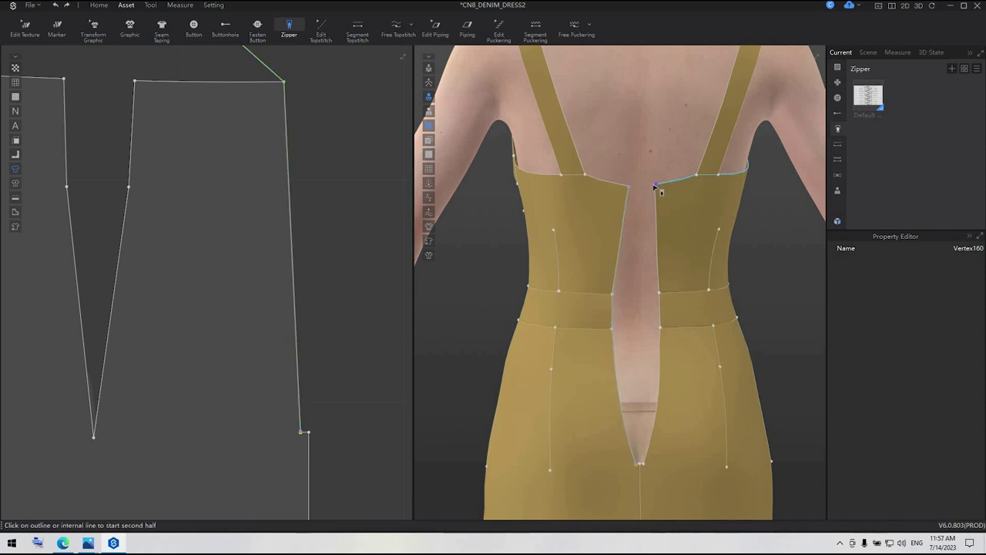
pyautogui.click(655, 186)
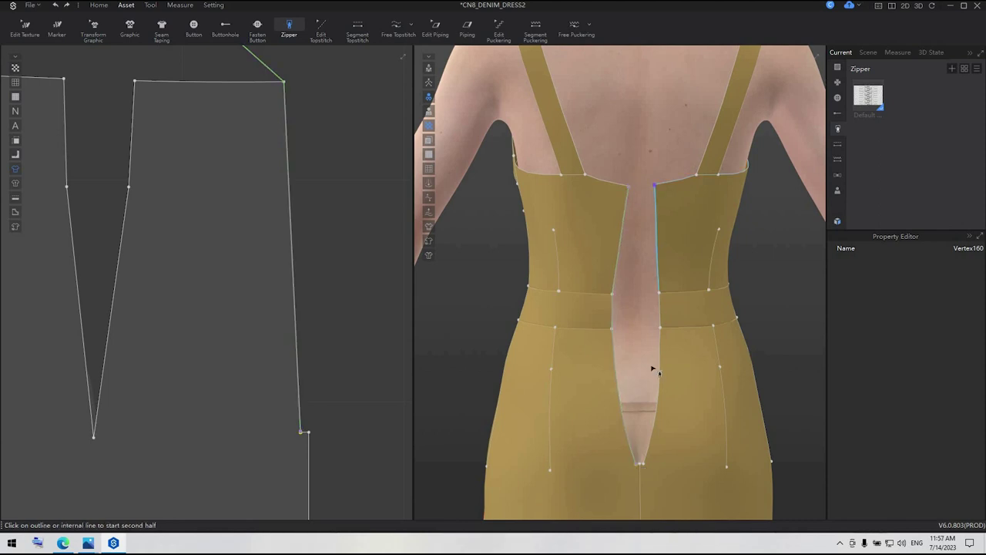
pyautogui.doubleClick(647, 466)
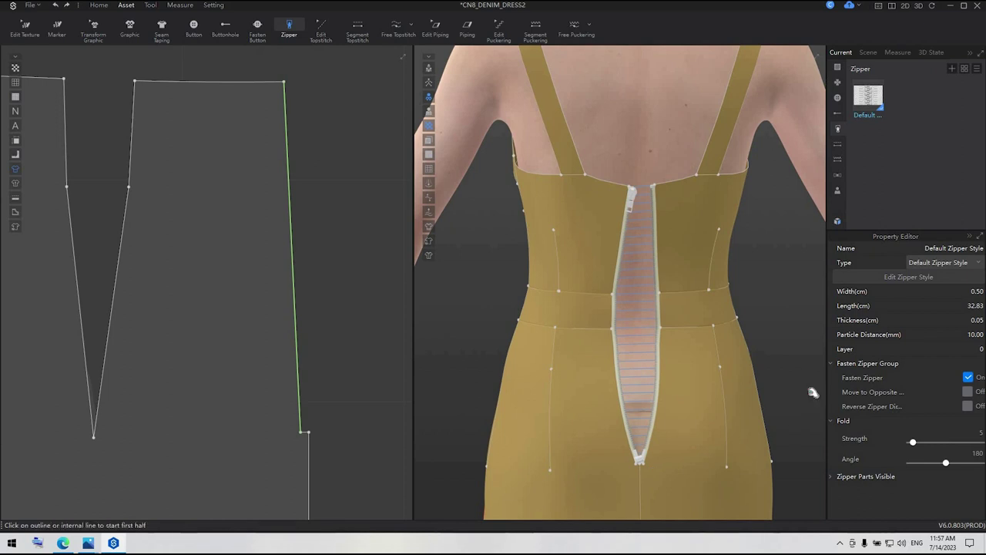
pyautogui.press('space')
pyautogui.press('space')
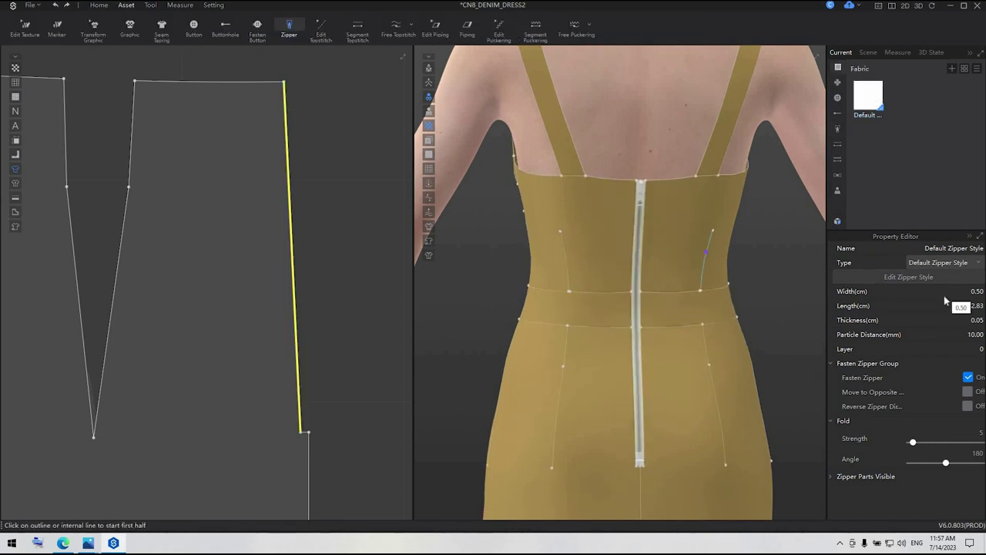
# Set the back zipper's width to 0.30 cm and simulate the dress
pyautogui.click(902, 280)
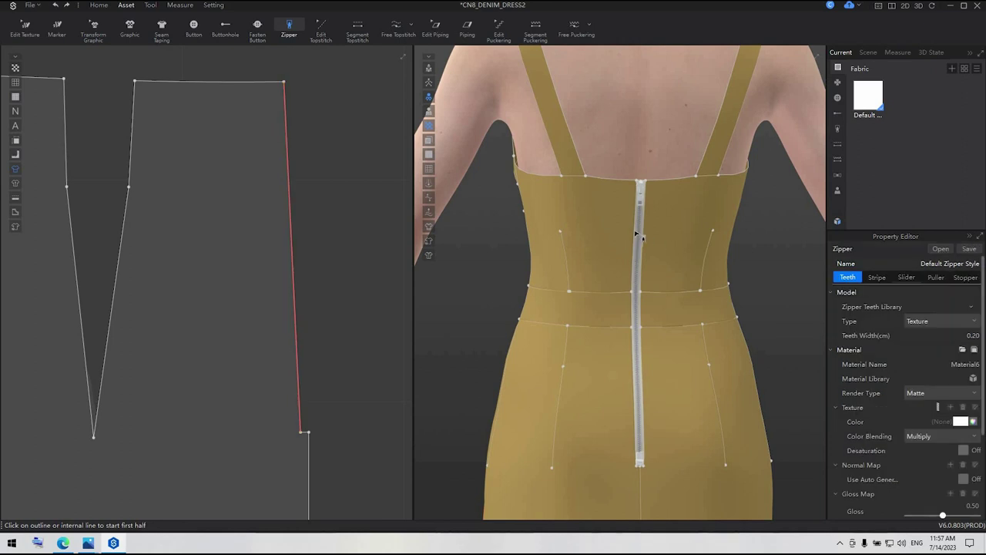
pyautogui.click(640, 236)
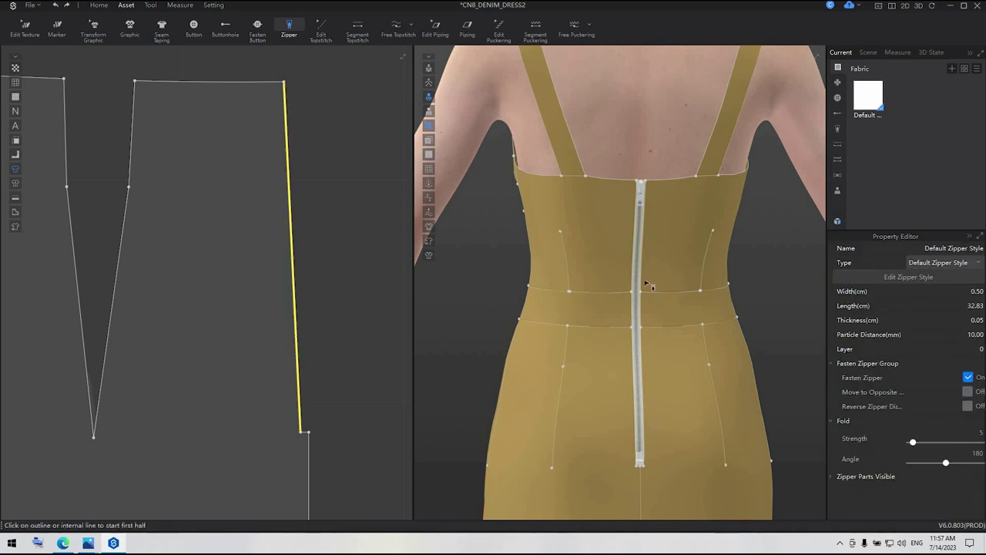
pyautogui.scroll(2, 649, 287)
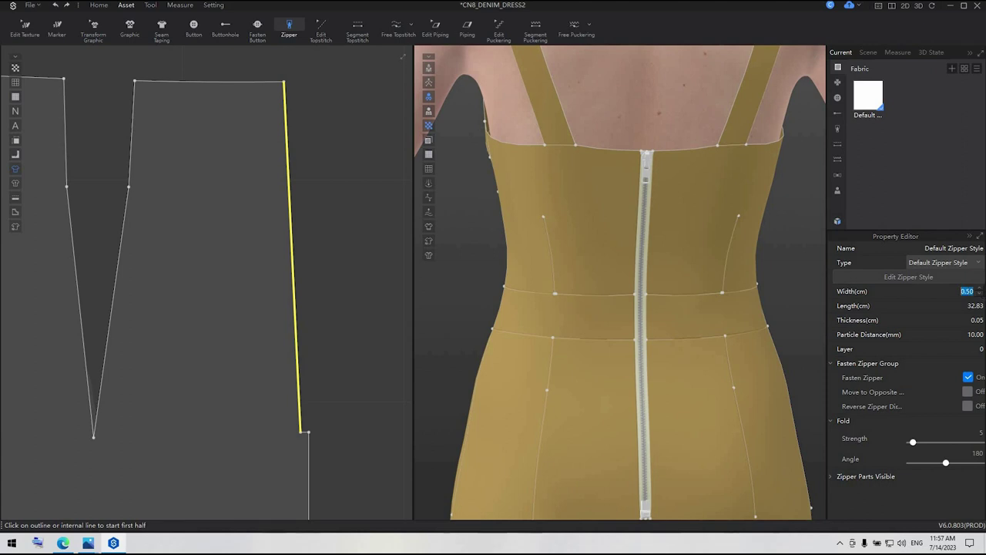
pyautogui.press('BackSpace')
pyautogui.press('Return')
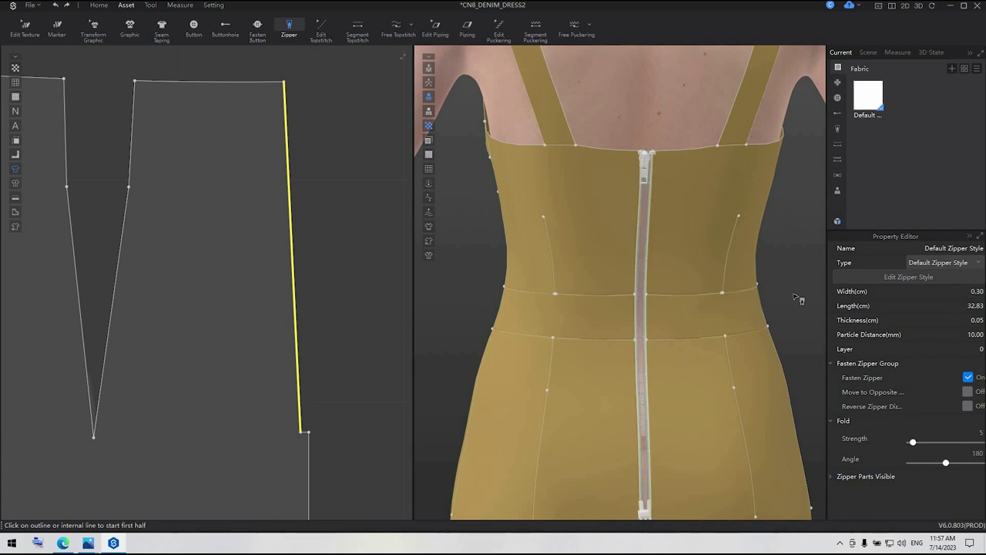
pyautogui.press('space')
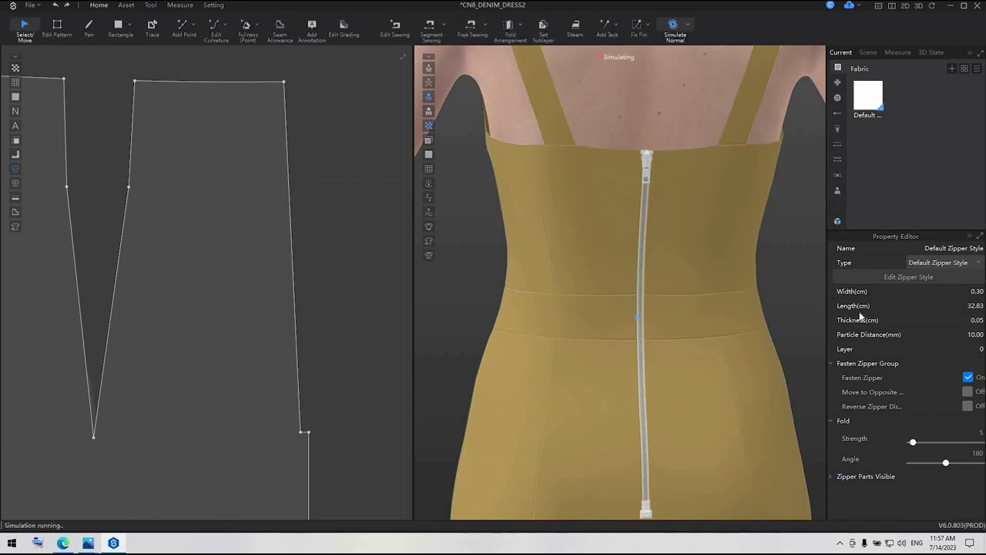
pyautogui.press('space')
# Choose the third teeth model from the zipper teeth library and set the teeth material's render type to Metal
pyautogui.click(908, 277)
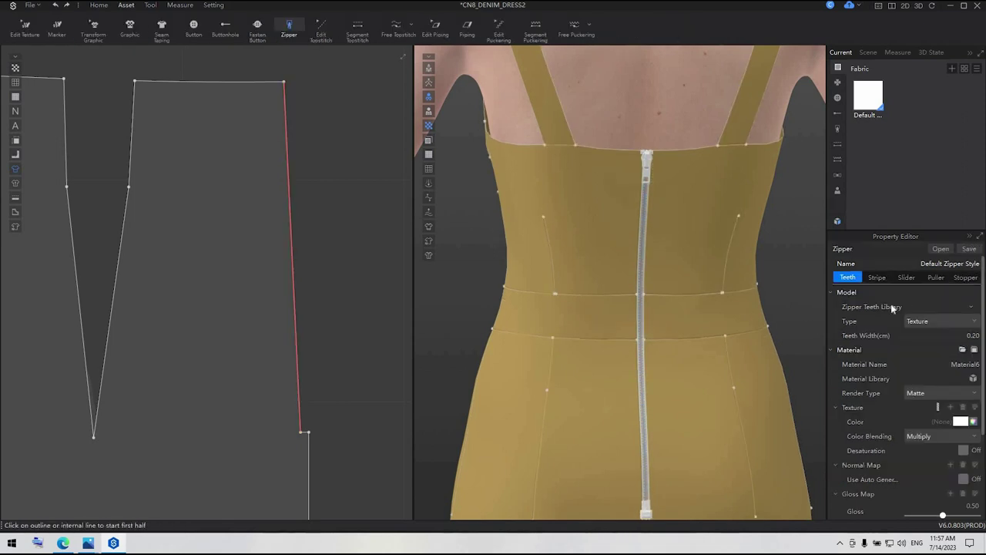
pyautogui.click(973, 308)
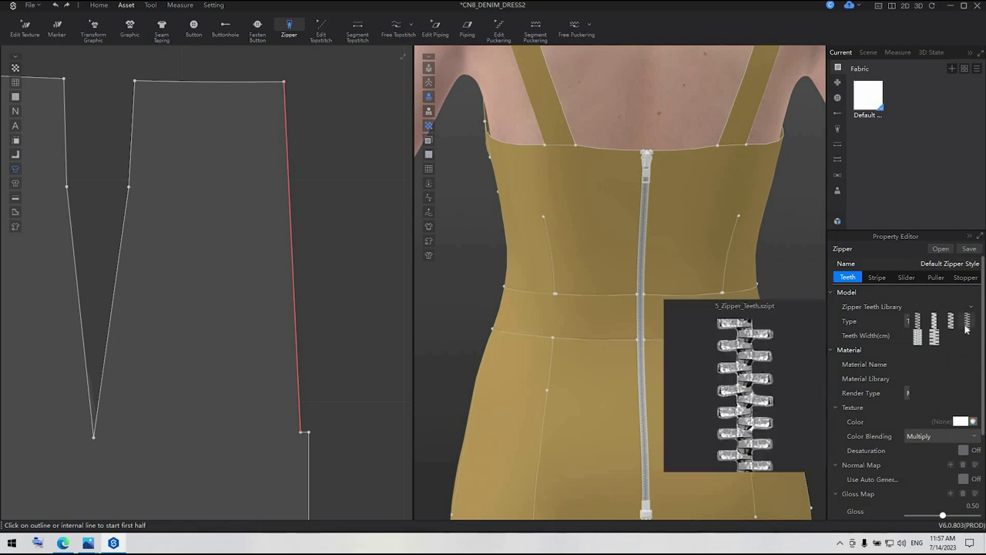
pyautogui.click(953, 328)
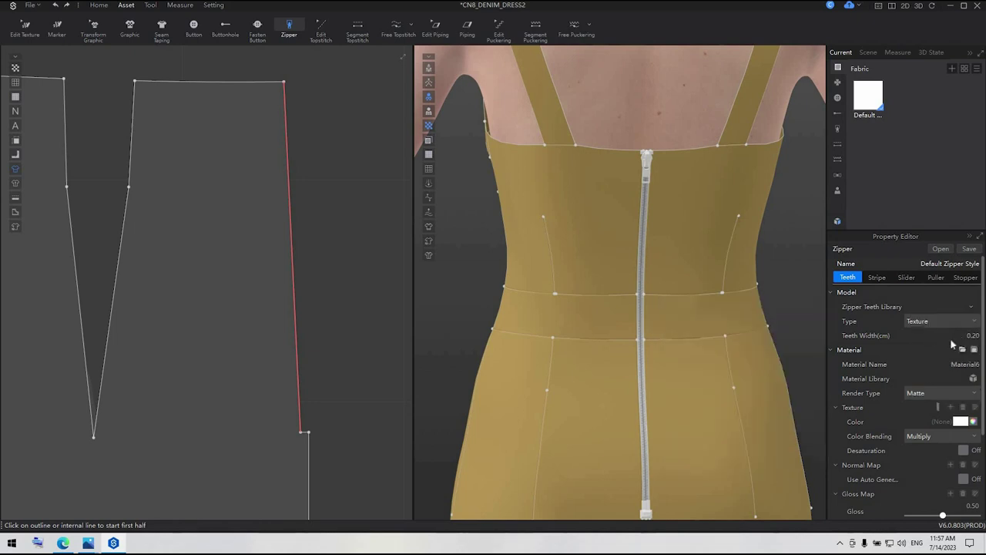
pyautogui.scroll(-1, 952, 344)
pyautogui.click(947, 350)
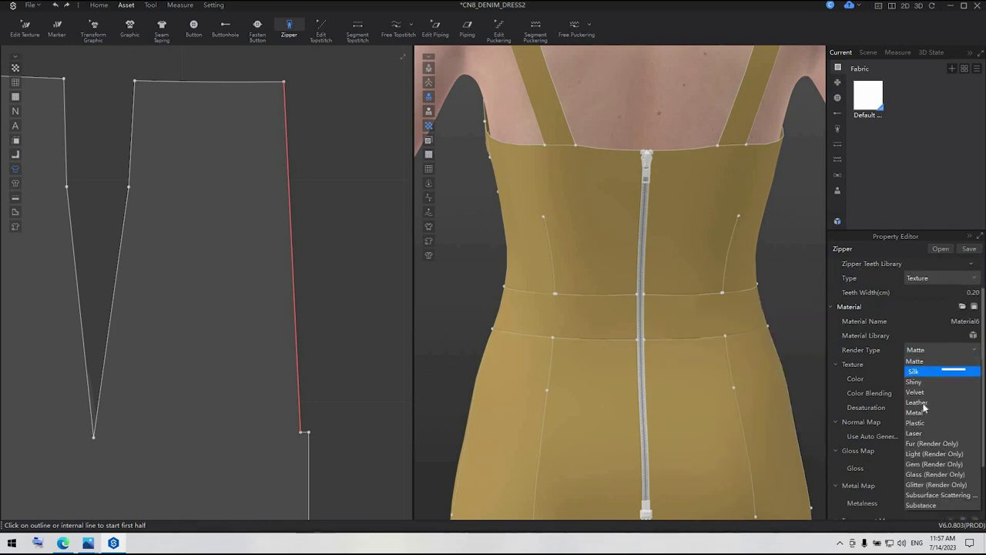
pyautogui.click(924, 414)
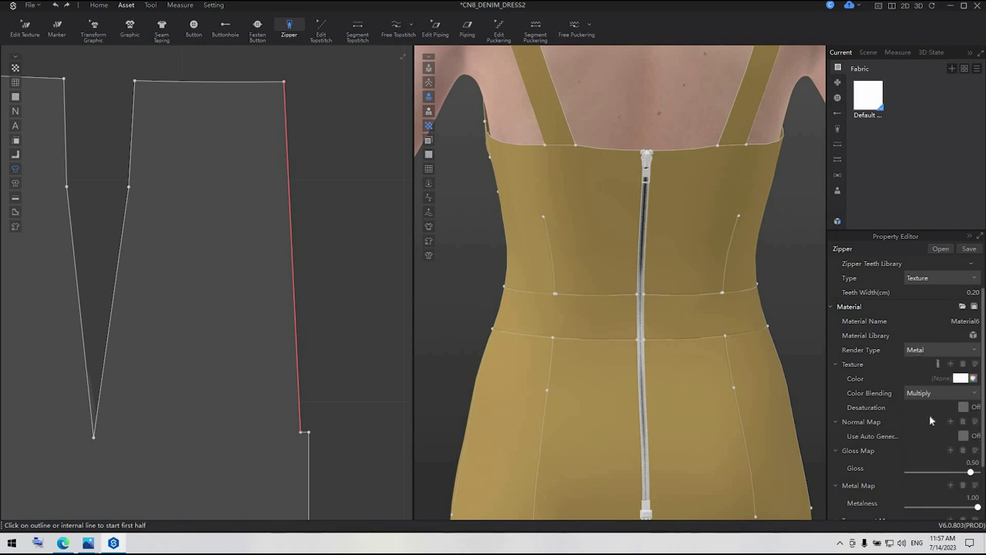
pyautogui.scroll(1, 892, 288)
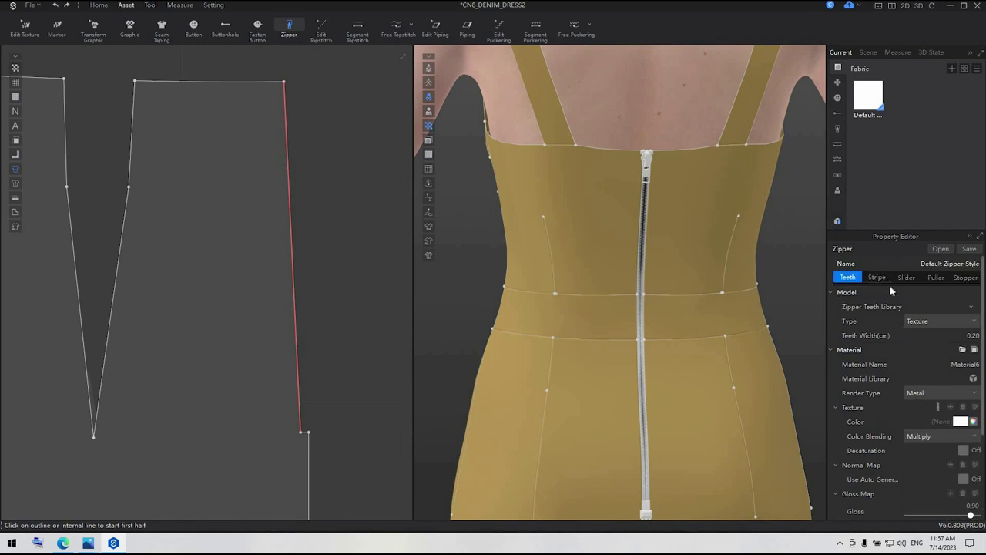
# Set the color of the zipper teeth to the light beige palette swatch
pyautogui.click(877, 276)
pyautogui.click(847, 277)
pyautogui.click(967, 422)
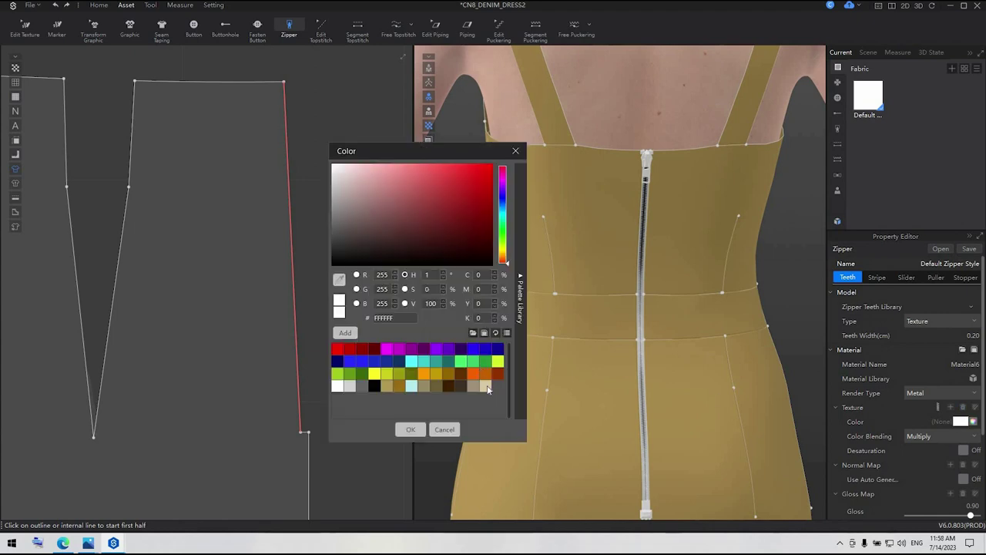
pyautogui.click(485, 386)
pyautogui.click(408, 430)
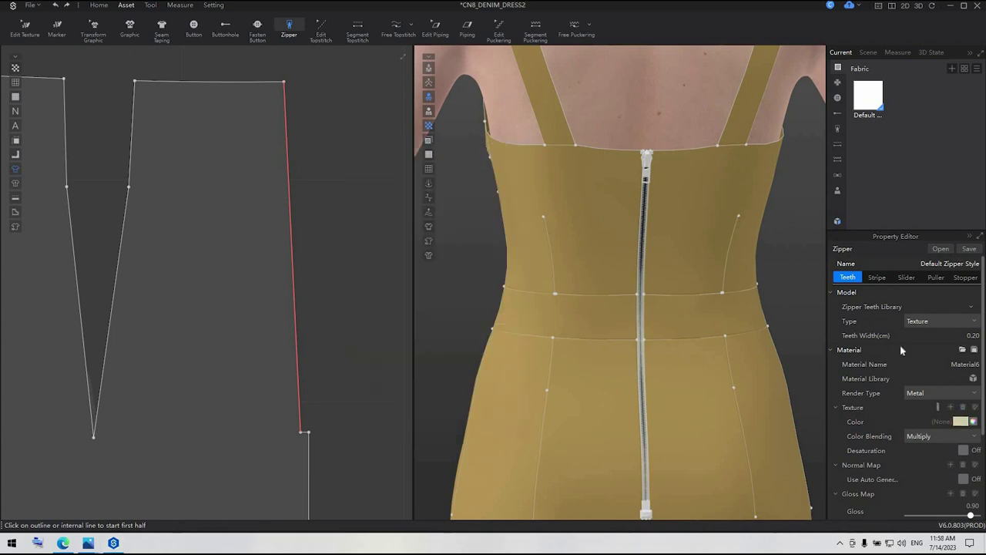
# Set the color of the zipper stripe to the light beige palette swatch D7C9A0, keeping the Matte render type
pyautogui.click(877, 277)
pyautogui.click(955, 350)
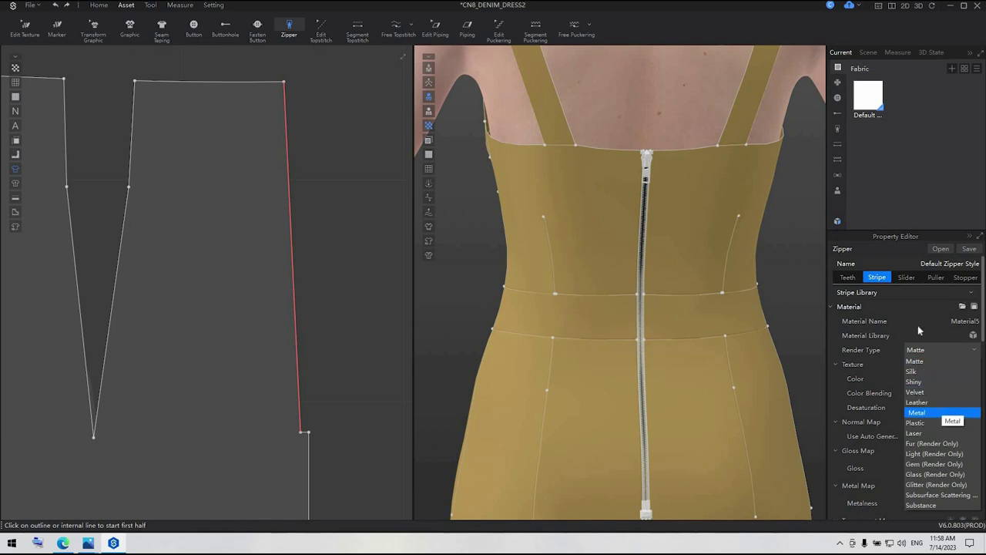
pyautogui.click(960, 360)
pyautogui.click(969, 382)
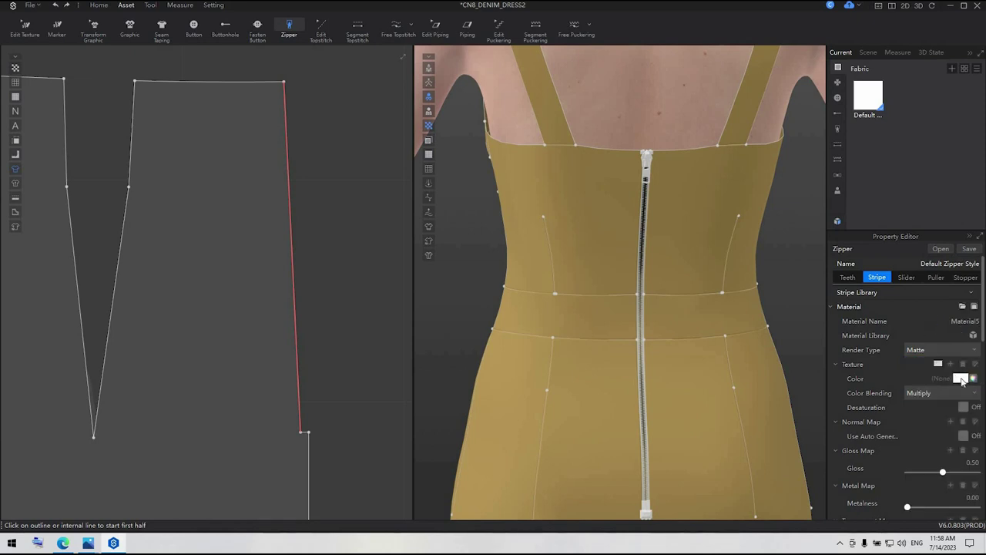
pyautogui.click(387, 385)
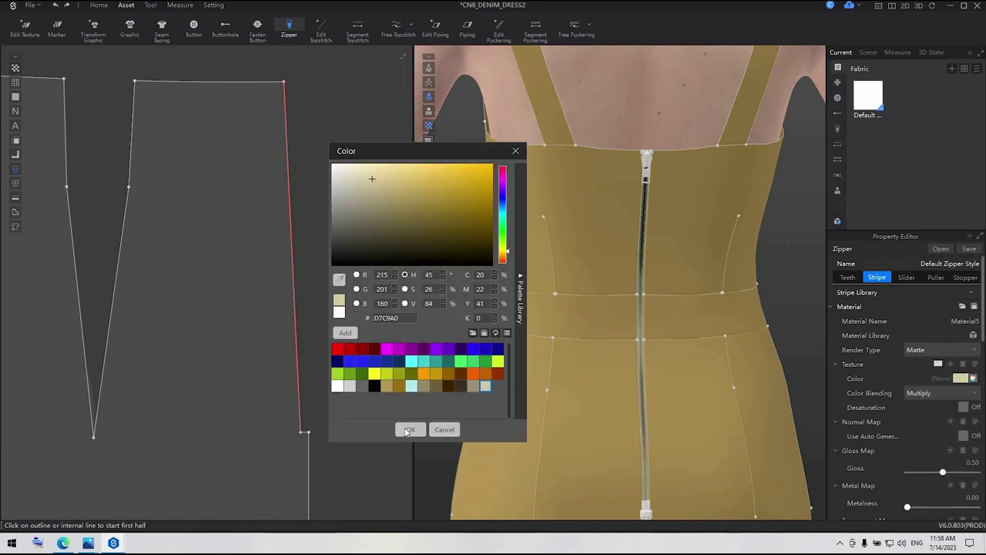
pyautogui.click(411, 429)
# Give the zipper slider size #3, a Metal render type and the light beige color D7C9A0
pyautogui.click(907, 279)
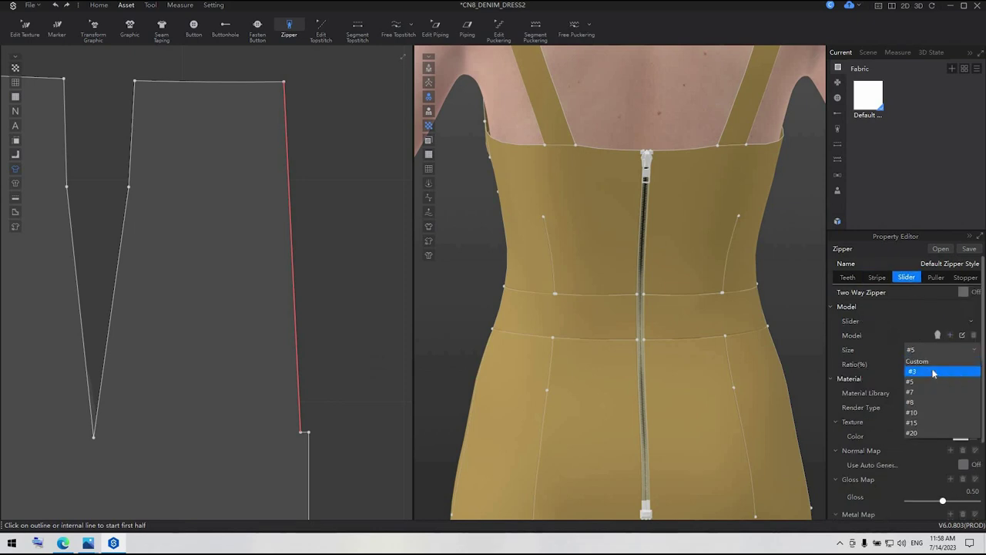
pyautogui.click(932, 371)
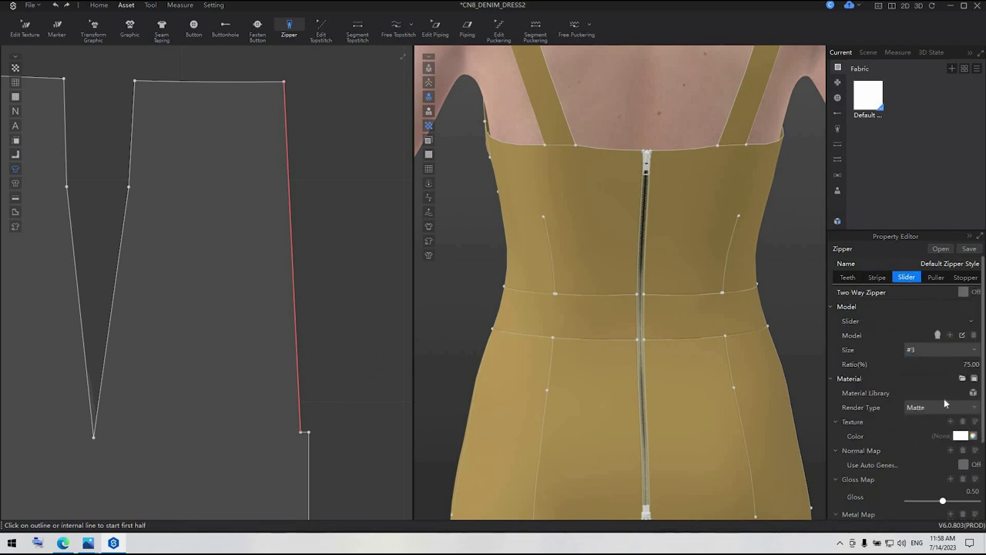
pyautogui.click(945, 404)
pyautogui.click(938, 311)
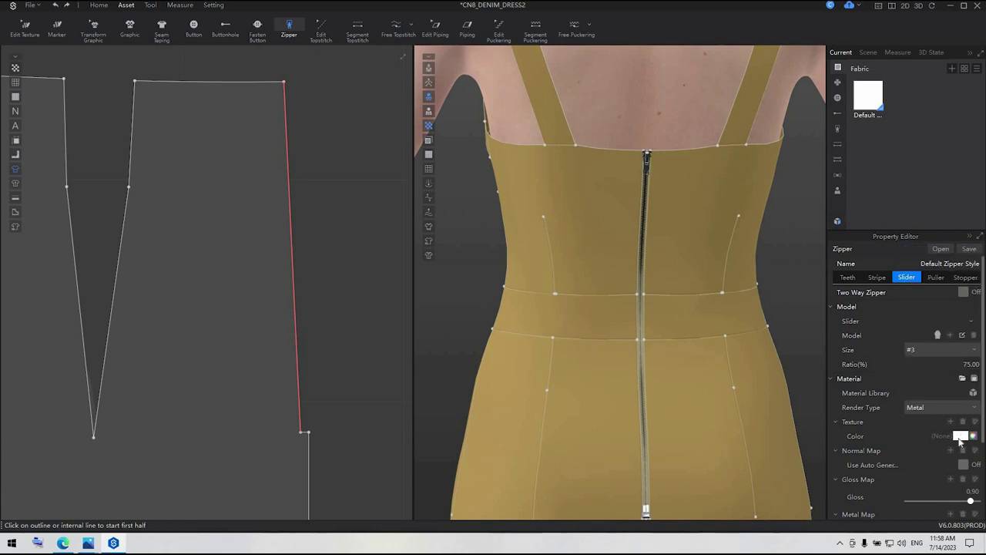
pyautogui.click(960, 437)
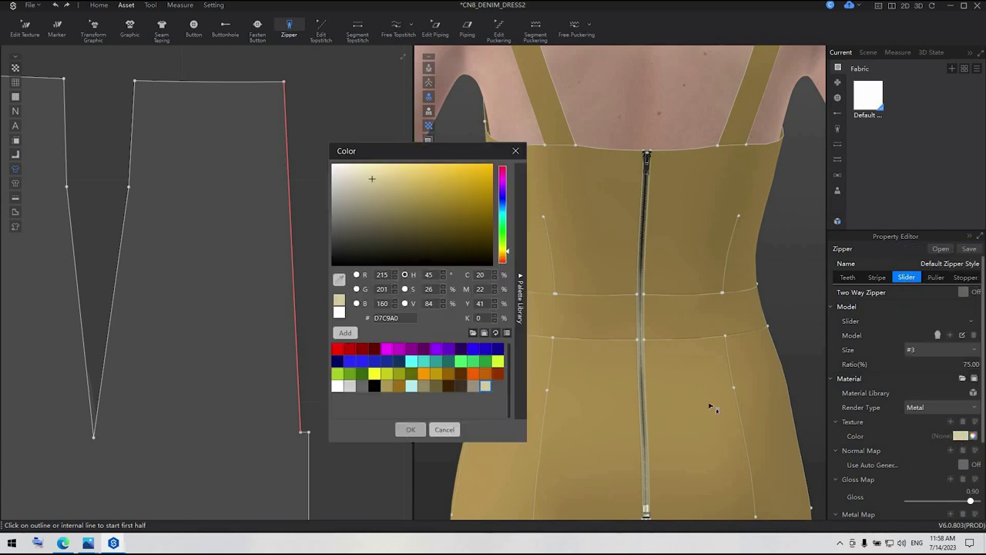
pyautogui.click(410, 430)
# Choose the large round ring model from the zipper puller library
pyautogui.click(937, 278)
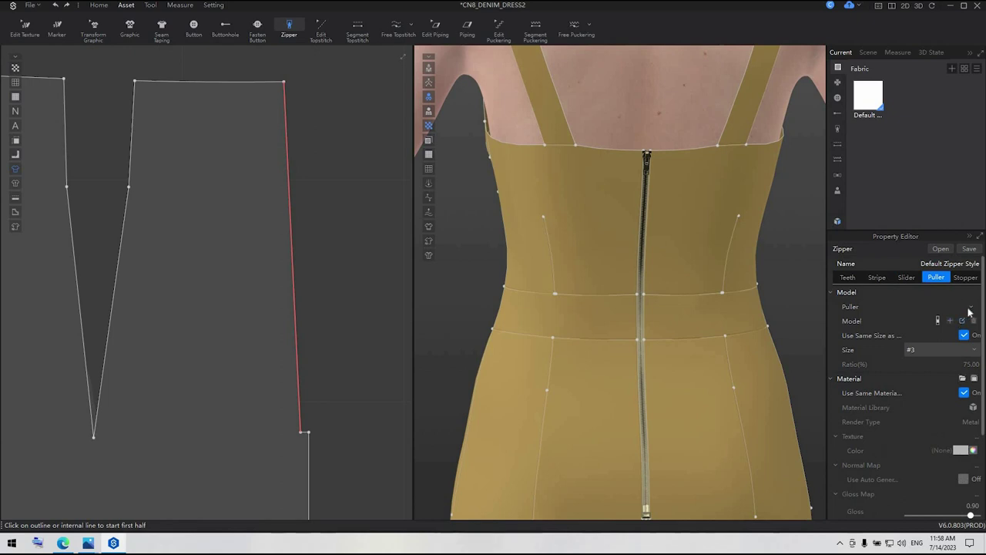
pyautogui.click(973, 308)
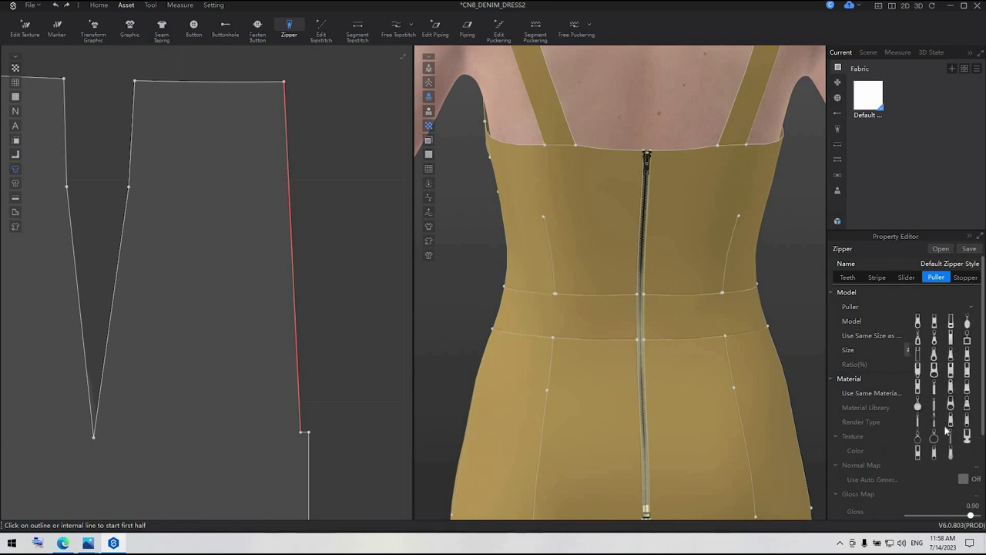
pyautogui.click(934, 436)
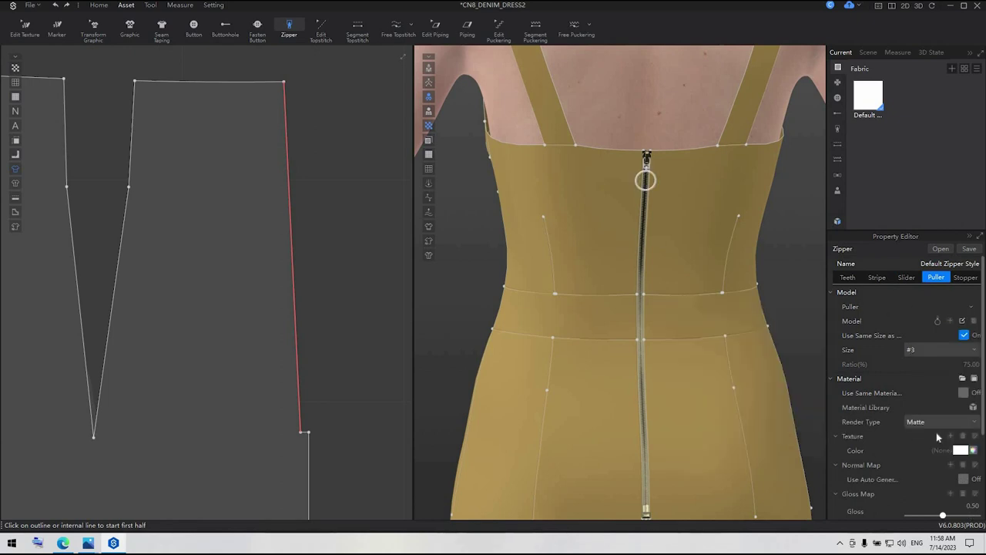
# Set the puller material's render type to Metal and choose its color from the palette
pyautogui.click(940, 421)
pyautogui.click(936, 327)
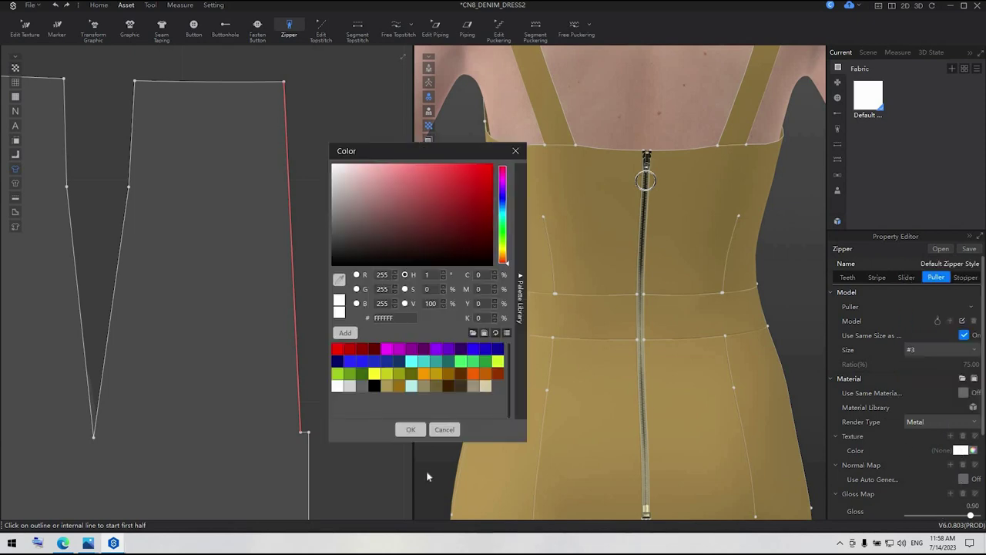
pyautogui.click(399, 374)
pyautogui.click(411, 430)
# Replace the zipper's bottom stopper with the small flat clip model from the bottom stopper library
pyautogui.click(965, 276)
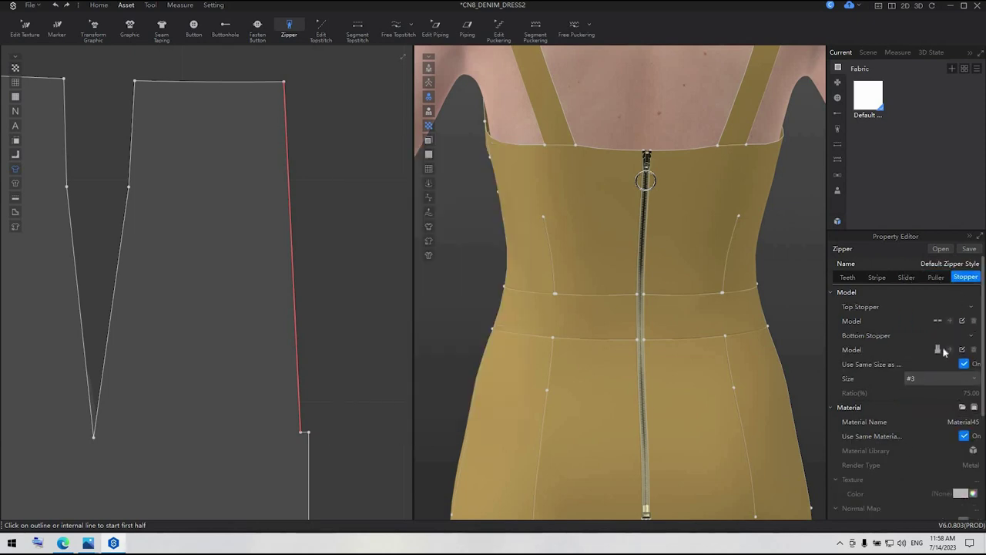
pyautogui.scroll(-2, 725, 373)
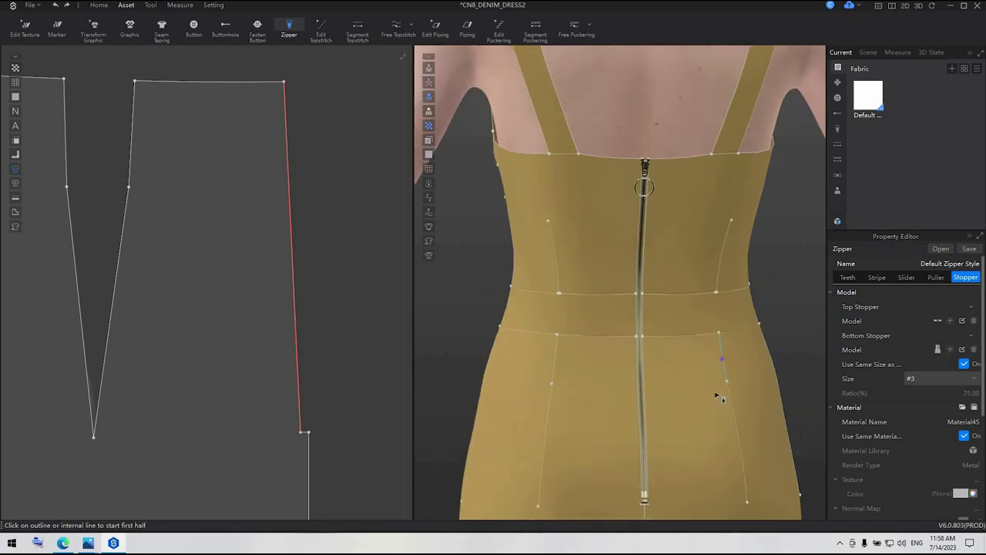
pyautogui.scroll(-1, 700, 307)
pyautogui.moveTo(724, 512); pyautogui.dragTo(704, 430, button='middle')
pyautogui.scroll(2, 704, 430)
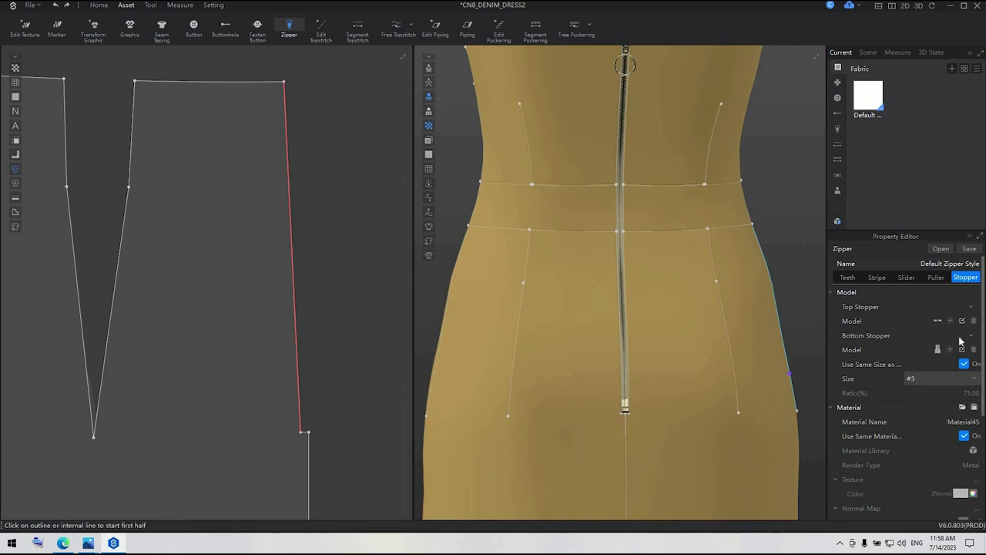
pyautogui.click(938, 350)
pyautogui.click(938, 352)
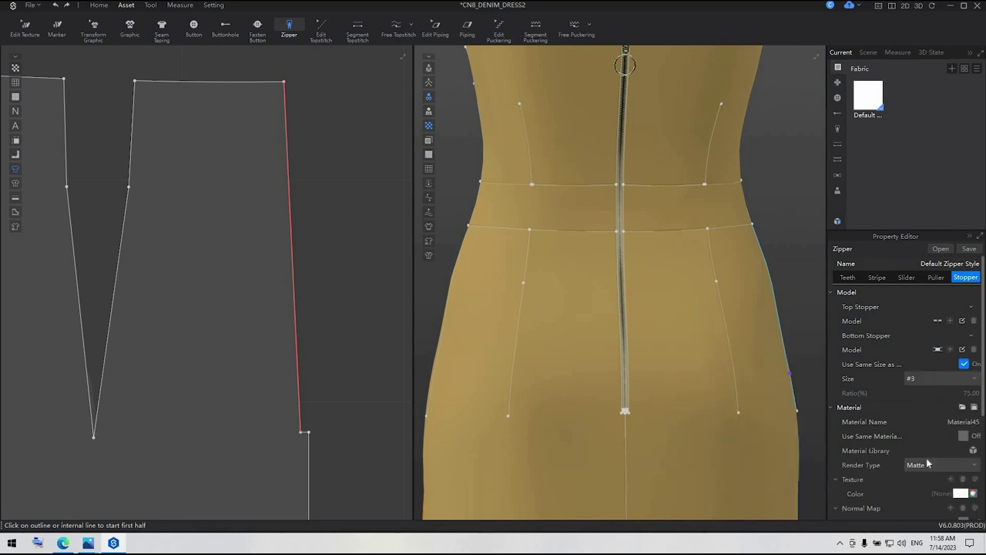
# Set the stopper material's render type to Metal and its color to light beige D7C9A0
pyautogui.click(936, 465)
pyautogui.click(925, 360)
pyautogui.click(486, 385)
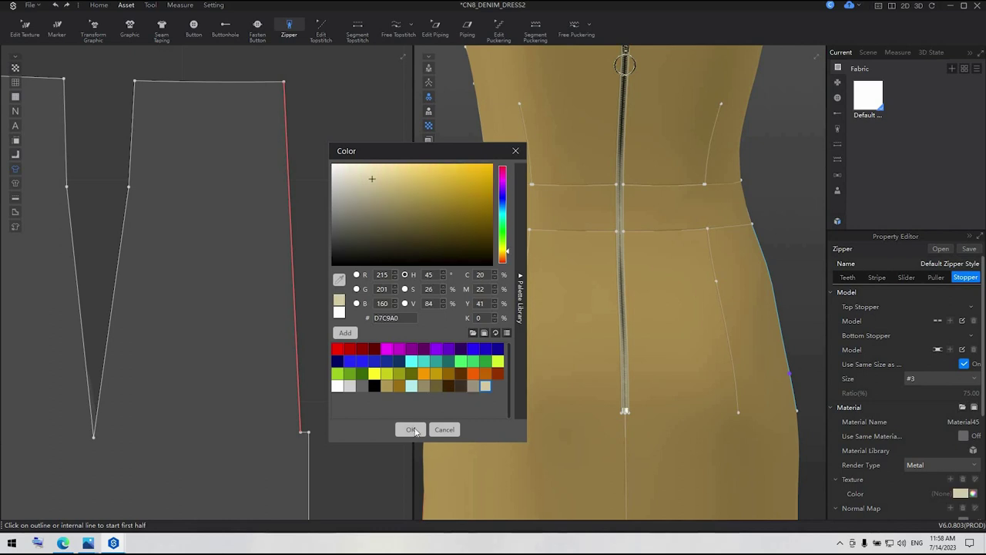
pyautogui.click(410, 429)
# Examine the zipper on the dress back, the dress front, and the skirt and bodice pieces in the pattern layout
pyautogui.scroll(-5, 717, 327)
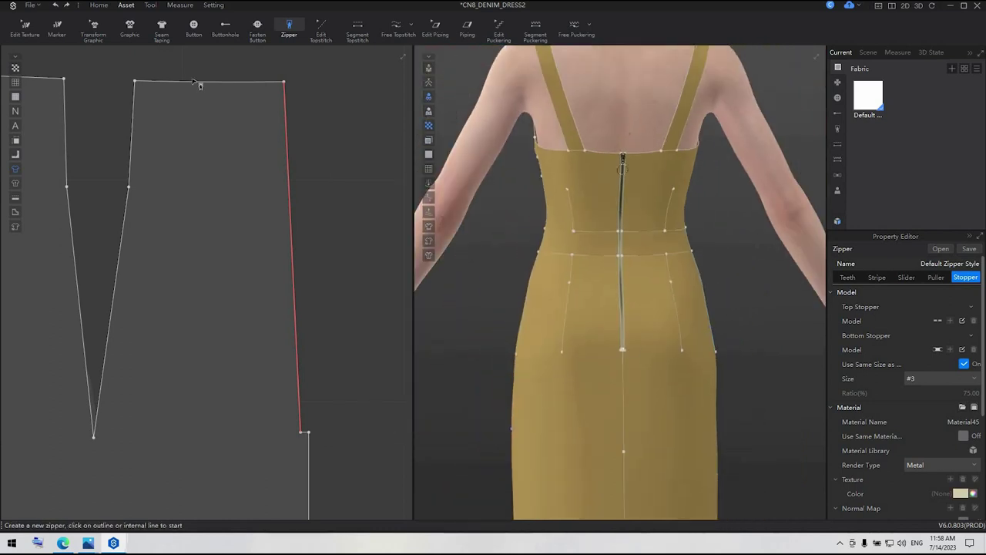
pyautogui.click(99, 6)
pyautogui.scroll(-2, 653, 266)
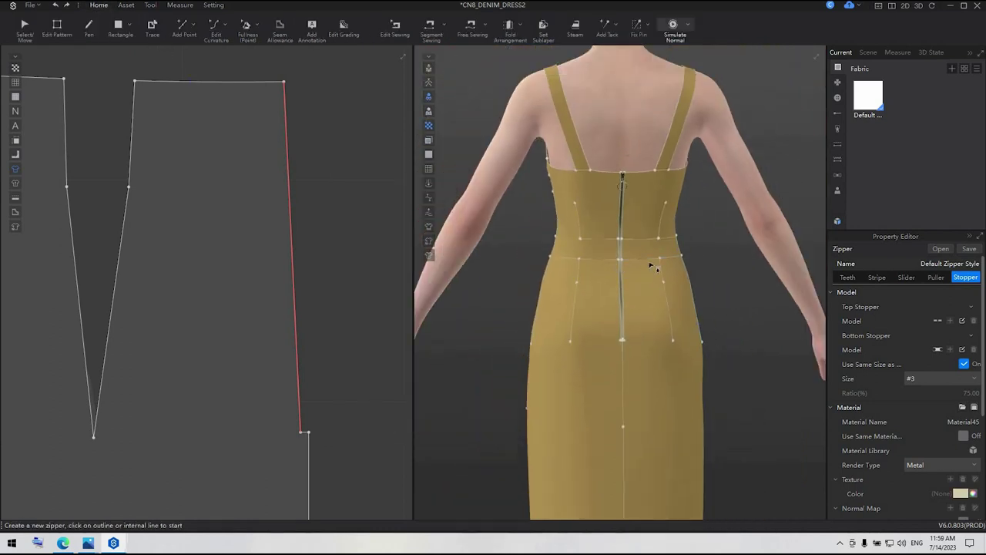
pyautogui.moveTo(652, 267); pyautogui.dragTo(839, 274, button='right')
pyautogui.scroll(-3, 202, 141)
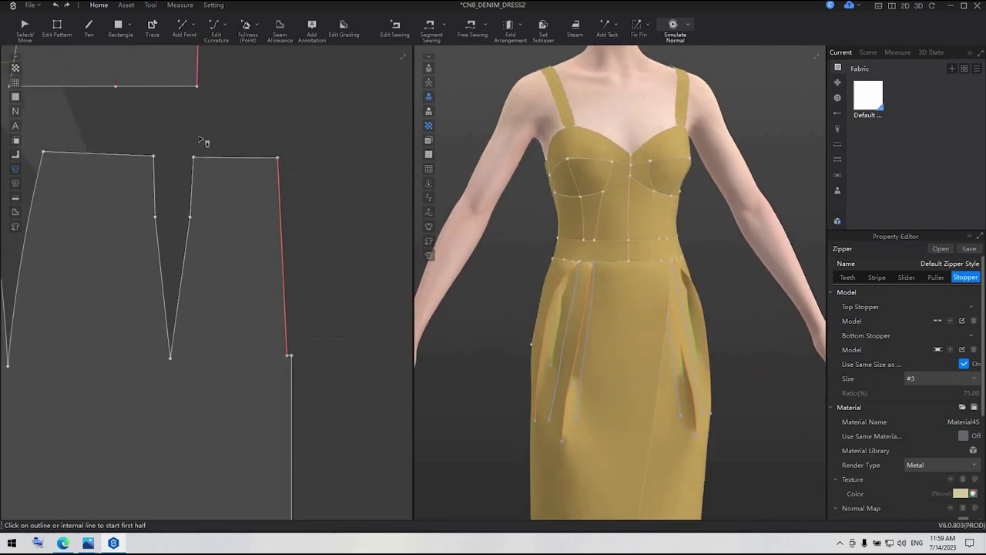
pyautogui.moveTo(201, 140); pyautogui.dragTo(216, 141, button='middle')
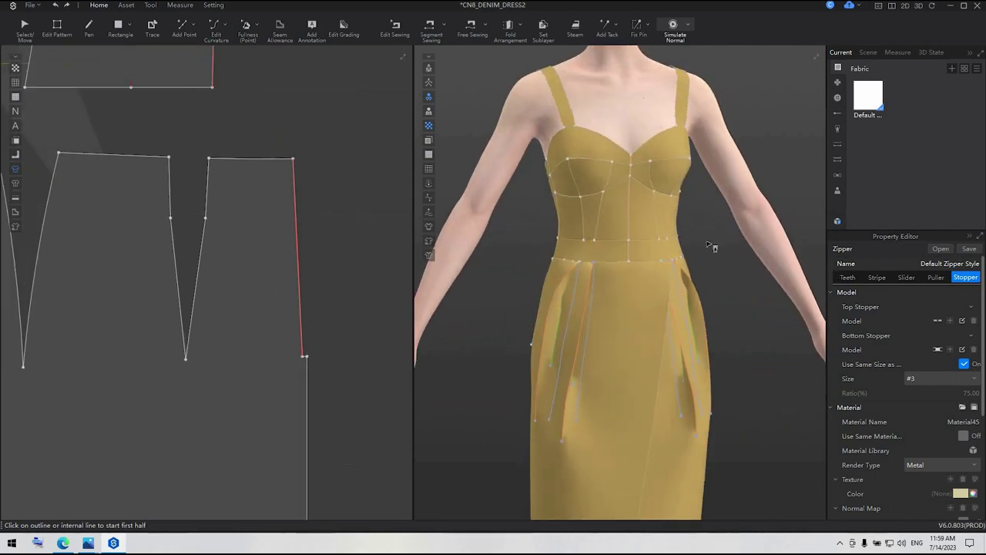
pyautogui.moveTo(708, 245); pyautogui.dragTo(720, 247, button='right')
pyautogui.scroll(-3, 351, 218)
pyautogui.moveTo(350, 218); pyautogui.dragTo(412, 268, button='middle')
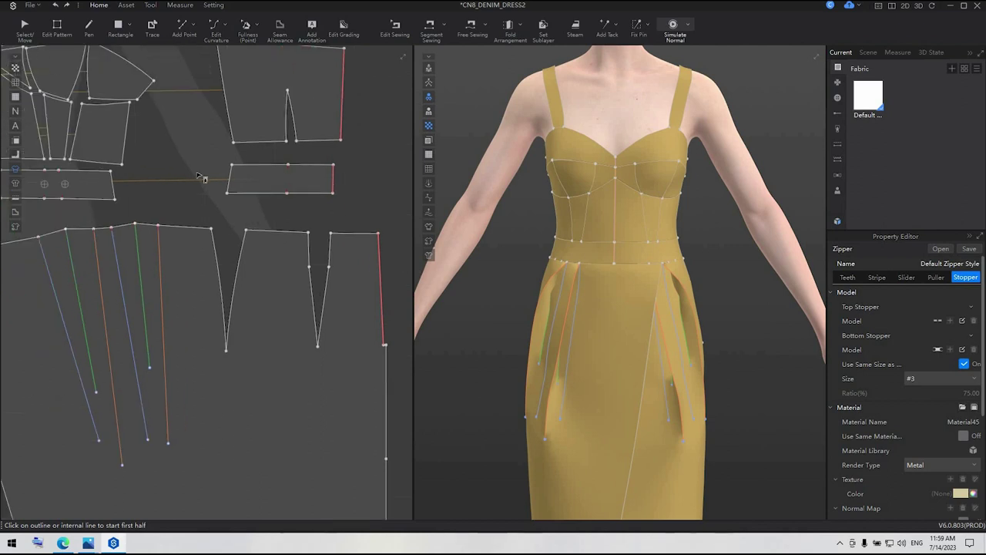
pyautogui.moveTo(282, 226); pyautogui.dragTo(470, 278, button='middle')
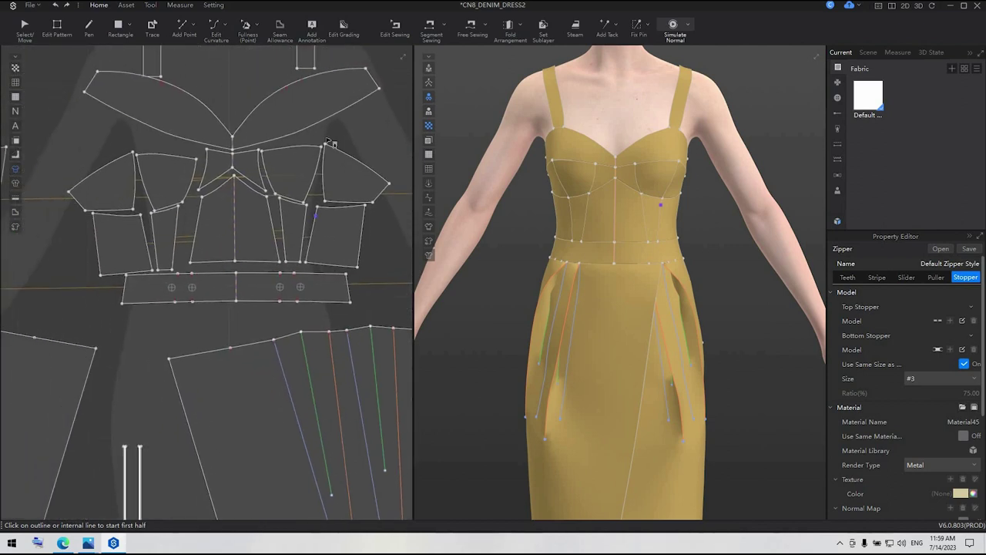
pyautogui.moveTo(353, 140); pyautogui.dragTo(296, 256, button='middle')
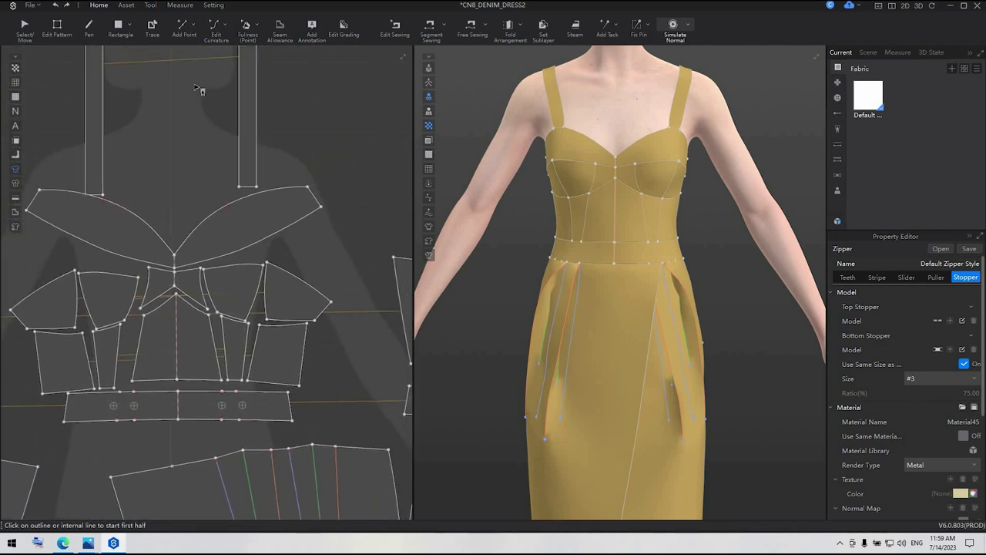
# Add one equidistant internal line at 0.50 cm spacing along both curved side edges of the middle bust cup piece
pyautogui.click(57, 27)
pyautogui.scroll(2, 266, 304)
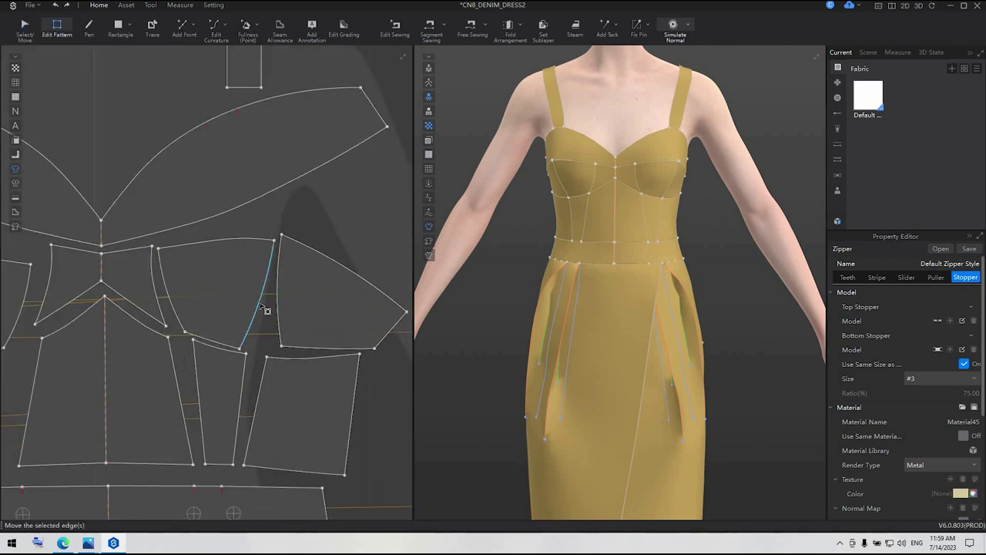
pyautogui.click(259, 306)
pyautogui.keyDown('shift'); pyautogui.click(174, 308); pyautogui.keyUp('shift')
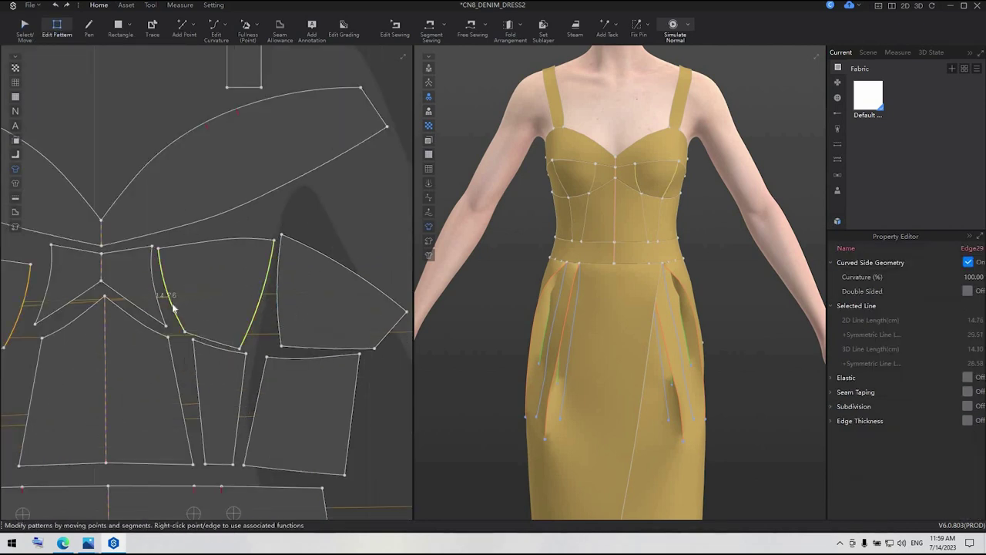
pyautogui.rightClick(177, 305)
pyautogui.click(231, 364)
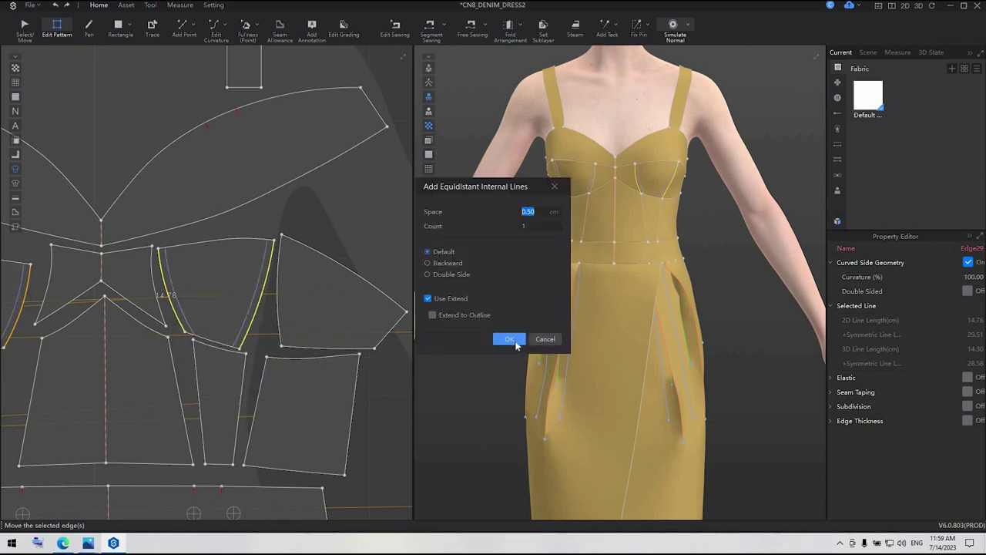
pyautogui.click(516, 344)
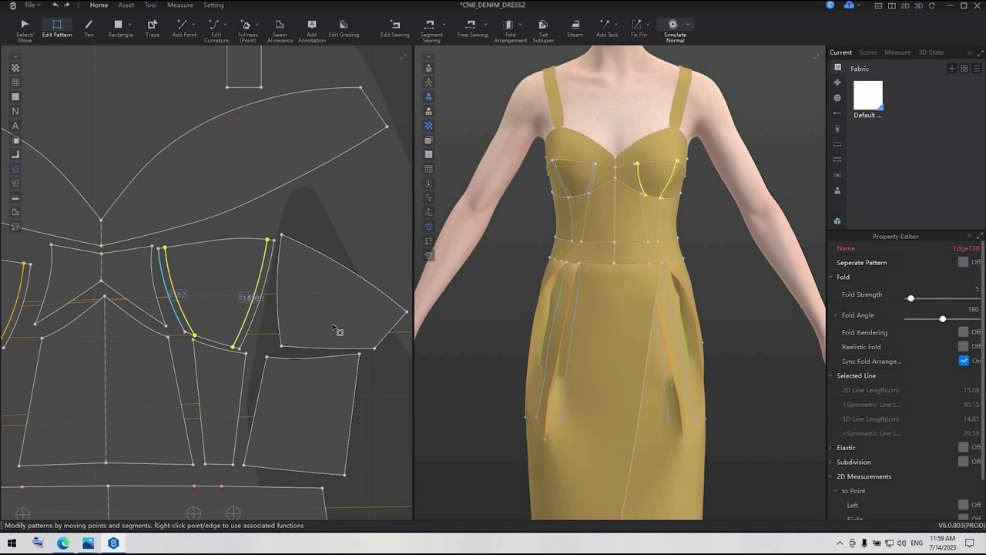
# Add one equidistant internal line at 0.50 cm spacing along both long edges of the narrow bodice panel below the cup
pyautogui.click(242, 394)
pyautogui.keyDown('shift'); pyautogui.click(202, 399); pyautogui.keyUp('shift')
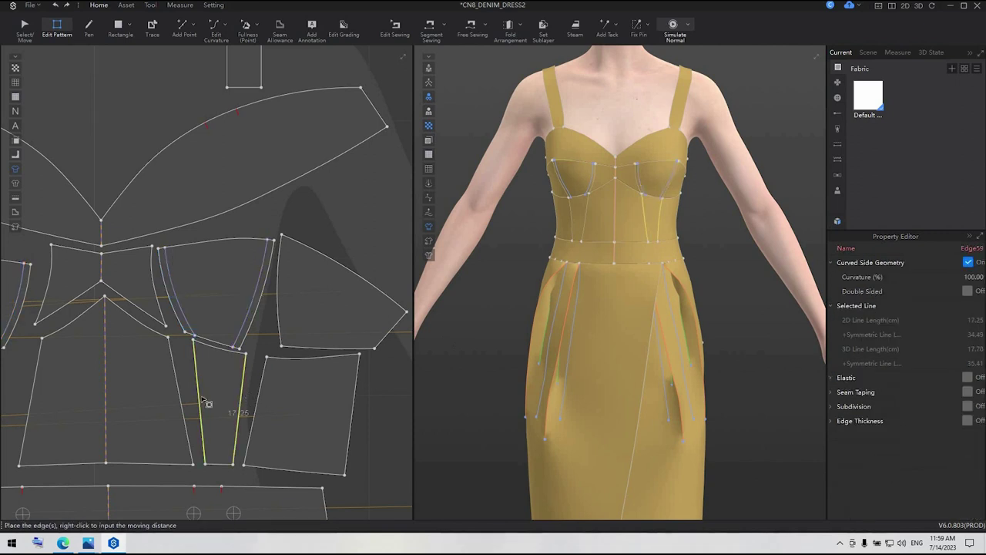
pyautogui.rightClick(205, 400)
pyautogui.click(231, 455)
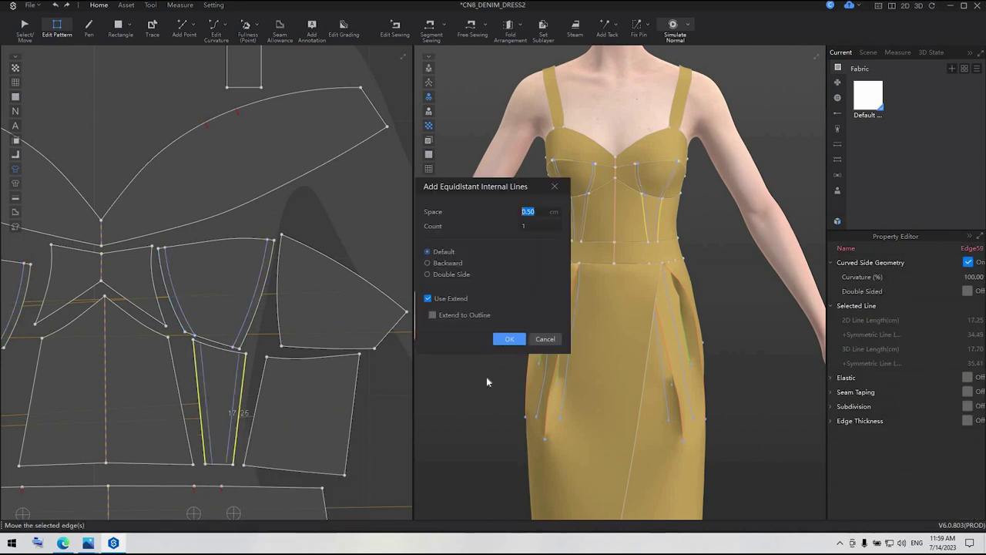
pyautogui.press('Return')
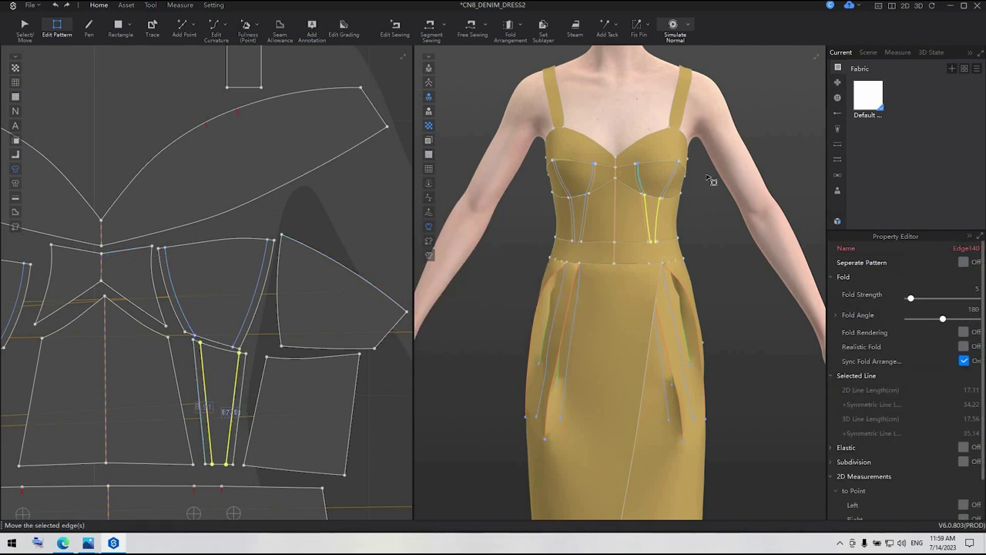
# Add one equidistant internal line at 0.50 cm spacing along the top edges of the center, middle and side cup pieces
pyautogui.click(146, 251)
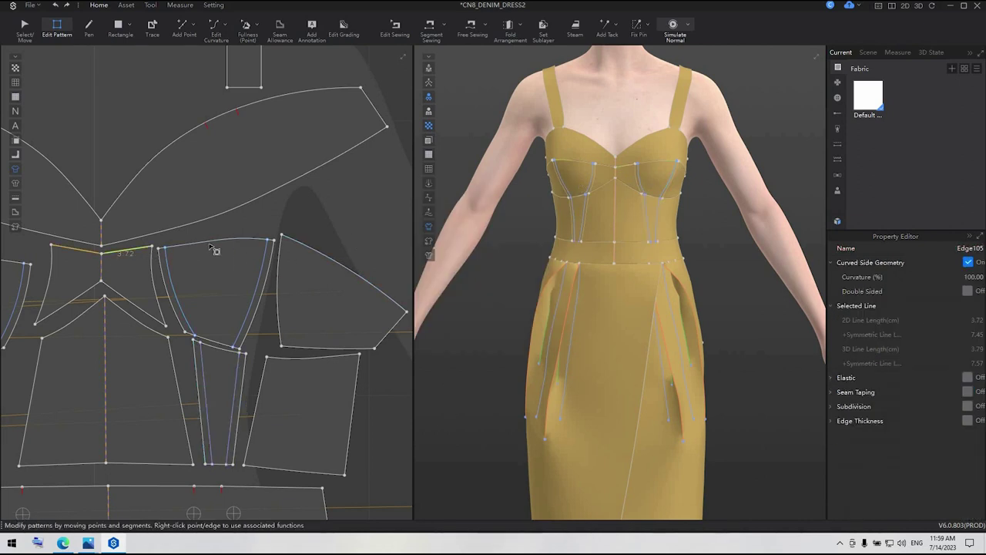
pyautogui.rightClick(327, 256)
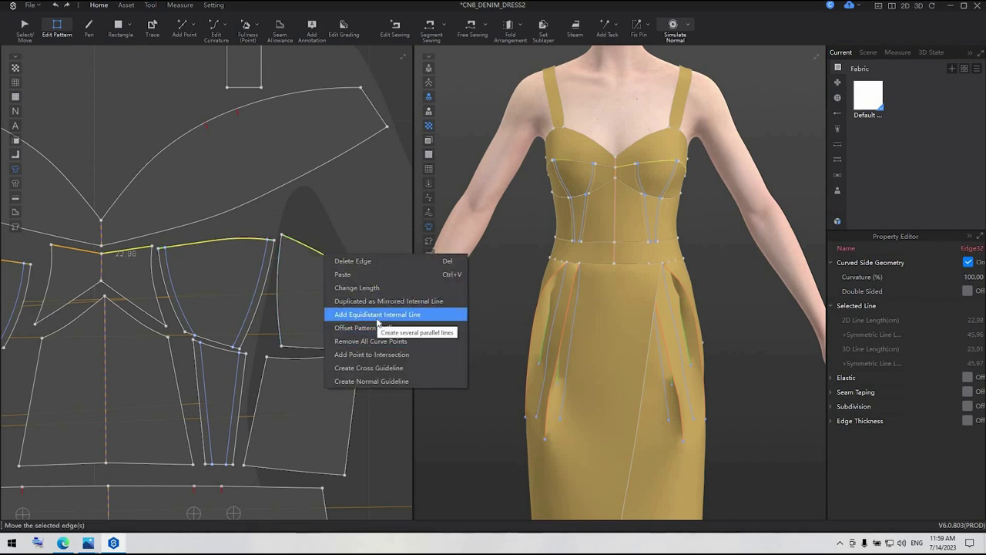
pyautogui.click(377, 315)
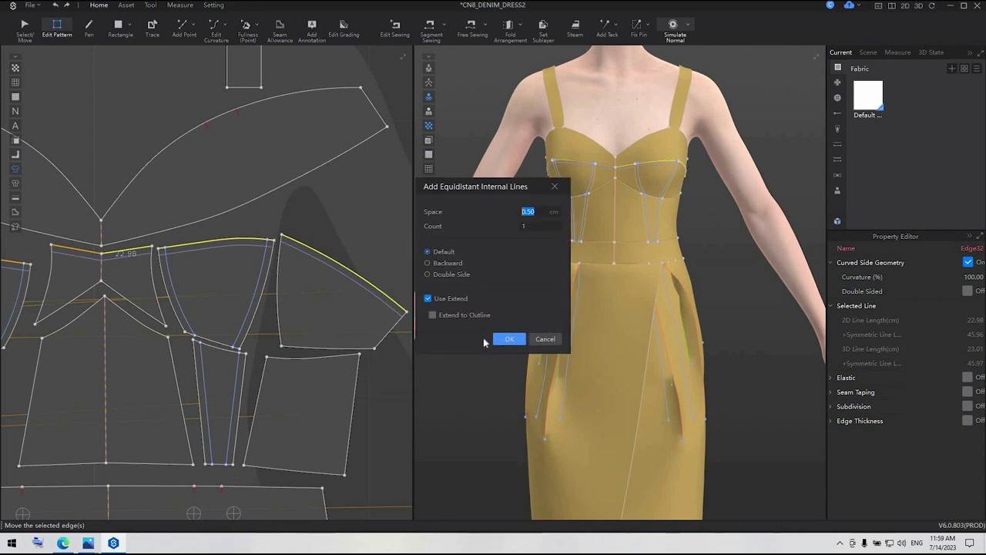
pyautogui.press('Return')
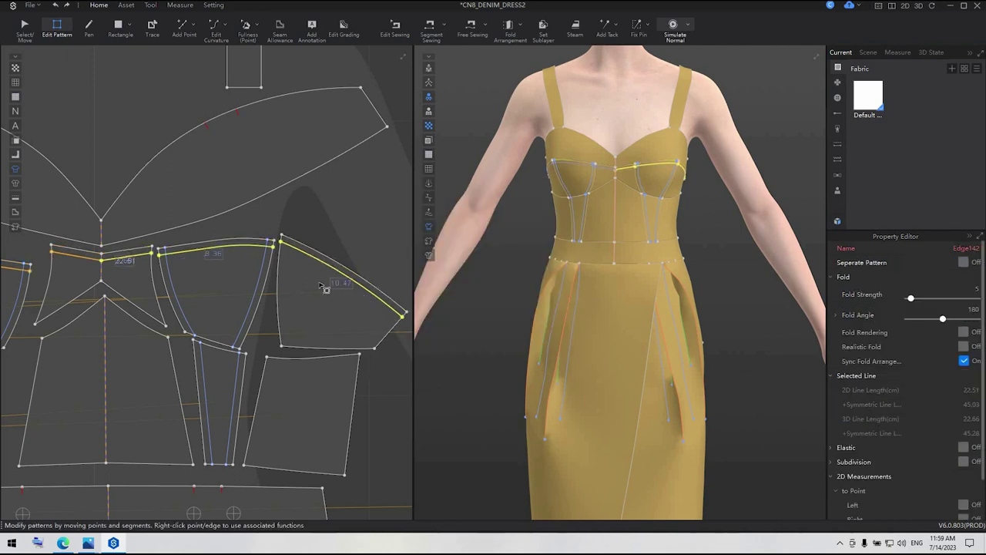
# Add one equidistant internal line at 0.50 cm spacing along both long edges of the shoulder strap
pyautogui.moveTo(320, 285); pyautogui.dragTo(324, 428, button='middle')
pyautogui.click(265, 171)
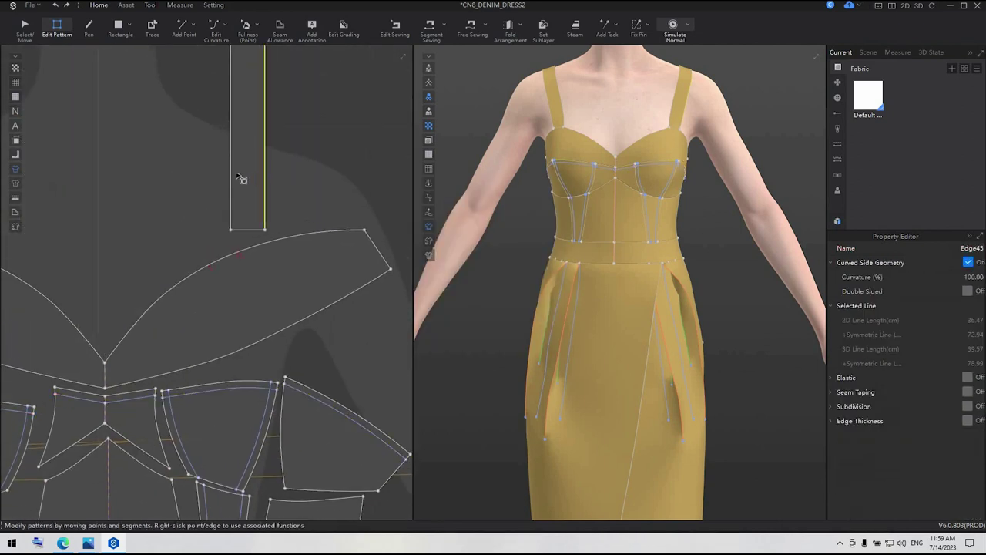
pyautogui.keyDown('shift'); pyautogui.click(231, 177); pyautogui.keyUp('shift')
pyautogui.rightClick(233, 176)
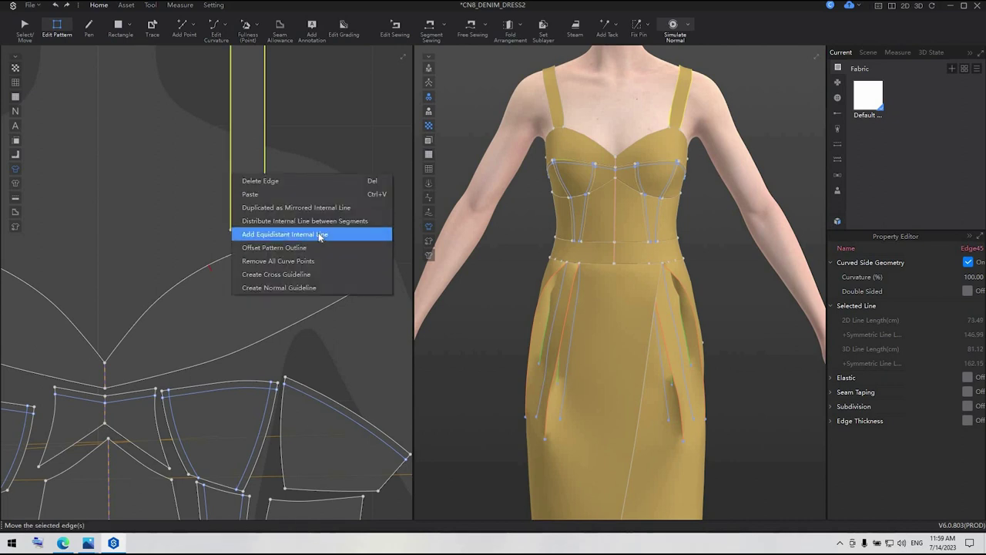
pyautogui.click(323, 231)
pyautogui.click(514, 342)
pyautogui.scroll(-5, 328, 377)
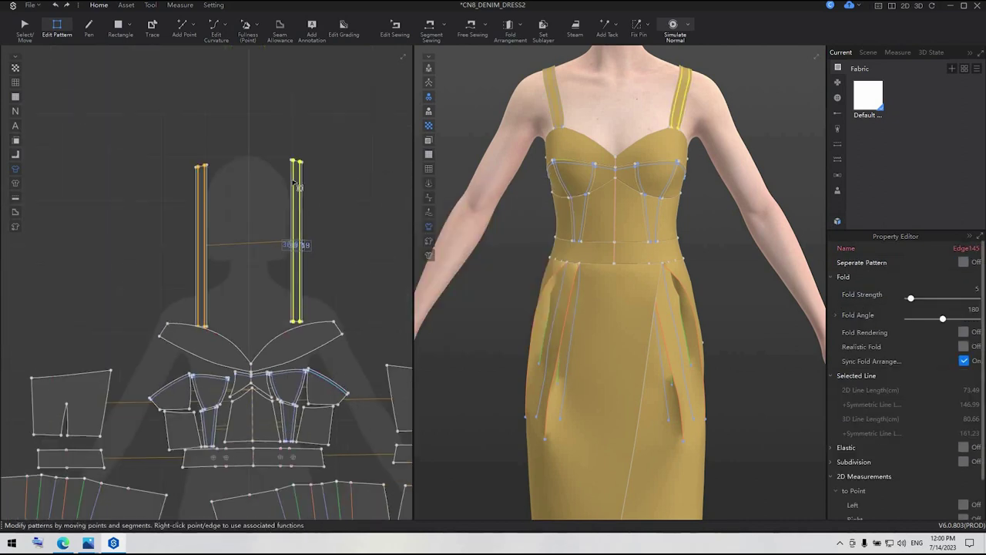
# Add one equidistant internal line at 0.2 cm spacing along the full top and bottom edges of the front waistband
pyautogui.moveTo(279, 433); pyautogui.dragTo(243, 228, button='middle')
pyautogui.scroll(4, 244, 231)
pyautogui.click(252, 296)
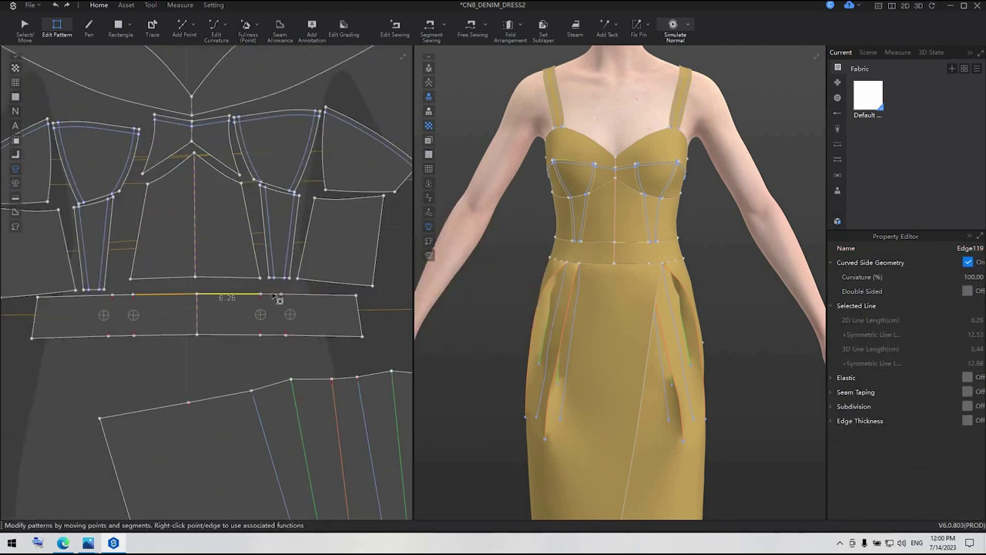
pyautogui.keyDown('shift'); pyautogui.click(255, 338); pyautogui.keyUp('shift')
pyautogui.rightClick(250, 337)
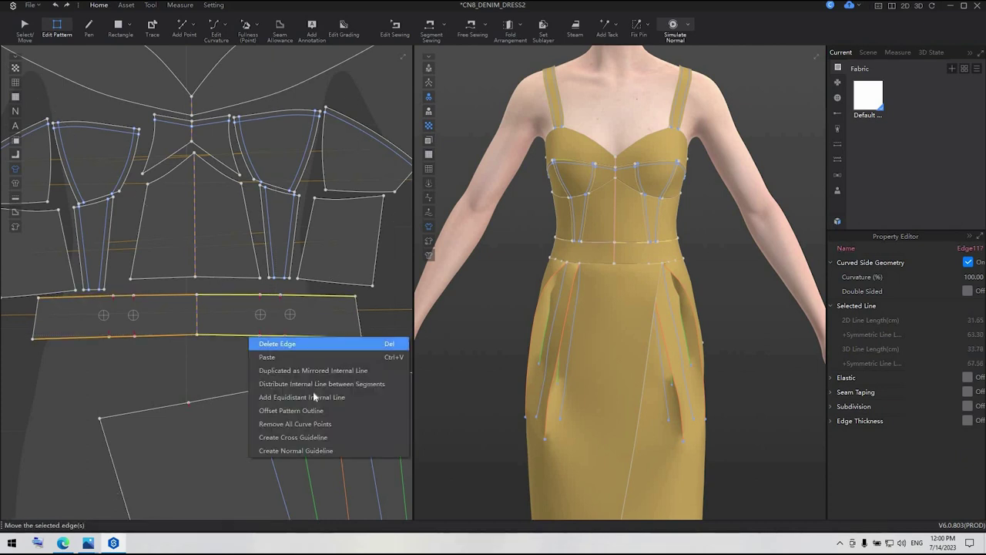
pyautogui.click(375, 398)
pyautogui.click(536, 211)
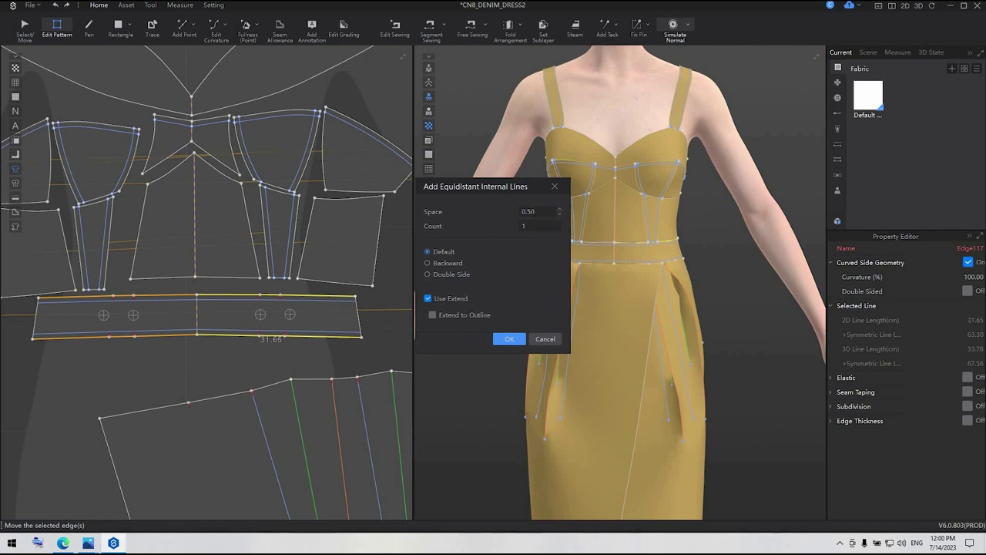
pyautogui.write('2')
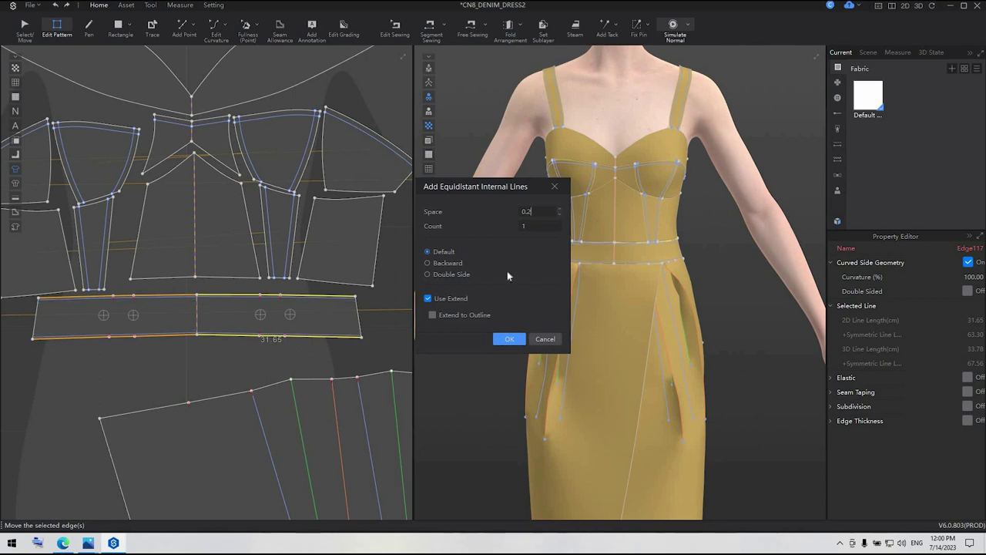
pyautogui.press('Return')
# Add equidistant internal lines along the back waistband's top, bottom and center edges, and the center-back edges of the back bodice and upper skirt
pyautogui.moveTo(356, 355); pyautogui.dragTo(26, 306, button='middle')
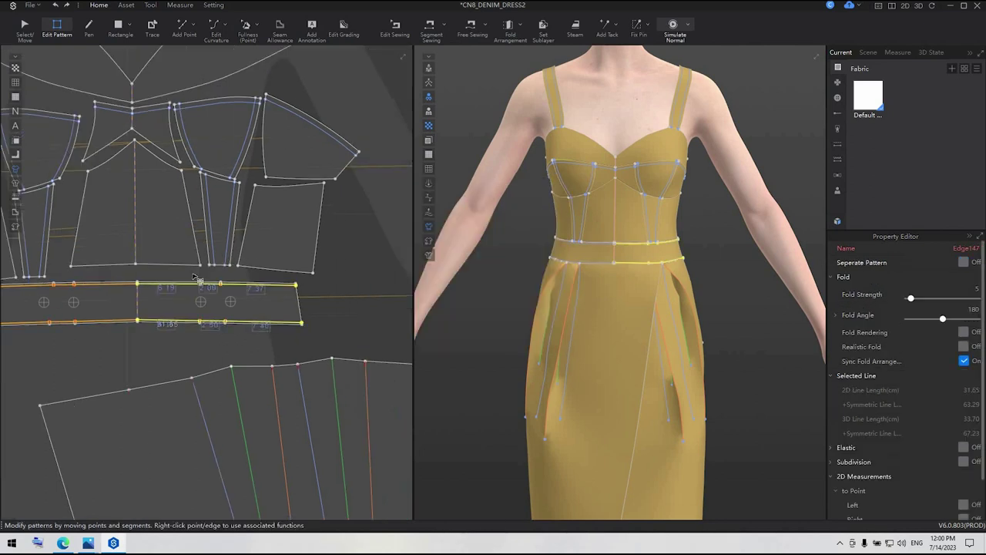
pyautogui.click(226, 278)
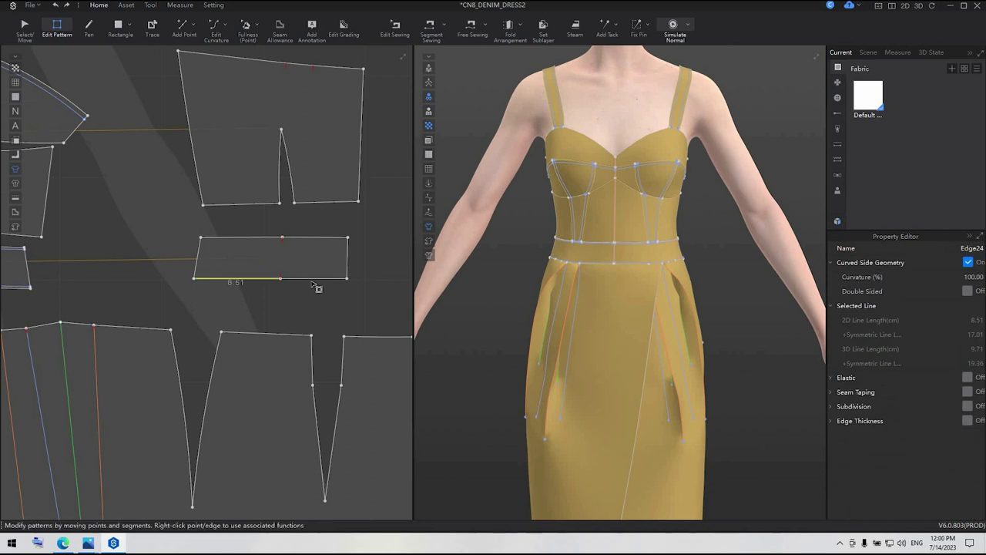
pyautogui.keyDown('shift'); pyautogui.click(254, 237); pyautogui.keyUp('shift')
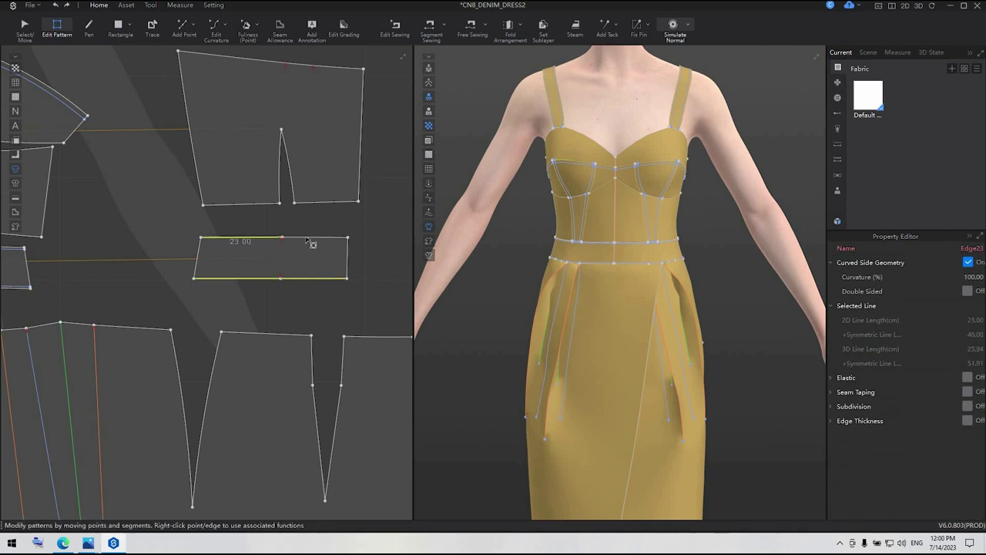
pyautogui.keyDown('shift'); pyautogui.click(360, 189); pyautogui.keyUp('shift')
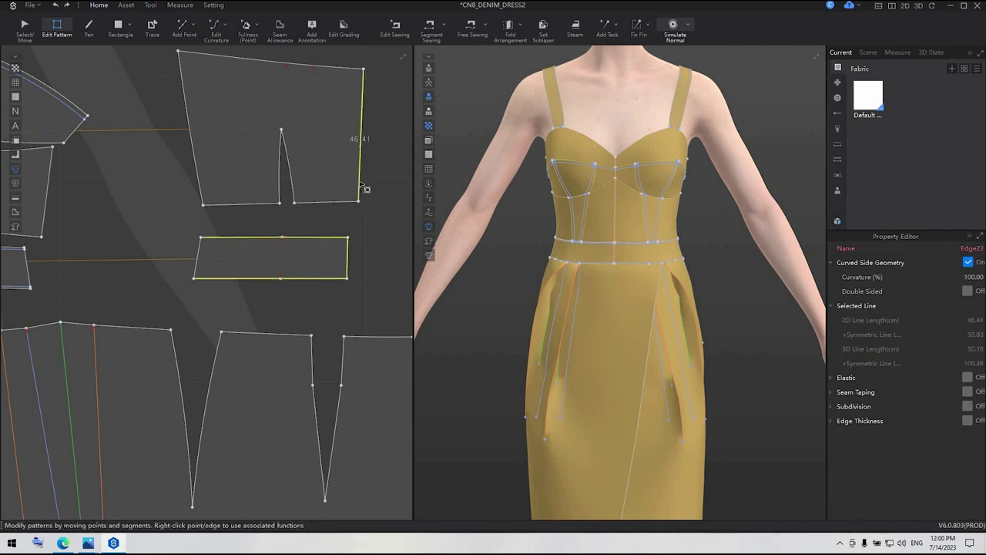
pyautogui.rightClick(378, 202)
pyautogui.rightClick(265, 432)
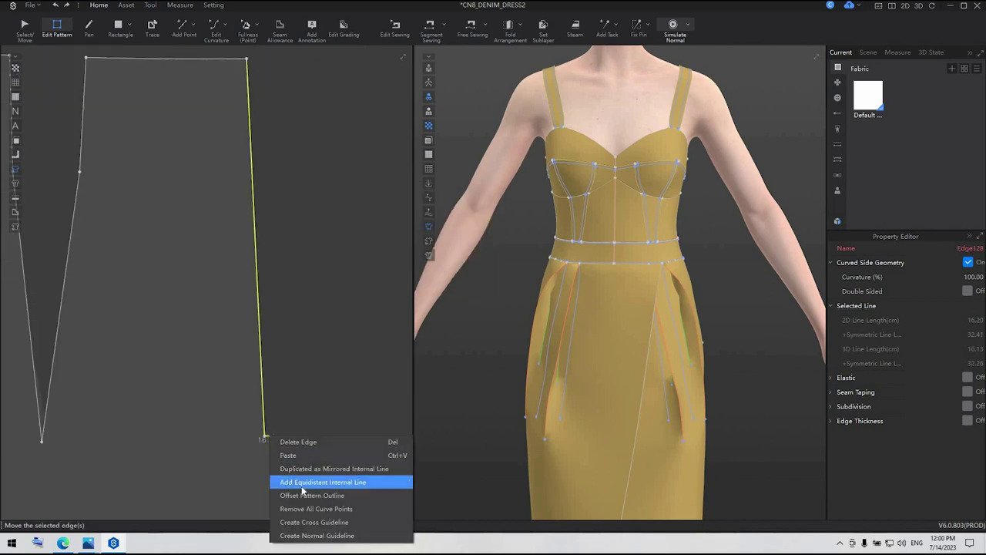
pyautogui.click(301, 478)
pyautogui.press('Return')
pyautogui.scroll(-5, 348, 316)
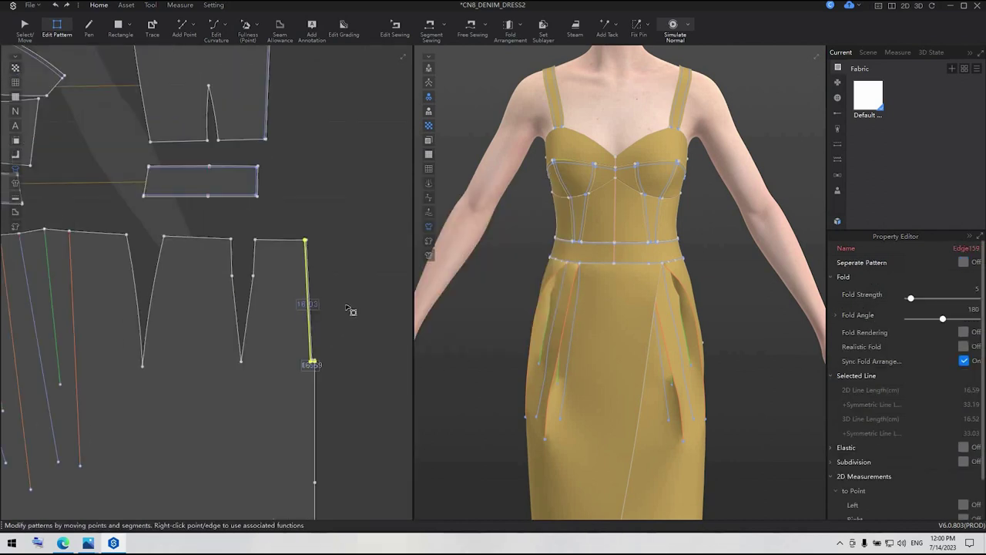
# Give the default topstitch style a golden-brown color, a 0.00 cm offset and a 0.05 cm stitch width
pyautogui.click(839, 146)
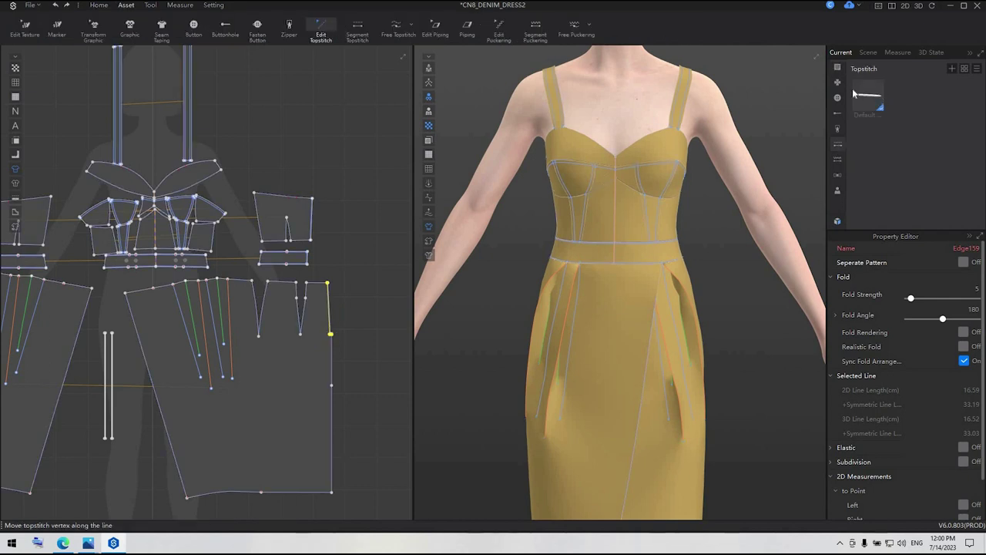
pyautogui.press('Escape')
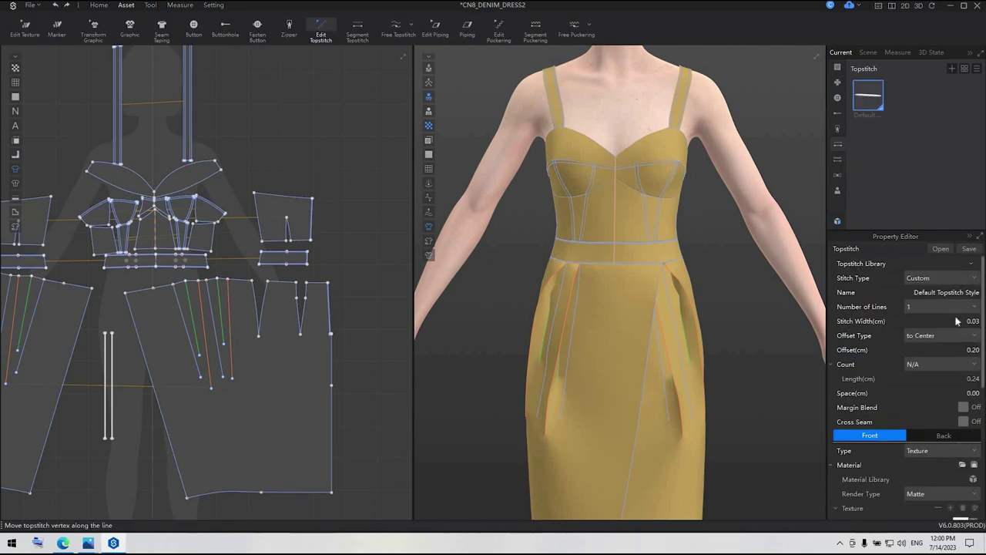
pyautogui.scroll(-3, 959, 420)
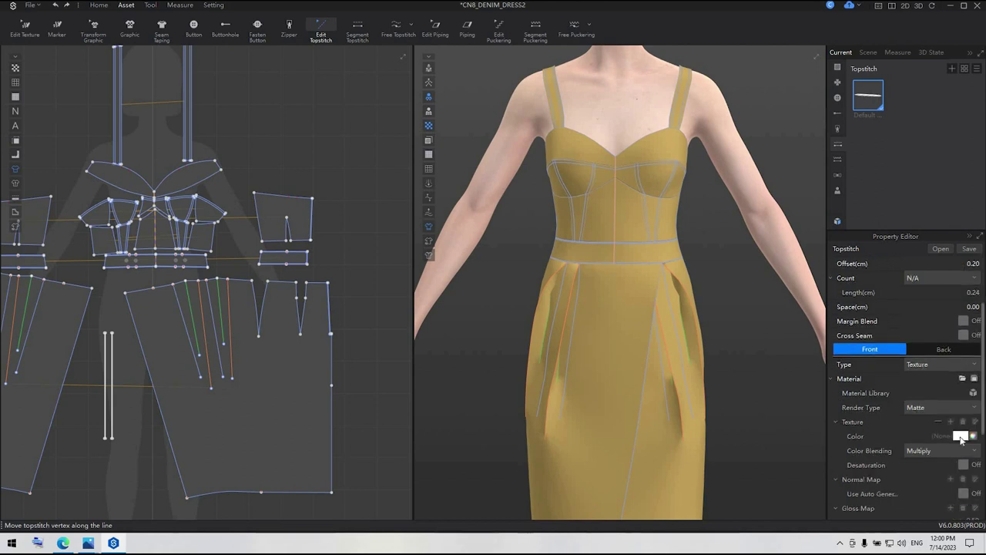
pyautogui.click(960, 436)
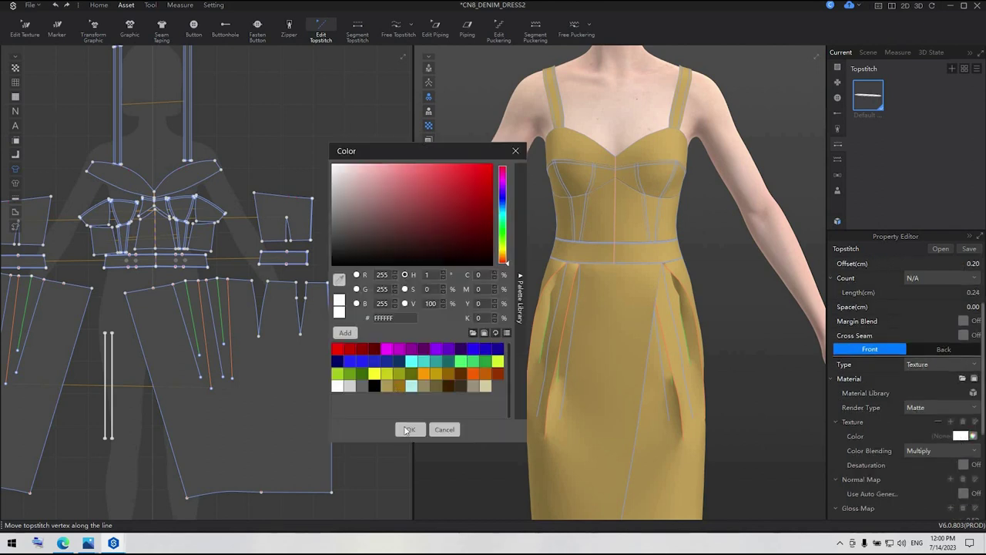
pyautogui.click(408, 429)
pyautogui.scroll(3, 877, 335)
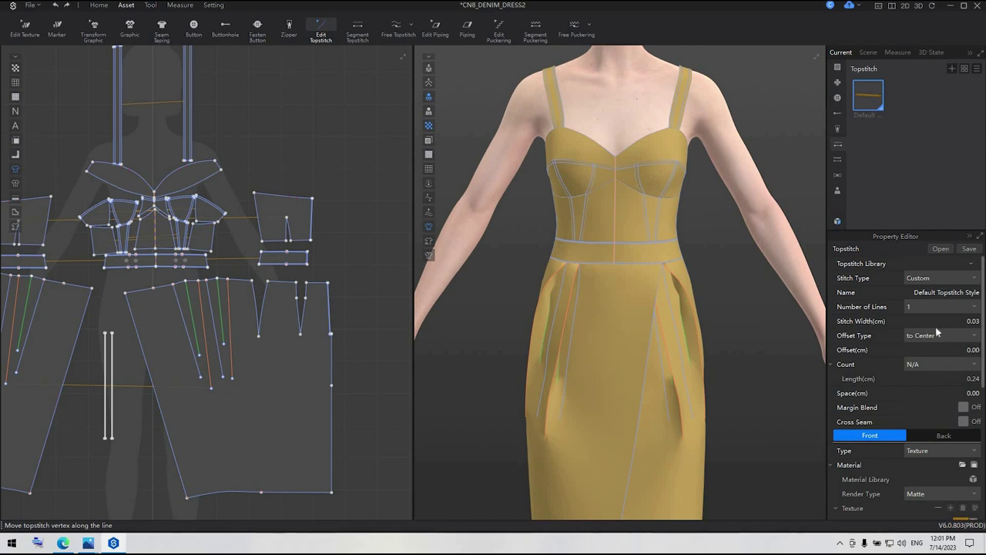
pyautogui.click(975, 322)
pyautogui.write('0.05')
pyautogui.press('Return')
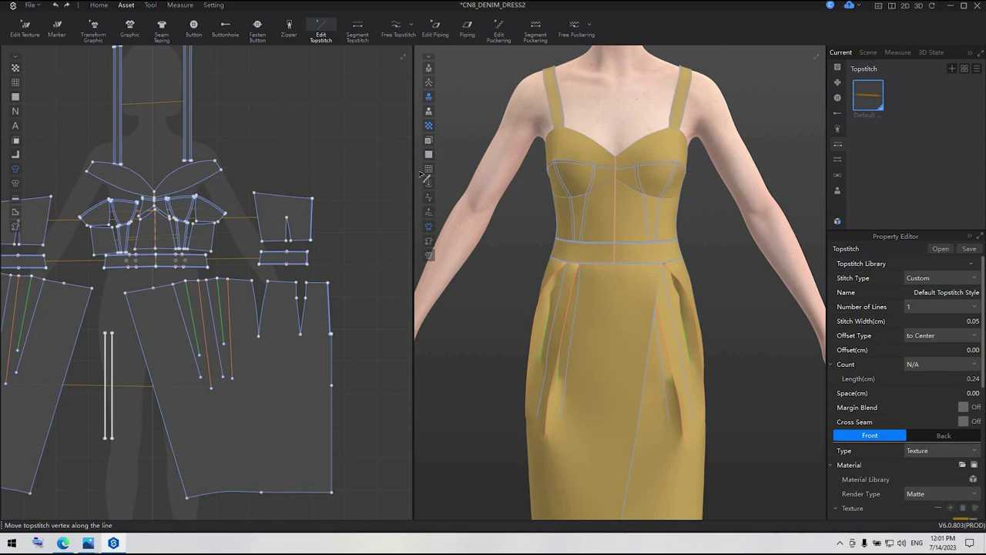
# Apply the default segment topstitch to the outer internal line of the shoulder strap
pyautogui.click(356, 29)
pyautogui.scroll(5, 149, 270)
pyautogui.scroll(2, 178, 197)
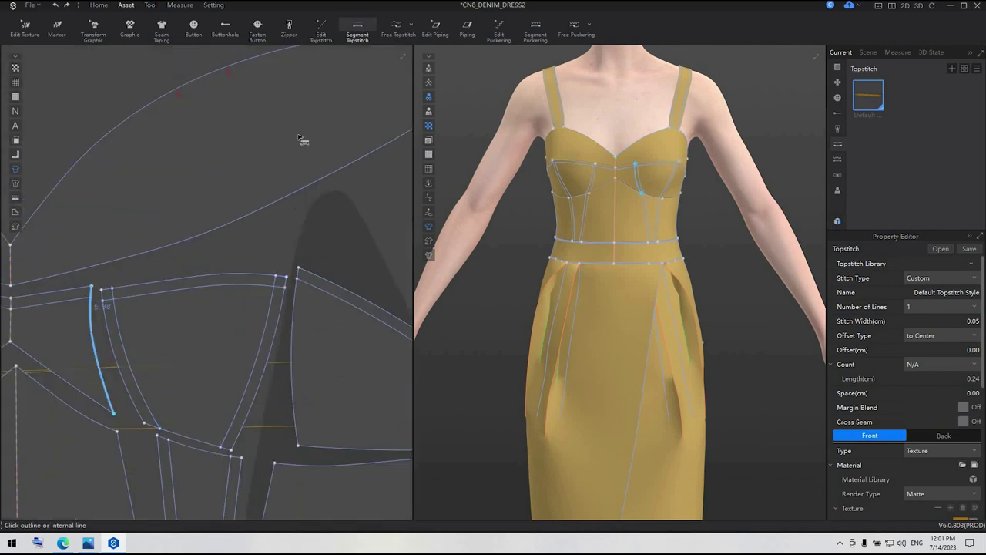
pyautogui.moveTo(319, 125); pyautogui.dragTo(335, 499, button='middle')
pyautogui.scroll(2, 280, 260)
pyautogui.click(677, 123)
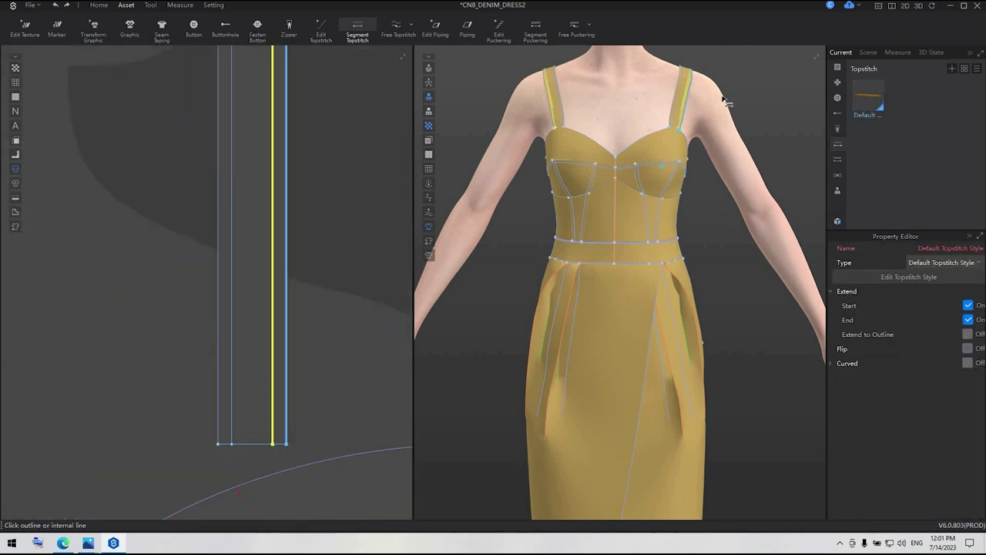
# Examine the shoulder strap's topstitching up close and review the settings of the default topstitch style
pyautogui.scroll(2, 727, 97)
pyautogui.moveTo(725, 99); pyautogui.dragTo(565, 478, button='middle')
pyautogui.scroll(1, 638, 318)
pyautogui.scroll(8, 637, 318)
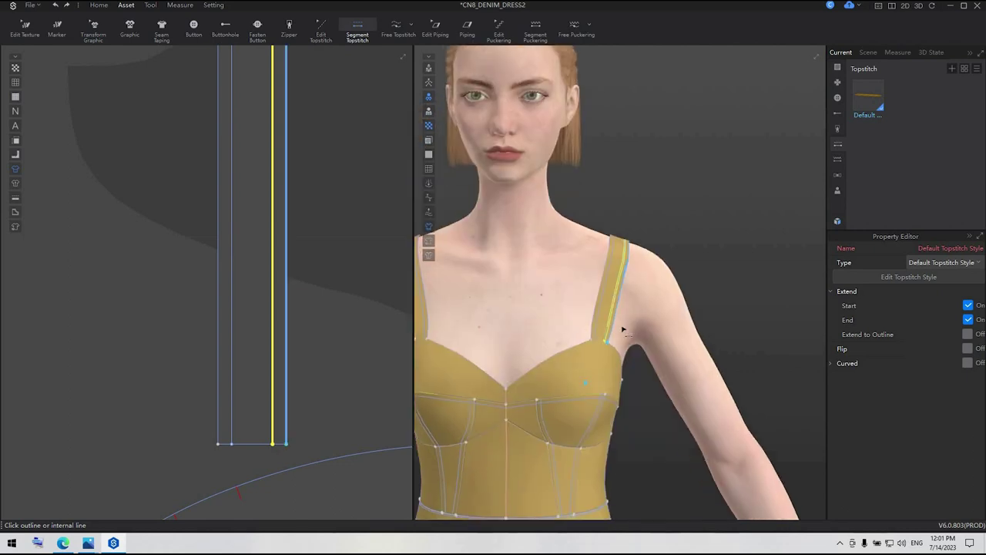
pyautogui.moveTo(712, 261); pyautogui.dragTo(754, 111, button='middle')
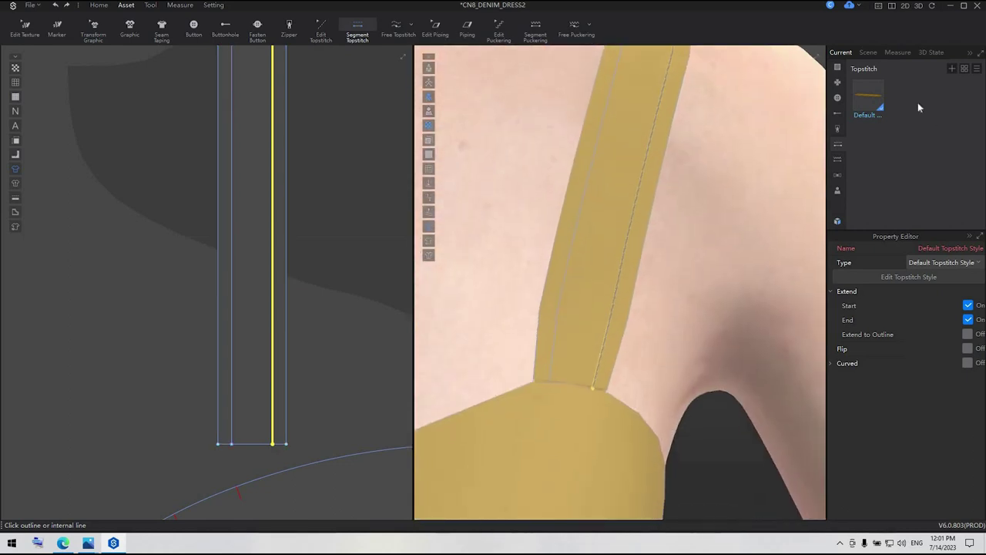
pyautogui.click(864, 101)
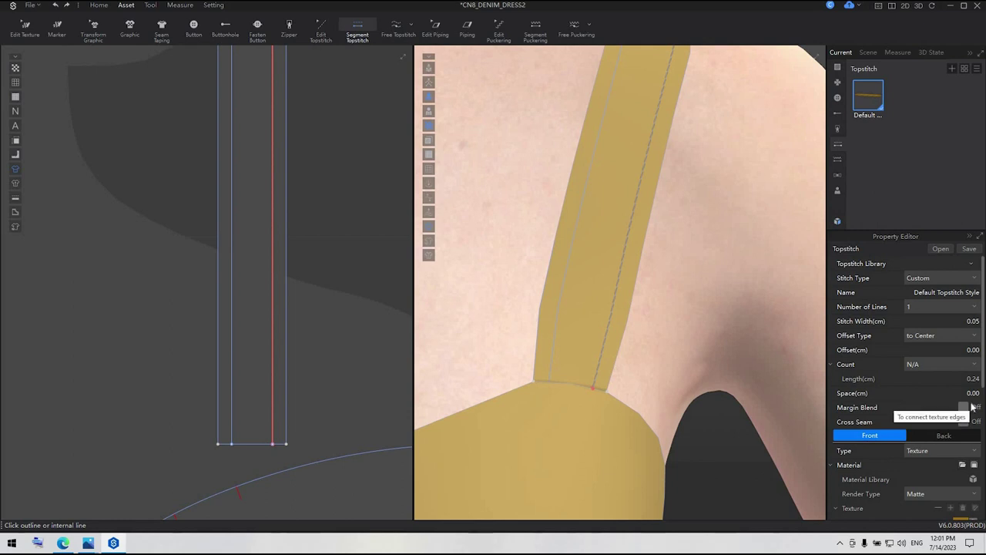
pyautogui.scroll(-1, 938, 397)
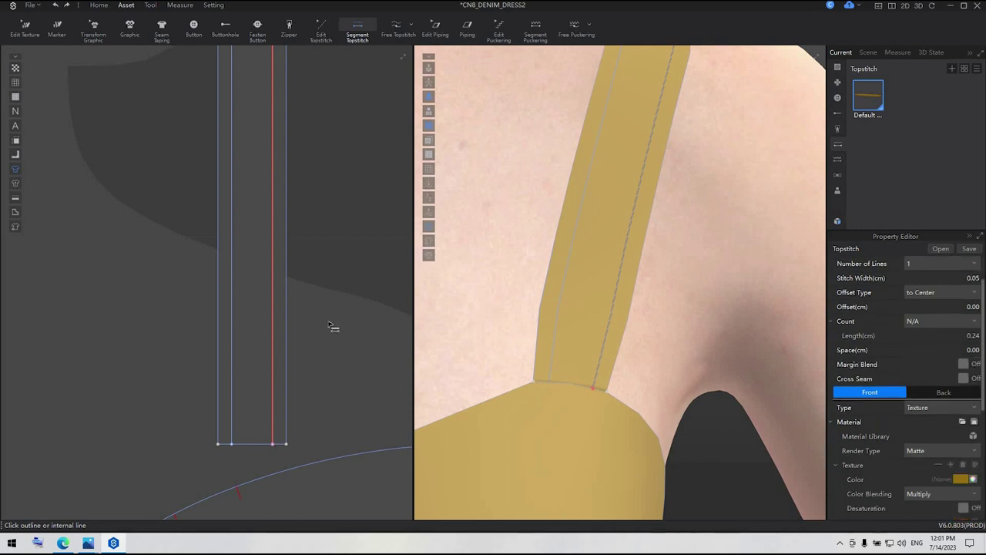
pyautogui.scroll(-5, 332, 326)
pyautogui.scroll(-5, 563, 324)
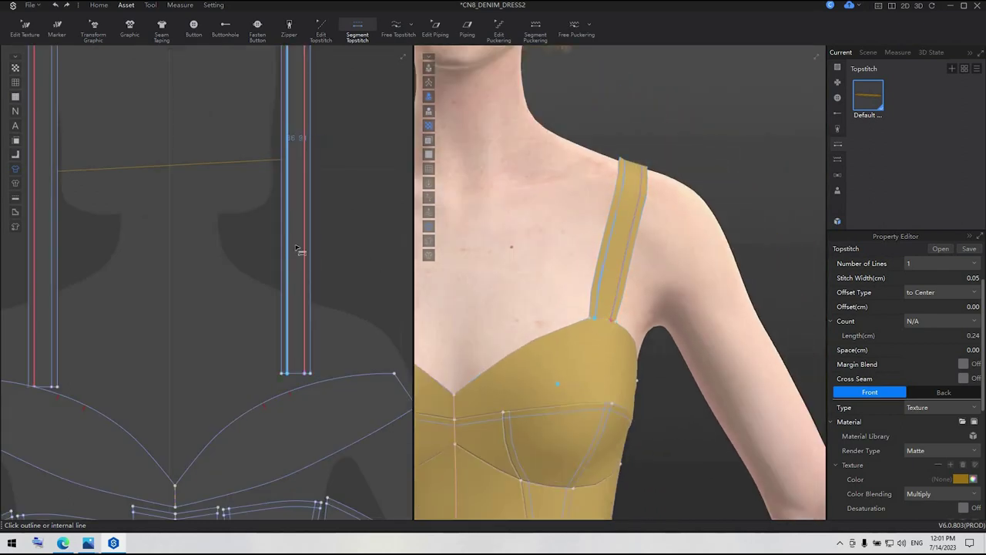
# Add segment topstitching to the strap's remaining internal line, the bust pieces' internal seam lines and the narrow bodice panel below the cup
pyautogui.click(287, 146)
pyautogui.scroll(-3, 343, 299)
pyautogui.moveTo(255, 486); pyautogui.dragTo(262, 337, button='middle')
pyautogui.scroll(4, 262, 338)
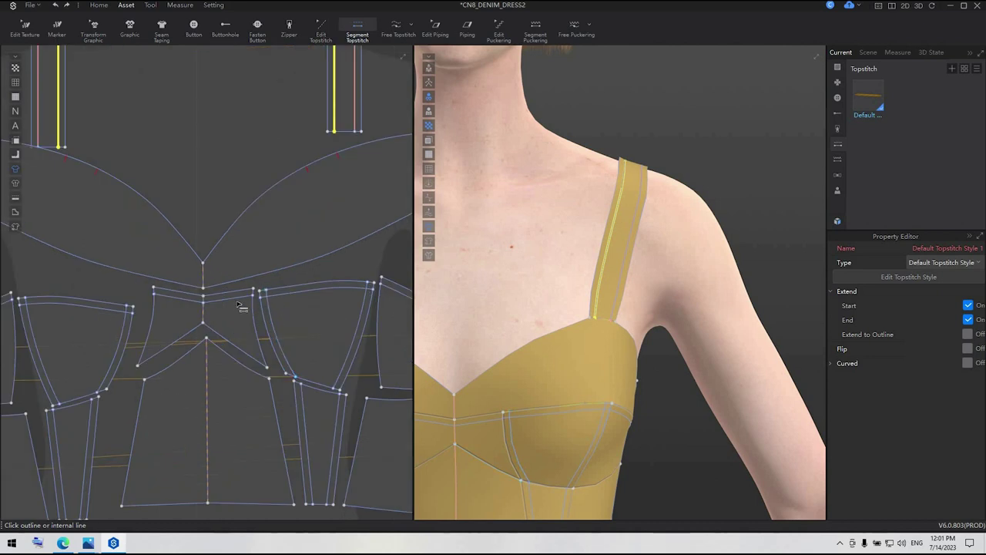
pyautogui.click(235, 299)
pyautogui.click(270, 306)
pyautogui.click(324, 289)
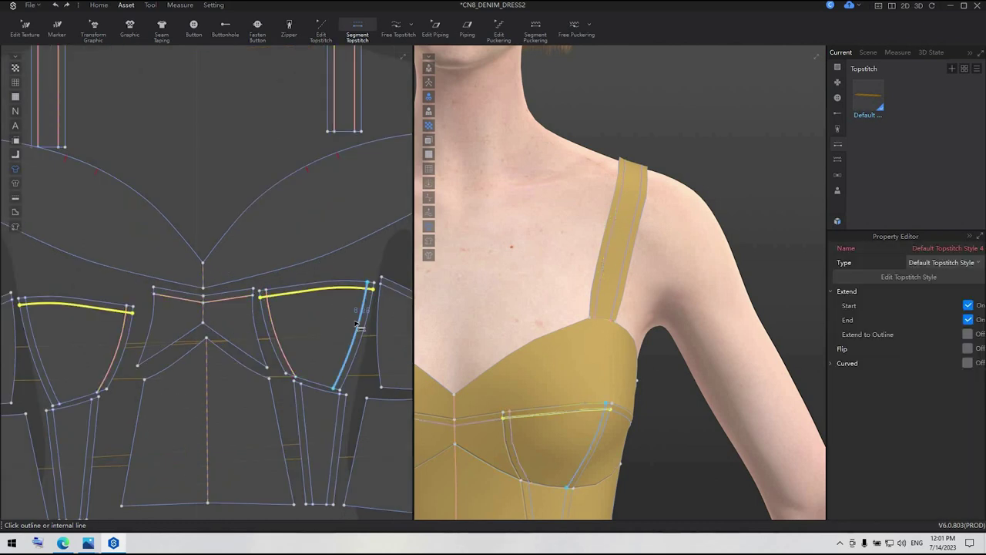
pyautogui.click(357, 324)
pyautogui.click(403, 298)
pyautogui.click(333, 447)
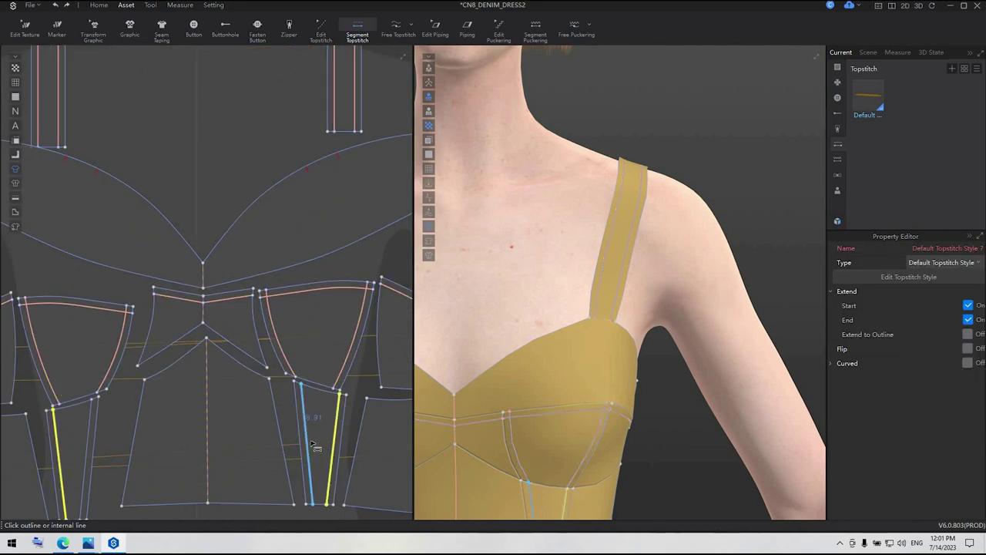
pyautogui.click(308, 446)
# Add segment topstitching along the upper and lower internal lines of the front waistband
pyautogui.moveTo(265, 411); pyautogui.dragTo(239, 163, button='middle')
pyautogui.click(243, 285)
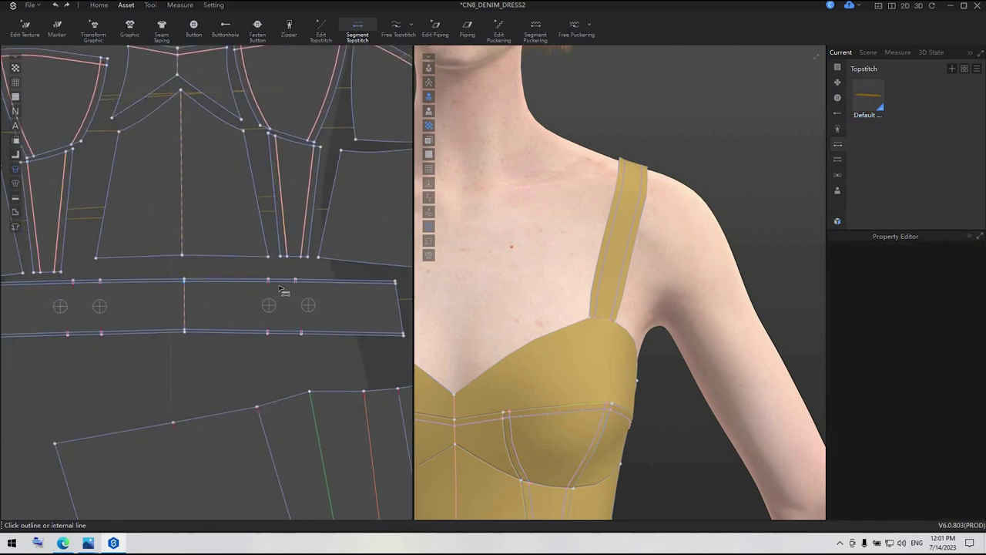
pyautogui.click(281, 286)
pyautogui.click(324, 285)
pyautogui.click(326, 331)
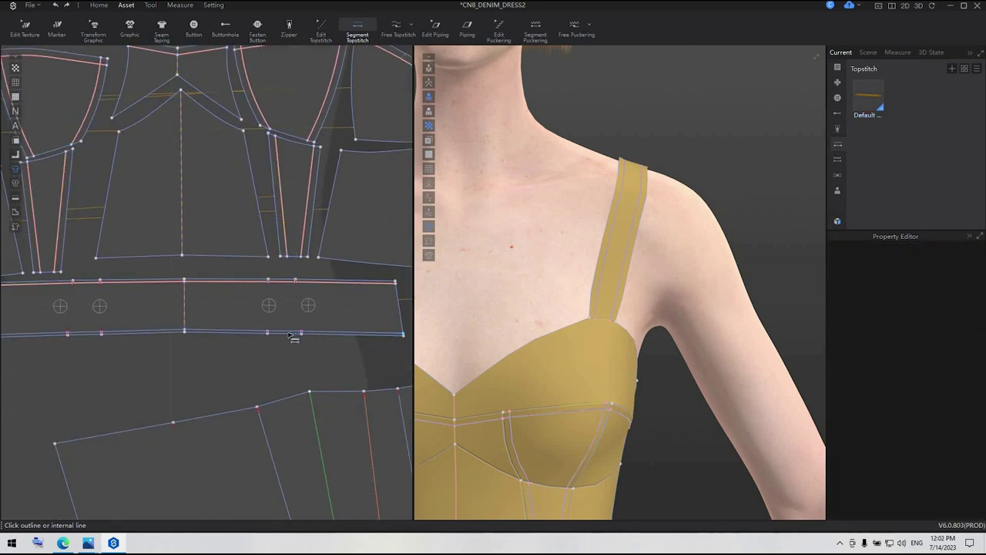
pyautogui.click(289, 332)
pyautogui.click(337, 358)
# Add segment topstitching along the upper and lower lines of the back waistband
pyautogui.scroll(-4, 337, 358)
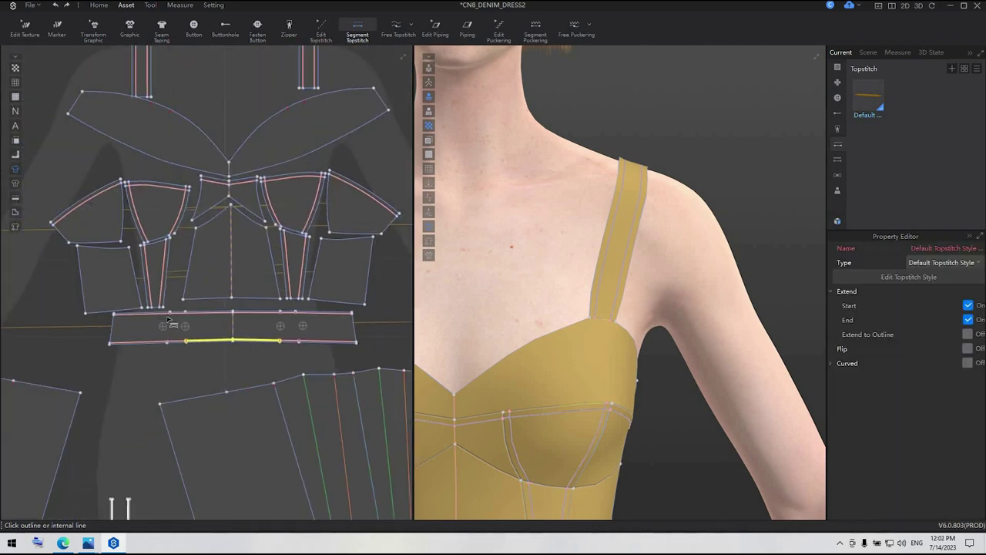
pyautogui.click(283, 320)
pyautogui.click(330, 321)
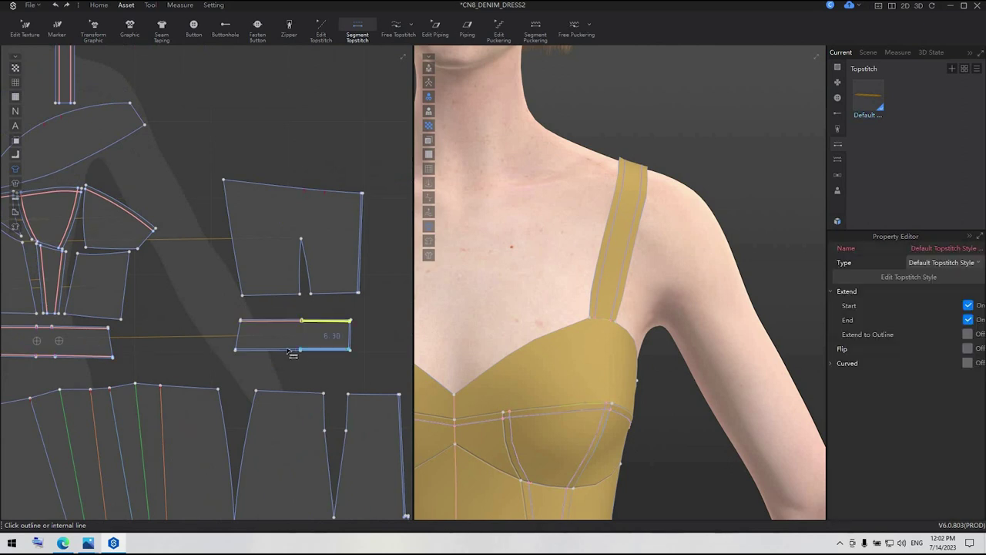
pyautogui.click(281, 350)
pyautogui.click(325, 350)
# Topstitch the centre-back lines of the back waistband, the back bodice and the upper part of the skirt
pyautogui.click(350, 337)
pyautogui.click(359, 266)
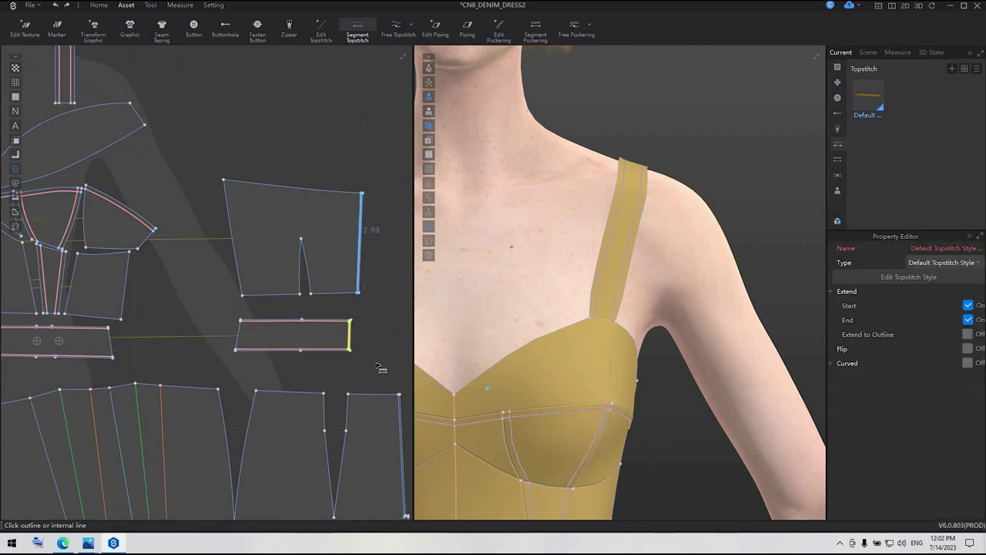
pyautogui.scroll(6, 402, 459)
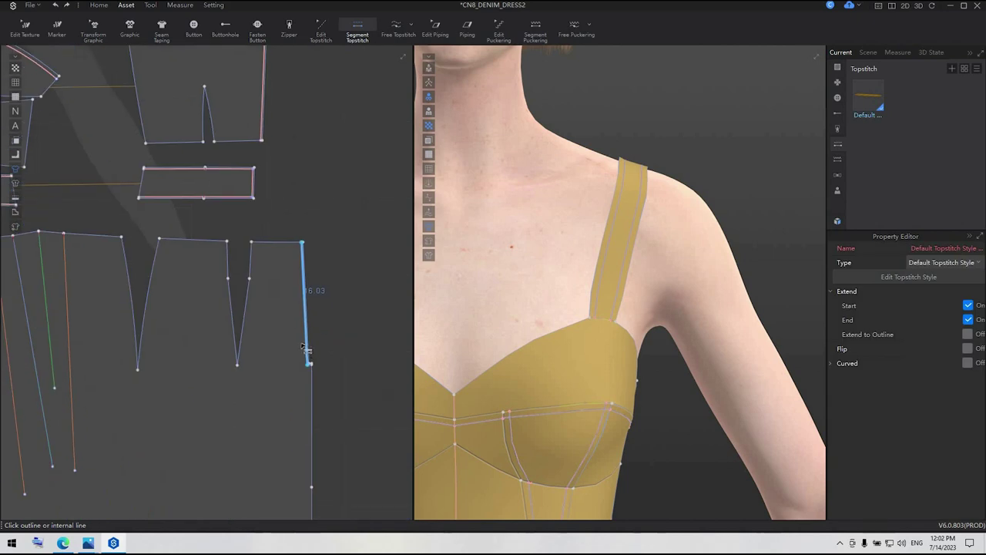
pyautogui.scroll(-8, 379, 334)
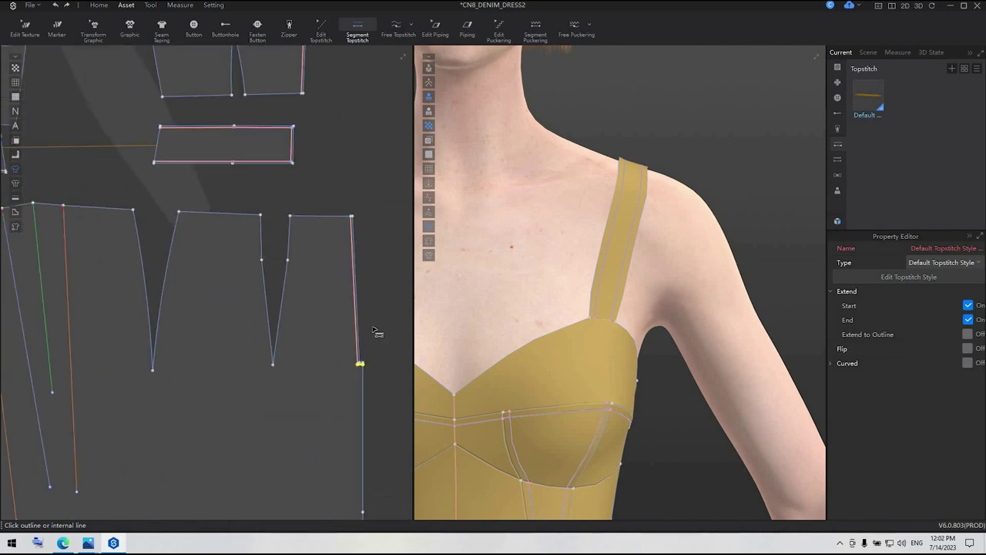
# Briefly simulate the topstitched dress on the avatar
pyautogui.click(97, 7)
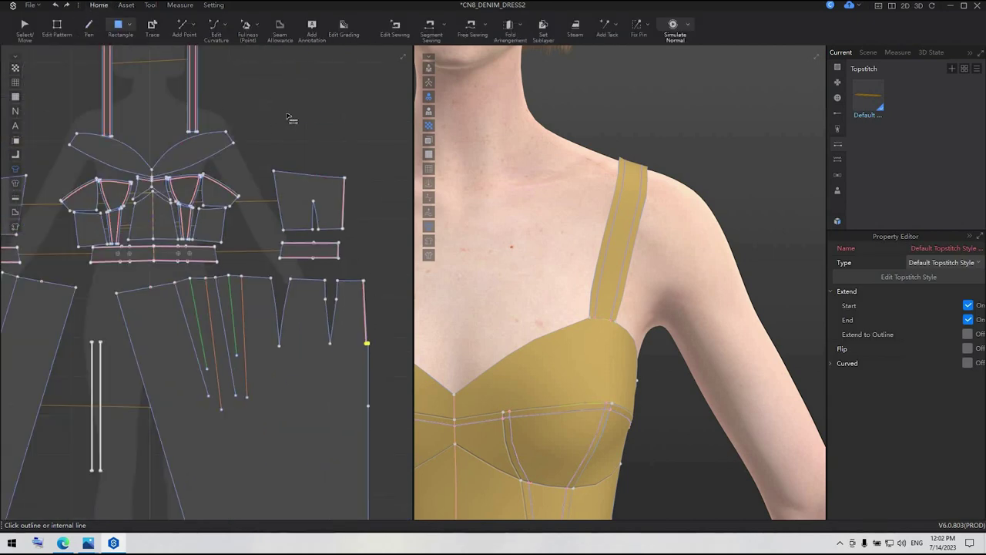
pyautogui.scroll(-3, 299, 129)
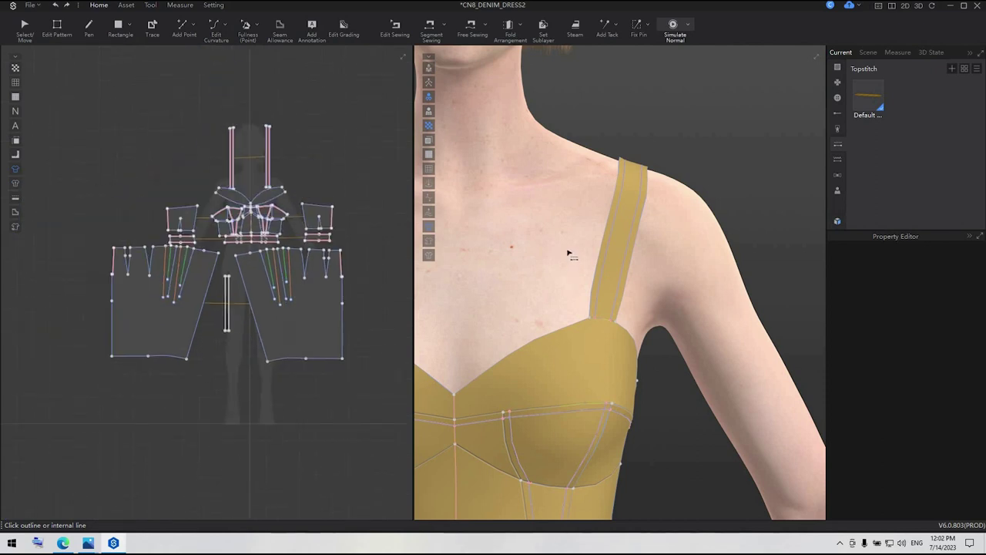
pyautogui.scroll(-10, 568, 232)
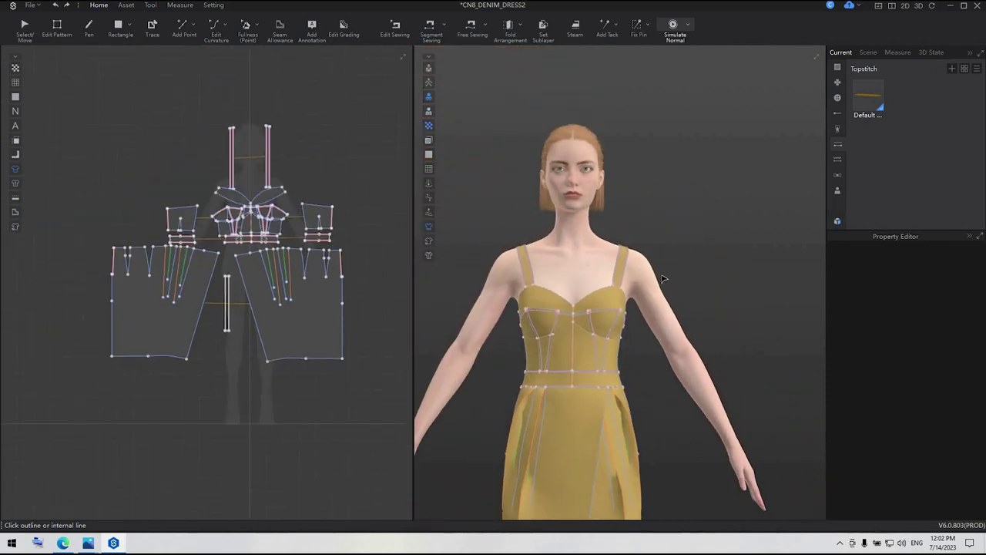
pyautogui.press('space')
pyautogui.press('space')
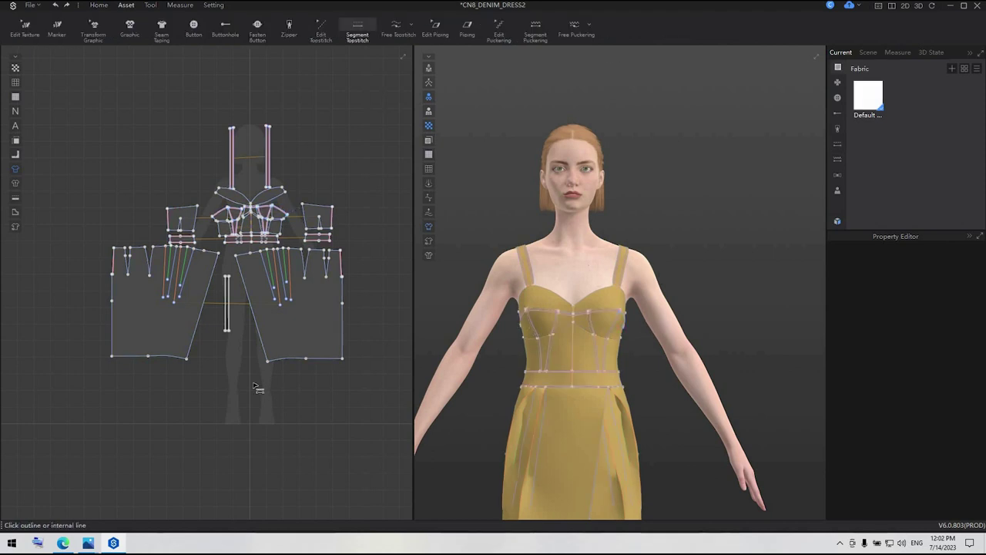
# Generate an inside lining from all strap, bodice and waistband patterns and place it beside the originals
pyautogui.click(93, 6)
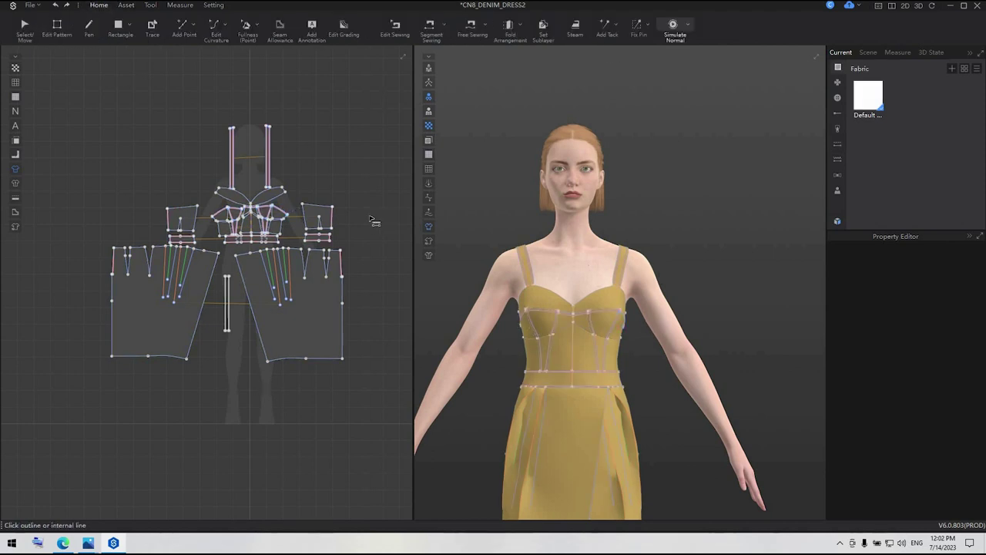
pyautogui.scroll(2, 371, 221)
pyautogui.press('a')
pyautogui.moveTo(61, 72); pyautogui.dragTo(344, 256)
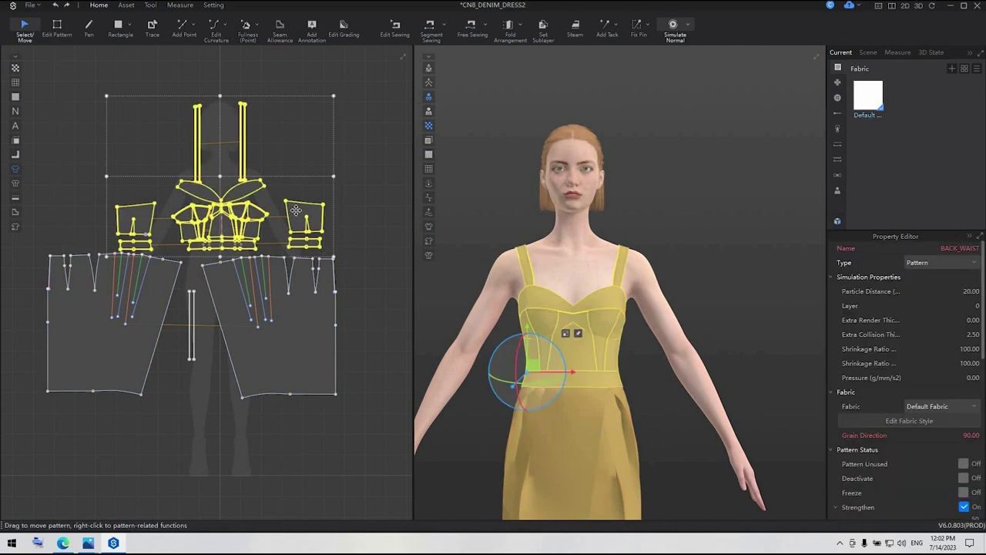
pyautogui.scroll(-2, 296, 210)
pyautogui.rightClick(296, 210)
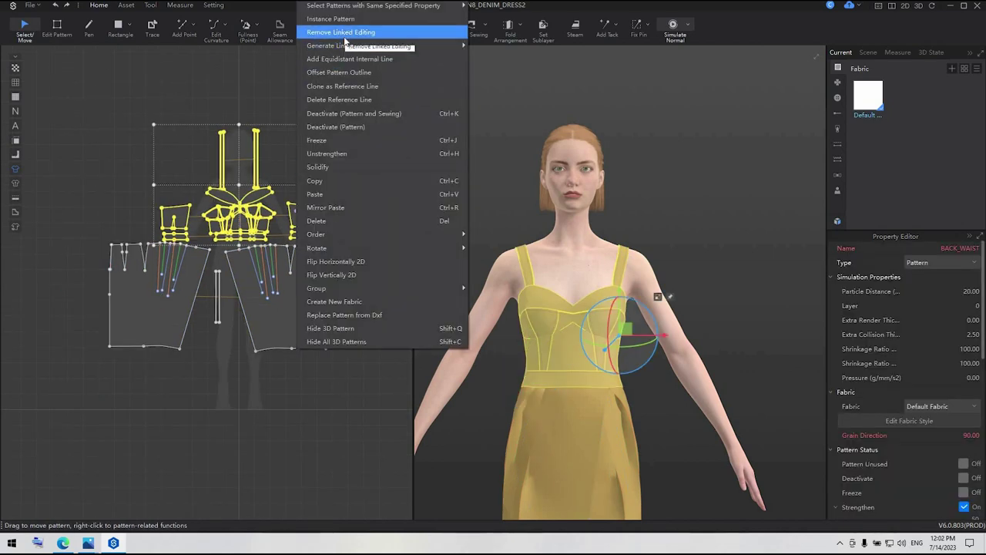
pyautogui.moveTo(431, 46)
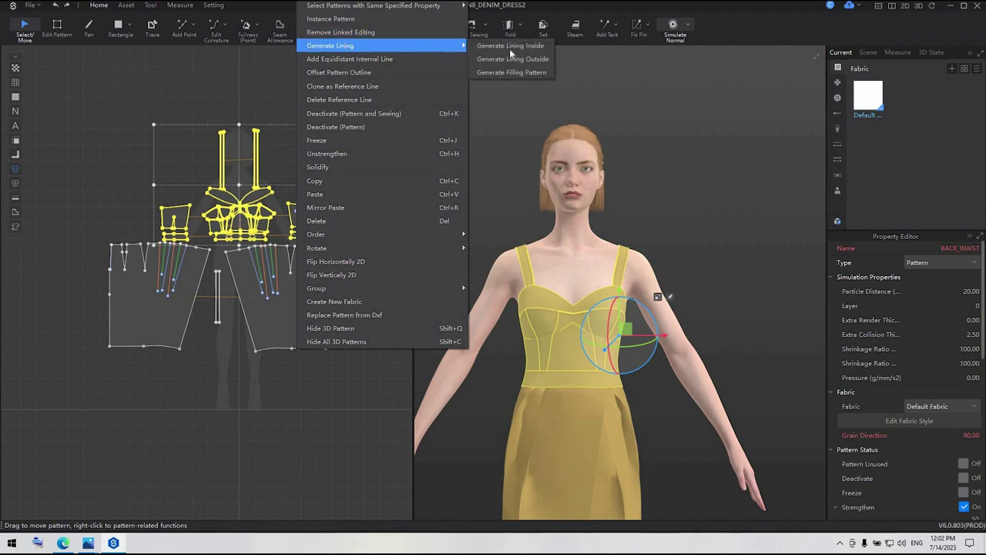
pyautogui.click(501, 44)
pyautogui.click(59, 156)
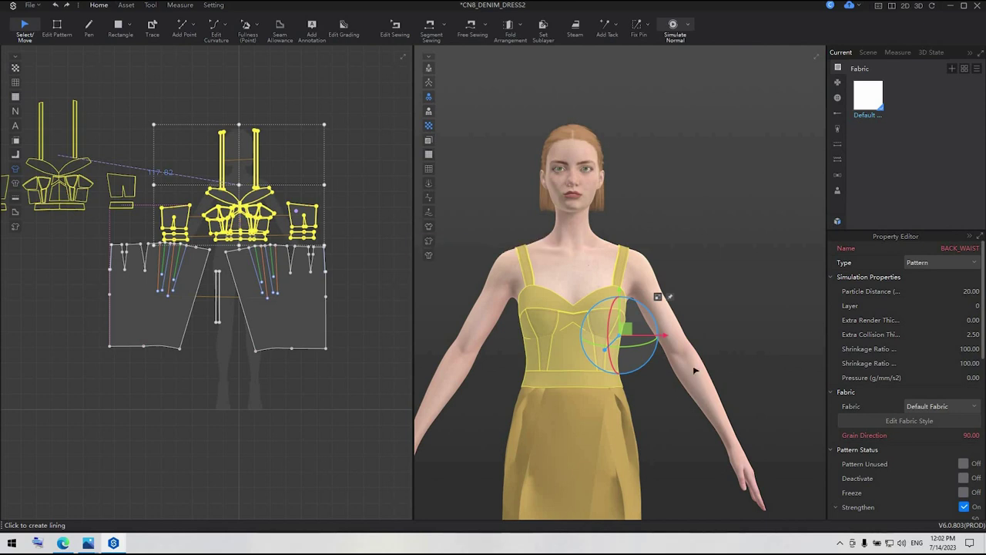
# Simulate the dress with its new lining until it settles on the avatar
pyautogui.scroll(3, 686, 332)
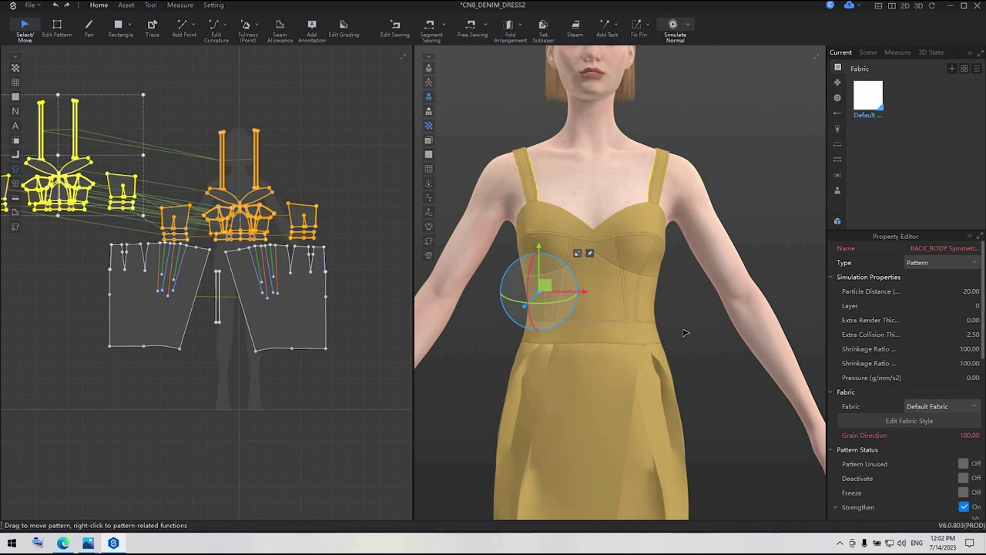
pyautogui.press('space')
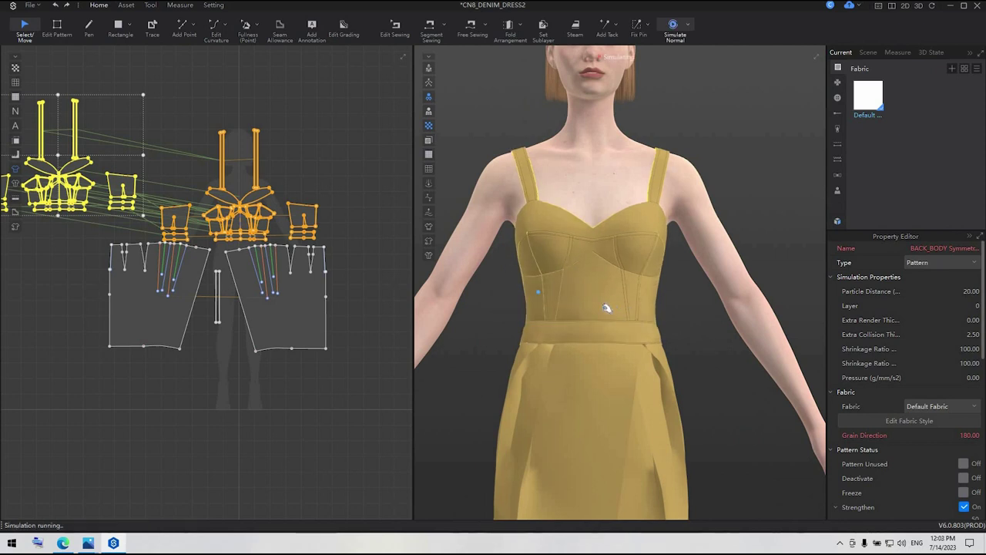
pyautogui.scroll(-1, 625, 311)
pyautogui.press('space')
pyautogui.moveTo(685, 316)
pyautogui.mouseDown(button='right')
pyautogui.moveTo(671, 317)
pyautogui.moveTo(688, 320)
pyautogui.mouseUp(button='right')
pyautogui.press('space')
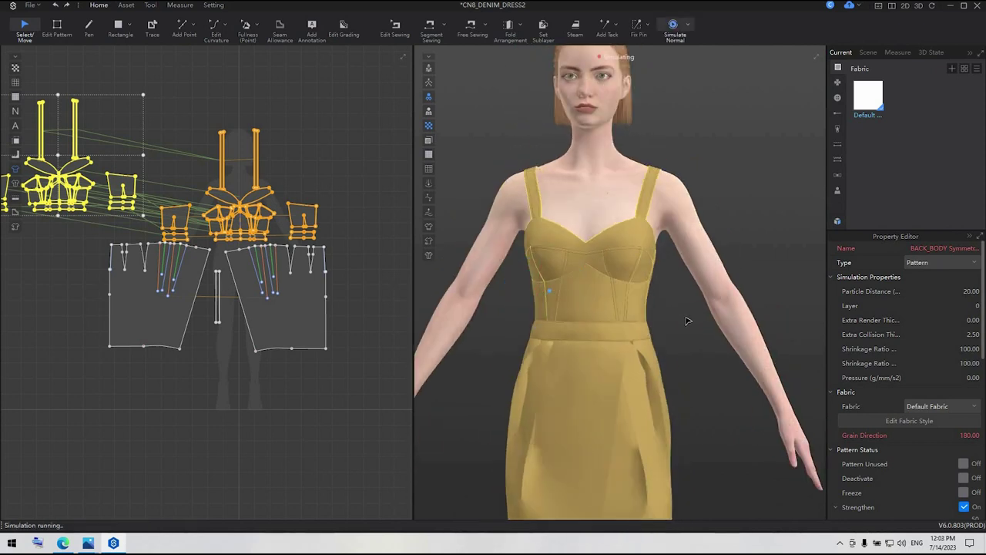
pyautogui.press('space')
# Add one equidistant internal line with 4 cm spacing along the skirt's slanted front edge and hem, with Use Extend on
pyautogui.click(274, 329)
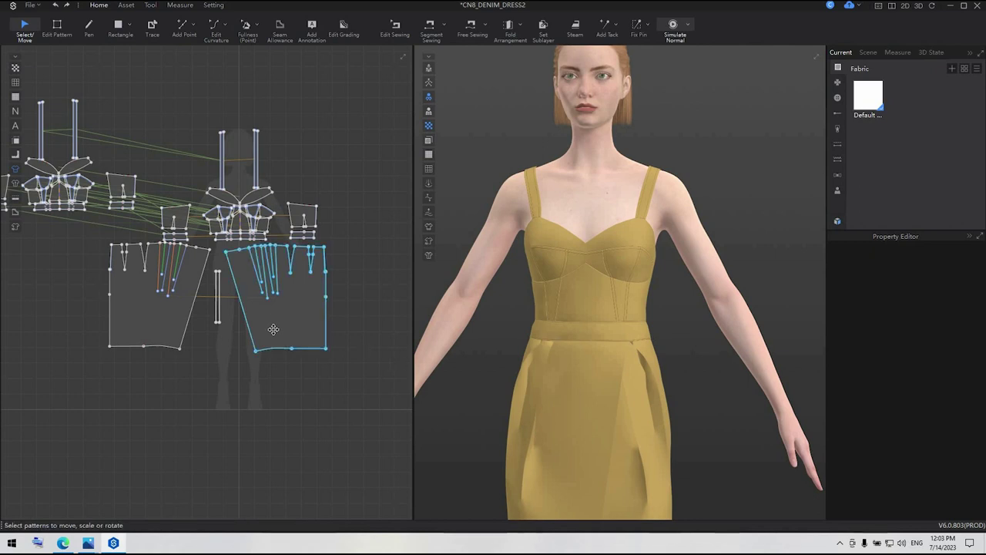
pyautogui.press('Escape')
pyautogui.press('z')
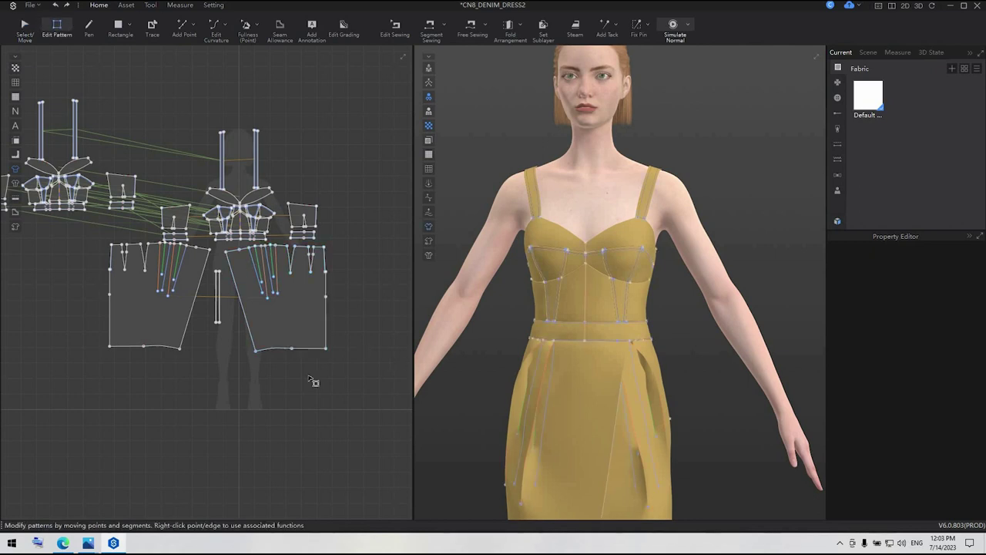
pyautogui.scroll(5, 612, 282)
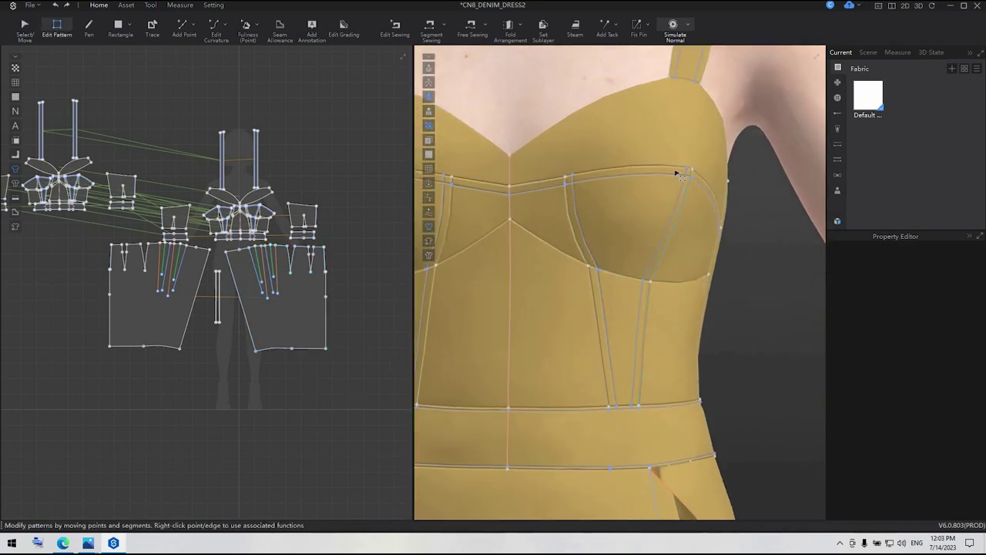
pyautogui.scroll(-5, 593, 256)
pyautogui.click(243, 316)
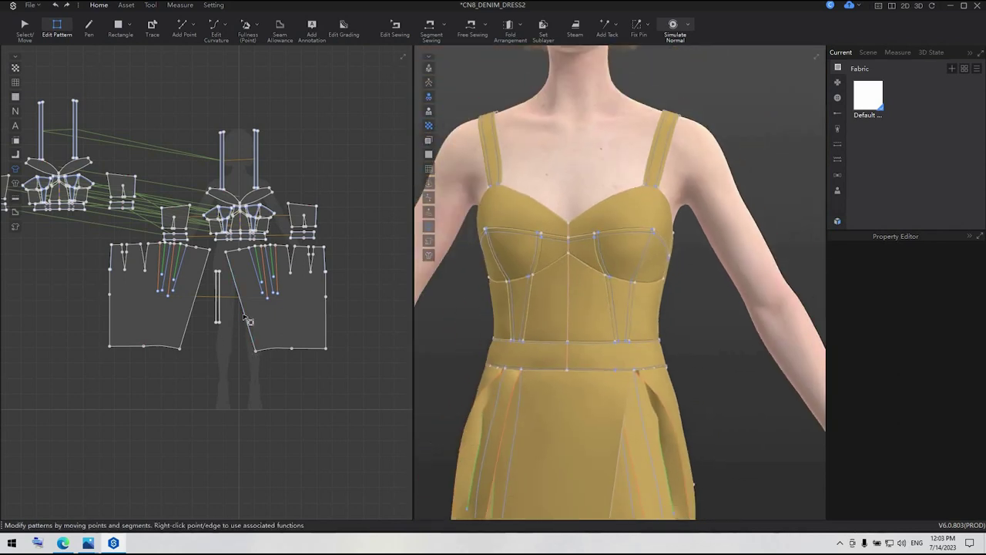
pyautogui.click(243, 316)
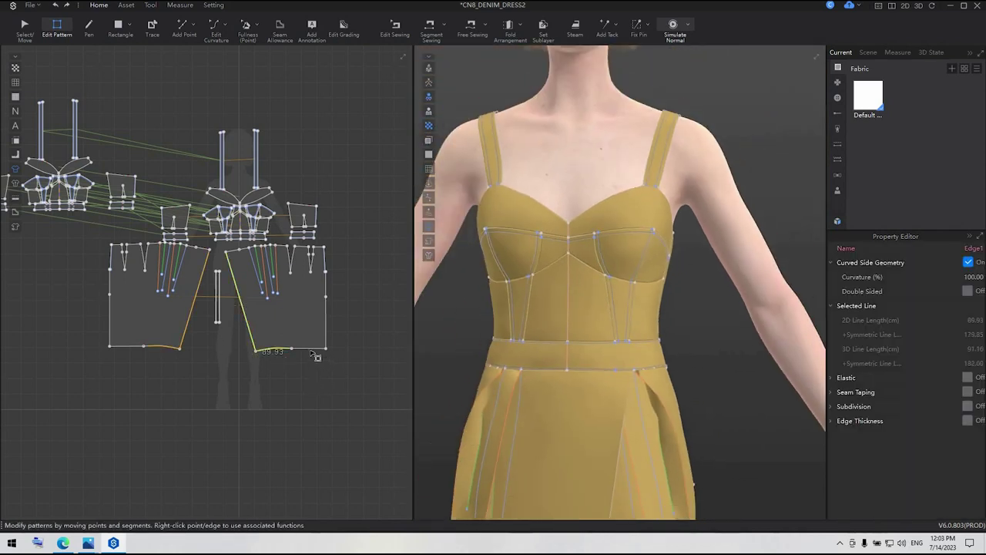
pyautogui.keyDown('shift'); pyautogui.click(310, 349); pyautogui.keyUp('shift')
pyautogui.rightClick(312, 349)
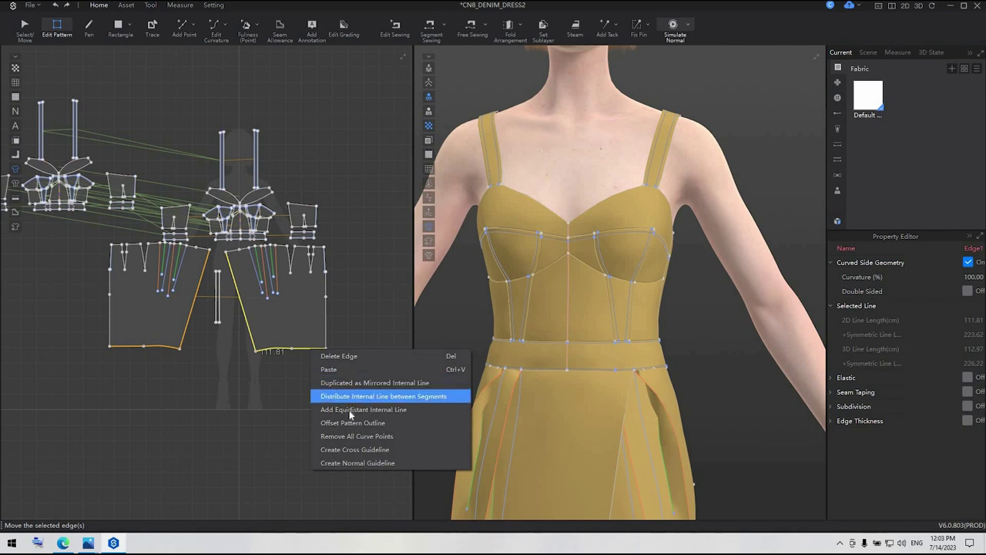
pyautogui.click(350, 411)
pyautogui.write('4')
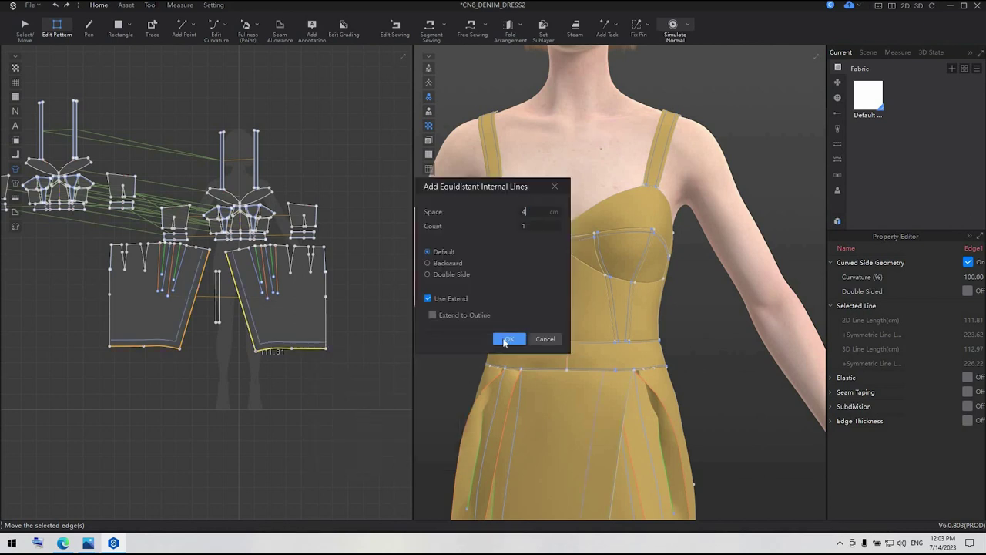
pyautogui.click(507, 339)
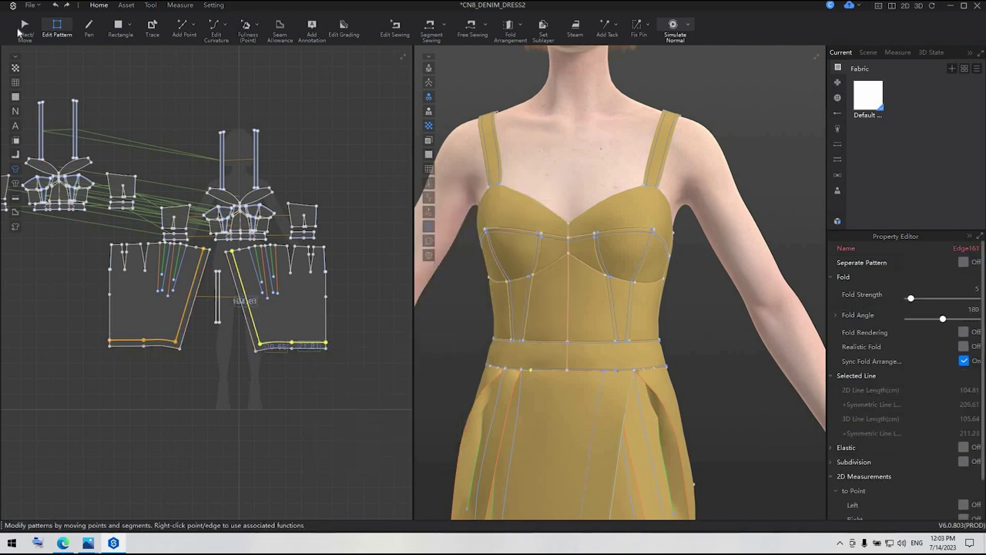
# Copy the skirt pattern and paste the duplicate in the empty area below the original skirt
pyautogui.press('a')
pyautogui.rightClick(284, 316)
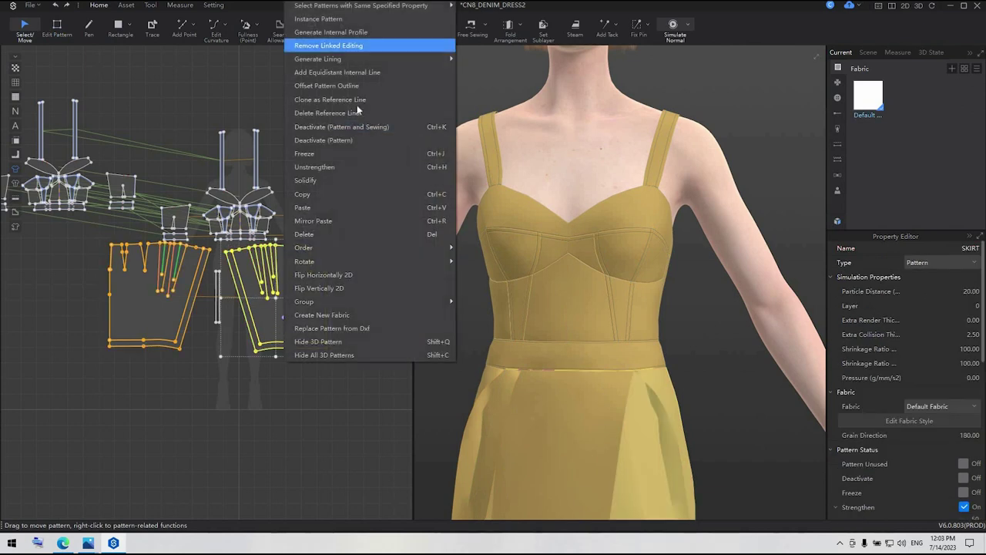
pyautogui.click(339, 193)
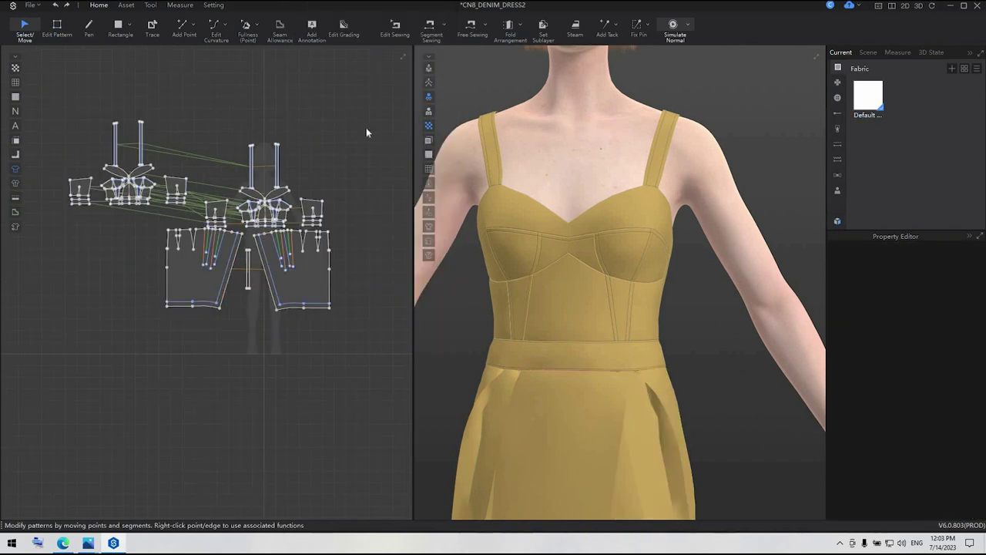
pyautogui.rightClick(348, 102)
pyautogui.click(370, 116)
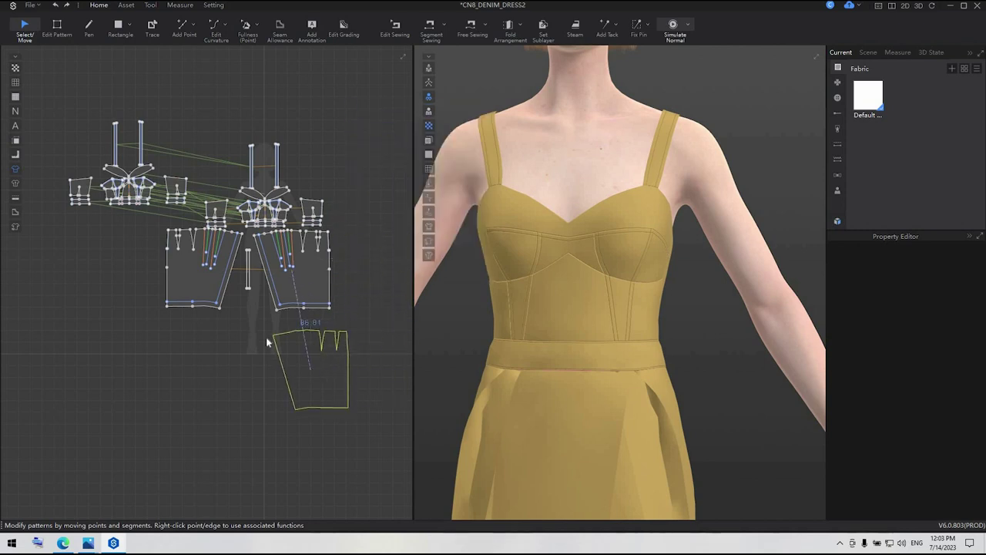
pyautogui.click(268, 342)
# Cut the copied skirt along its slanted-front and hem internal lines, and delete the large inner piece to leave the facing strip
pyautogui.press('z')
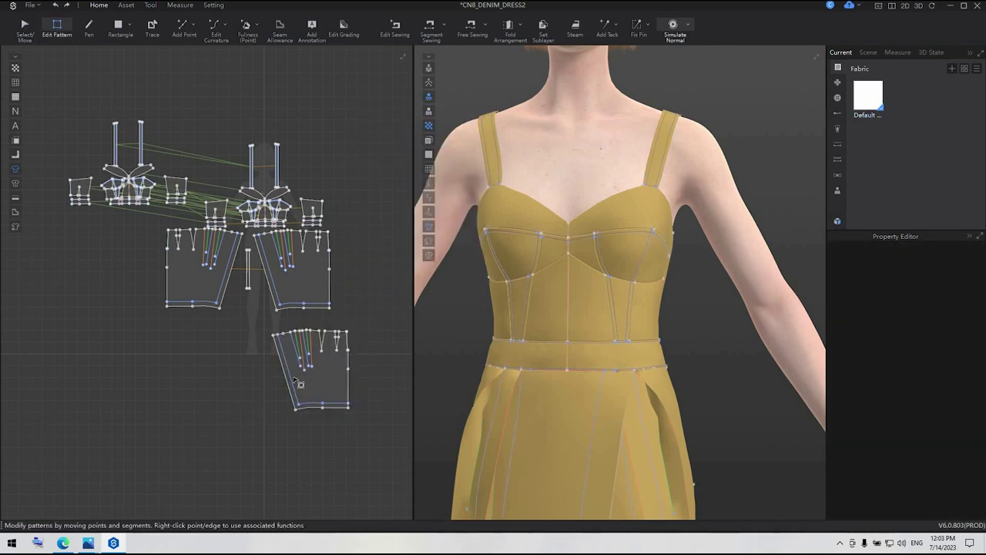
pyautogui.click(294, 388)
pyautogui.keyDown('shift'); pyautogui.click(342, 405); pyautogui.keyUp('shift')
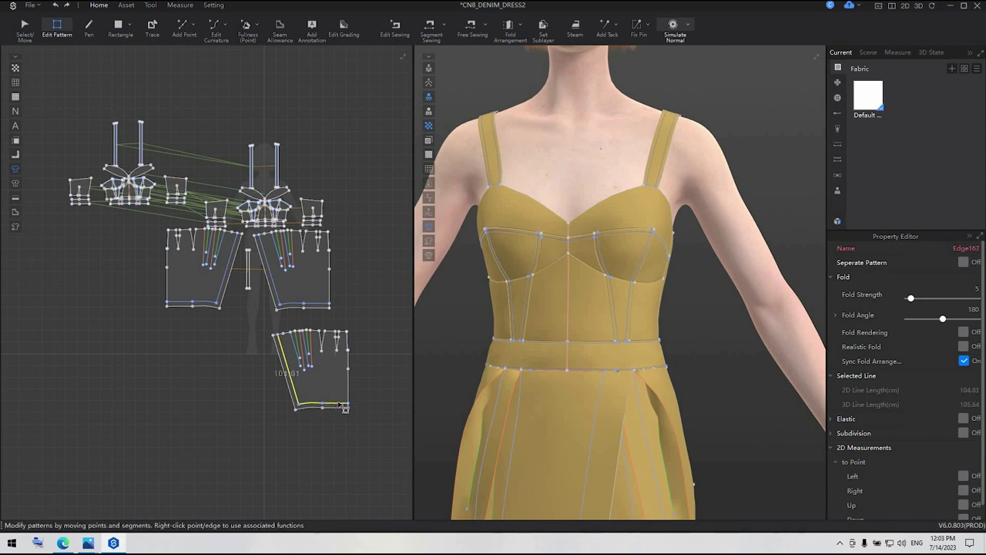
pyautogui.rightClick(343, 405)
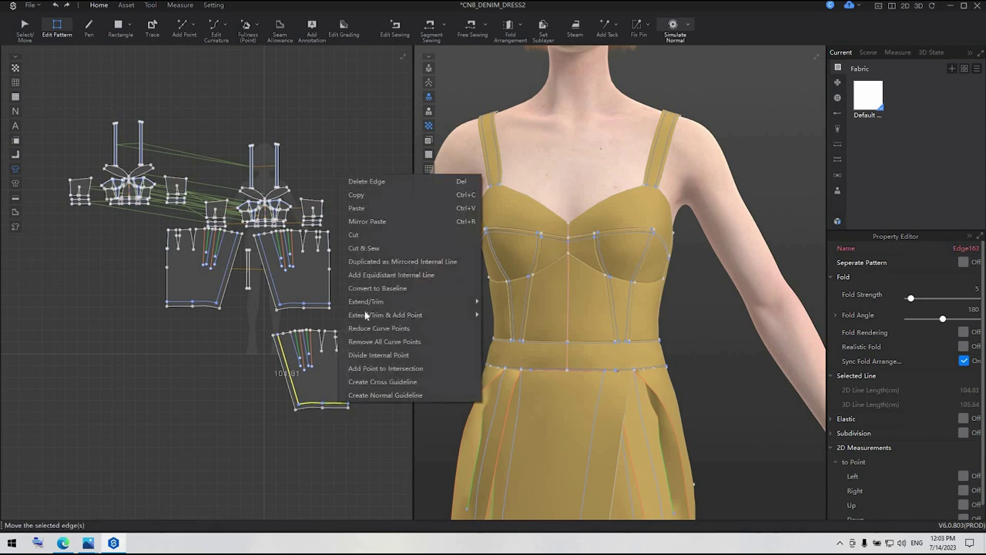
pyautogui.click(353, 235)
pyautogui.press('a')
pyautogui.click(337, 367)
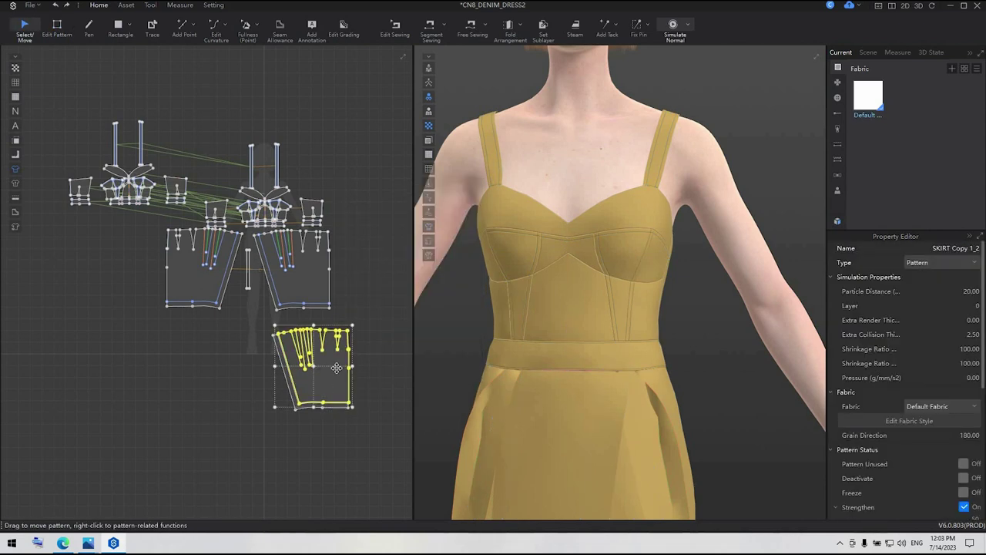
pyautogui.press('Delete')
# Move the L-shaped facing strip in 3D to stand beside the avatar's skirt
pyautogui.click(317, 405)
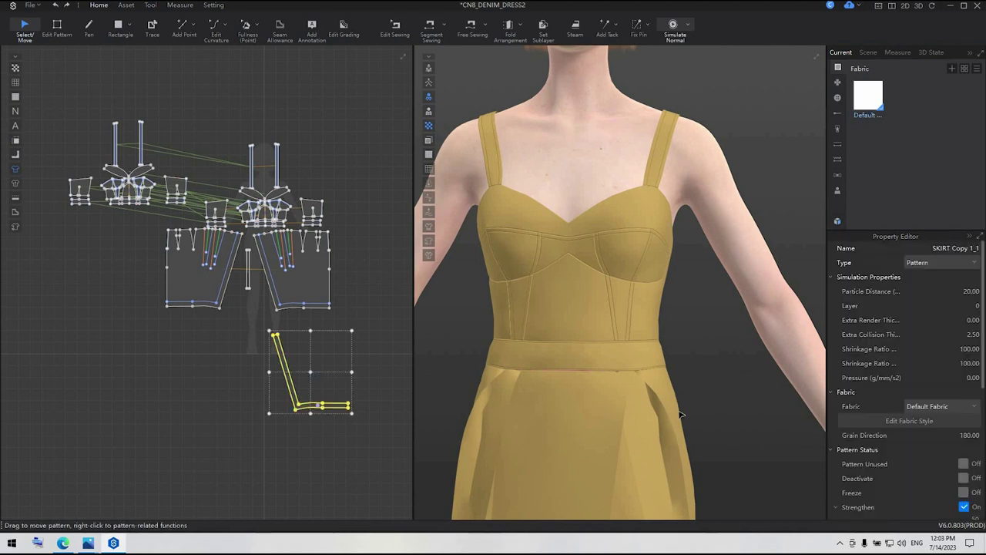
pyautogui.scroll(-5, 683, 415)
pyautogui.press('w')
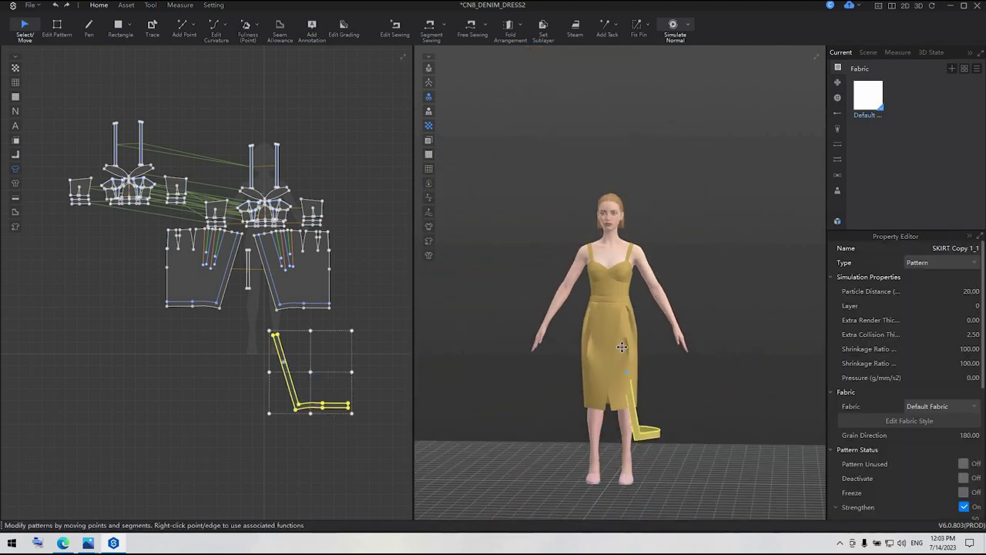
pyautogui.click(646, 338)
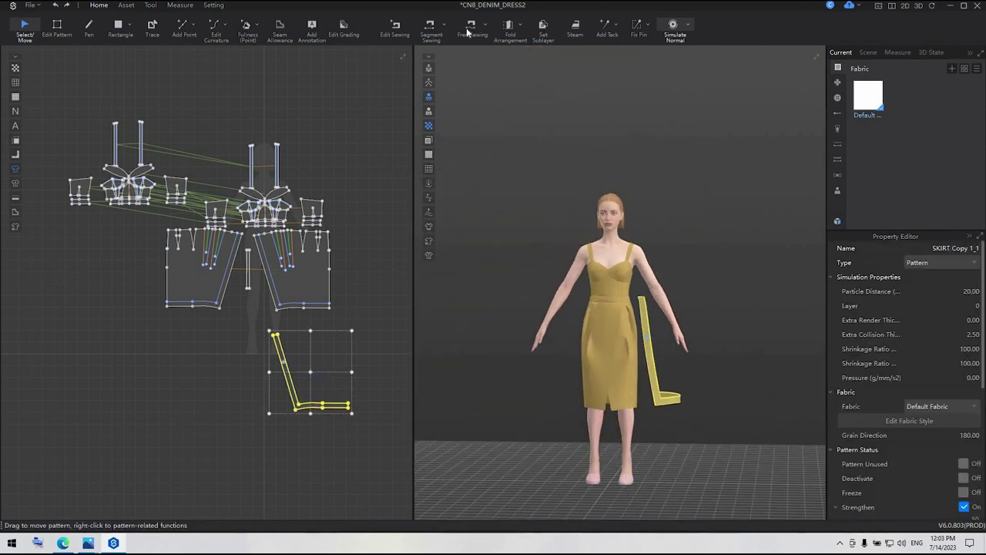
# Segment-sew the facing's slanted outer edge to the slanted front edge of the matching skirt pattern
pyautogui.click(431, 29)
pyautogui.click(262, 287)
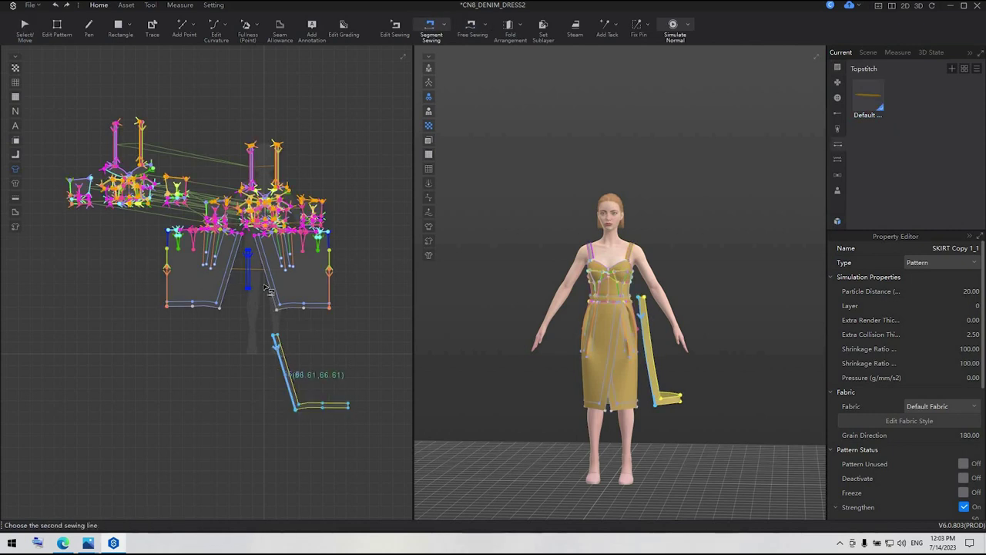
pyautogui.click(268, 277)
pyautogui.click(307, 412)
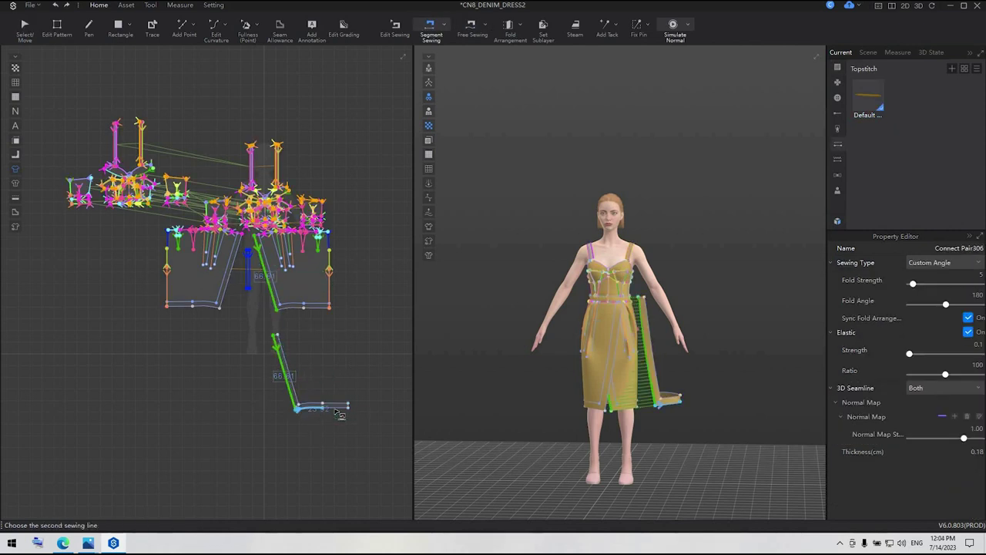
pyautogui.click(296, 308)
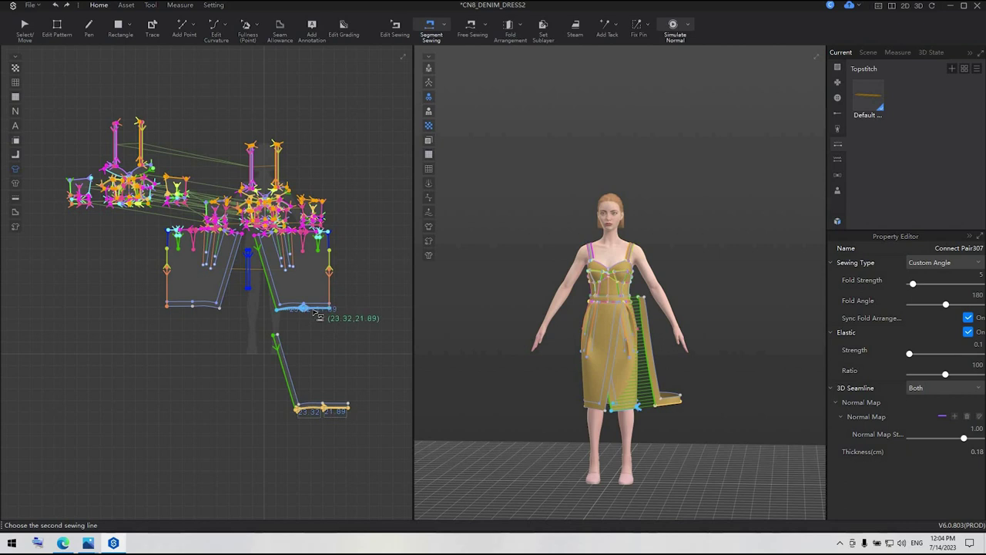
pyautogui.press('Escape')
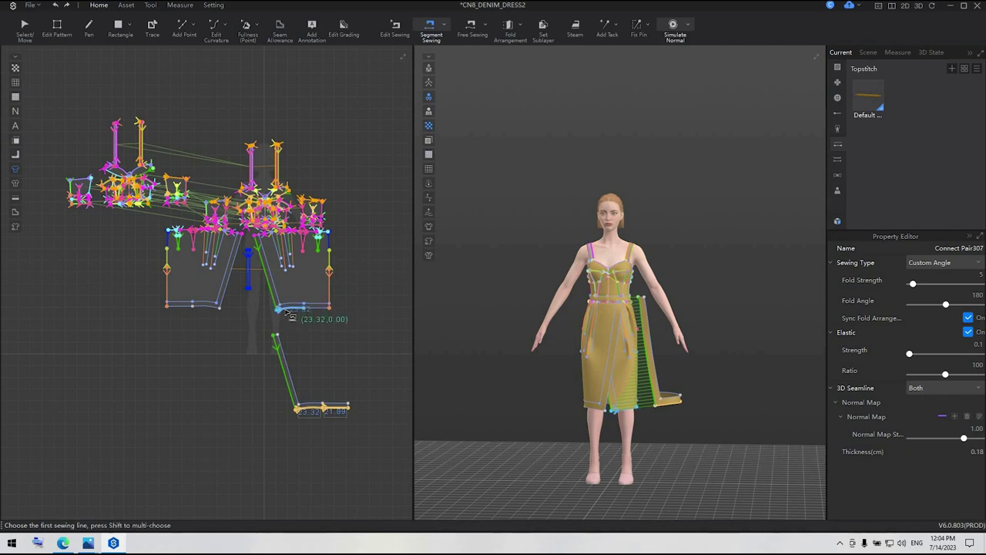
pyautogui.click(288, 310)
pyautogui.click(343, 410)
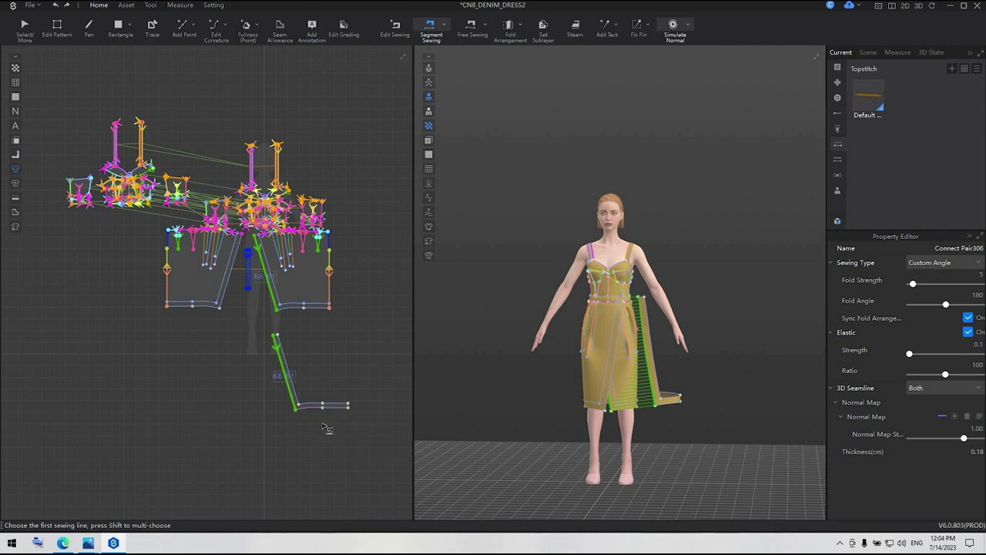
# Free-sew the skirt's full hem to the facing's lower outer edge, and the facing's short upper end to the matching skirt waist segment
pyautogui.scroll(5, 331, 425)
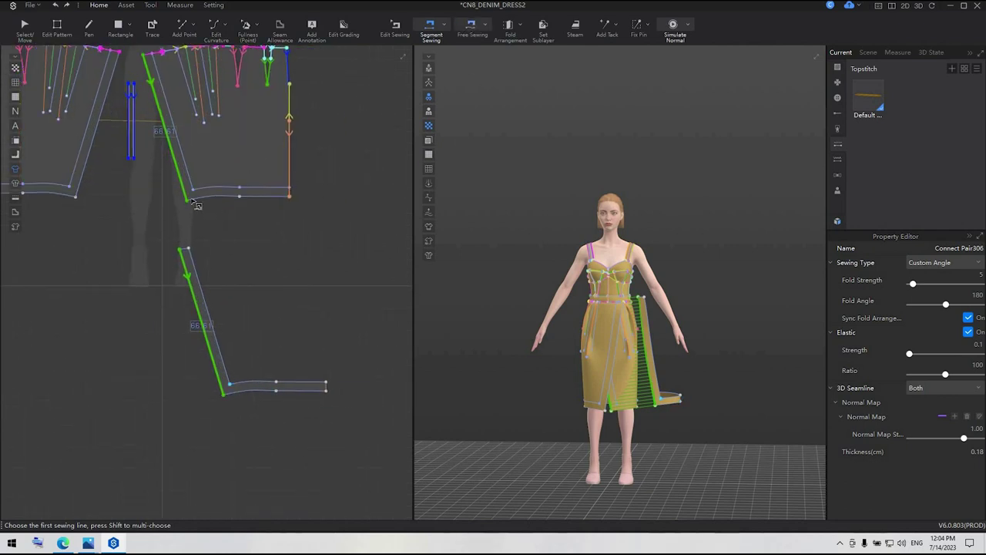
pyautogui.press('m')
pyautogui.click(188, 199)
pyautogui.click(289, 196)
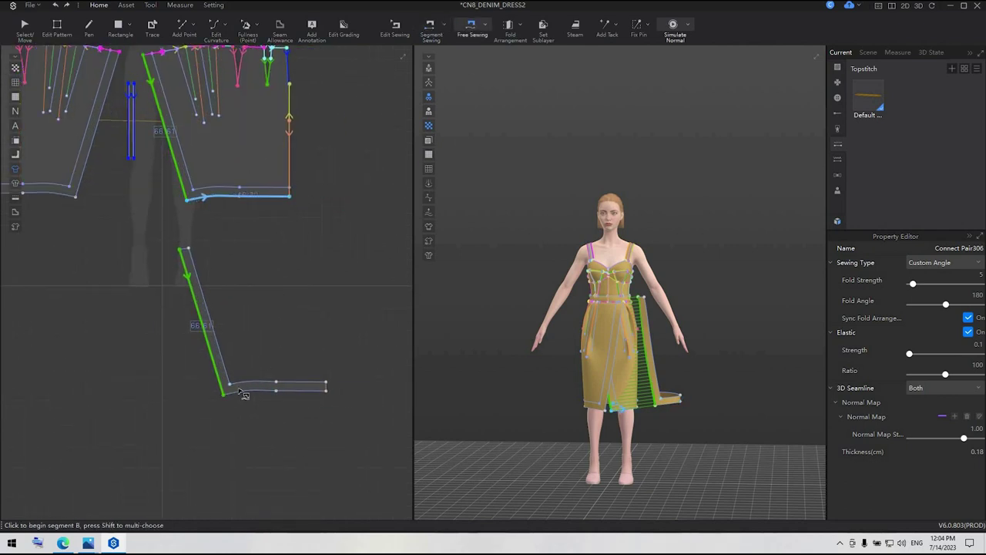
pyautogui.click(224, 392)
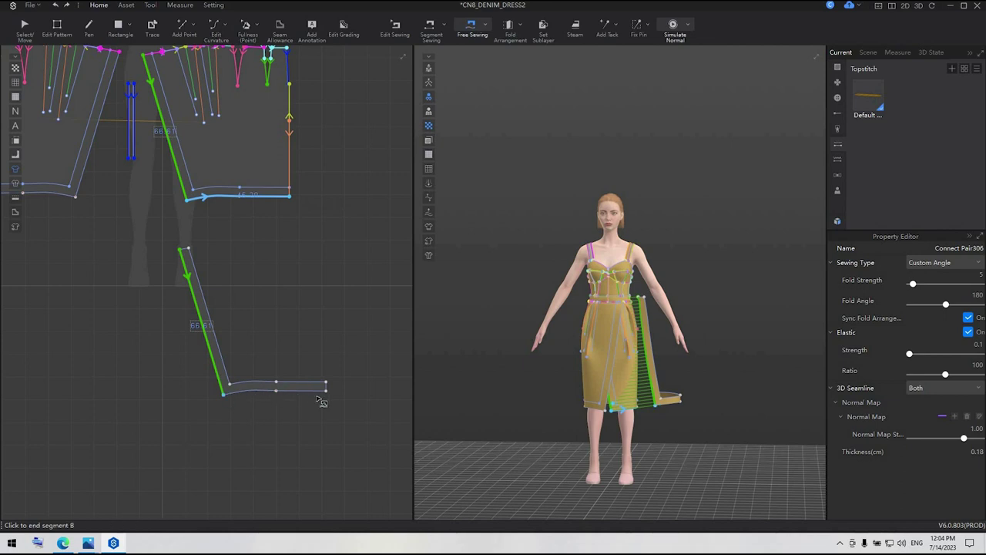
pyautogui.click(187, 250)
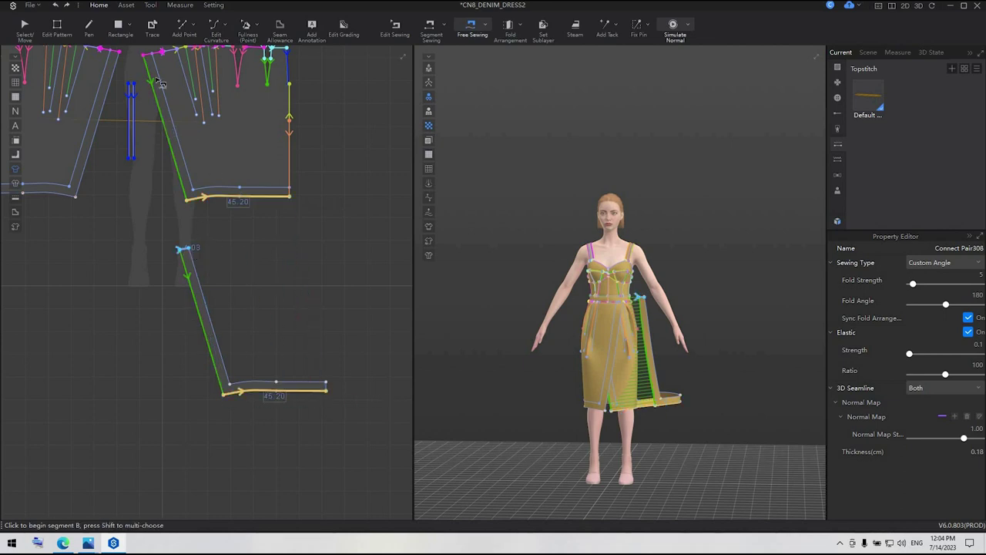
pyautogui.click(159, 59)
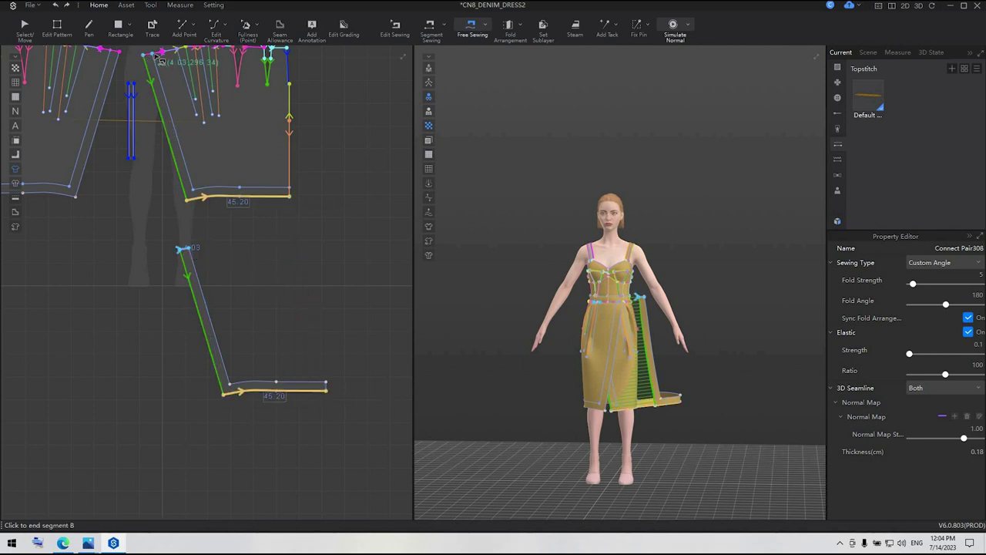
pyautogui.click(190, 248)
# Free-sew the facing's inner edge to the skirt's internal line, and its short side end to the matching part of the skirt's side edge
pyautogui.click(190, 248)
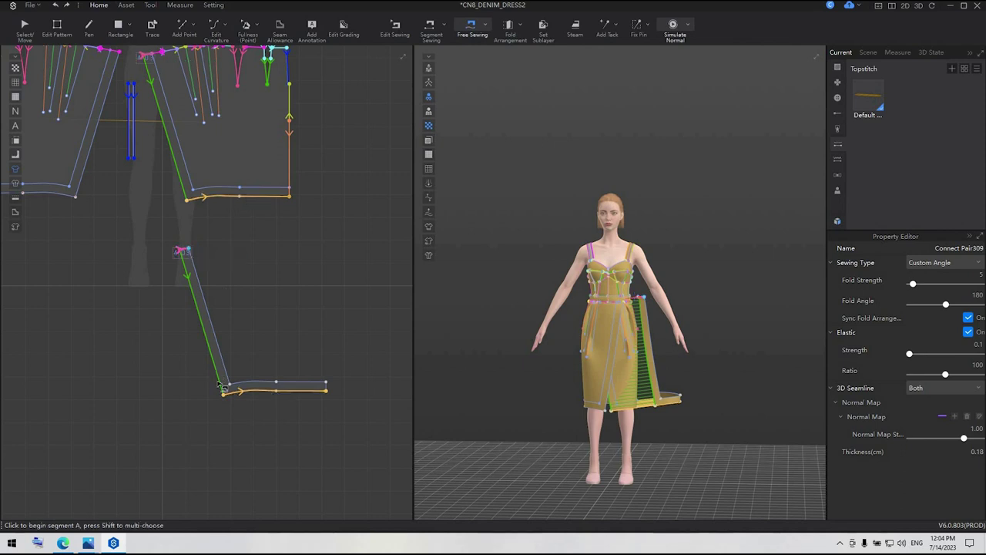
pyautogui.click(327, 389)
pyautogui.click(157, 59)
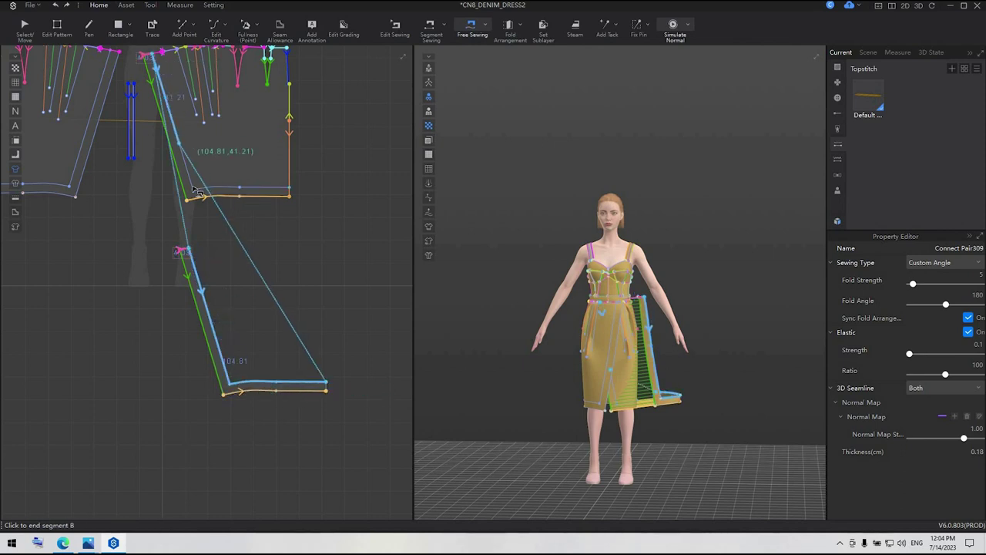
pyautogui.click(292, 192)
pyautogui.click(329, 392)
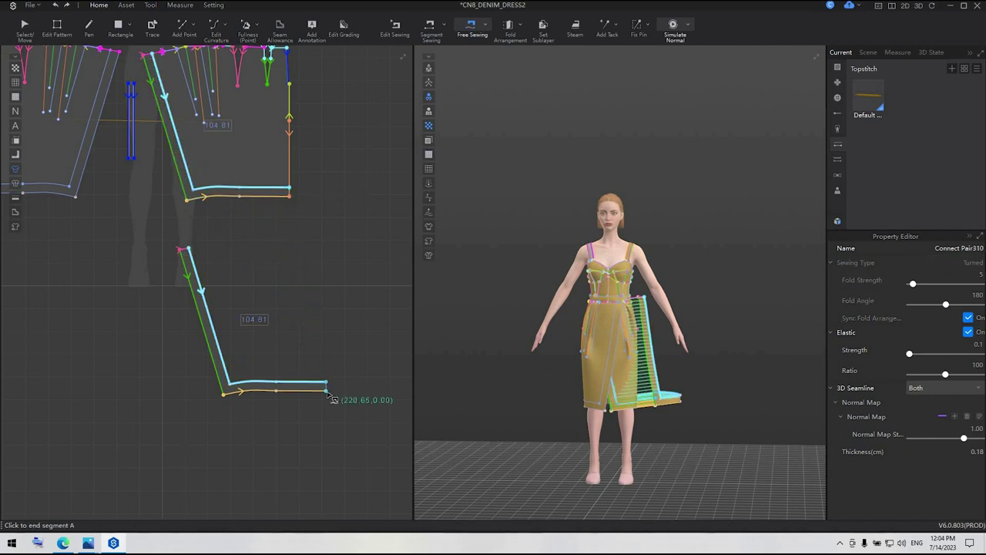
pyautogui.click(328, 391)
pyautogui.click(290, 189)
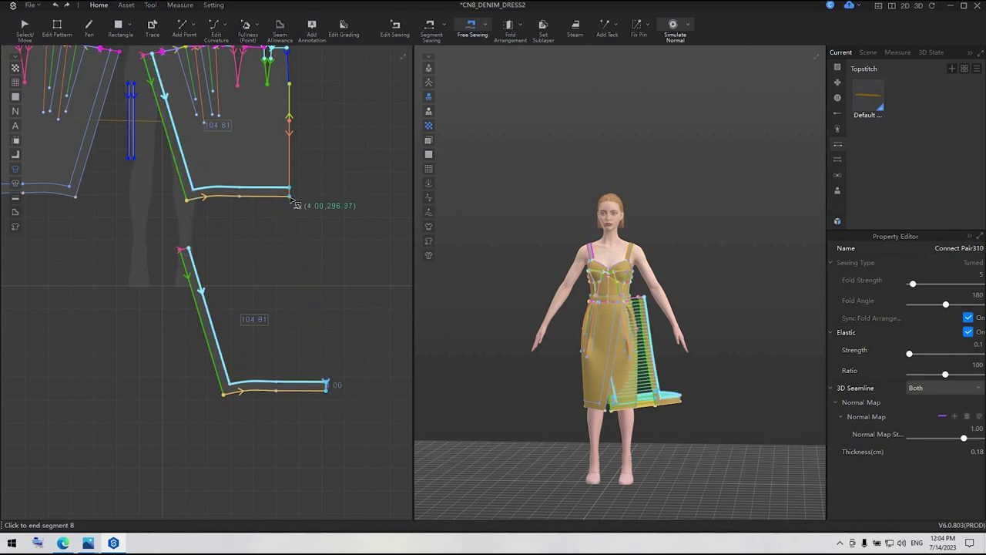
pyautogui.click(294, 202)
# Superimpose the facing strip under the skirt in 3D
pyautogui.press('a')
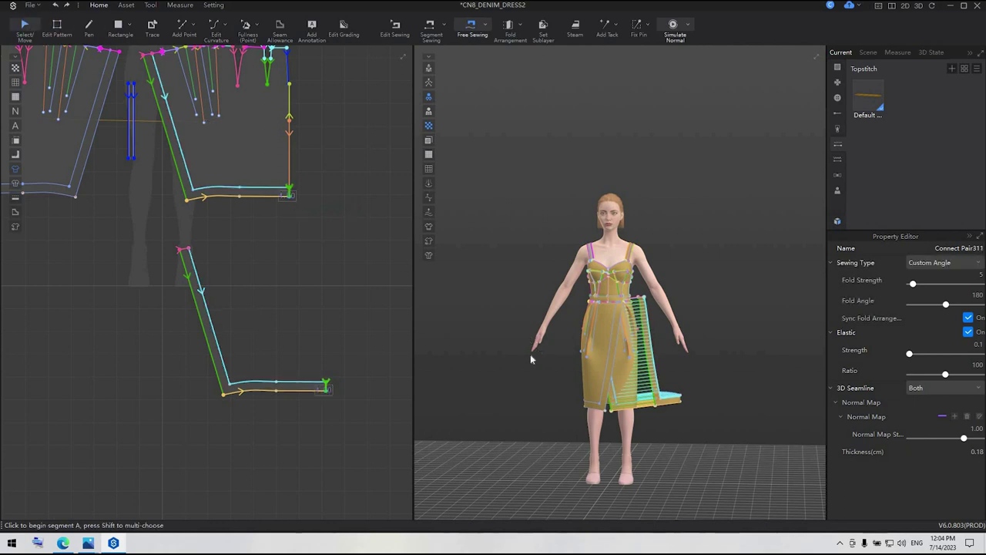
pyautogui.click(678, 398)
pyautogui.rightClick(678, 399)
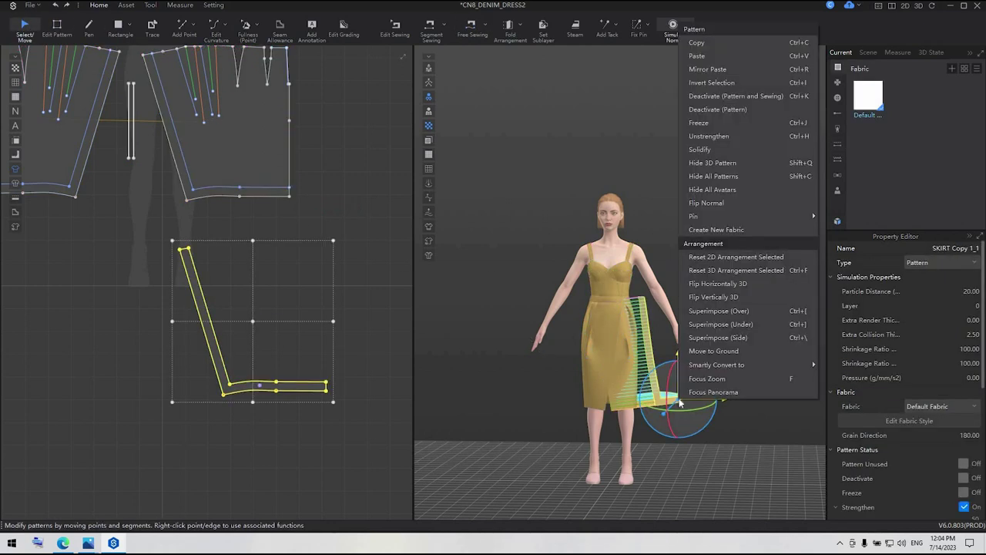
pyautogui.click(736, 329)
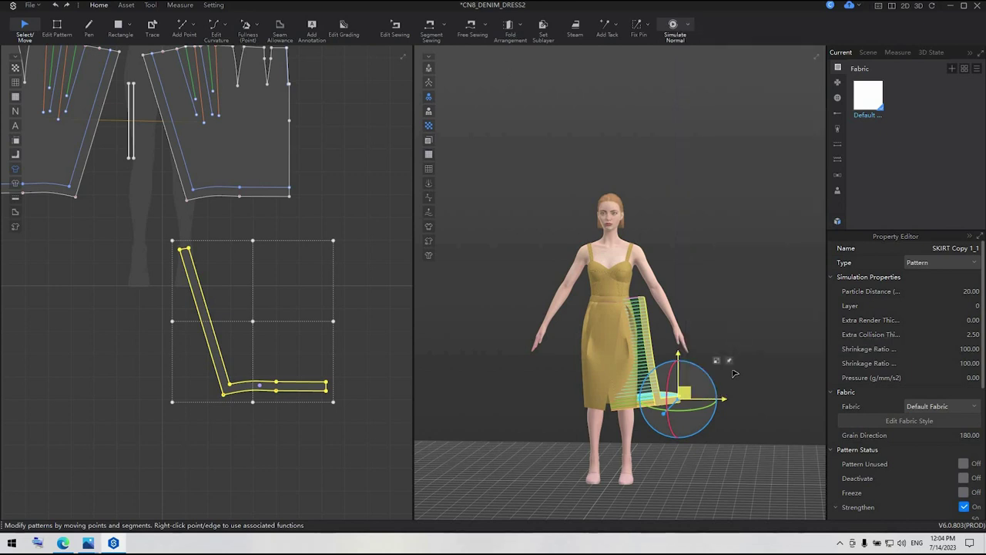
# Create a symmetric copy of the facing with its seams below the other skirt pattern, and superimpose it under that skirt piece in 3D
pyautogui.rightClick(236, 391)
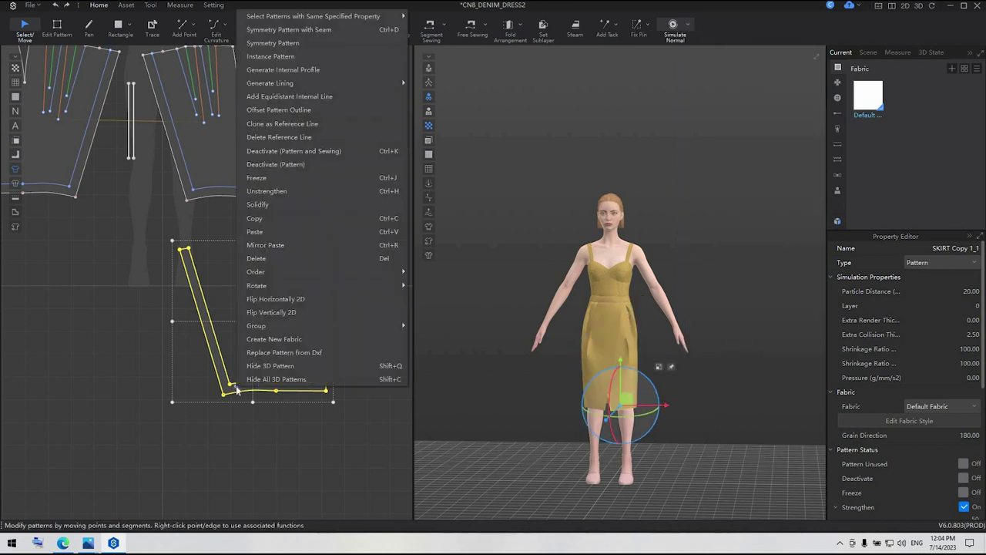
pyautogui.click(288, 29)
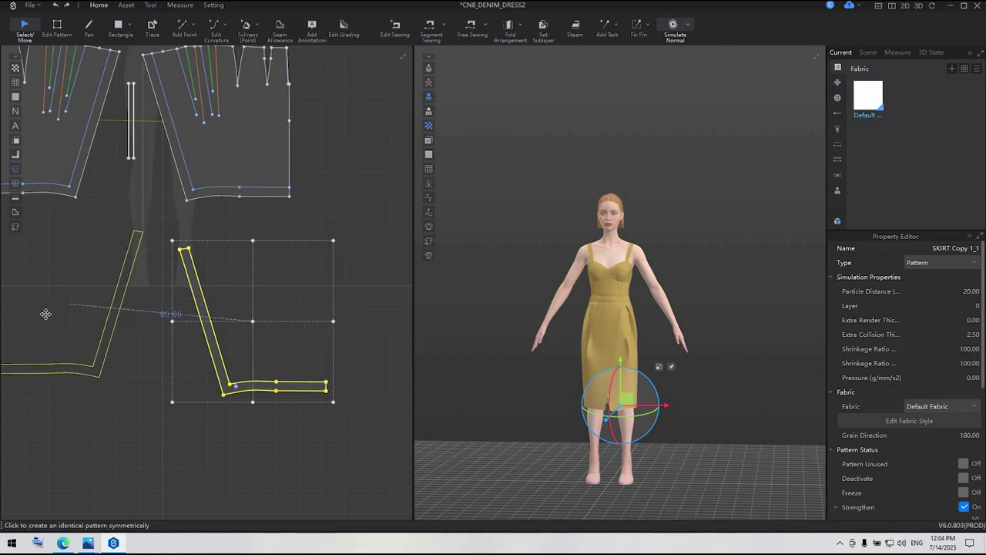
pyautogui.click(74, 326)
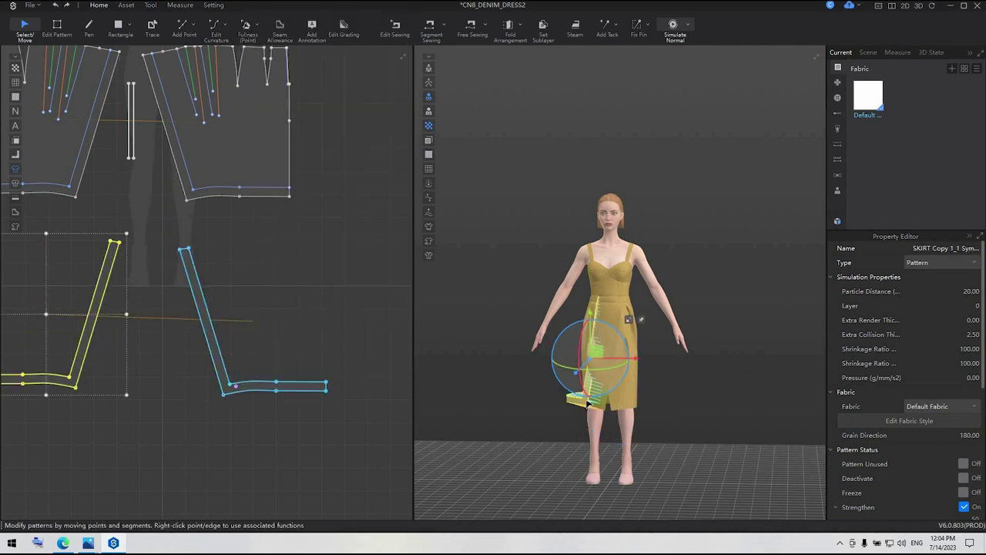
pyautogui.rightClick(595, 351)
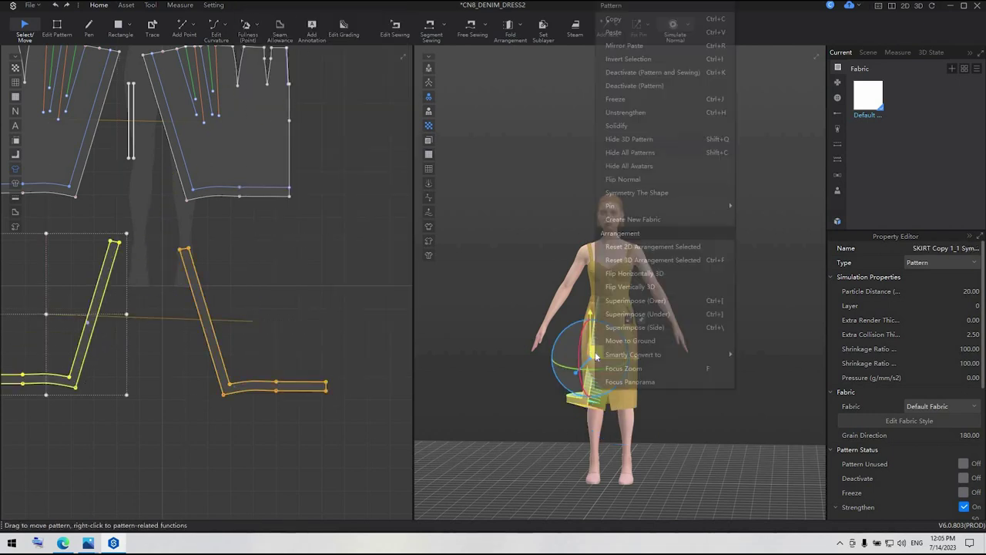
pyautogui.click(638, 314)
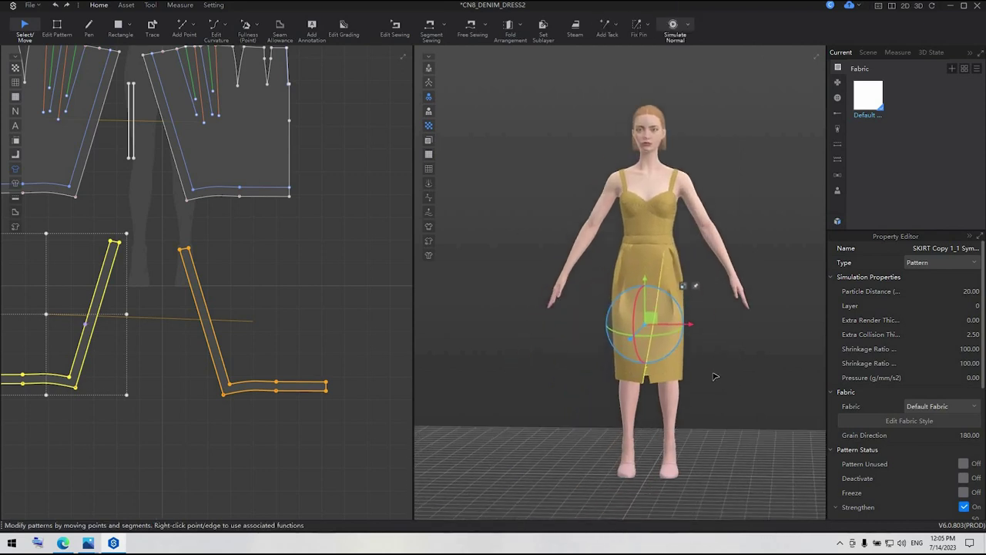
# Simulate the dress to settle both facings against the skirt, stop the simulation and deselect the facing
pyautogui.press('space')
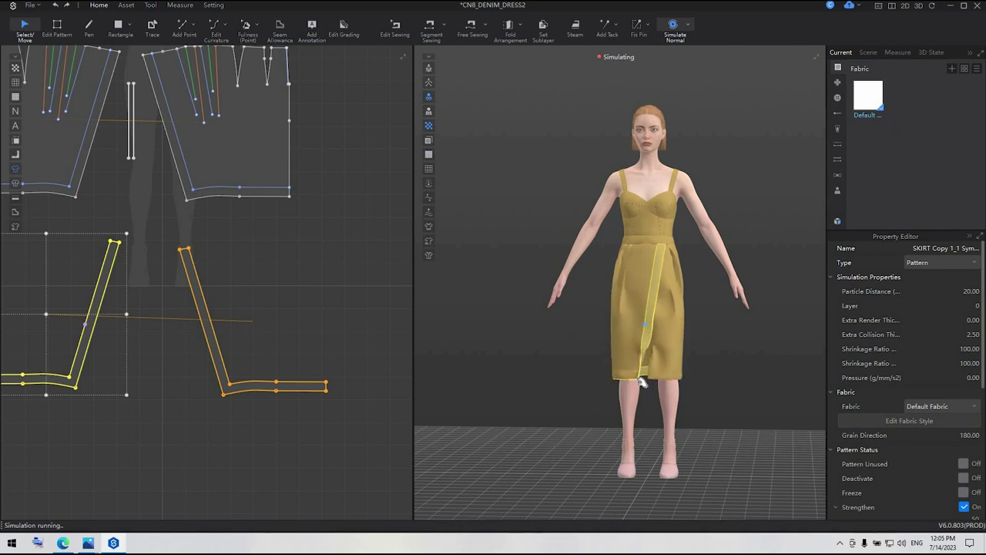
pyautogui.press('space')
pyautogui.click(704, 403)
pyautogui.scroll(3, 655, 420)
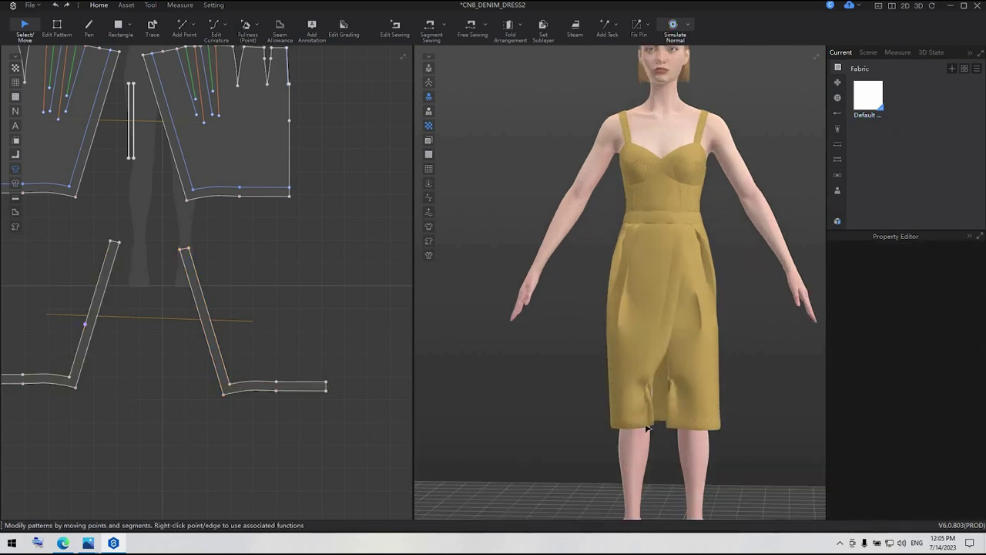
# Set the sewing type of all the facing seams to Turned and simulate the dress again
pyautogui.scroll(-3, 201, 352)
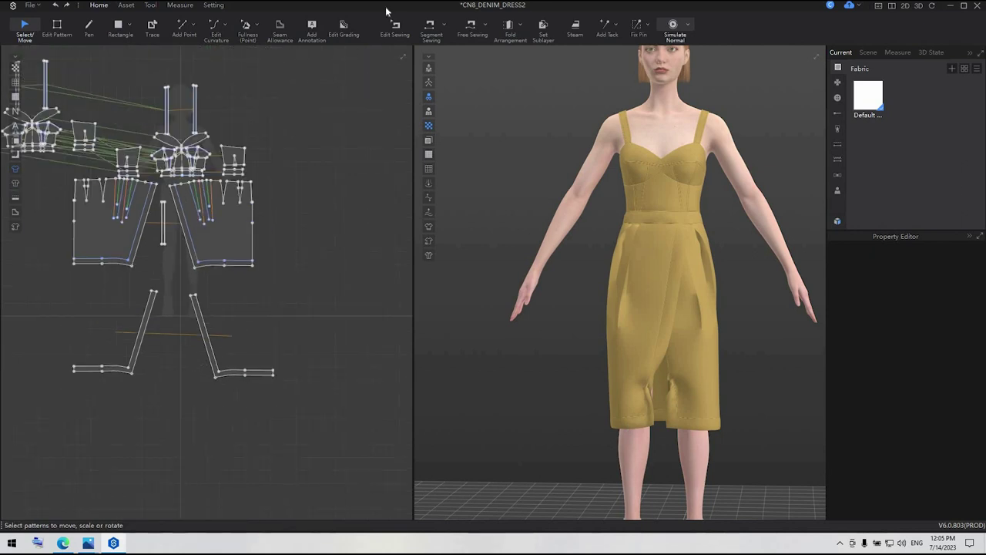
pyautogui.click(397, 29)
pyautogui.moveTo(99, 286); pyautogui.dragTo(330, 423)
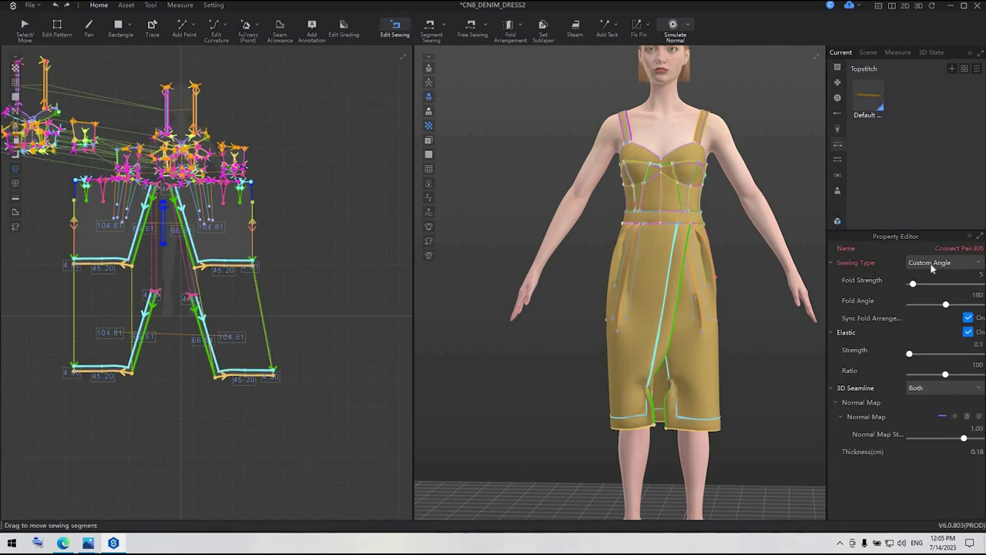
pyautogui.click(931, 264)
pyautogui.click(932, 285)
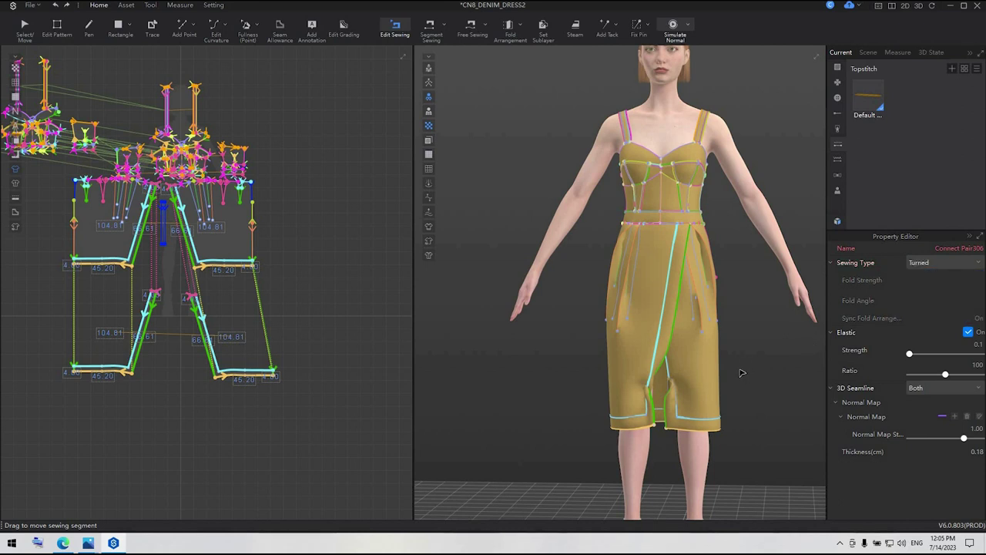
pyautogui.press('space')
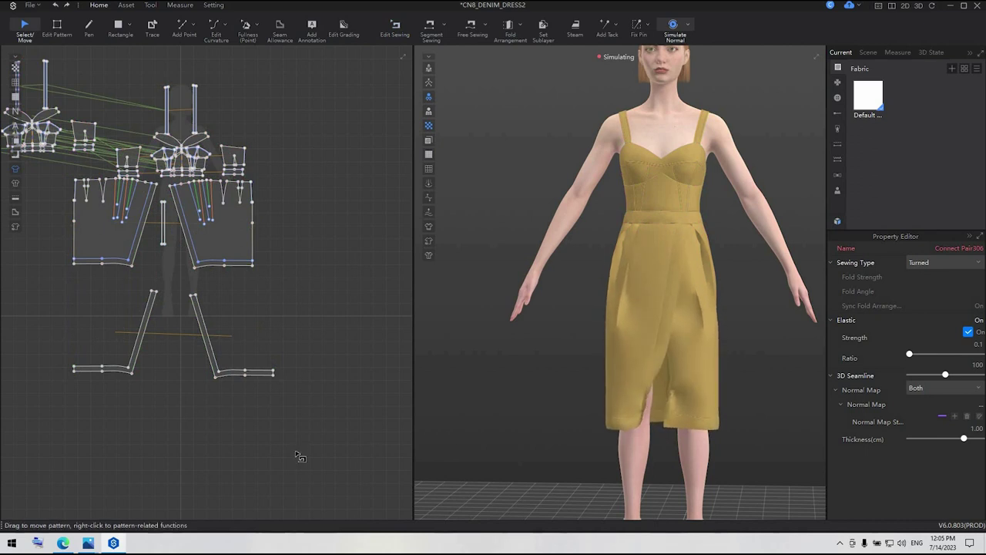
# Set the simulation layer of the mirrored skirt patterns to 1
pyautogui.press('b')
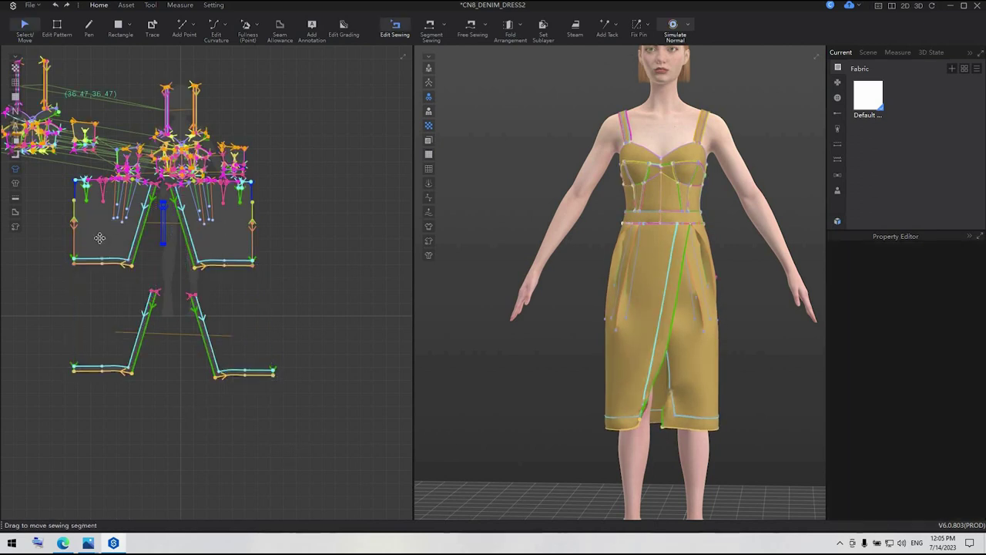
pyautogui.press('q')
pyautogui.click(99, 238)
pyautogui.click(966, 306)
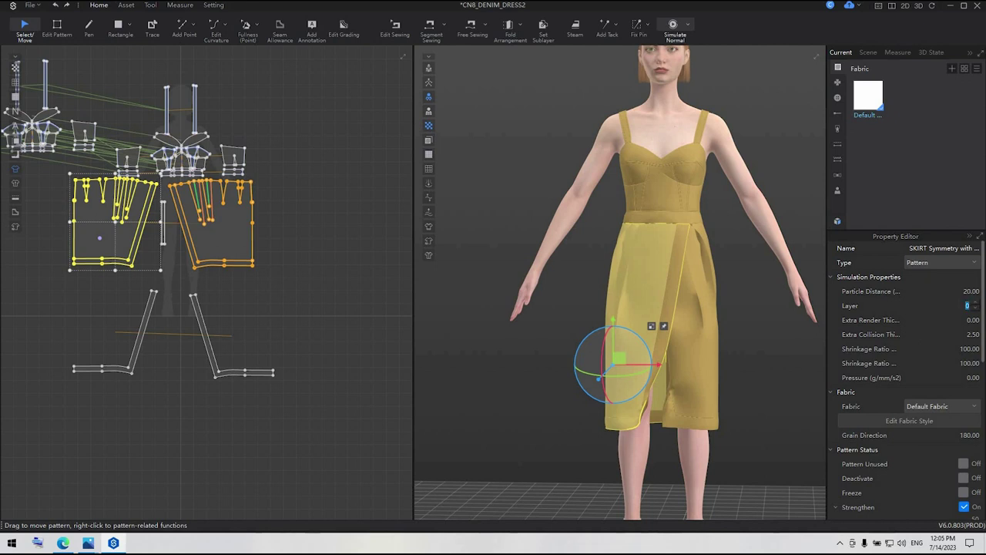
pyautogui.press('Return')
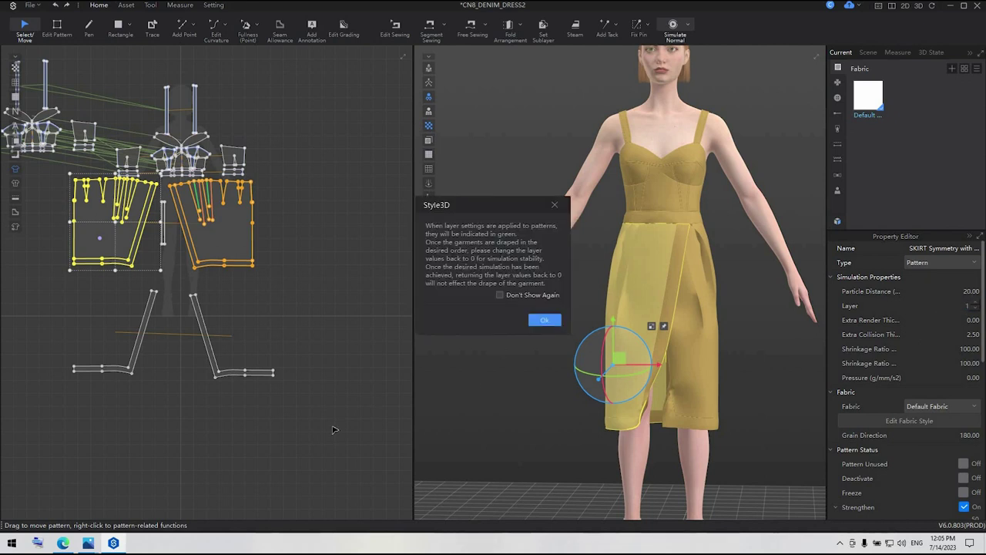
# Set the simulation layer of the mirrored skirt facings to -1, then run and stop the simulation to settle them behind the skirt
pyautogui.click(207, 348)
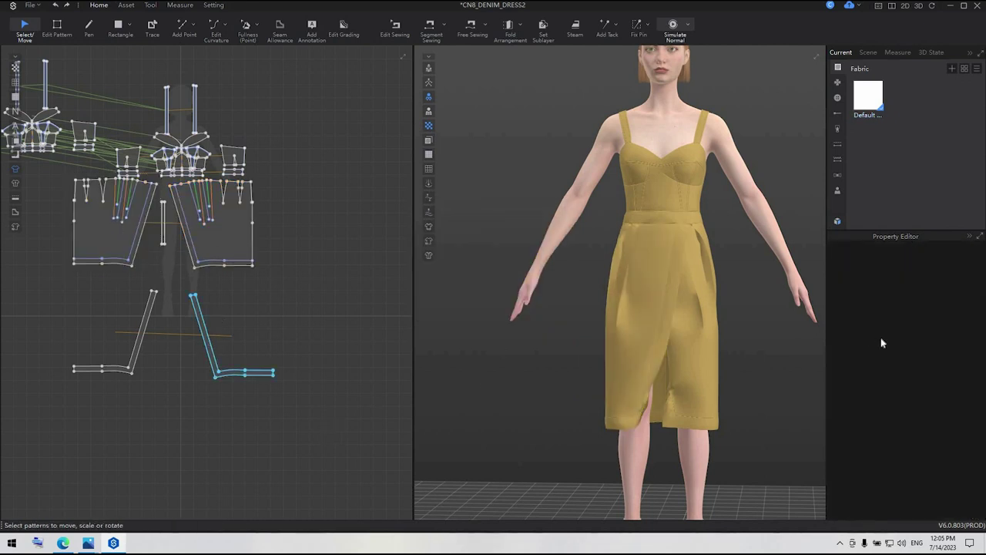
pyautogui.click(211, 343)
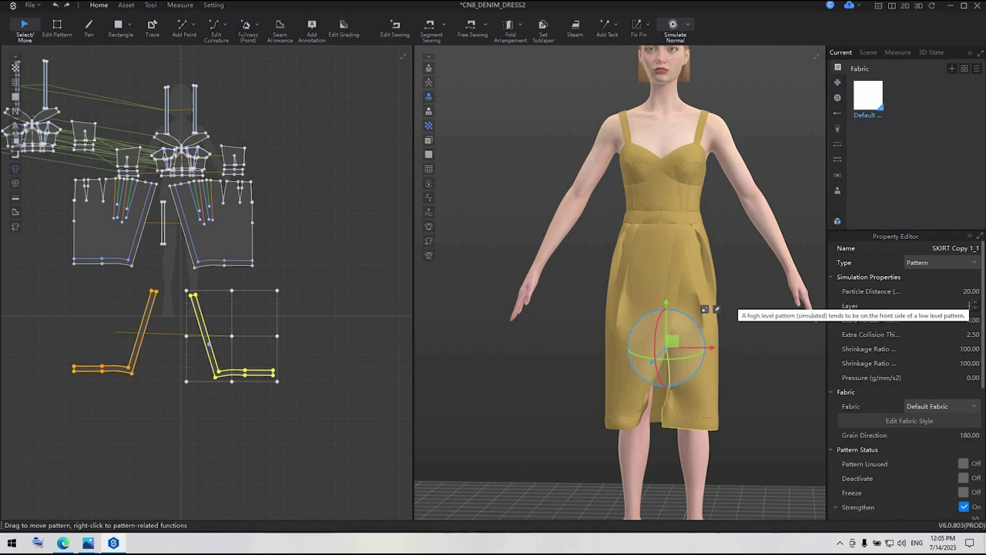
pyautogui.press('Return')
pyautogui.press('Return')
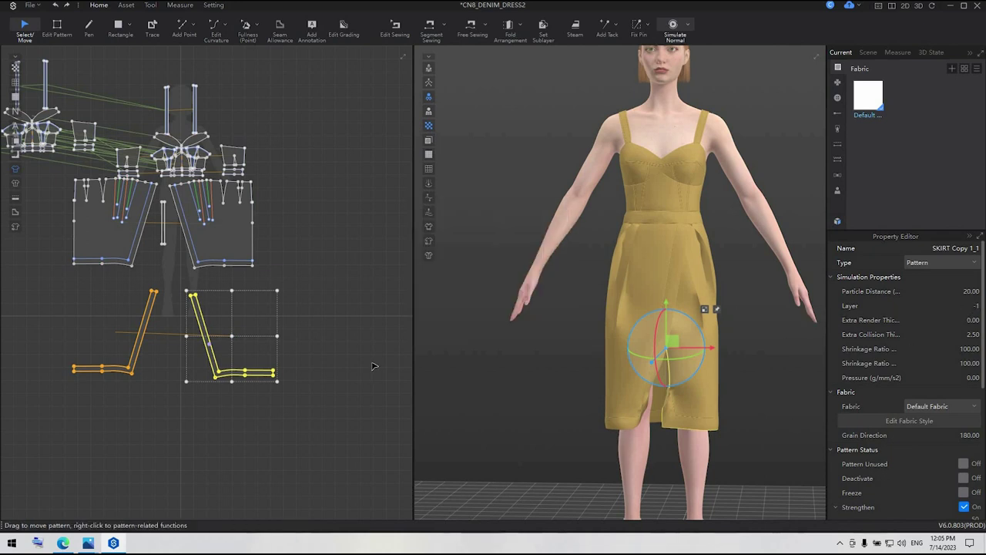
pyautogui.click(373, 365)
pyautogui.press('space')
pyautogui.press('space')
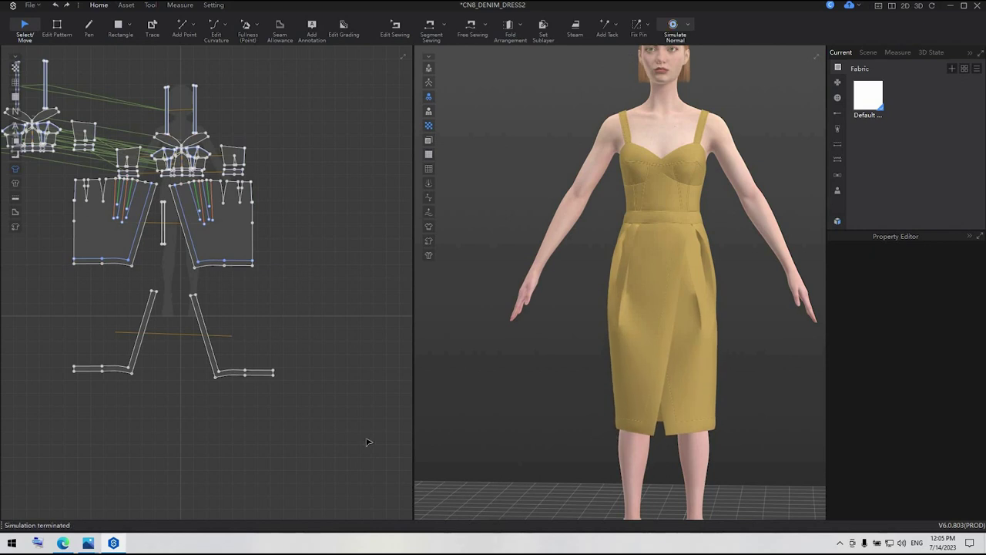
# Open the reference image CN8_DENIM_DRESS_FRONT from the desktop, examine the waistband buttons and return to Style3D
pyautogui.scroll(-3, 744, 407)
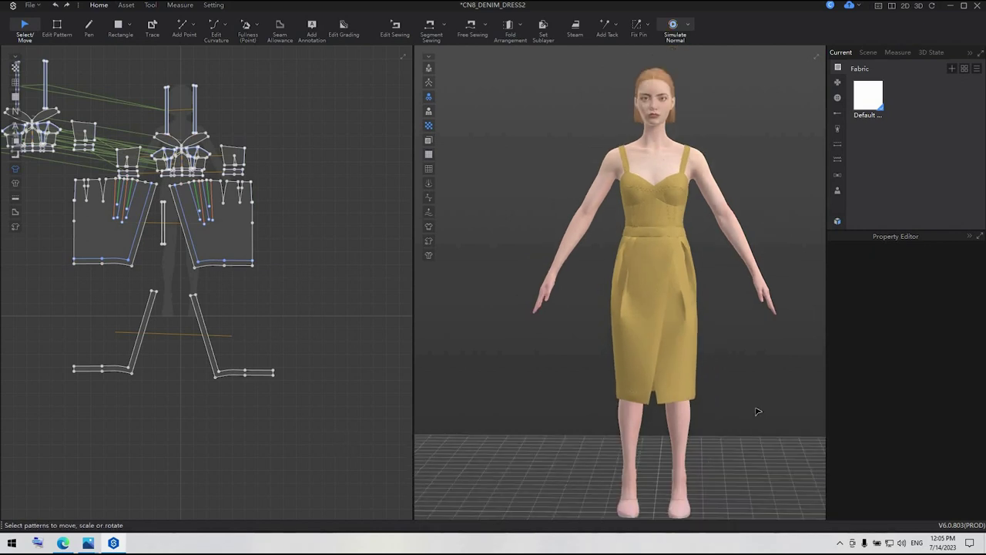
pyautogui.scroll(3, 184, 226)
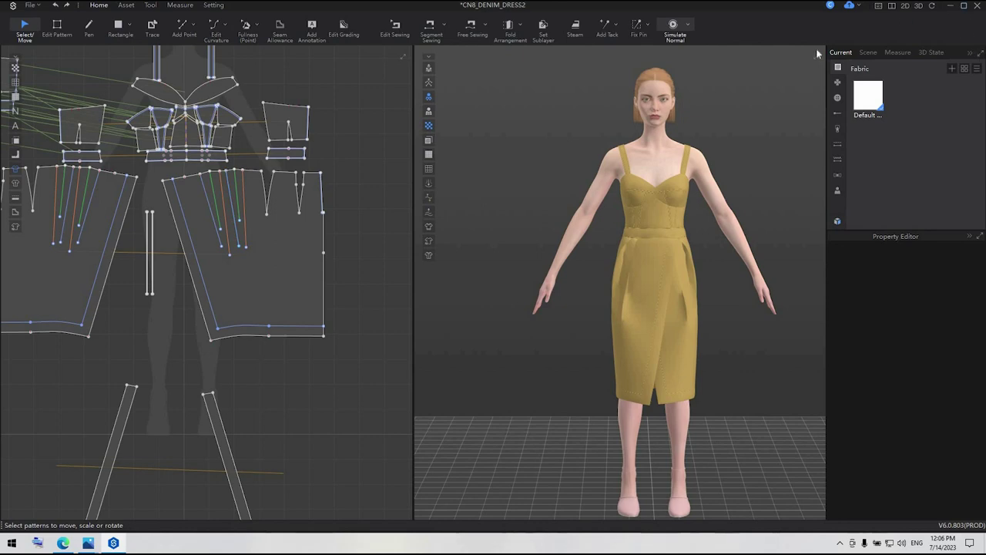
pyautogui.click(950, 5)
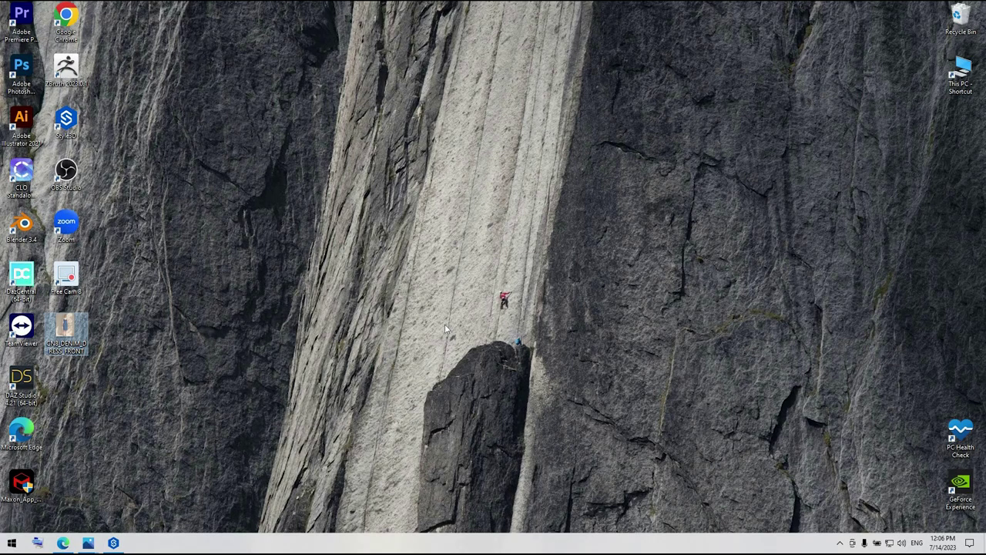
pyautogui.doubleClick(66, 328)
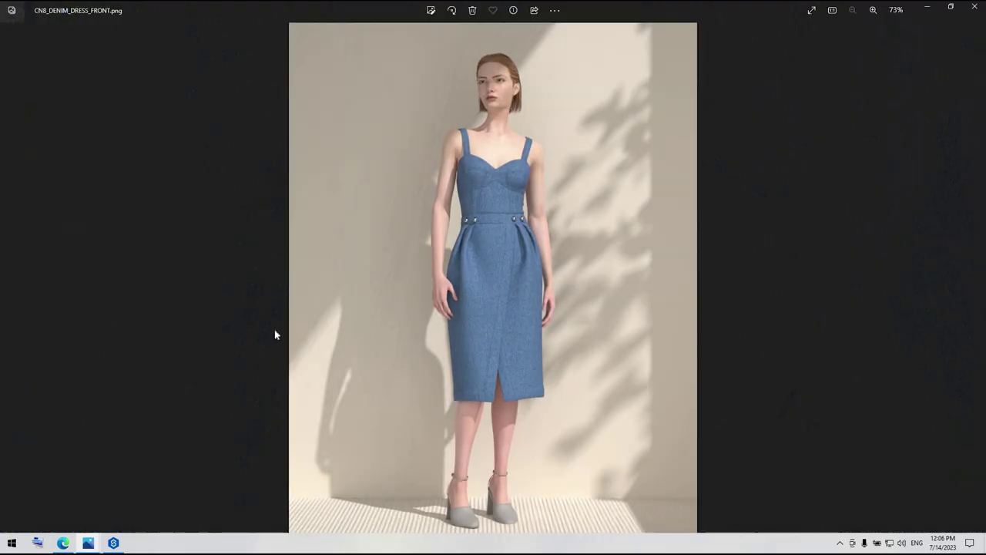
pyautogui.click(928, 9)
pyautogui.click(113, 543)
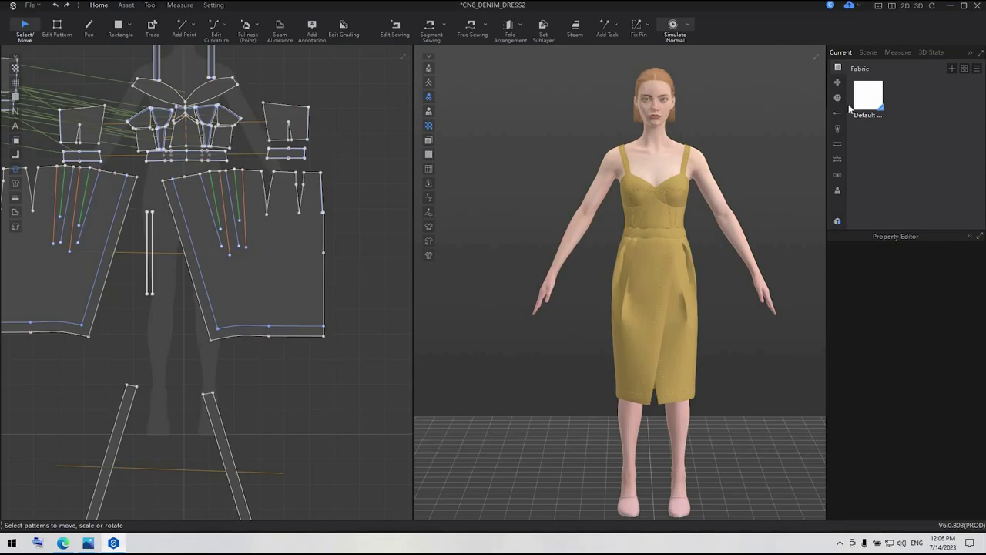
# Change the default button style to a rounded library button with the Metal render type and the colour D7C9A0
pyautogui.click(837, 97)
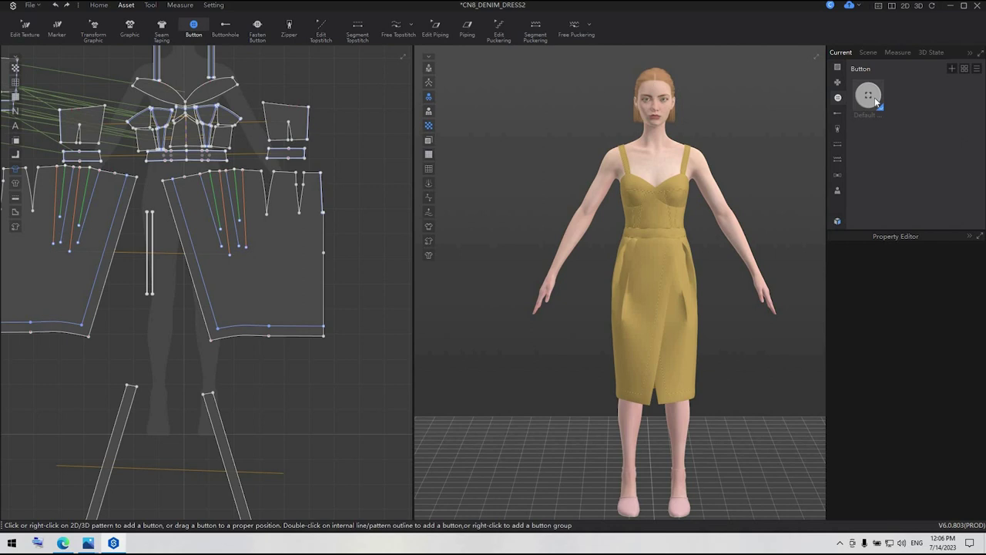
pyautogui.click(871, 96)
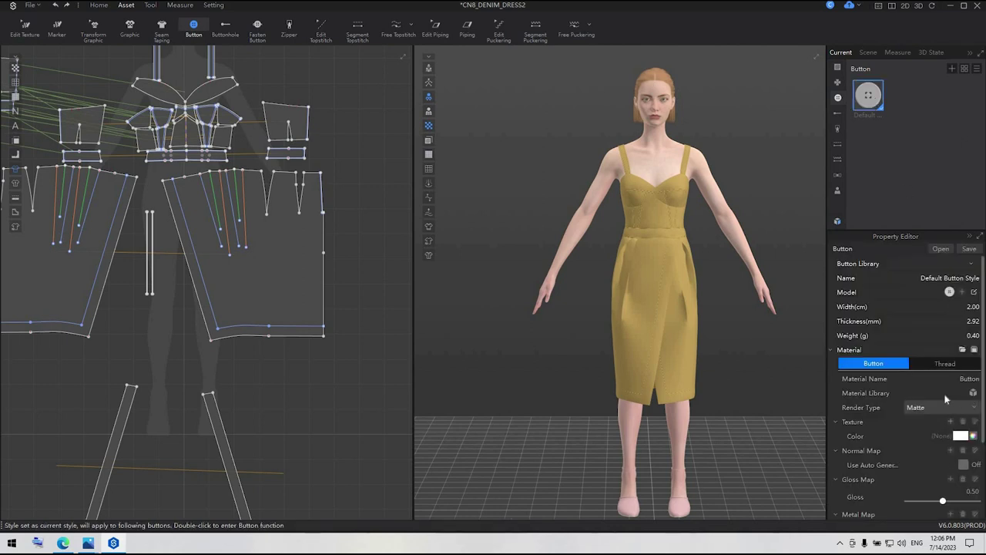
pyautogui.click(972, 265)
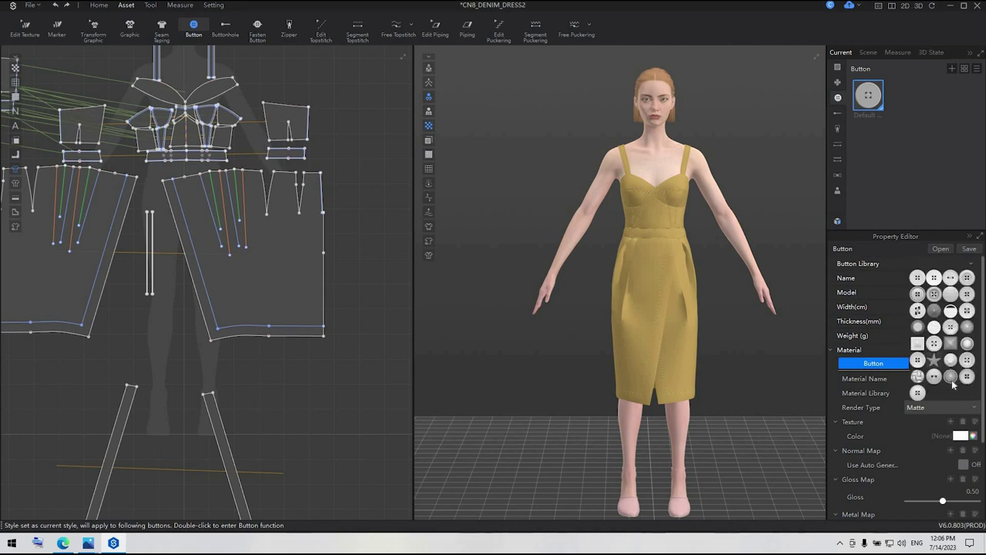
pyautogui.click(953, 382)
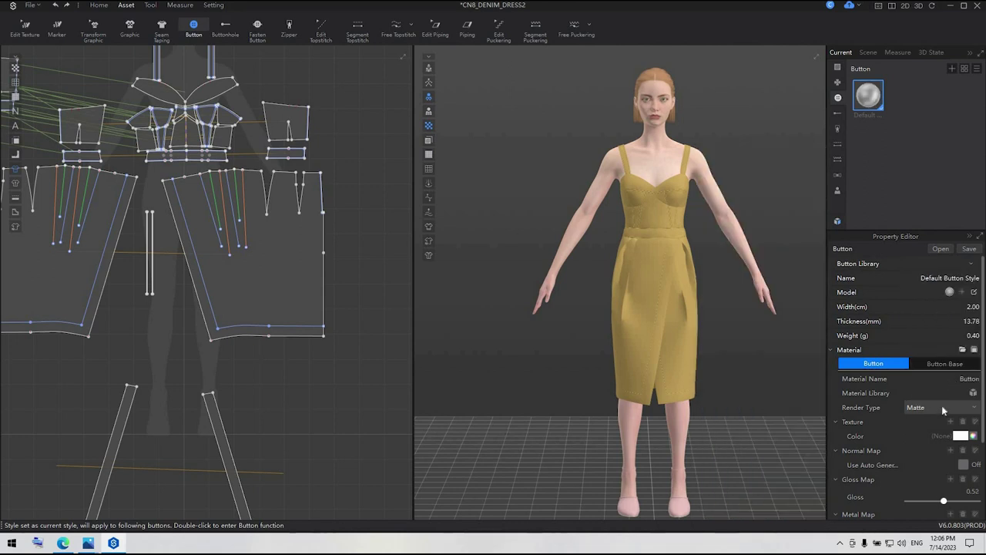
pyautogui.click(942, 407)
pyautogui.click(936, 312)
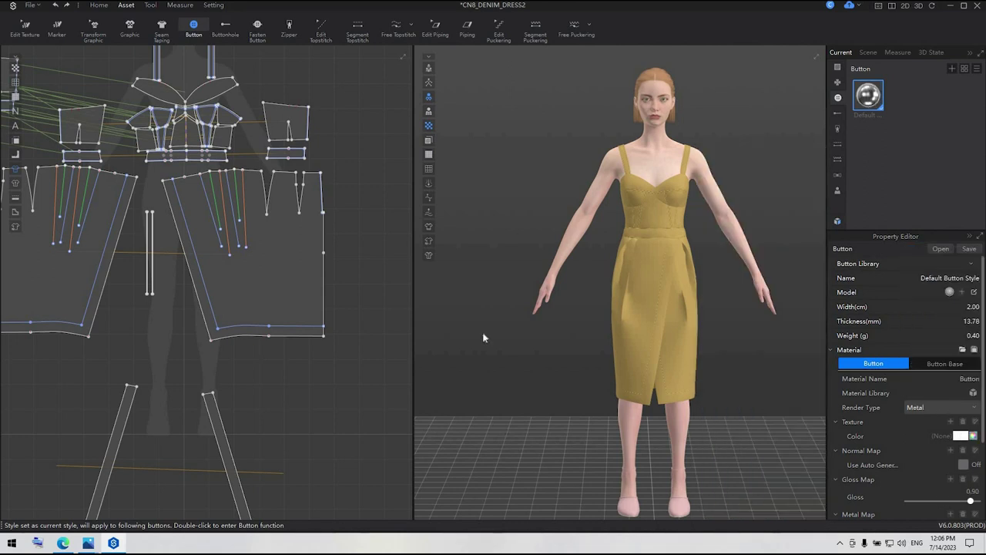
pyautogui.click(485, 386)
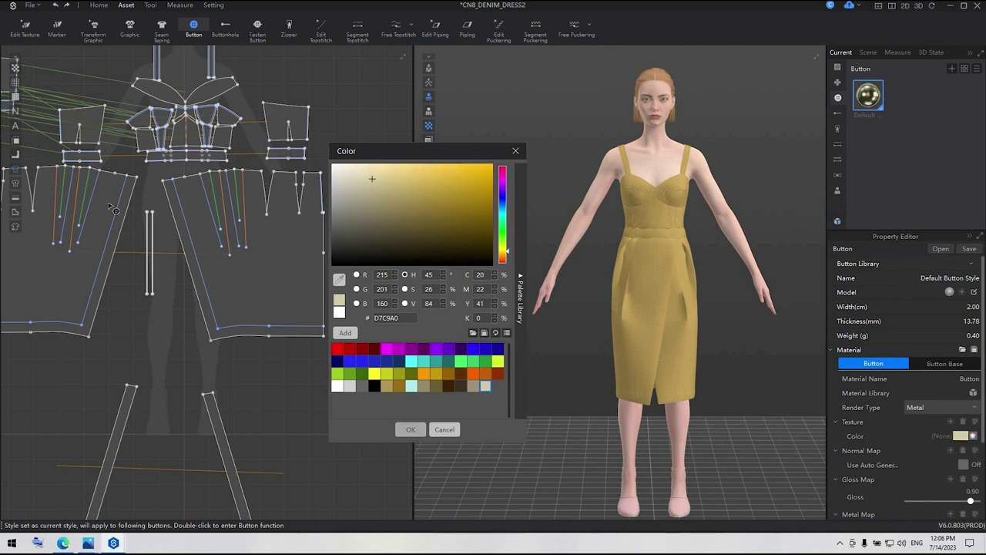
pyautogui.press('Return')
# Place two buttons on the marked circles on one half of the front waistband pattern
pyautogui.scroll(6, 269, 392)
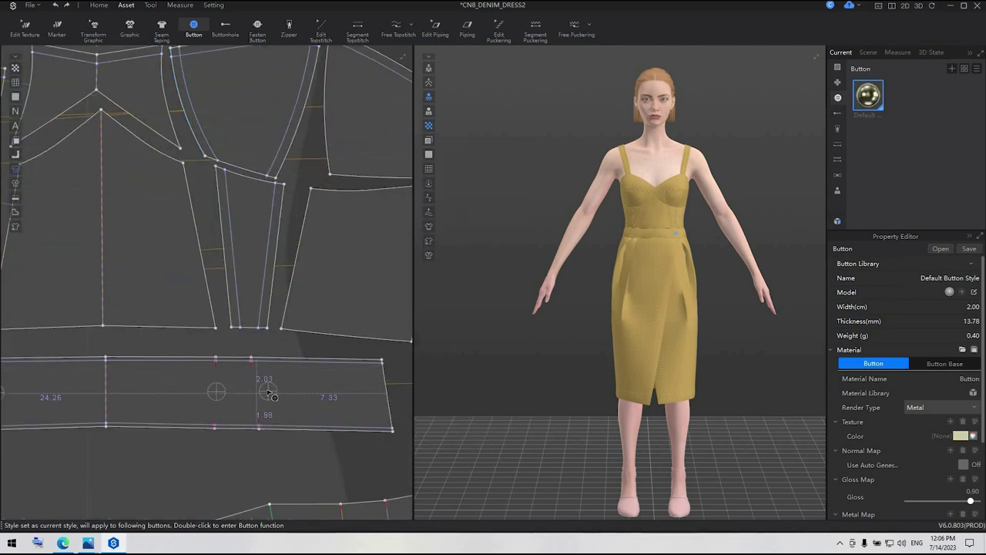
pyautogui.click(270, 393)
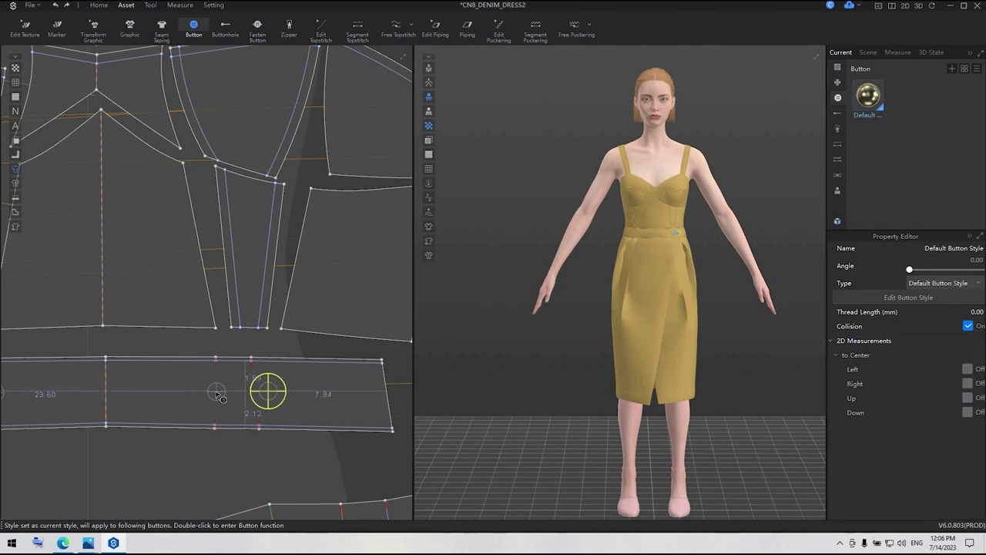
pyautogui.click(218, 394)
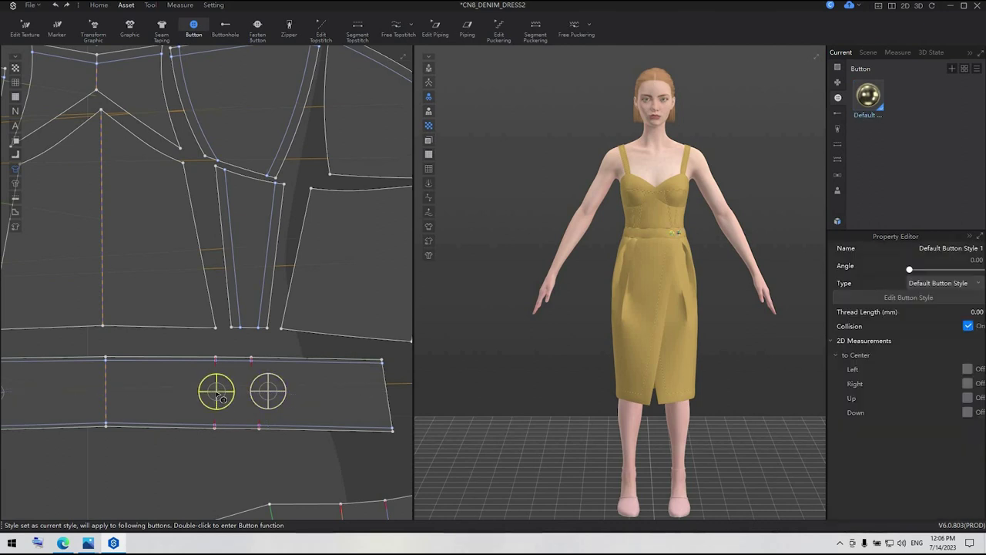
# Copy the two waistband buttons symmetrically to the other half of the front waistband and check them on the dress
pyautogui.keyDown('shift'); pyautogui.click(270, 394); pyautogui.keyUp('shift')
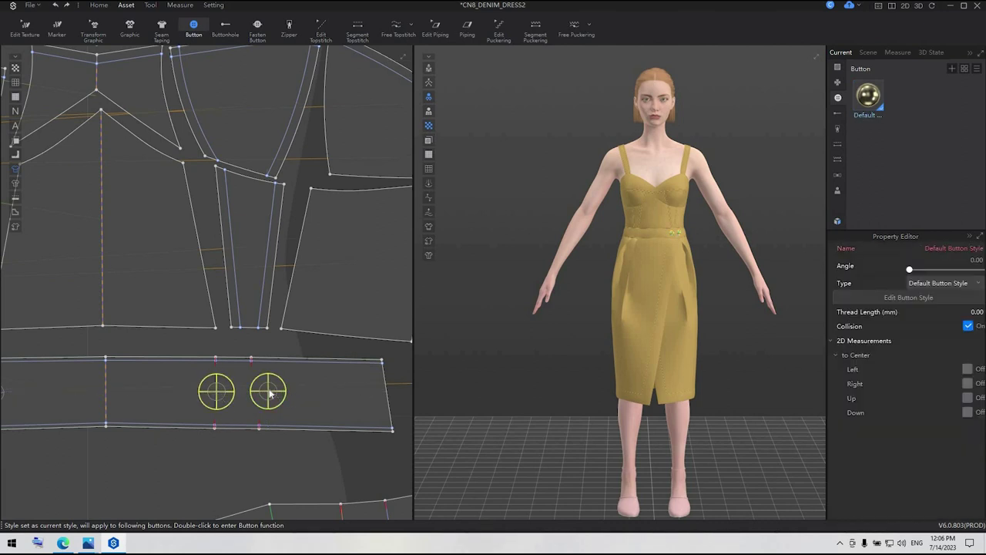
pyautogui.rightClick(269, 394)
pyautogui.click(305, 462)
pyautogui.click(99, 6)
pyautogui.click(366, 199)
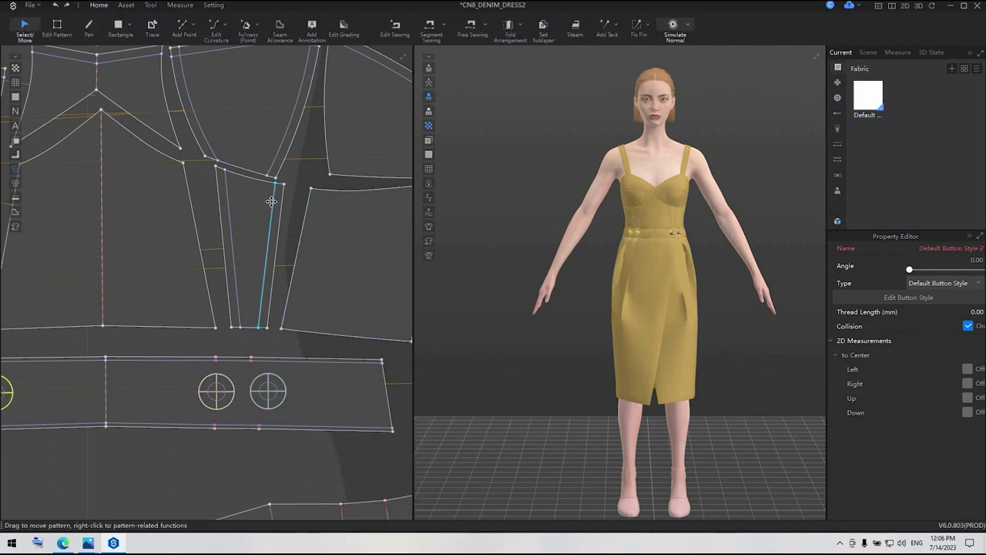
pyautogui.scroll(-5, 366, 200)
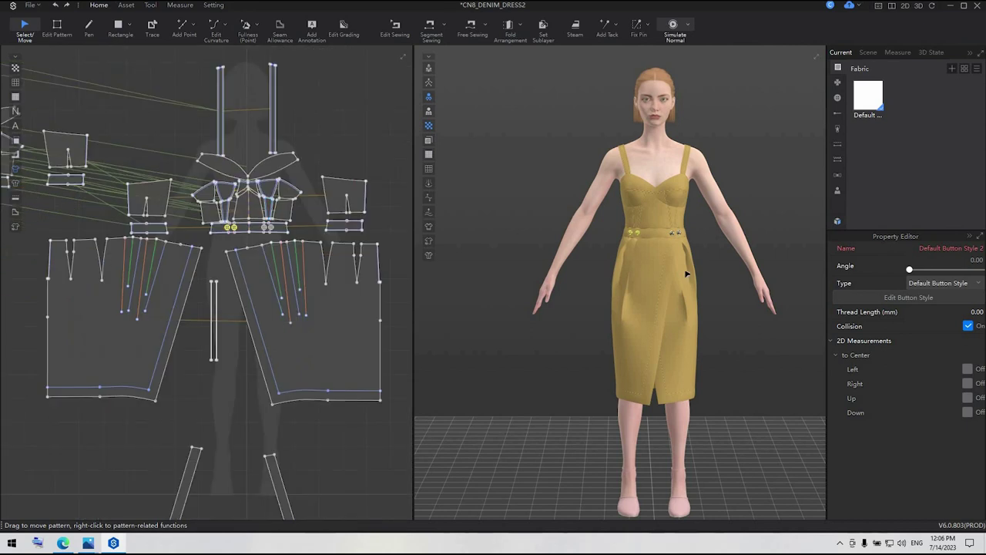
pyautogui.moveTo(889, 282); pyautogui.dragTo(683, 267, button='right')
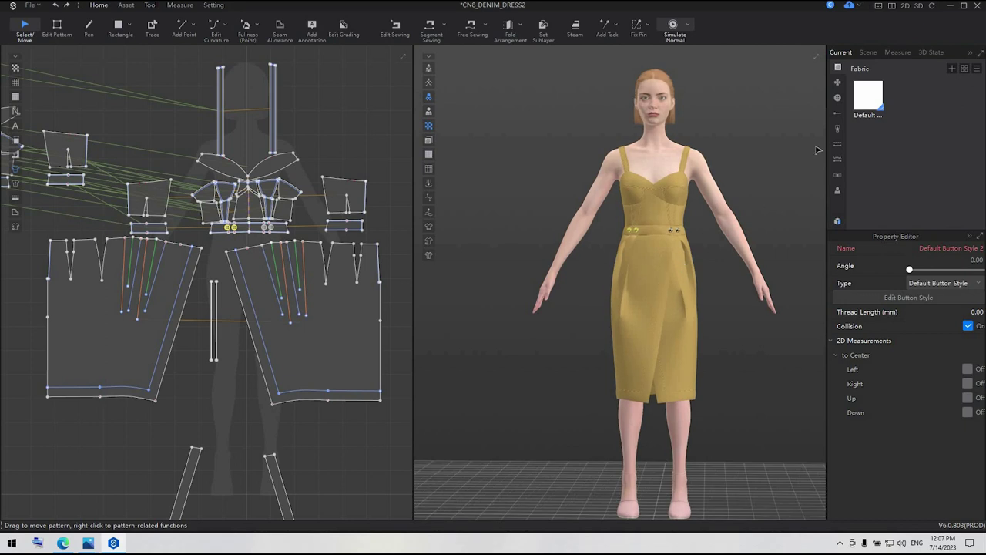
# Add the fabric "Brocade ammonia four side elastic plain cloth 128 yellow" from the resource library to the garment's fabrics
pyautogui.click(871, 98)
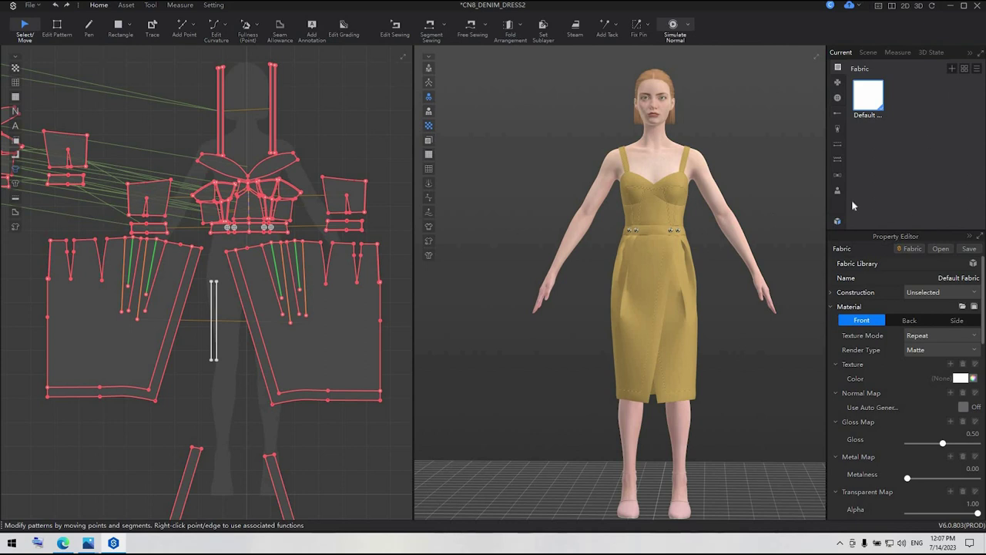
pyautogui.click(838, 222)
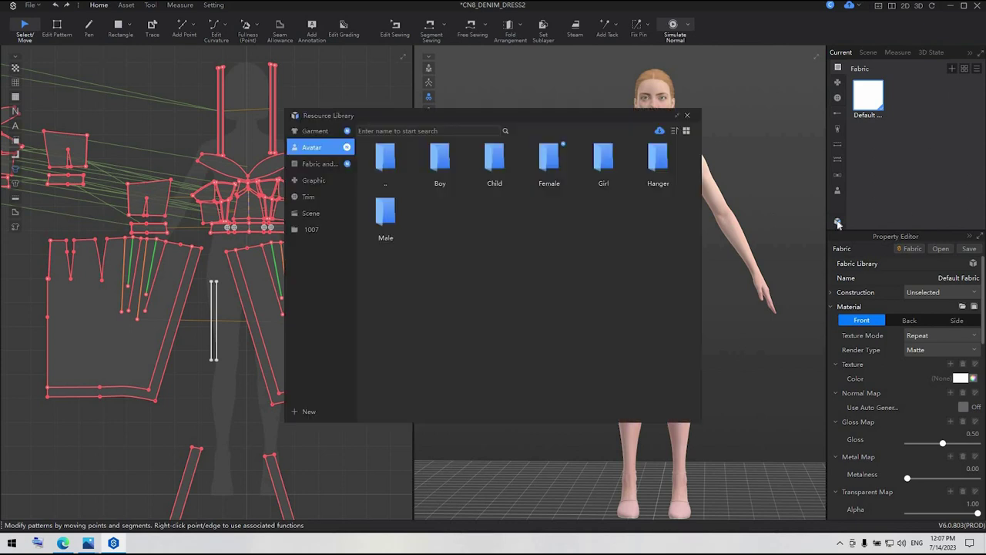
pyautogui.click(318, 164)
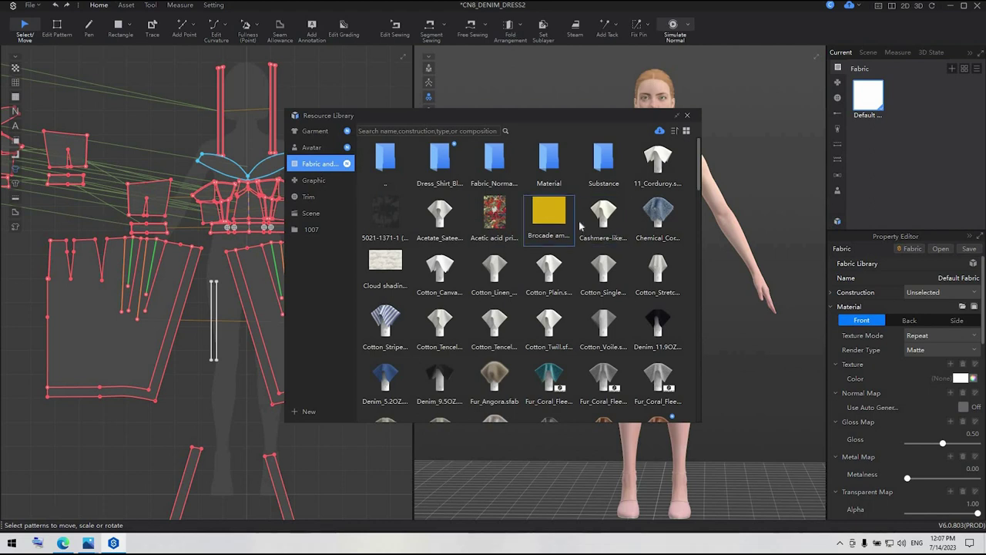
pyautogui.scroll(-3, 574, 271)
pyautogui.scroll(3, 573, 271)
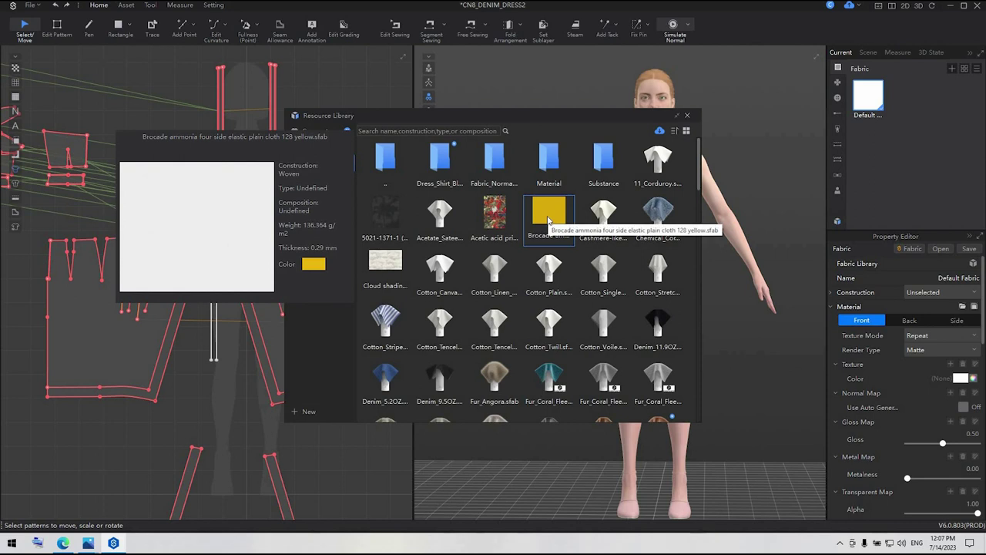
pyautogui.doubleClick(549, 219)
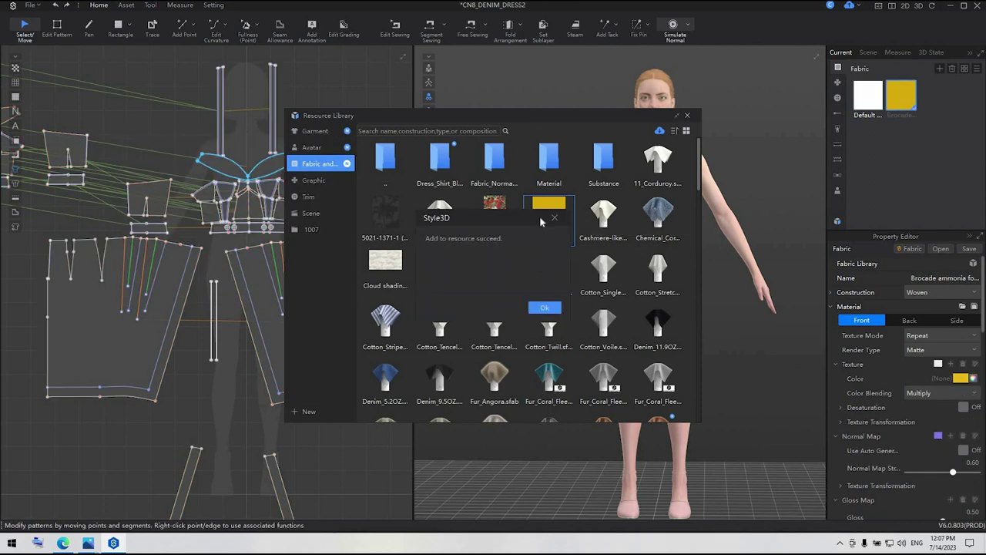
# Add the dark fabric "5021-1371-1 (li) north" to the garment's fabrics and close the resource library
pyautogui.doubleClick(396, 216)
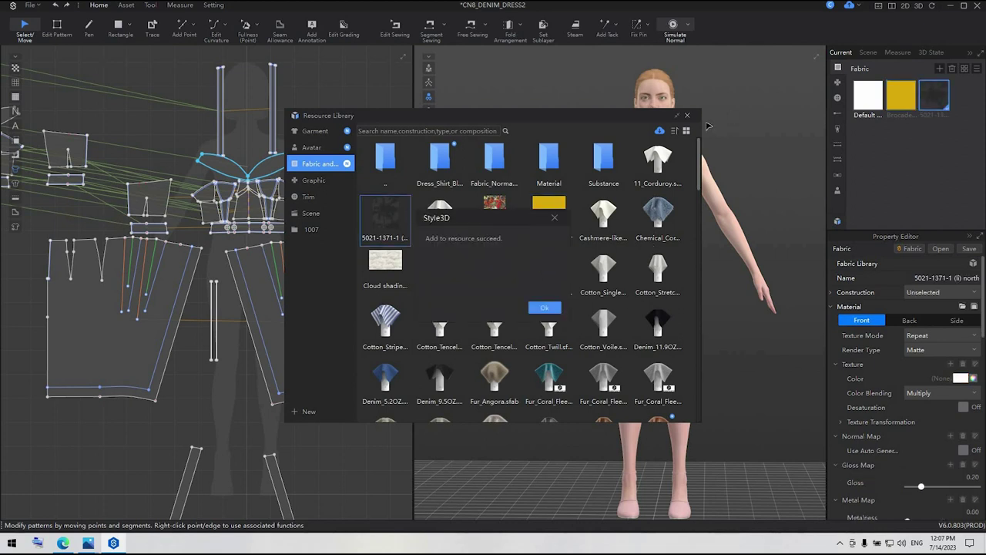
pyautogui.press('Return')
pyautogui.click(687, 115)
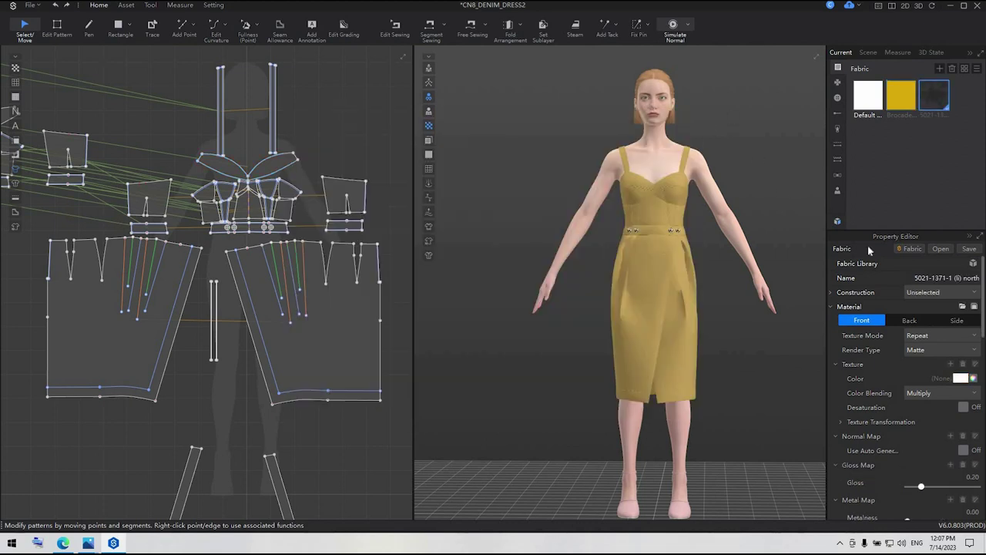
# Reopen the resource library, look through its online download catalogue of fabrics and trims, and close the catalogue
pyautogui.click(838, 222)
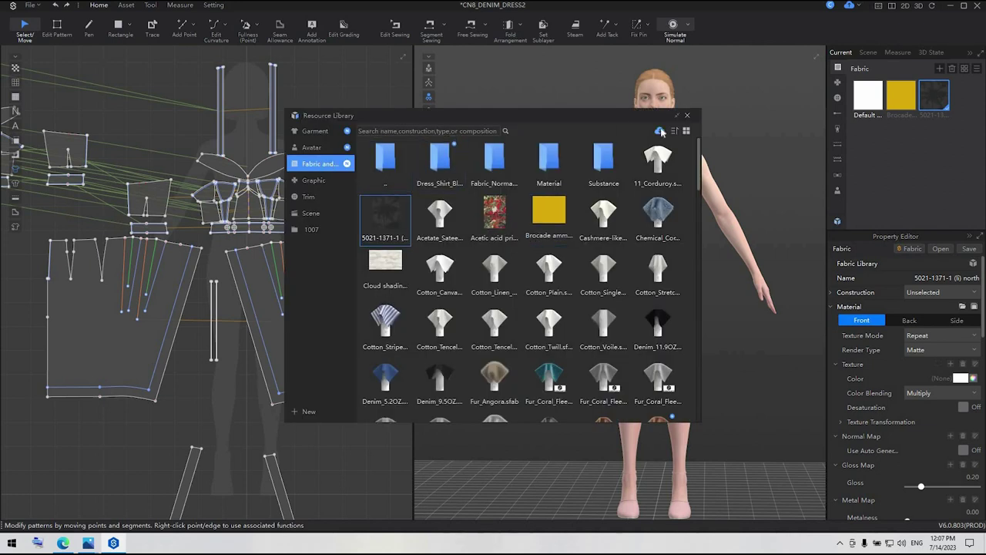
pyautogui.click(660, 132)
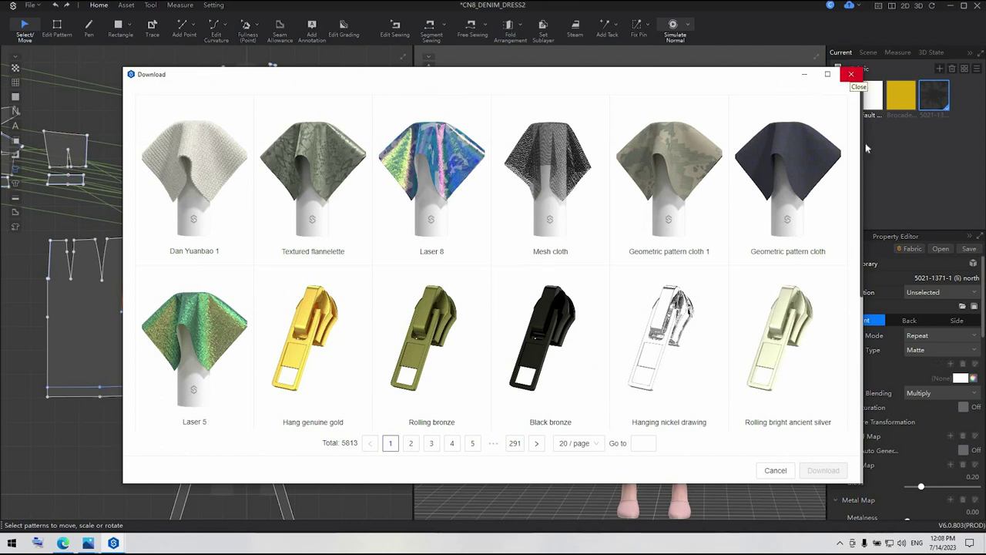
pyautogui.click(852, 74)
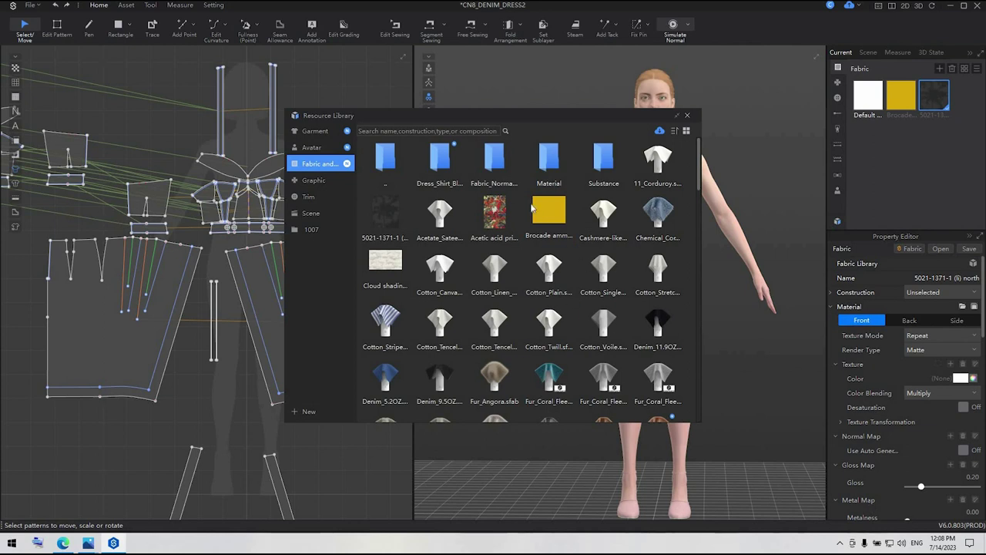
# Close the resource library, then unstrengthen all the dress patterns and set their layer to 0
pyautogui.click(688, 116)
pyautogui.scroll(-5, 371, 221)
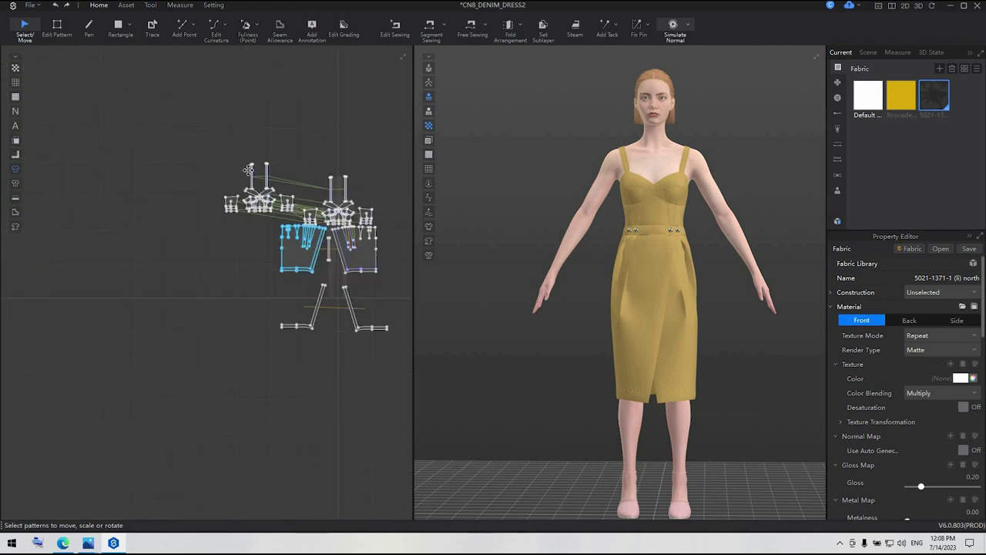
pyautogui.moveTo(409, 406); pyautogui.dragTo(196, 139)
pyautogui.rightClick(365, 259)
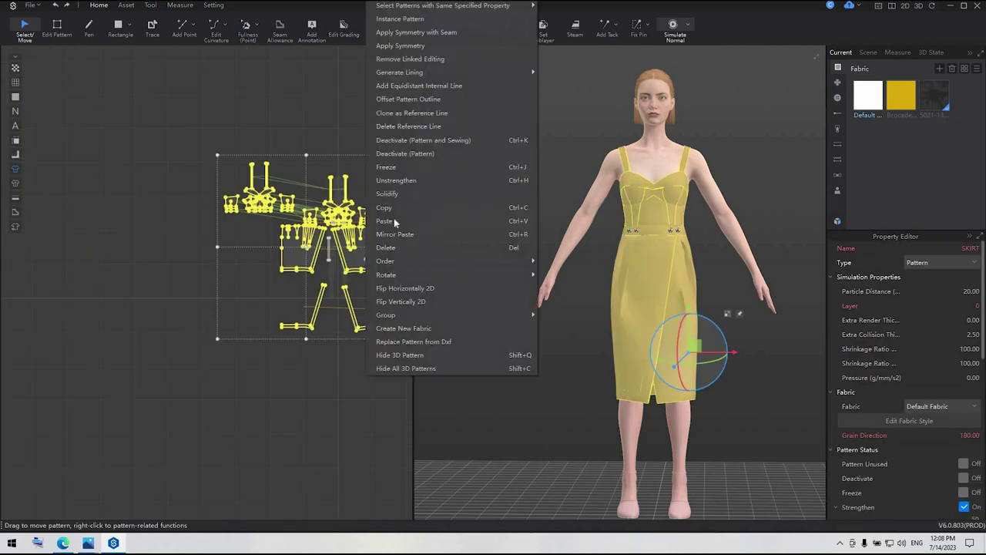
pyautogui.click(405, 179)
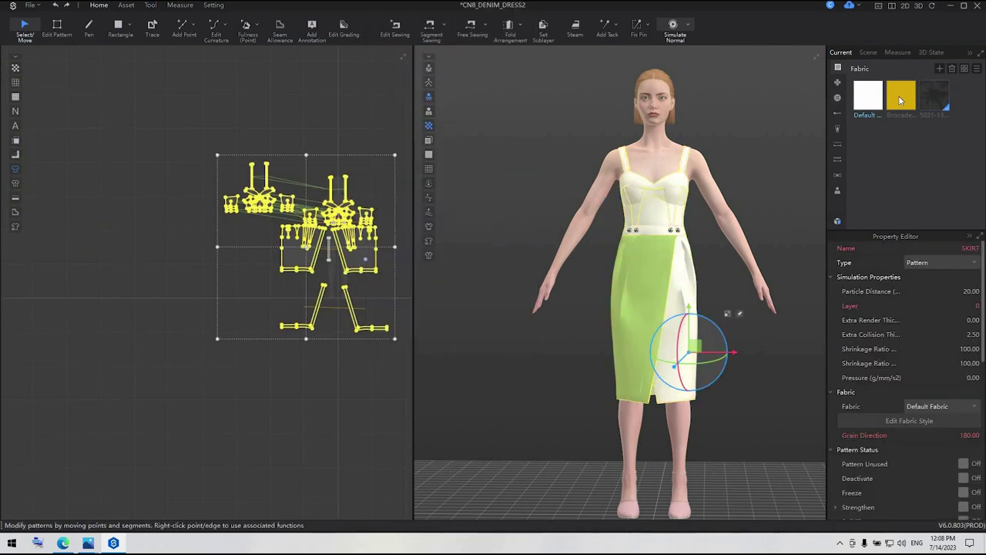
pyautogui.click(973, 307)
pyautogui.press('Return')
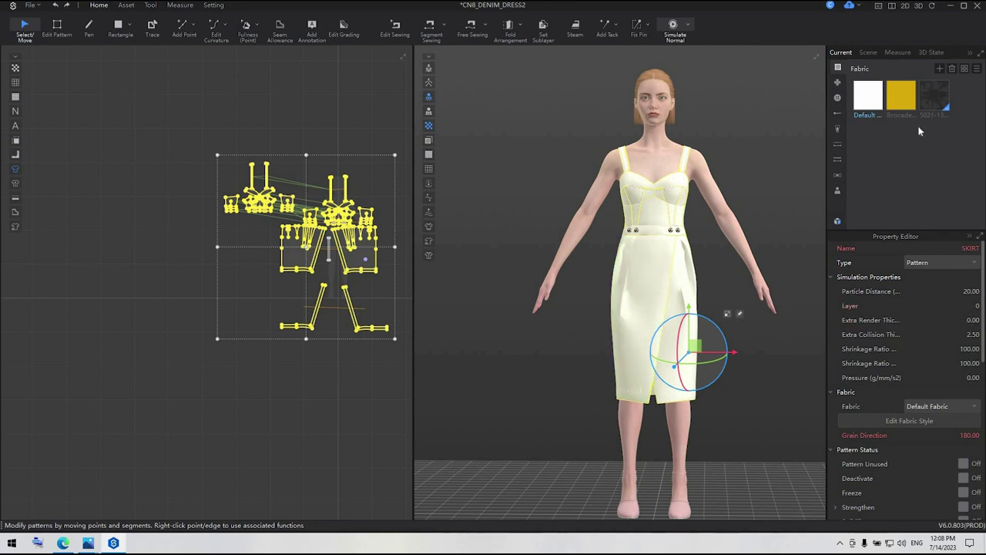
# Assign the yellow Brocade ammonia fabric to all the selected dress patterns and clear the selection
pyautogui.rightClick(908, 93)
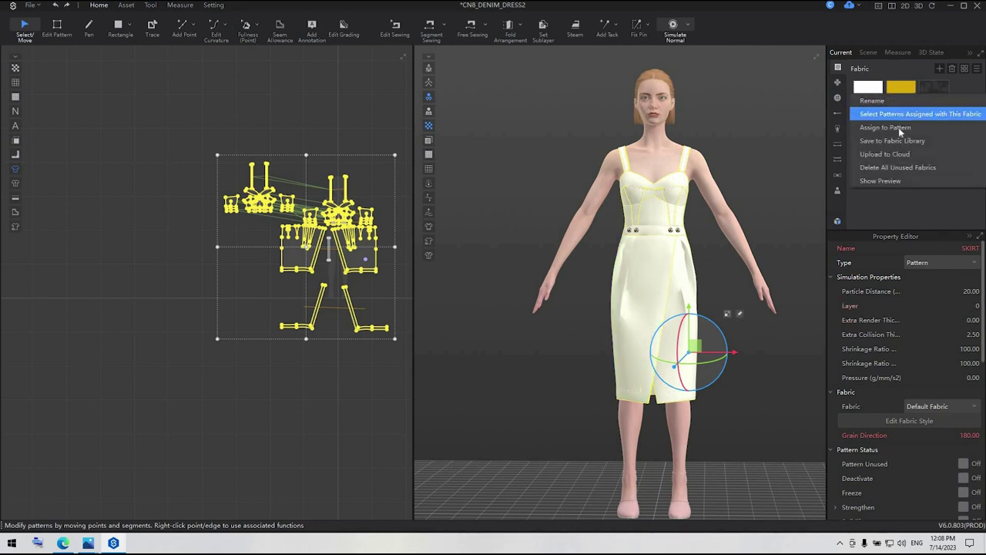
pyautogui.click(885, 127)
pyautogui.click(732, 328)
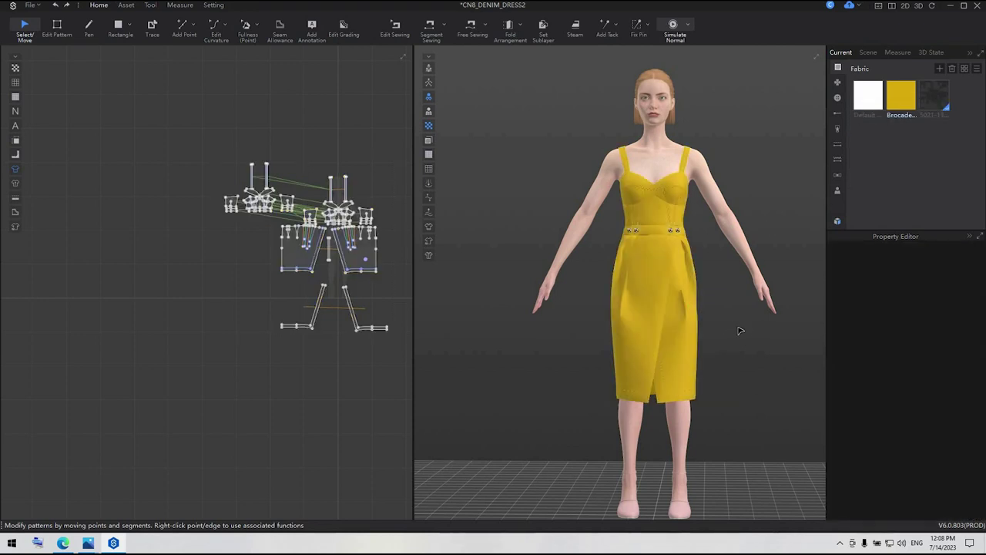
pyautogui.moveTo(738, 329)
pyautogui.mouseDown(button='right')
pyautogui.moveTo(933, 337)
pyautogui.moveTo(732, 331)
pyautogui.mouseUp(button='right')
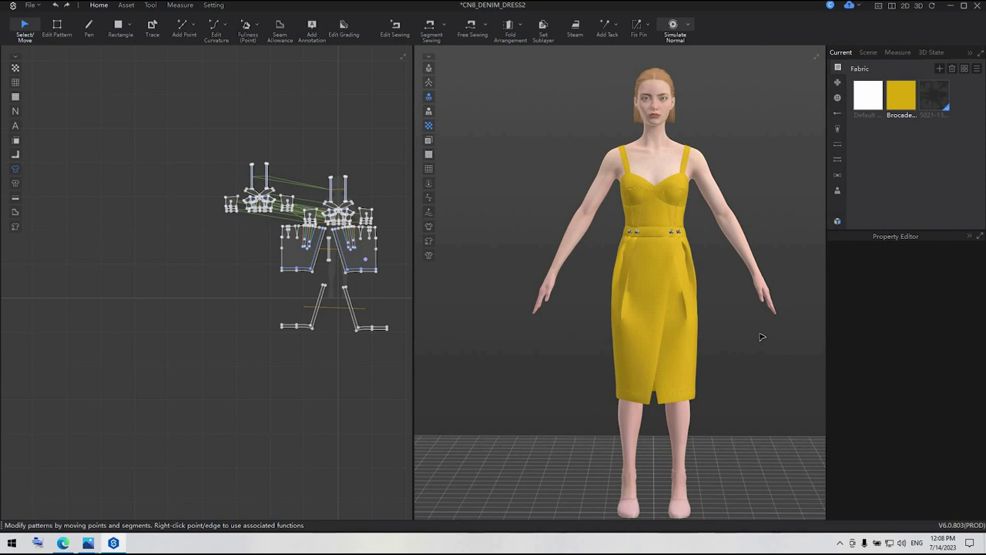
# Select all the dress patterns and assign the dark fabric "5021-1371-1 (li) north" to them
pyautogui.moveTo(204, 138); pyautogui.dragTo(409, 365)
pyautogui.rightClick(901, 94)
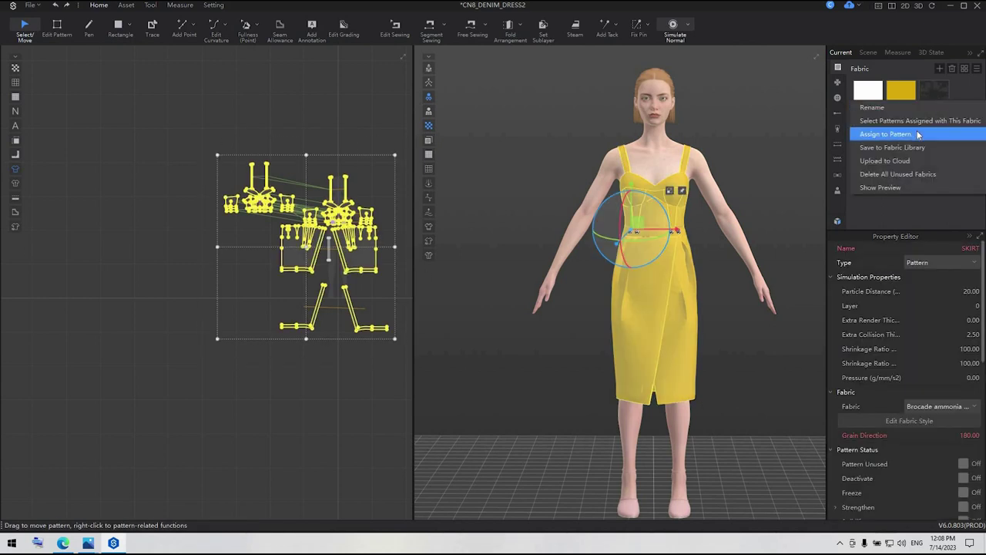
pyautogui.click(886, 134)
pyautogui.click(798, 339)
pyautogui.scroll(3, 797, 339)
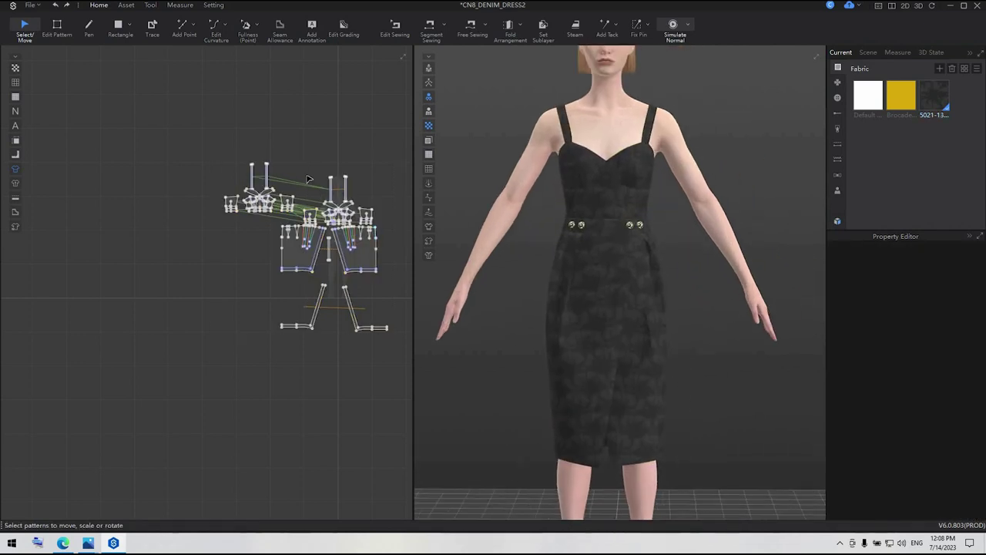
# Rescale the dark fabric's printed texture on all dress patterns with the Edit Texture tool and check the dress
pyautogui.moveTo(179, 138); pyautogui.dragTo(409, 367)
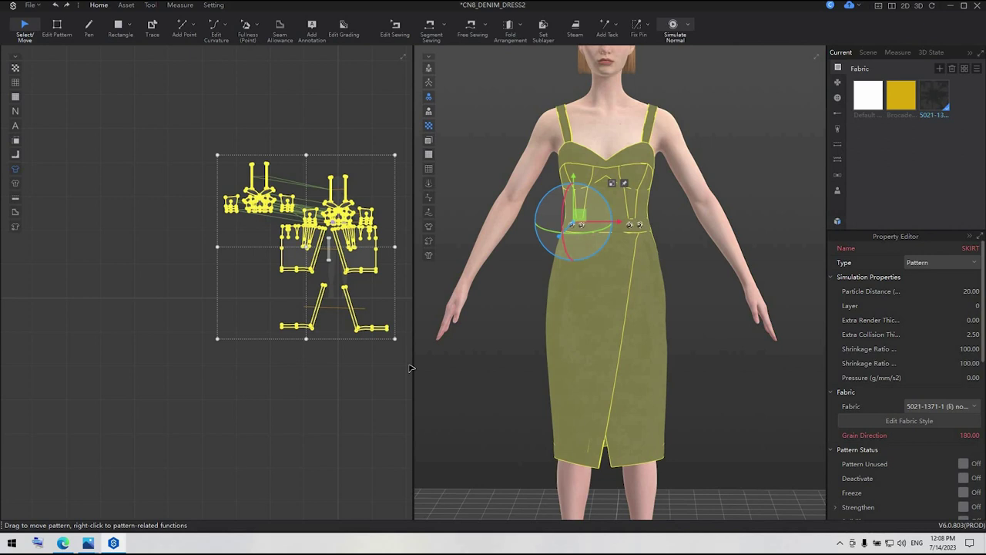
pyautogui.click(126, 6)
pyautogui.press('t')
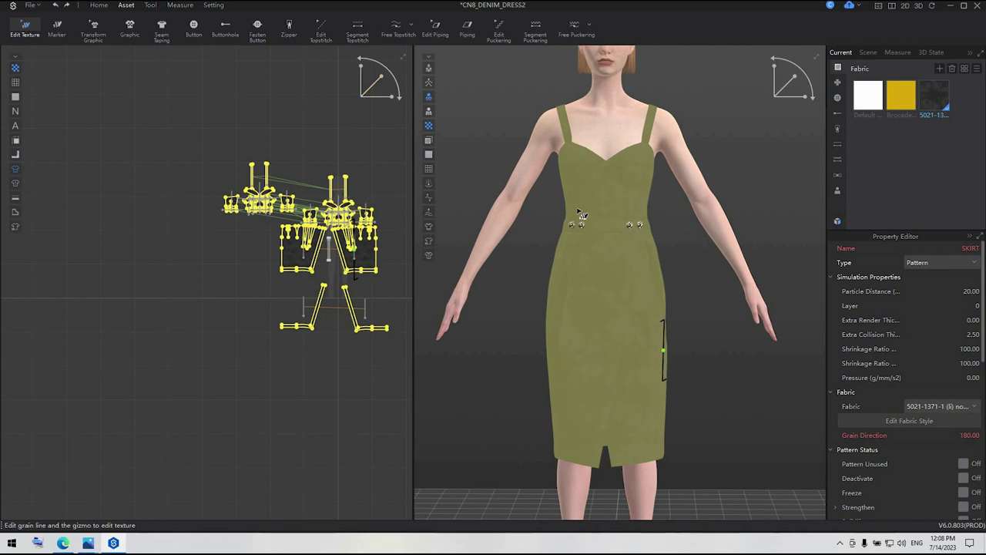
pyautogui.click(312, 137)
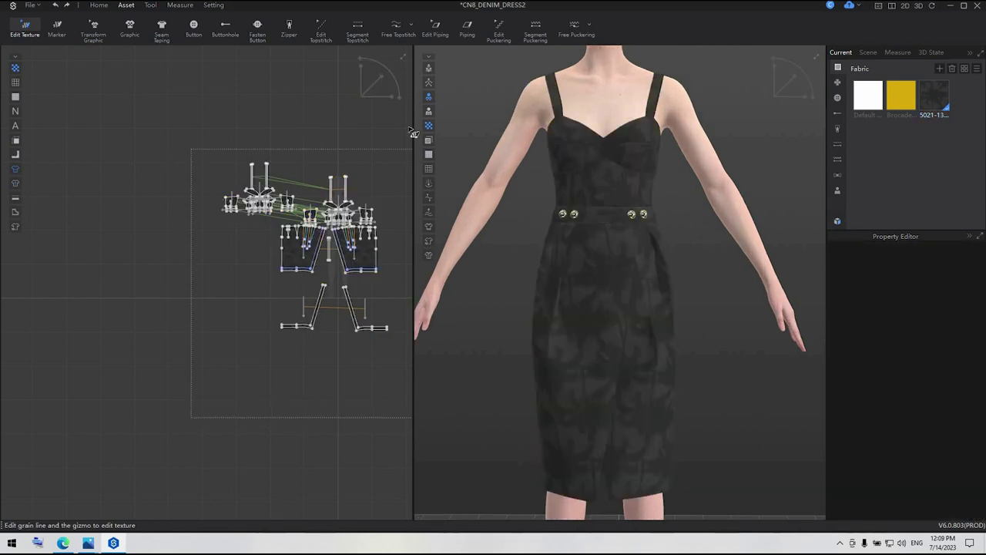
pyautogui.moveTo(395, 77); pyautogui.dragTo(379, 64)
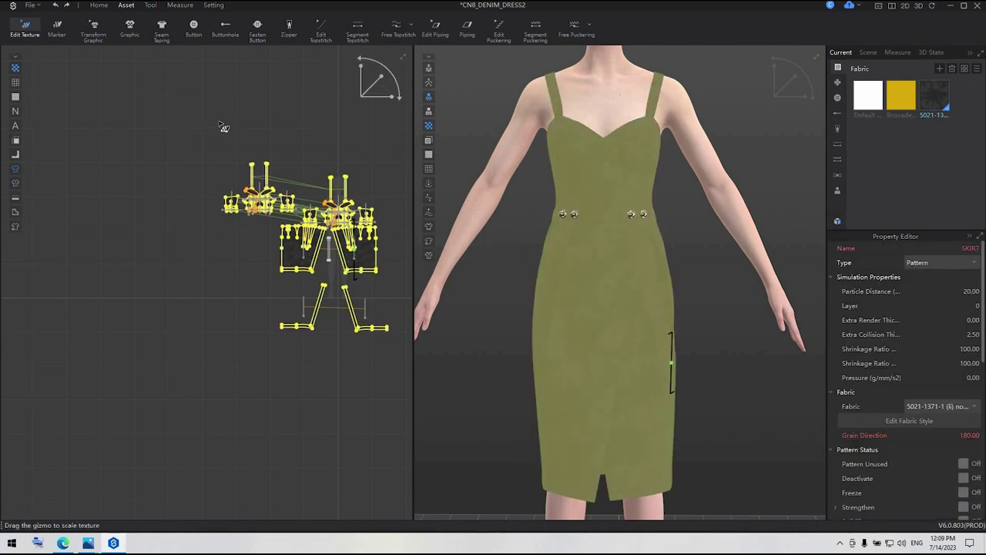
pyautogui.click(223, 127)
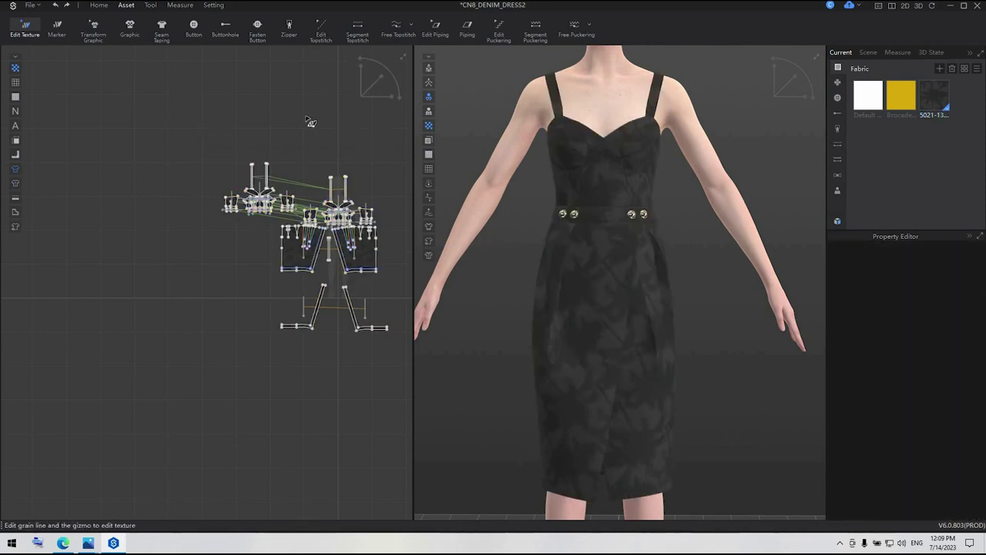
pyautogui.click(934, 96)
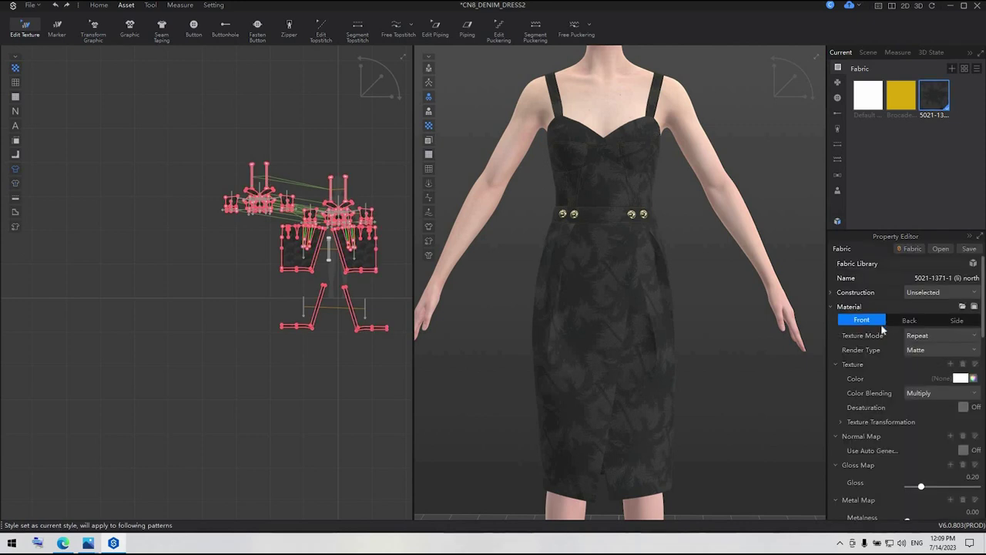
pyautogui.moveTo(229, 162); pyautogui.dragTo(196, 152, button='middle')
pyautogui.moveTo(199, 156); pyautogui.dragTo(149, 151, button='right')
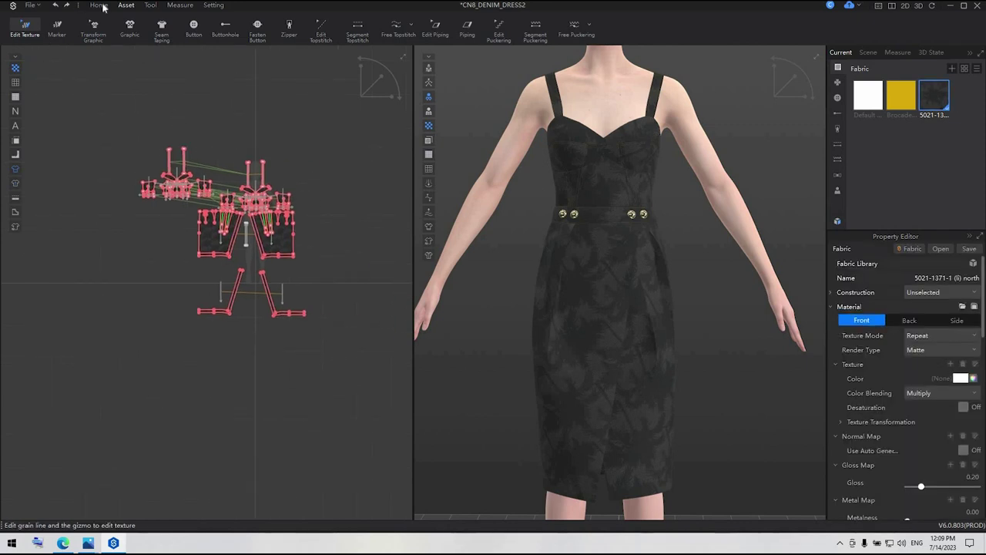
# Select all the dress patterns and assign the yellow Brocade ammonia fabric to them again
pyautogui.click(98, 6)
pyautogui.click(23, 29)
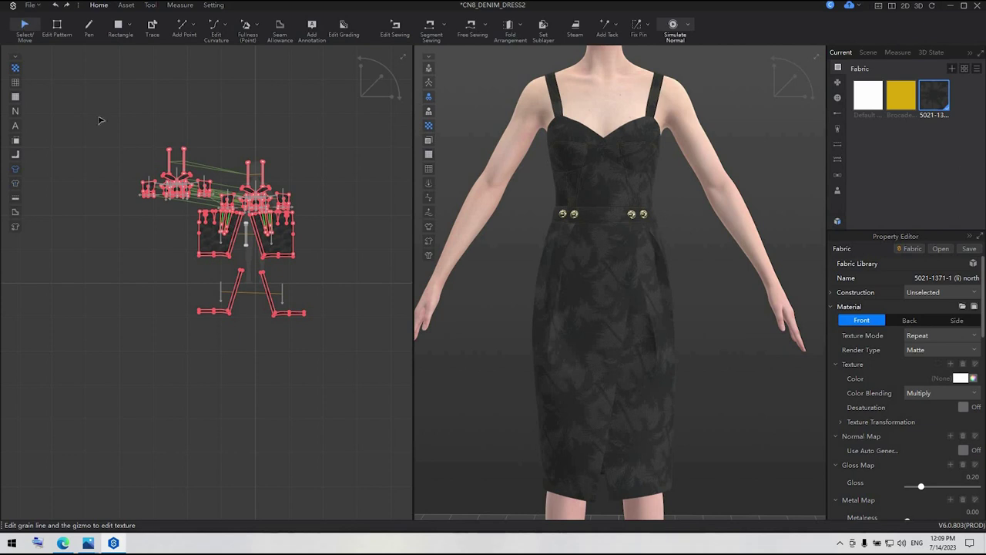
pyautogui.moveTo(94, 111); pyautogui.dragTo(360, 305)
pyautogui.rightClick(904, 97)
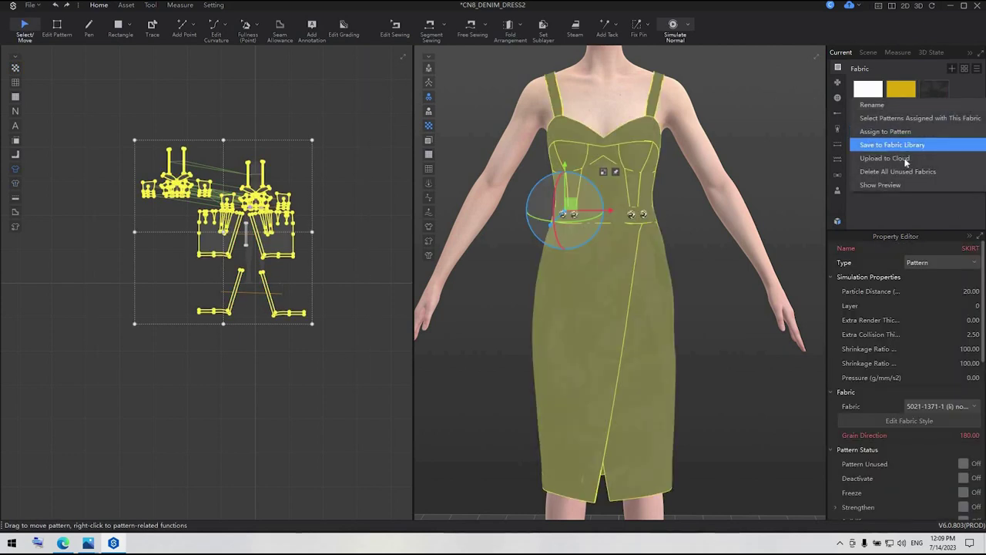
pyautogui.click(912, 138)
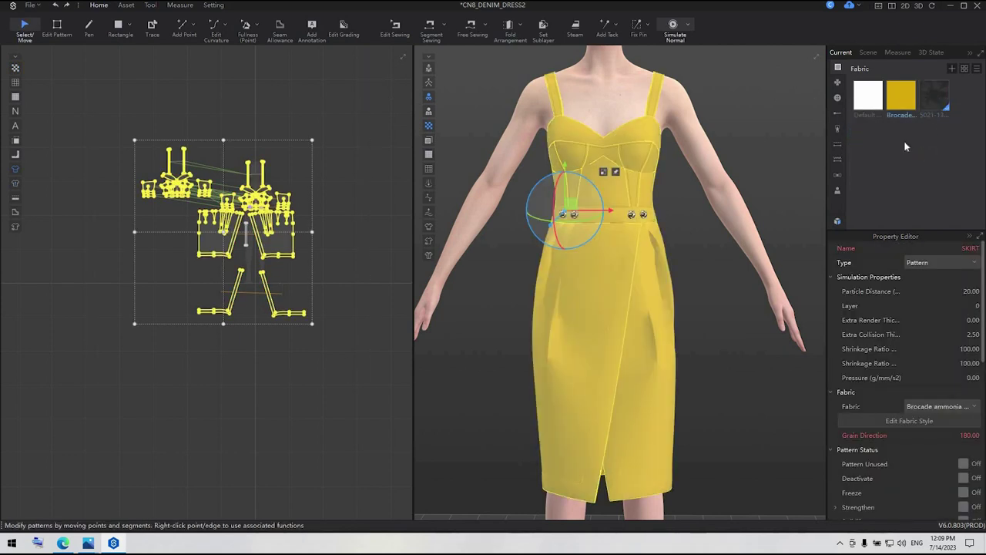
# Delete all unused fabrics from the garment, deselect the patterns and check the yellow dress from an angle
pyautogui.rightClick(934, 98)
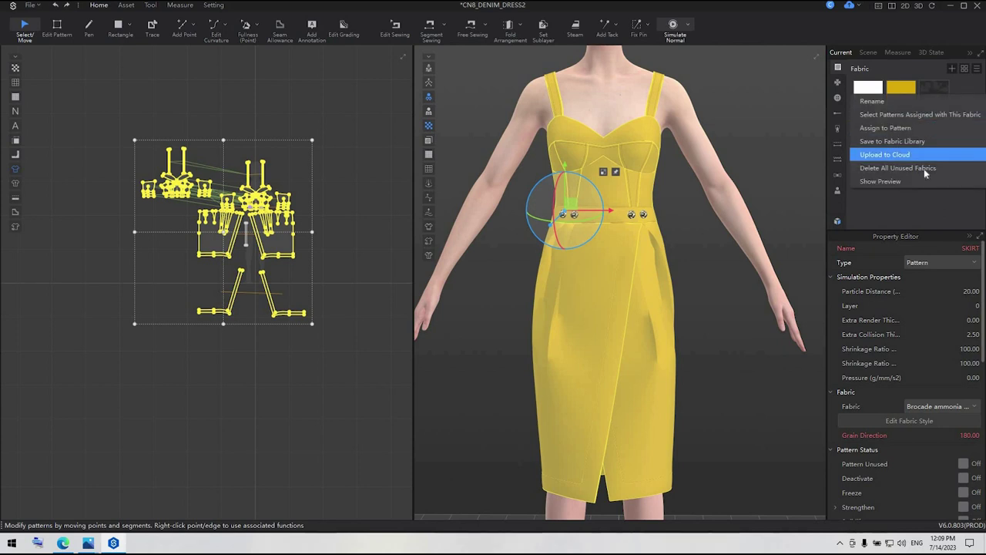
pyautogui.click(923, 169)
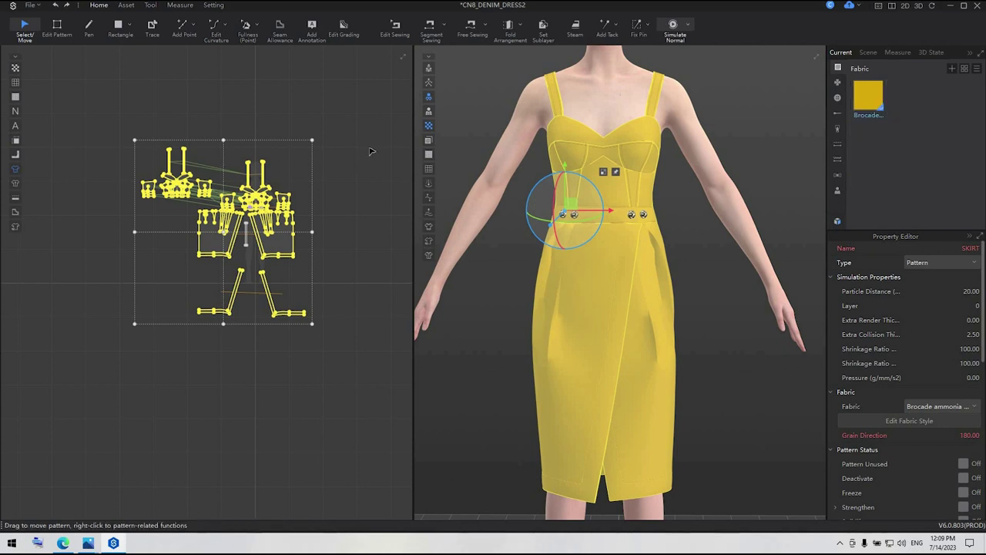
pyautogui.click(750, 273)
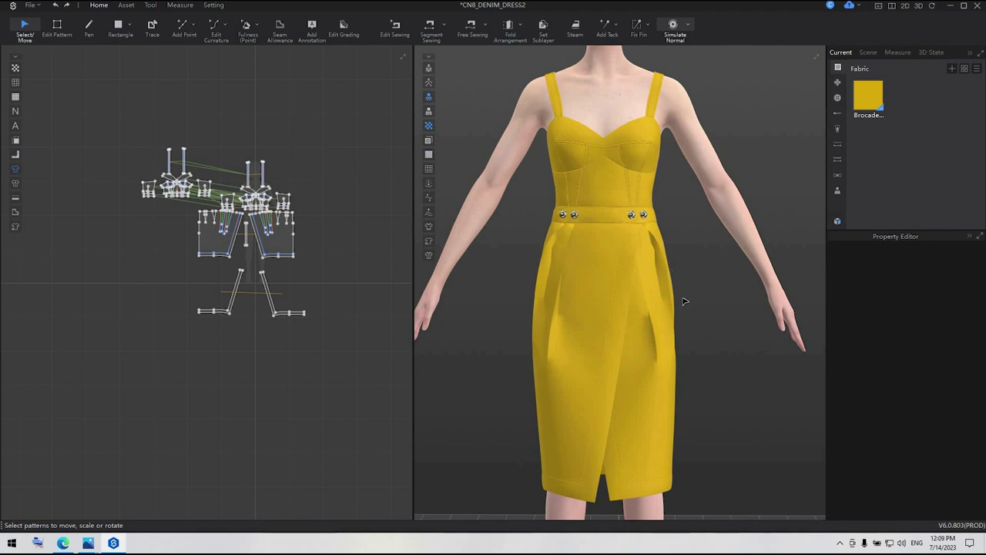
pyautogui.scroll(-2, 799, 325)
pyautogui.moveTo(799, 325); pyautogui.dragTo(554, 297, button='right')
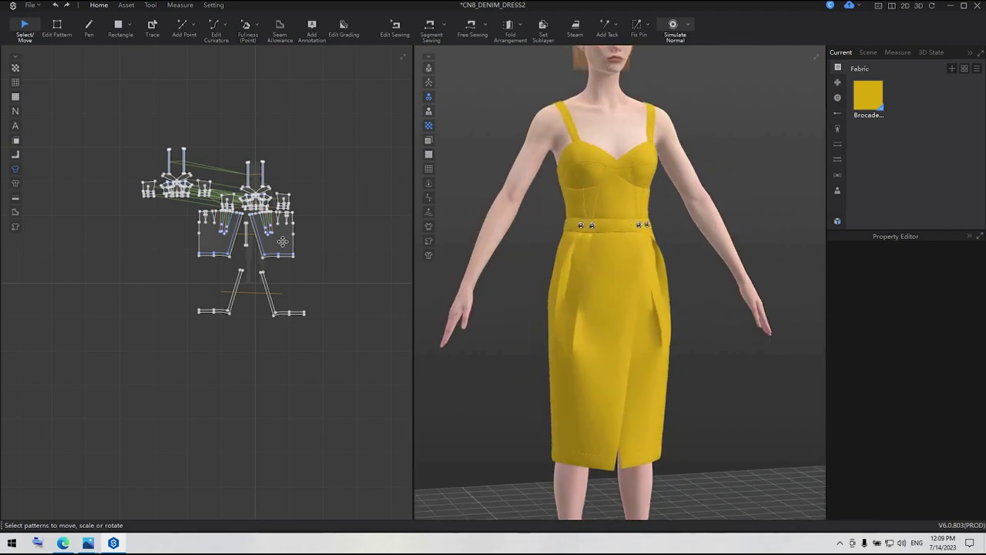
# Set fold strength 53 and fold angle 187 on the four coloured pleat fold lines at the front skirt's waist
pyautogui.scroll(5, 283, 241)
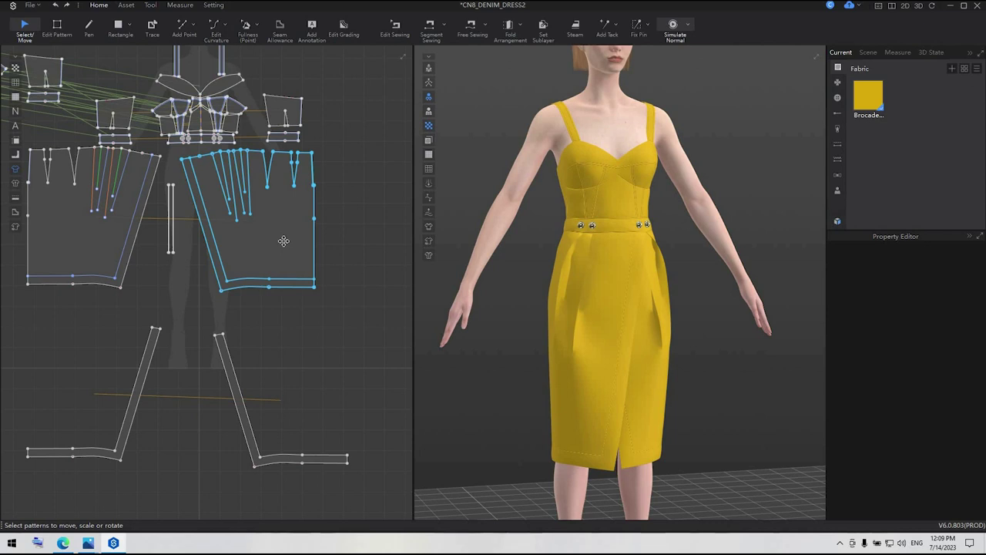
pyautogui.scroll(4, 200, 192)
pyautogui.press('z')
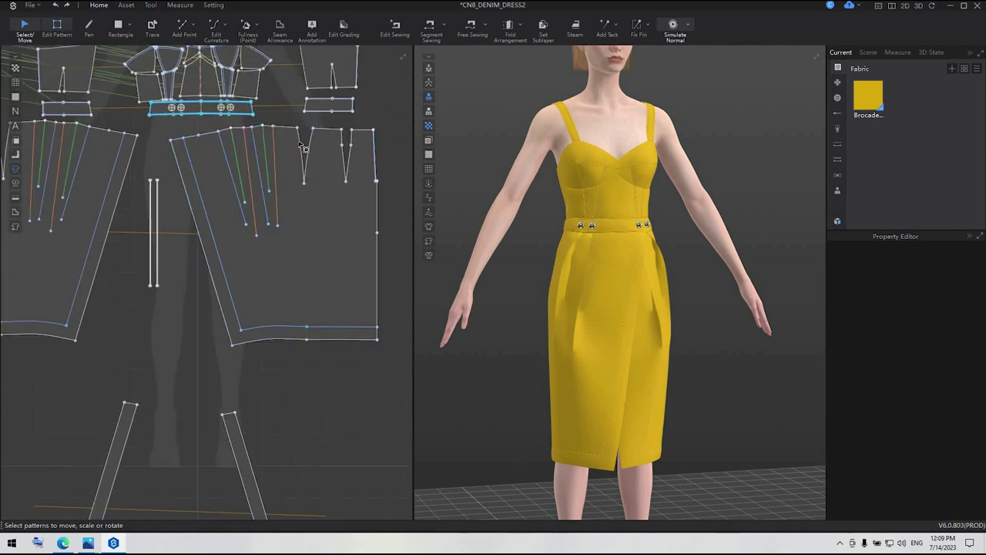
pyautogui.scroll(3, 251, 160)
pyautogui.click(260, 162)
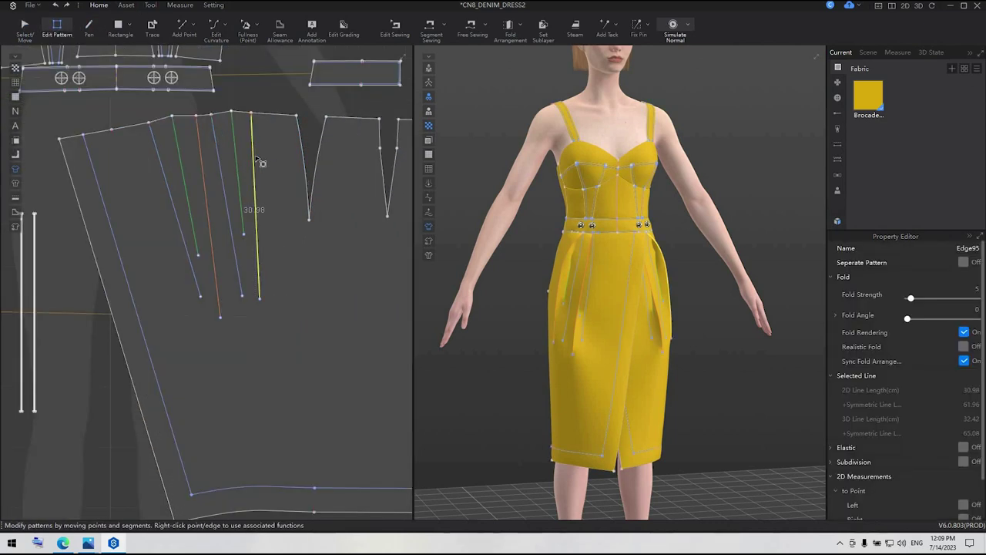
pyautogui.keyDown('shift'); pyautogui.click(239, 164); pyautogui.keyUp('shift')
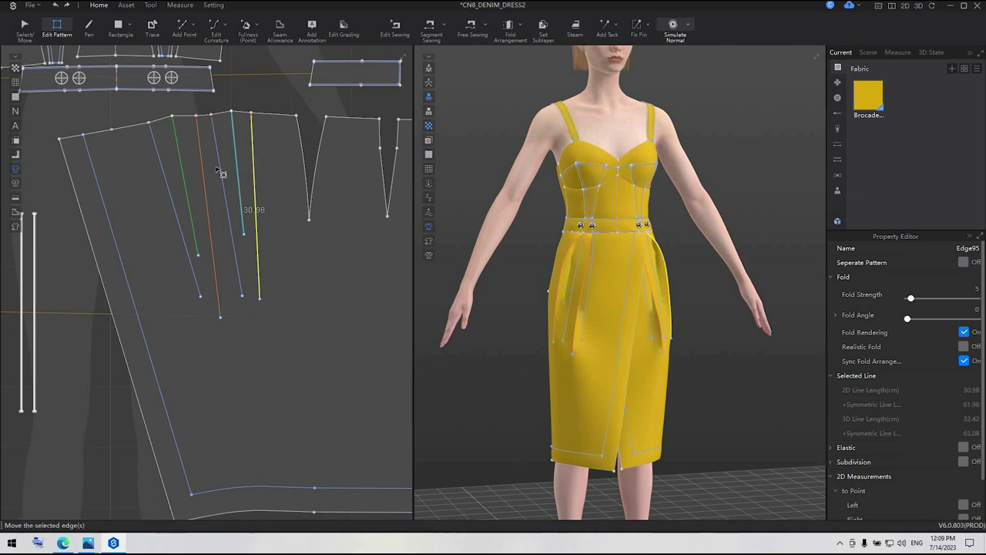
pyautogui.keyDown('shift'); pyautogui.click(201, 179); pyautogui.keyUp('shift')
pyautogui.keyDown('shift'); pyautogui.click(185, 180); pyautogui.keyUp('shift')
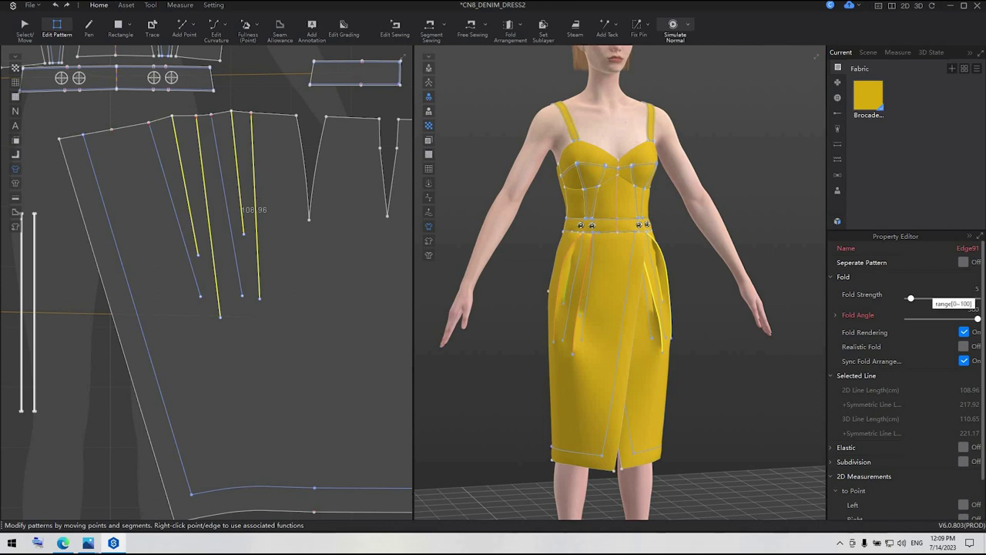
pyautogui.click(977, 289)
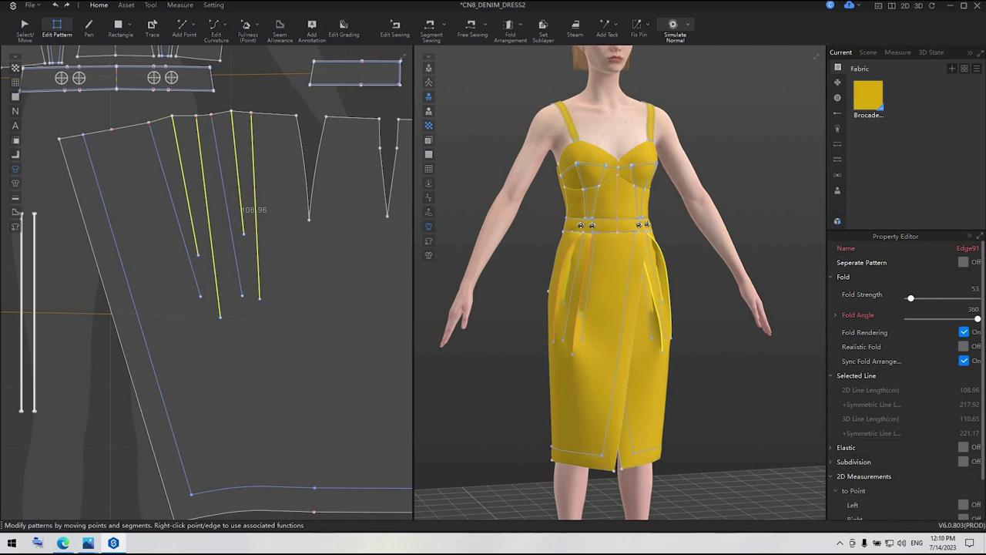
pyautogui.write('53')
pyautogui.press('Tab')
pyautogui.write('18')
pyautogui.press('Return')
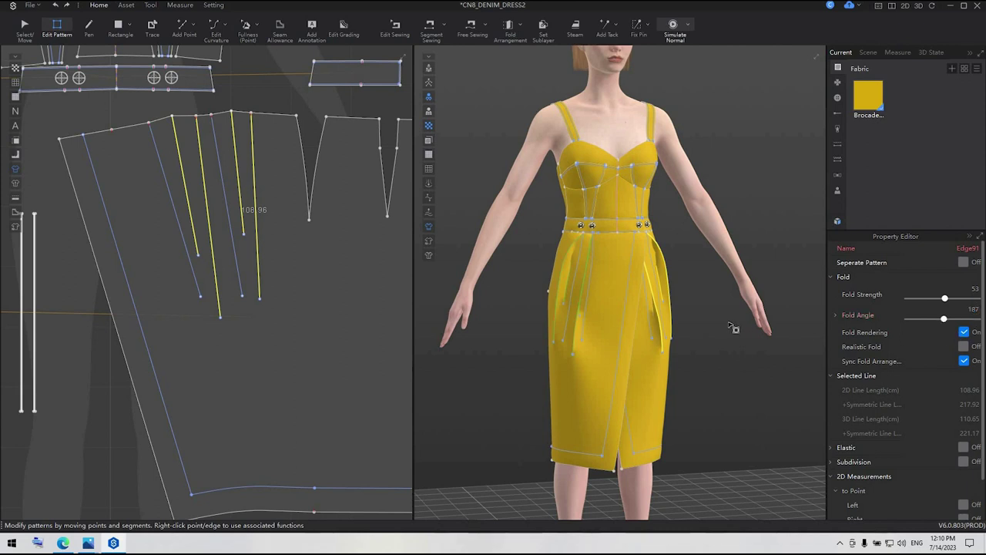
pyautogui.moveTo(734, 327); pyautogui.dragTo(715, 312, button='right')
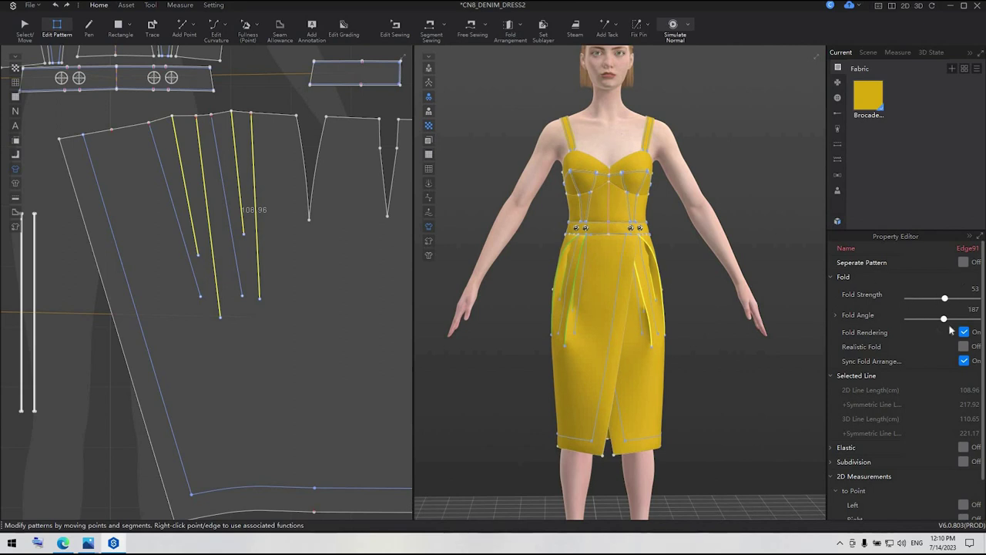
# Select all the dress patterns and strengthen them
pyautogui.scroll(-3, 130, 137)
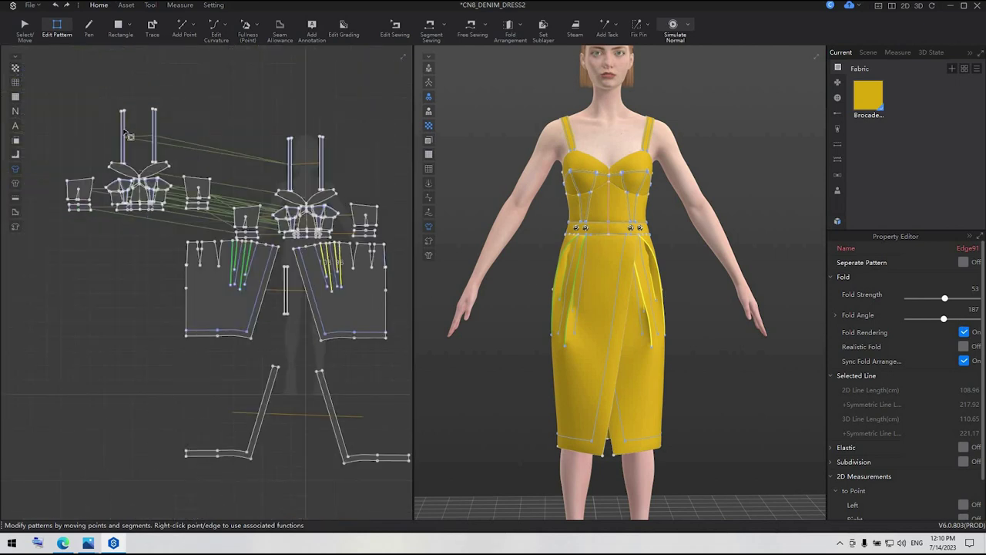
pyautogui.click(24, 30)
pyautogui.scroll(-2, 95, 94)
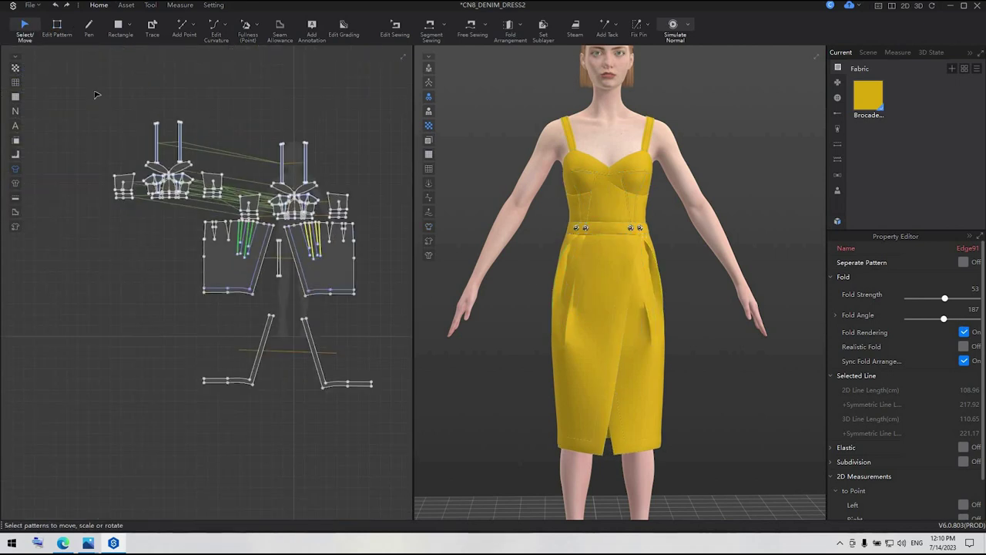
pyautogui.moveTo(96, 95); pyautogui.dragTo(405, 432)
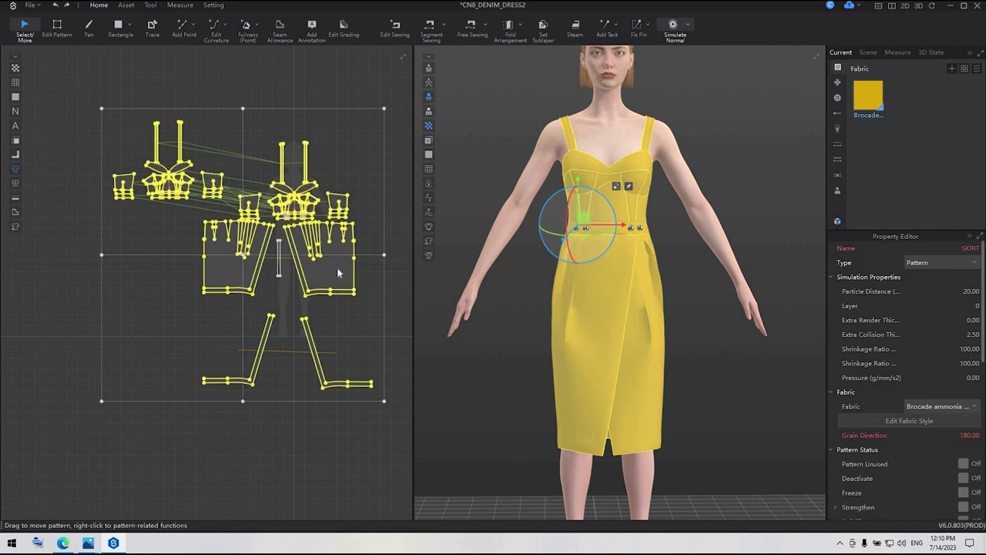
pyautogui.scroll(-3, 337, 269)
pyautogui.rightClick(336, 268)
pyautogui.click(362, 181)
pyautogui.scroll(3, 745, 292)
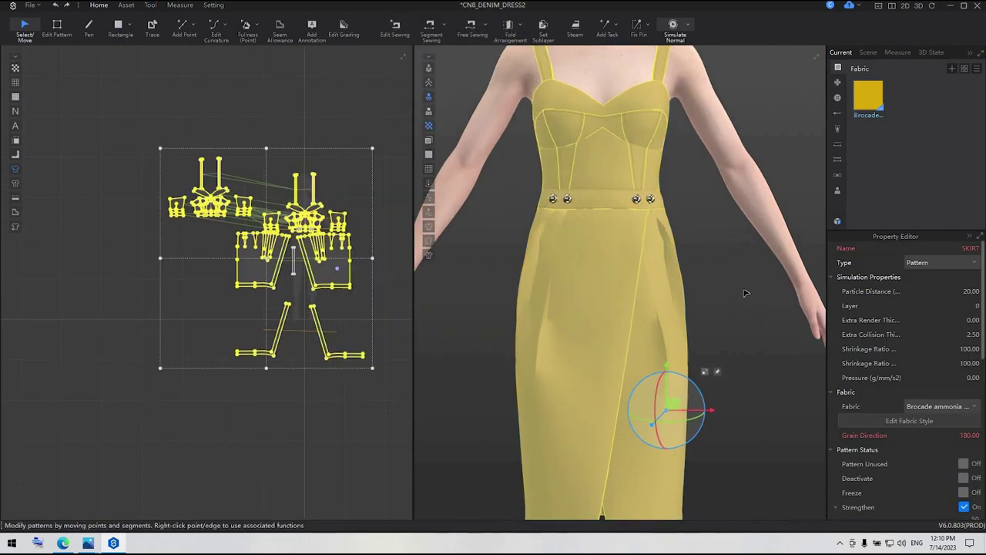
# Deselect the patterns and run a short simulation to settle the strengthened dress
pyautogui.click(745, 293)
pyautogui.press('space')
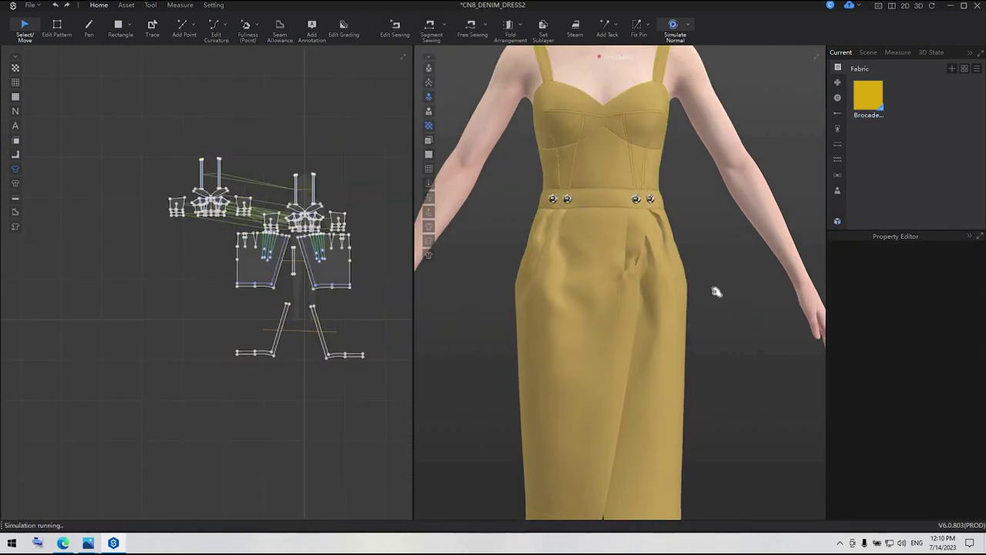
pyautogui.press('space')
# Set the overlapping front skirt pattern to layer 1 and simulate so it drapes over the other skirt piece
pyautogui.click(609, 353)
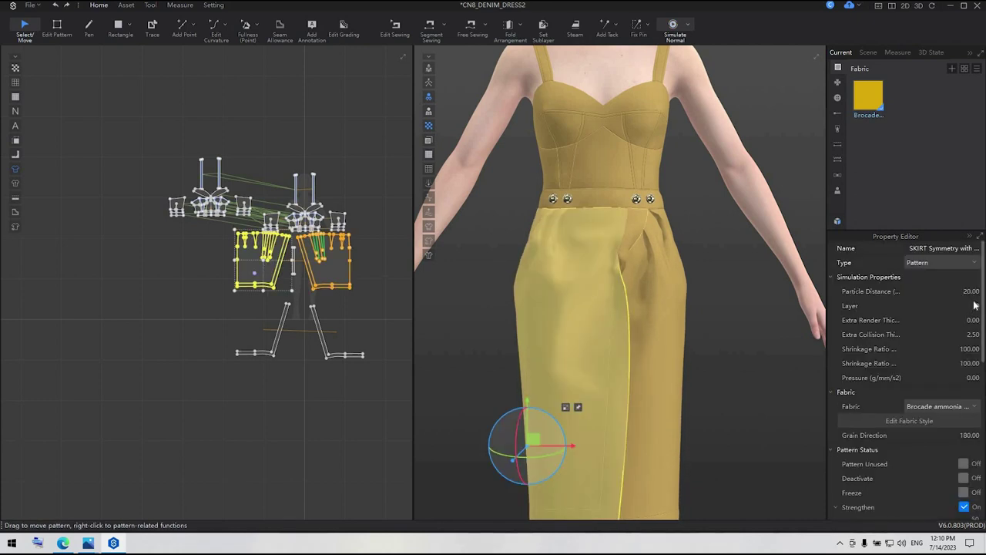
pyautogui.press('Return')
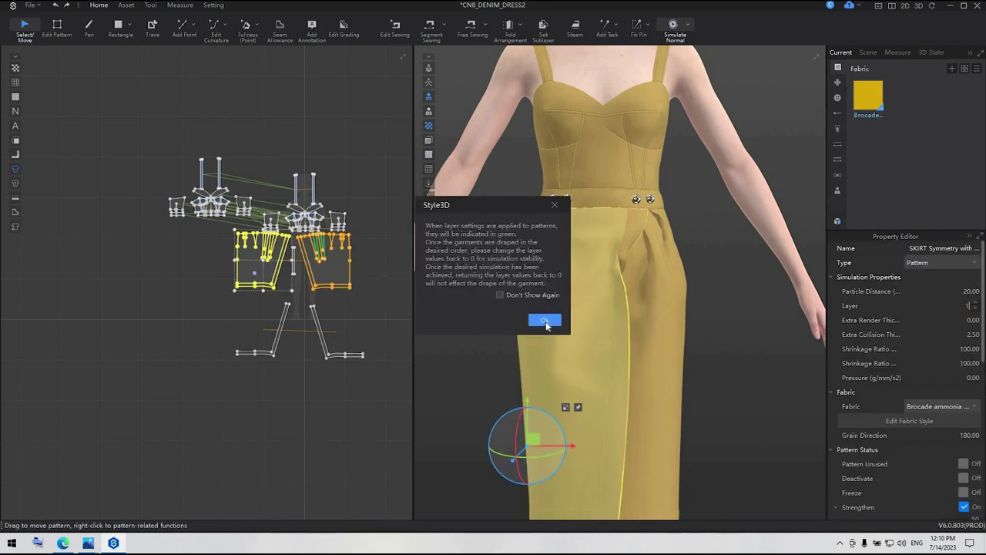
pyautogui.click(546, 323)
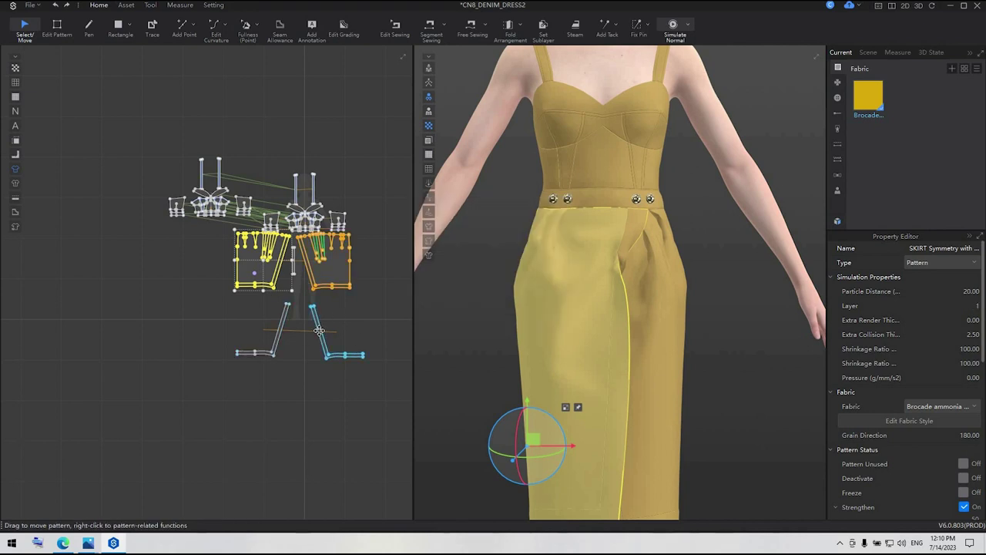
pyautogui.press('space')
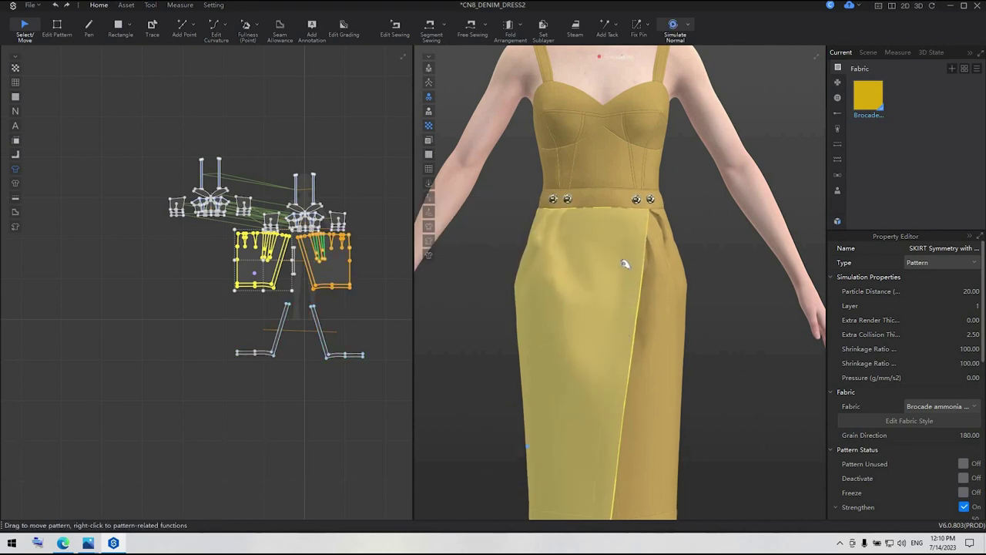
pyautogui.press('space')
# Check the dress from the side, simulate it from the front while pulling the skirt at the hip, and undo the last change
pyautogui.click(716, 315)
pyautogui.scroll(-2, 717, 319)
pyautogui.moveTo(718, 319); pyautogui.dragTo(886, 320, button='right')
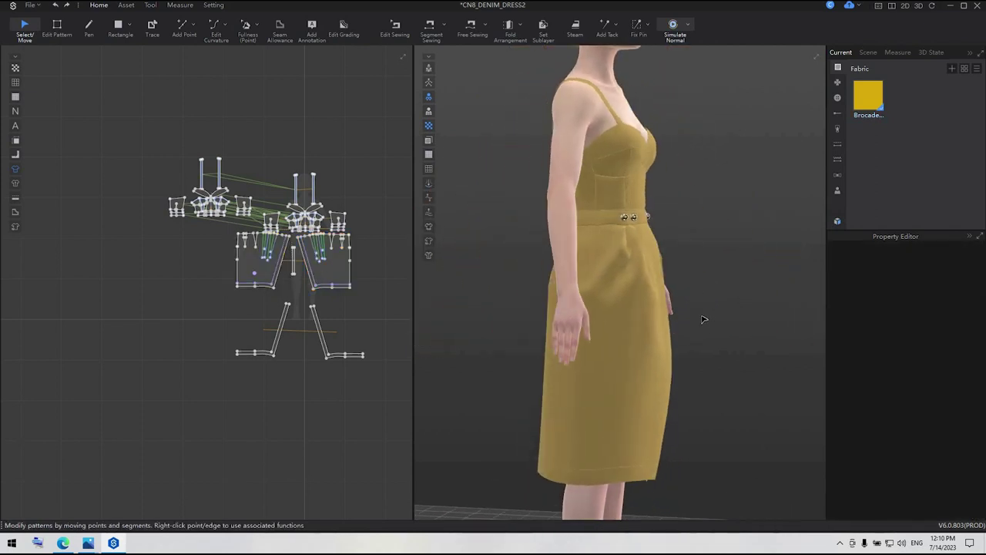
pyautogui.press('2')
pyautogui.press('space')
pyautogui.moveTo(660, 298); pyautogui.dragTo(728, 317)
pyautogui.hotkey('ctrl', 'z')
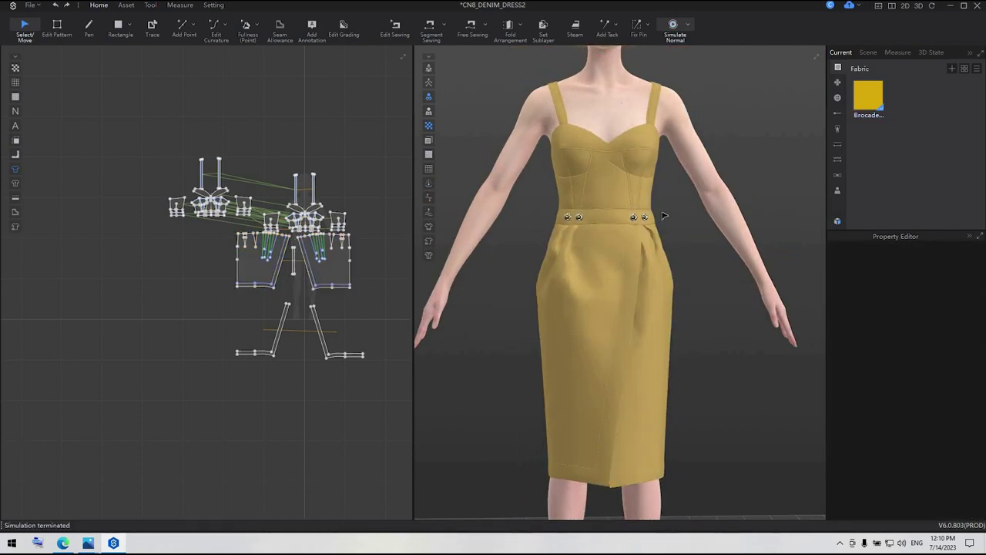
# Select all the dress patterns, set their particle distance to 10 and simulate briefly
pyautogui.scroll(2, 655, 221)
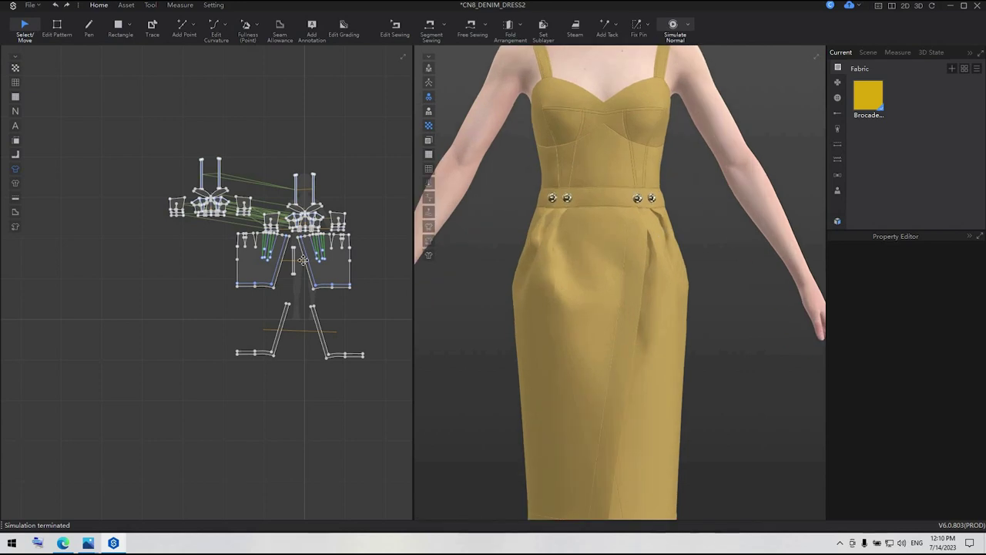
pyautogui.moveTo(137, 130); pyautogui.dragTo(417, 409)
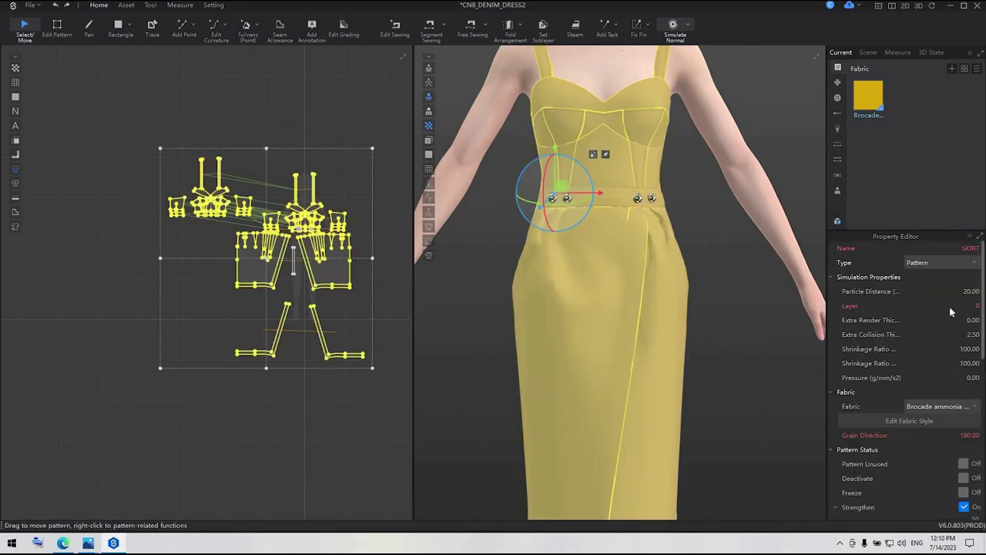
pyautogui.click(960, 291)
pyautogui.press('Return')
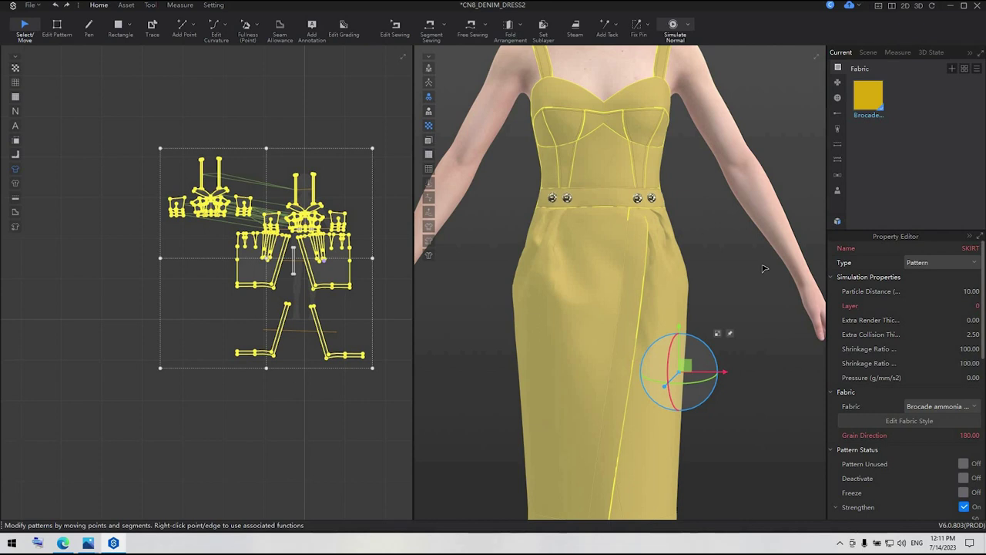
pyautogui.press('space')
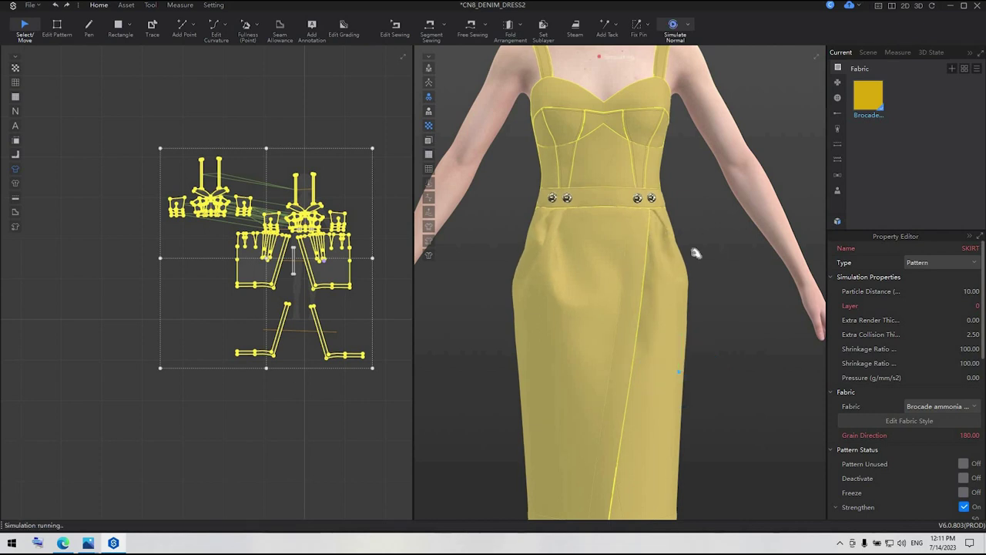
pyautogui.press('space')
# Set the particle distance of all the selected dress patterns to 8
pyautogui.click(967, 291)
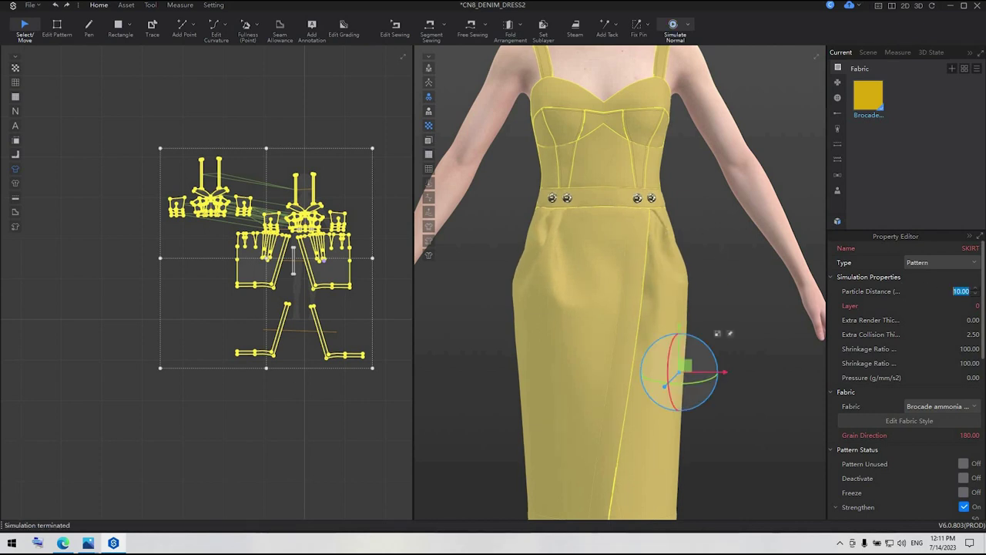
pyautogui.write('8')
pyautogui.press('Return')
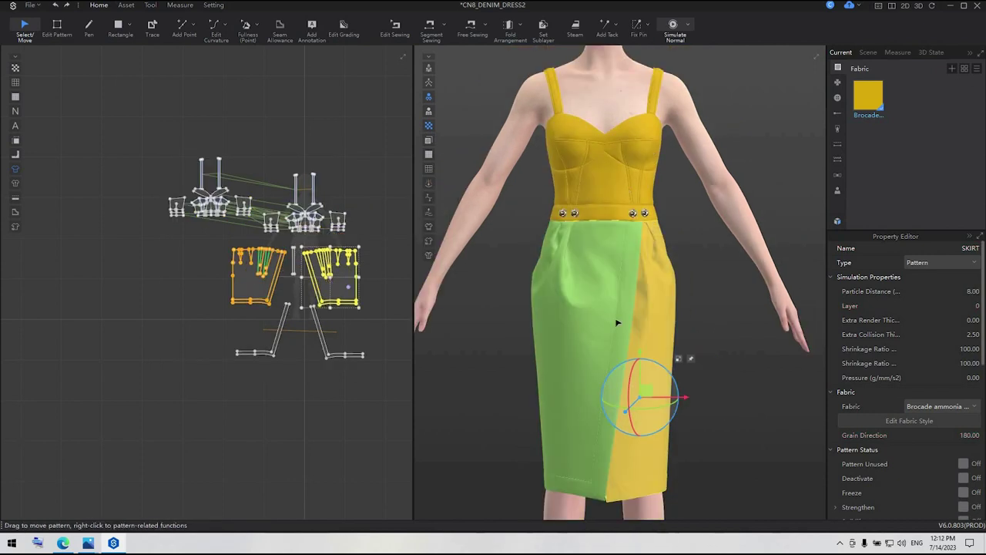
# Select all the strap, bodice and waistband patterns and turn on bonding for them
pyautogui.moveTo(142, 131); pyautogui.dragTo(359, 233)
pyautogui.scroll(-1, 926, 461)
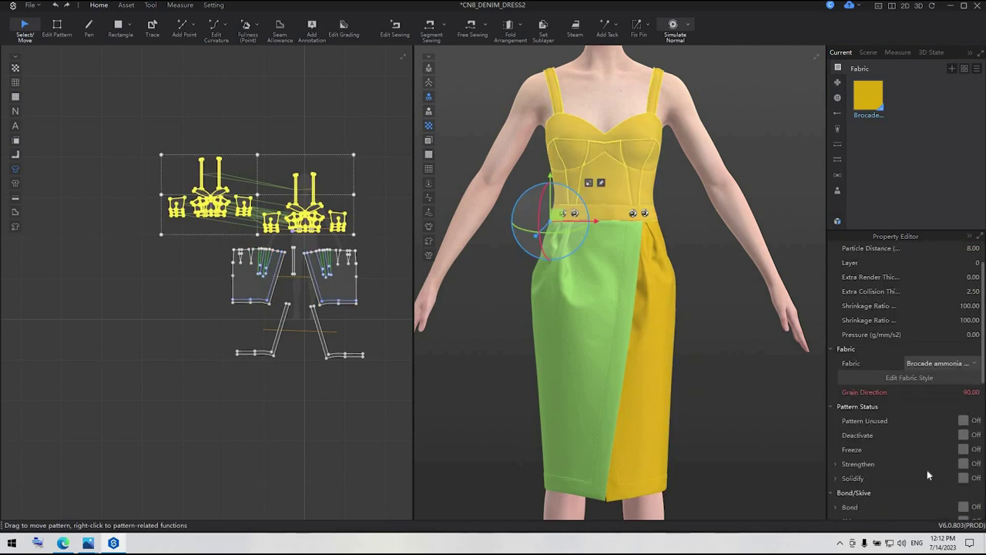
pyautogui.click(963, 507)
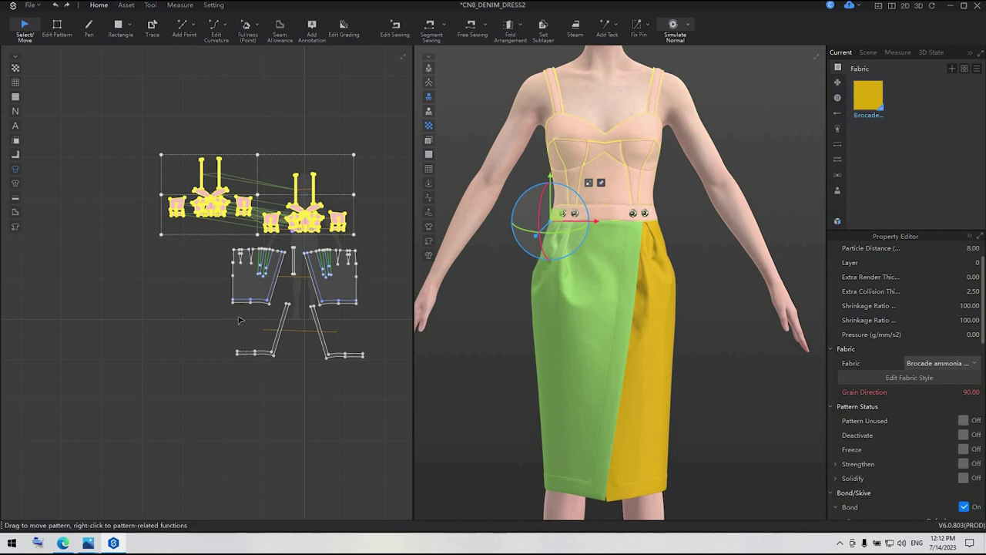
# Turn on bonding for both L-shaped skirt facing patterns and deselect them
pyautogui.click(283, 323)
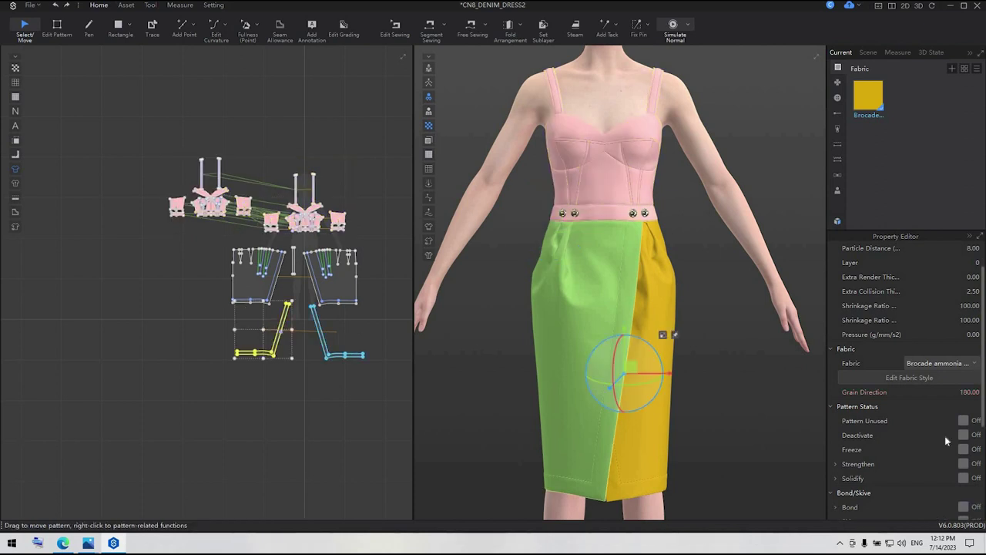
pyautogui.keyDown('shift'); pyautogui.click(322, 339); pyautogui.keyUp('shift')
pyautogui.click(963, 507)
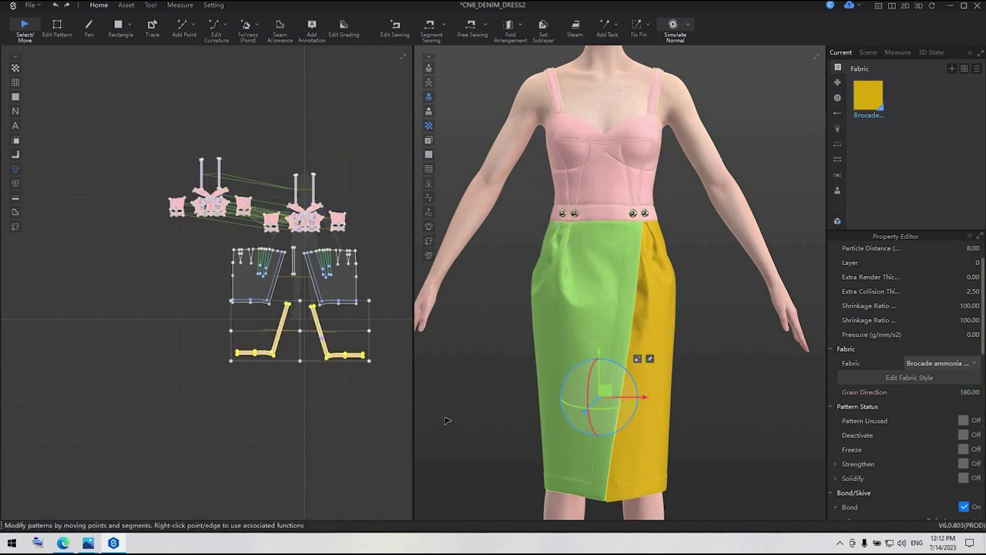
pyautogui.click(348, 427)
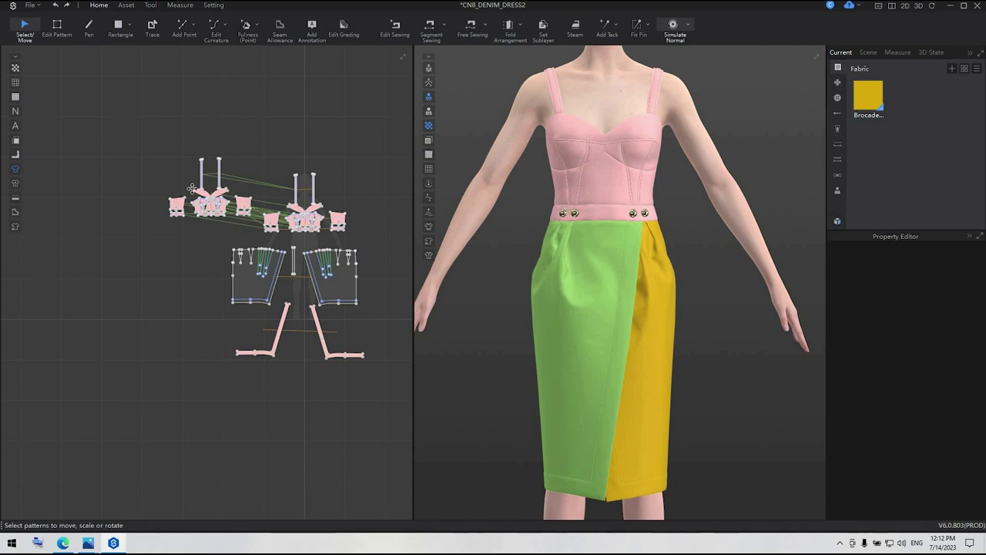
# Solidify all the dress patterns and start simulating the garment
pyautogui.moveTo(143, 137); pyautogui.dragTo(387, 370)
pyautogui.rightClick(347, 289)
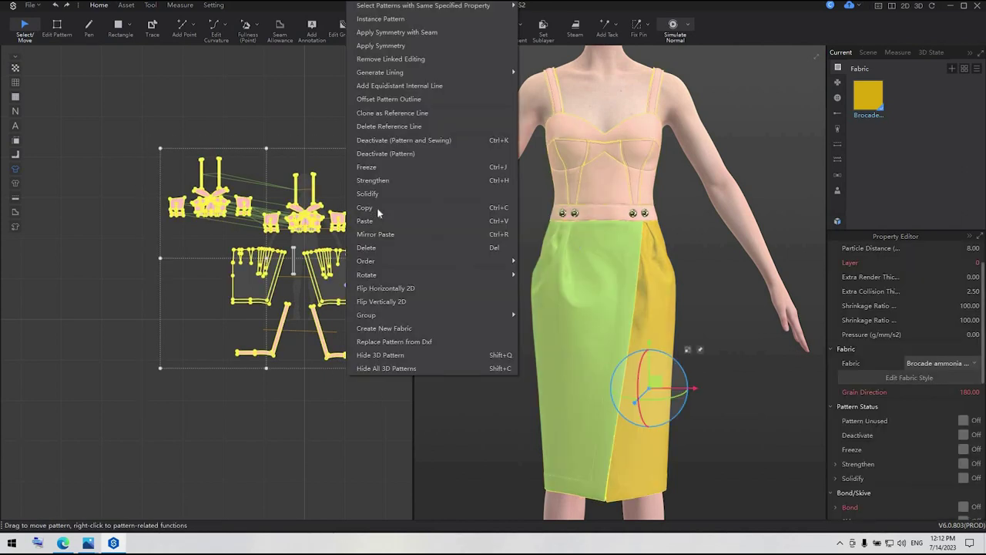
pyautogui.click(447, 190)
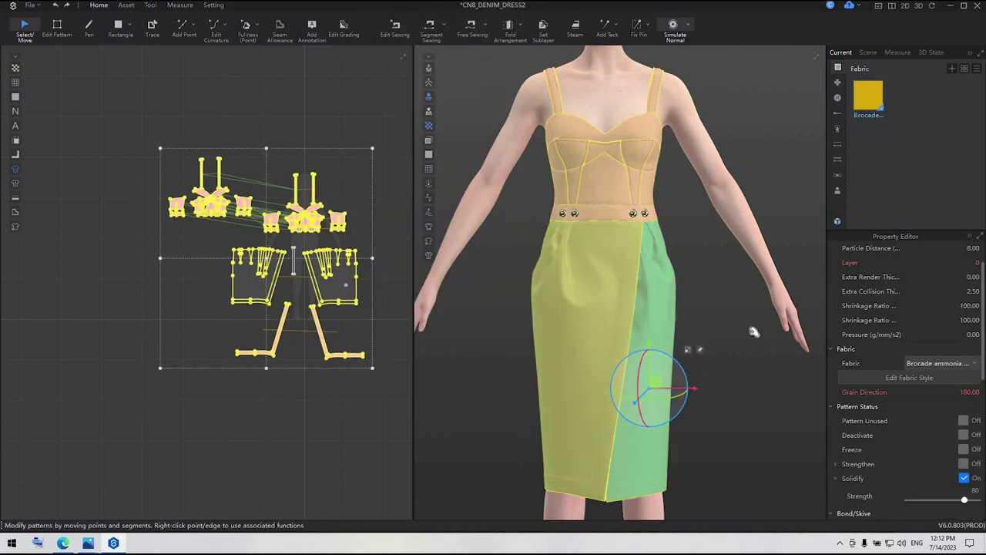
pyautogui.press('space')
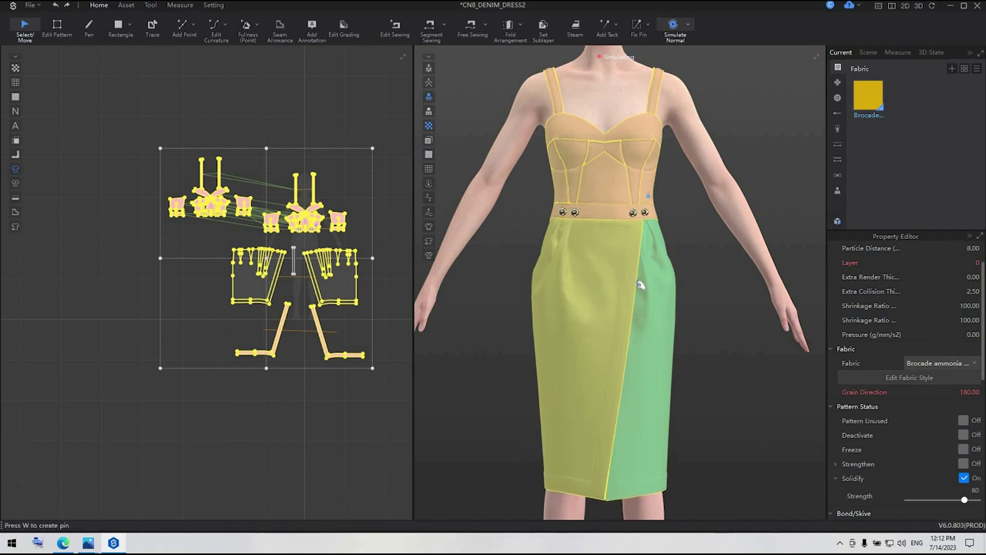
# Inspect the solidified dress from the back and front during simulation, stop the simulation and deselect the patterns
pyautogui.moveTo(640, 285); pyautogui.dragTo(684, 224, button='right')
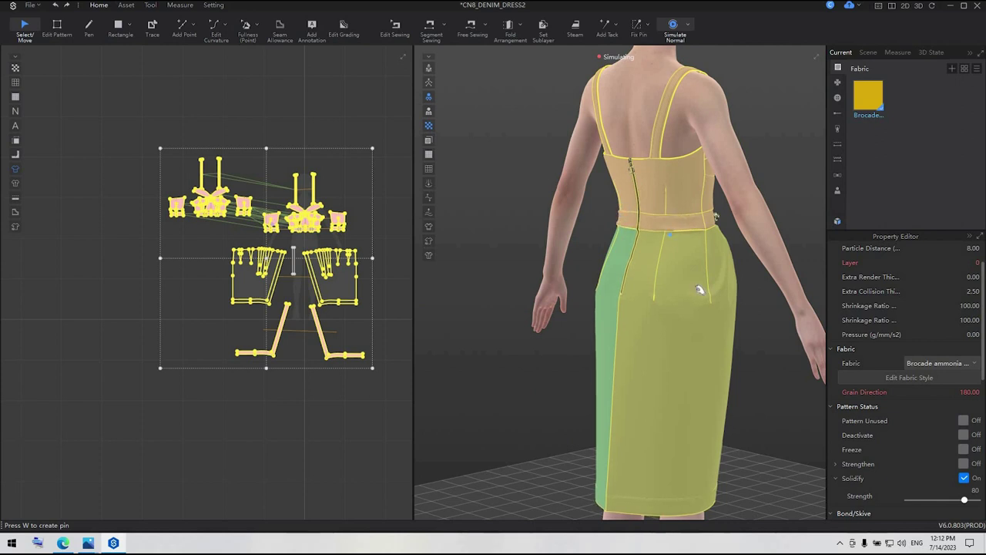
pyautogui.moveTo(611, 286); pyautogui.dragTo(641, 296, button='right')
pyautogui.scroll(-2, 640, 296)
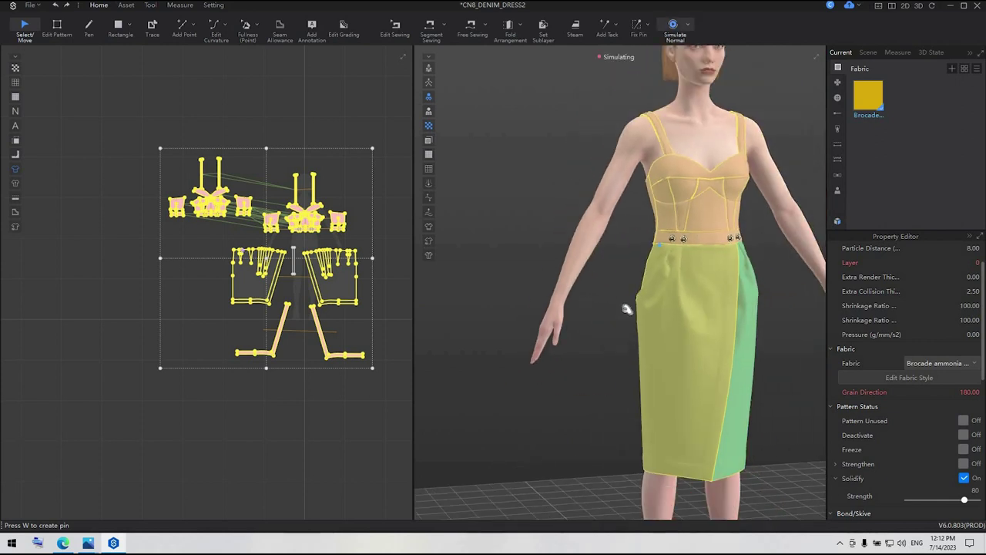
pyautogui.moveTo(627, 309); pyautogui.dragTo(621, 310, button='middle')
pyautogui.moveTo(620, 310); pyautogui.dragTo(608, 312, button='right')
pyautogui.press('space')
pyautogui.click(949, 177)
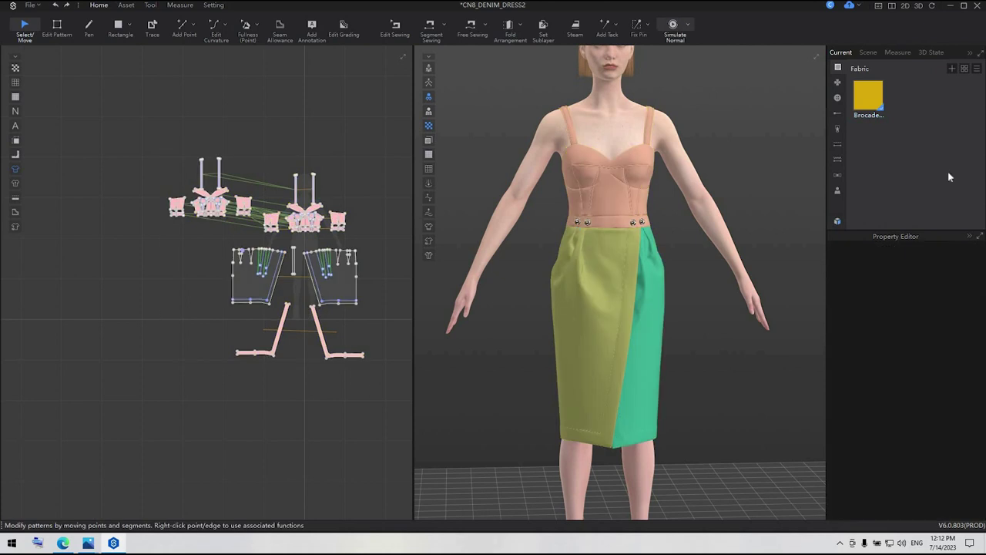
# Set the yellow Brocade fabric's Bending Bias to 58 and start the simulation
pyautogui.click(870, 100)
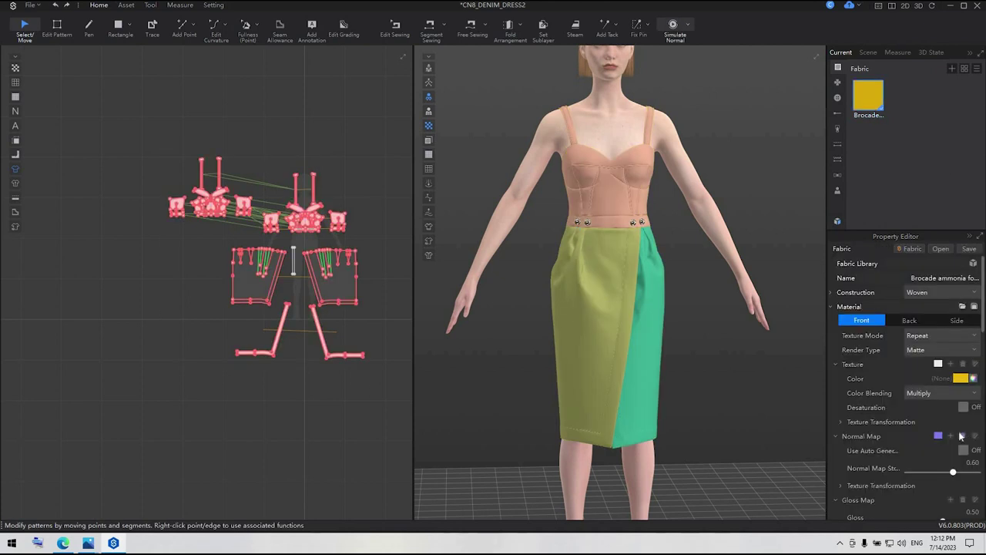
pyautogui.scroll(-10, 961, 436)
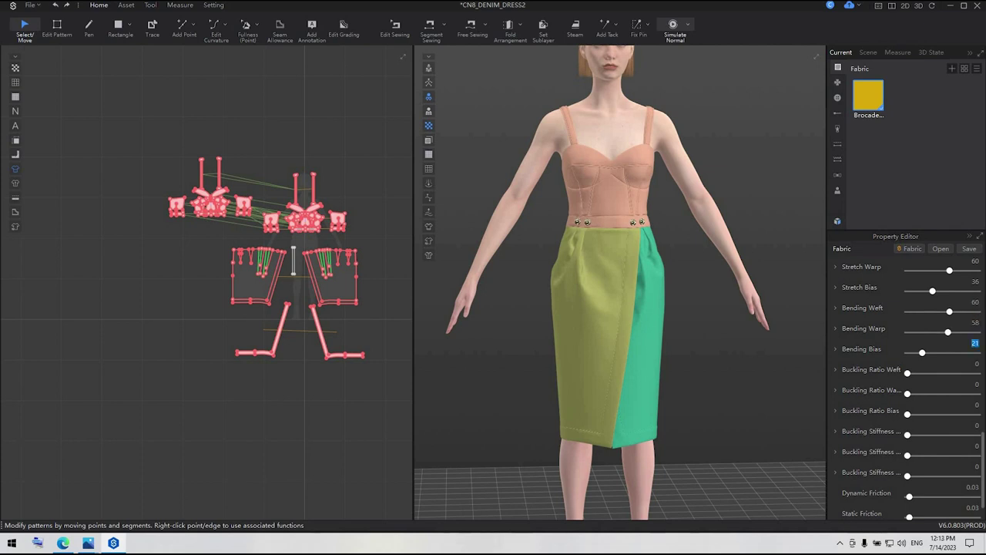
pyautogui.press('Return')
pyautogui.press('space')
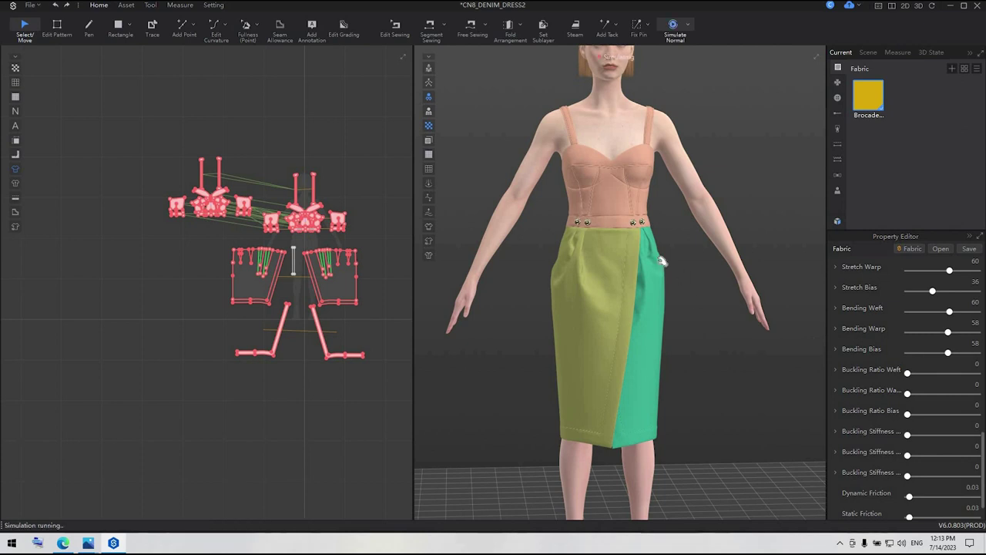
# Adjust the skirt at both hips during the simulation, deselect it and stop simulating
pyautogui.click(670, 262)
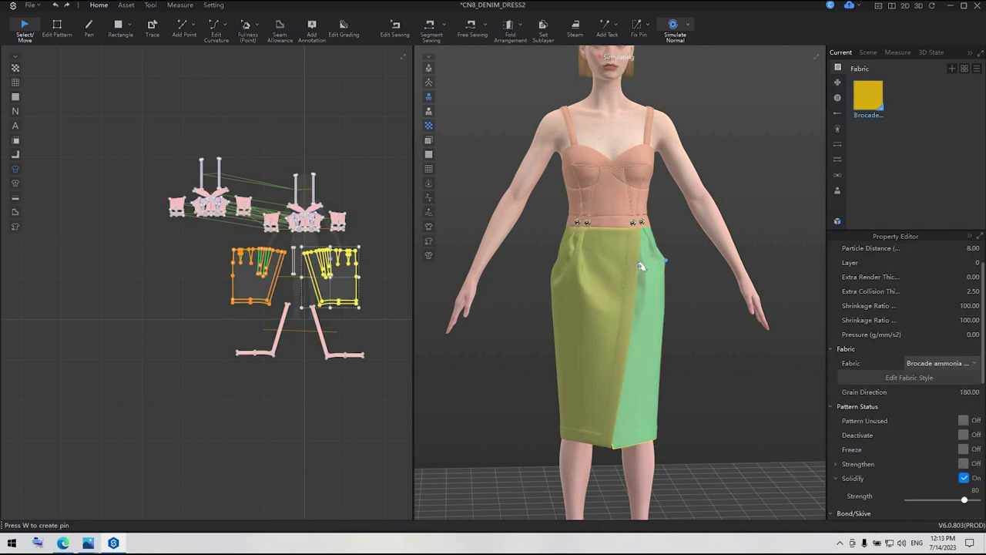
pyautogui.click(560, 263)
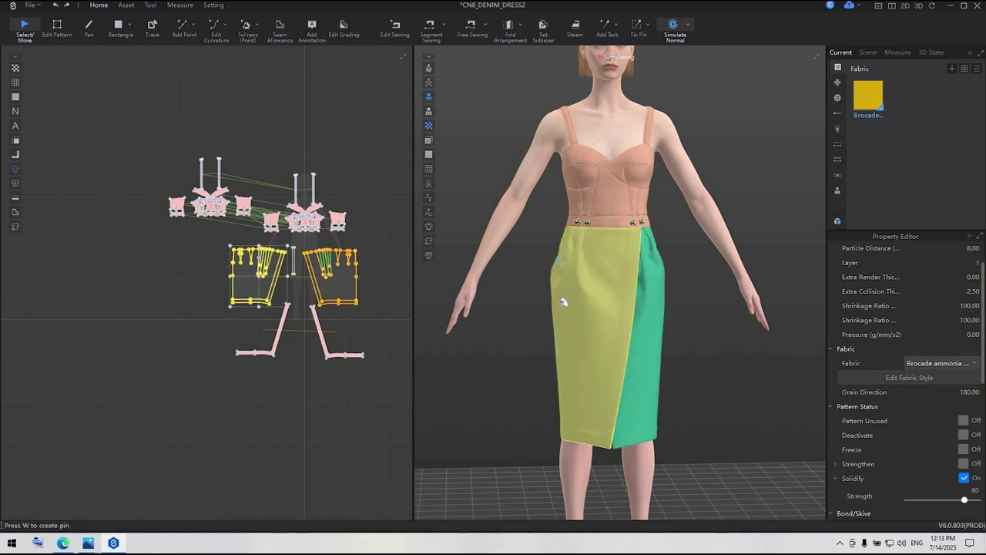
pyautogui.click(694, 274)
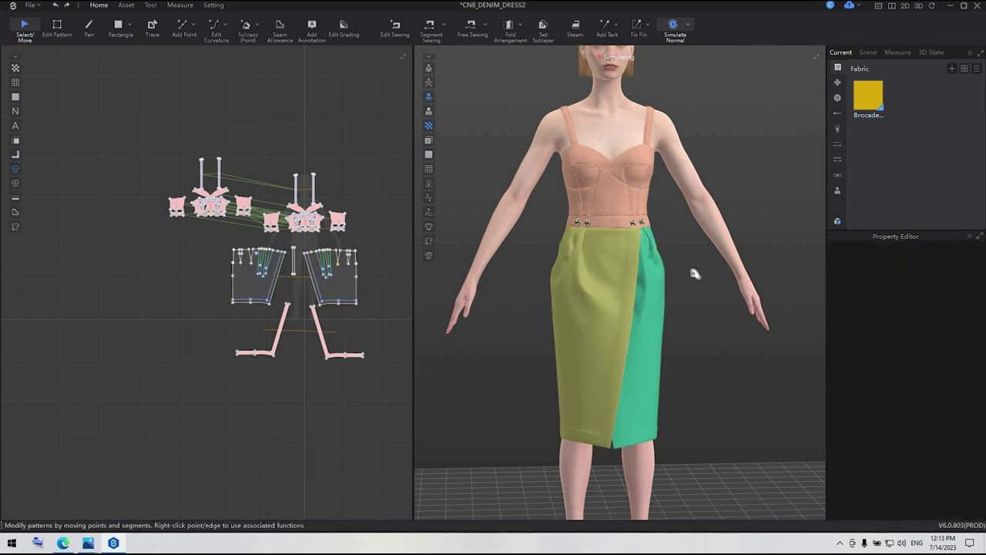
pyautogui.press('space')
# Color the avatar's High_Heel02 shoes golden brown and set their render type to Leather
pyautogui.scroll(-3, 694, 294)
pyautogui.scroll(-1, 696, 346)
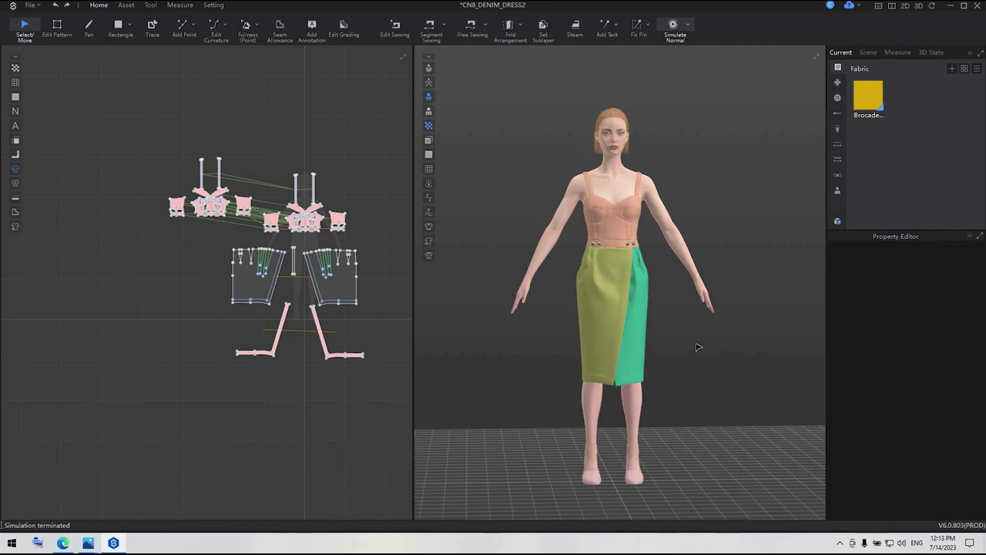
pyautogui.moveTo(640, 479); pyautogui.dragTo(628, 420, button='middle')
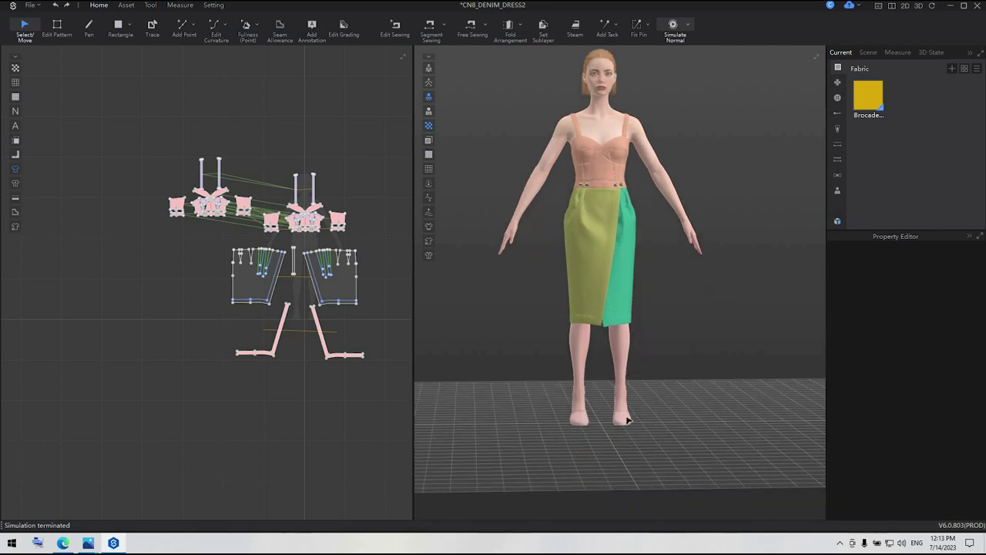
pyautogui.click(625, 419)
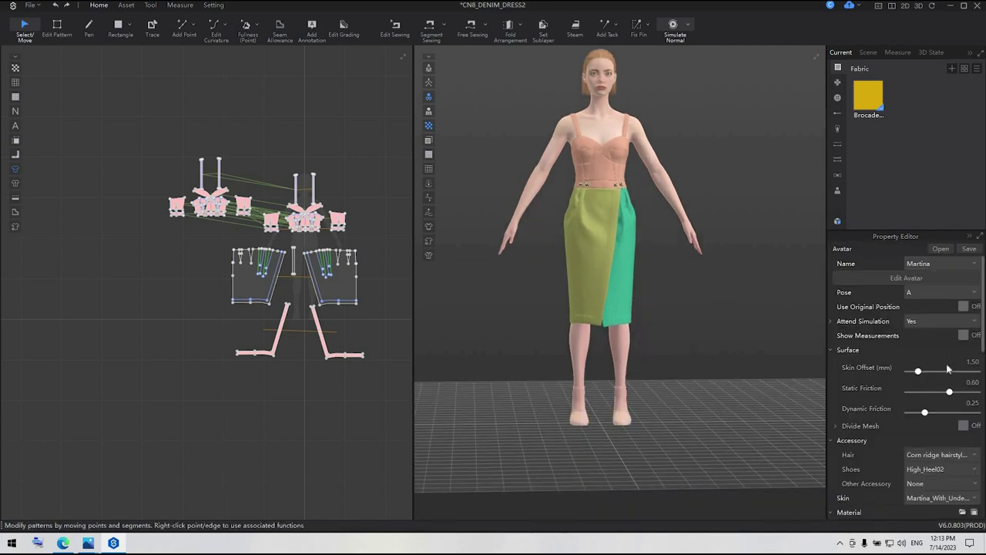
pyautogui.scroll(-4, 949, 385)
pyautogui.click(963, 441)
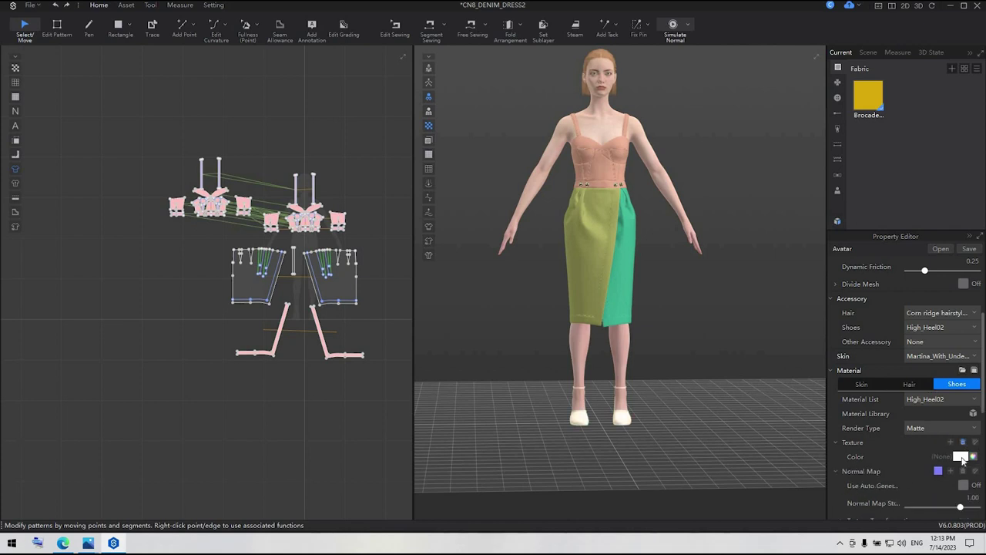
pyautogui.click(960, 456)
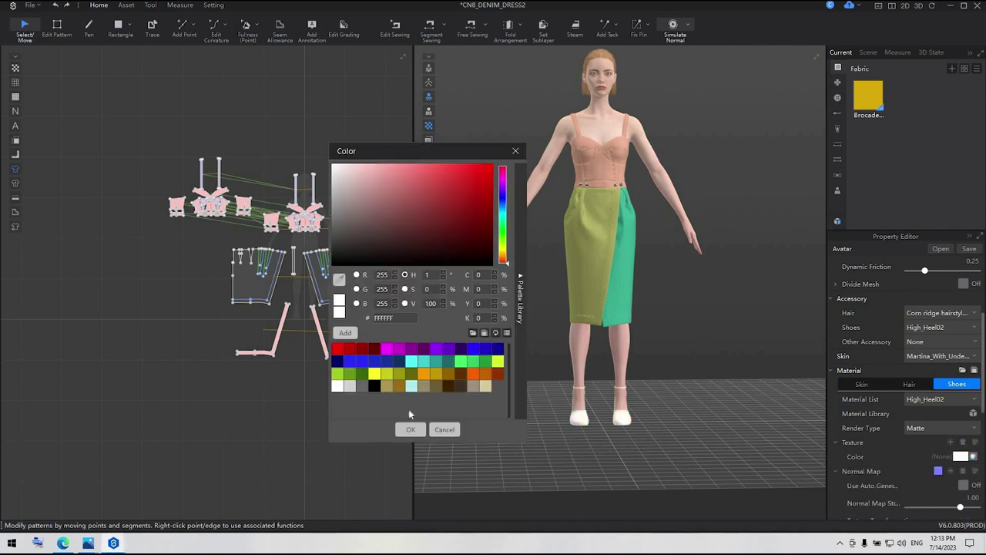
pyautogui.click(423, 373)
pyautogui.click(411, 429)
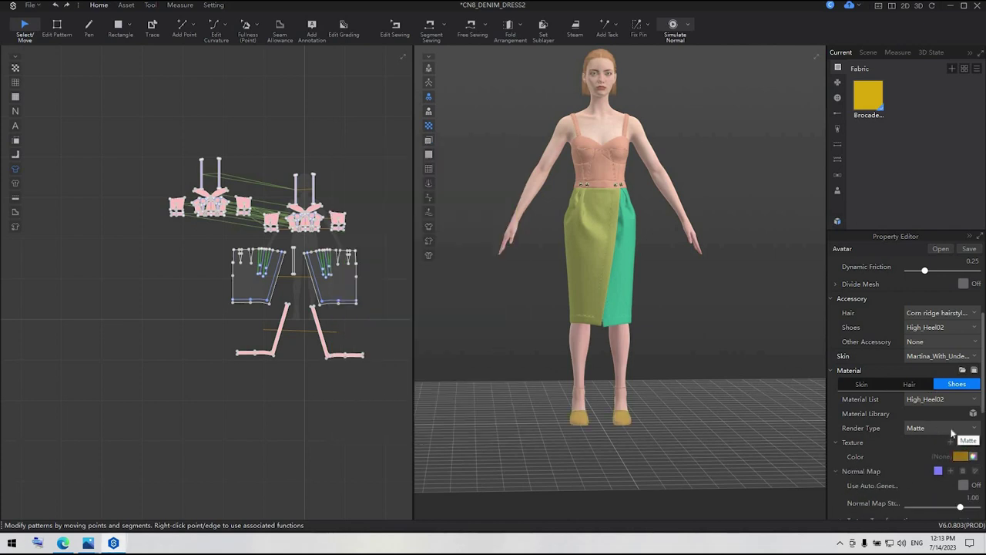
pyautogui.click(952, 428)
pyautogui.click(936, 316)
# Apply the Female Posture_Business 05FP_Business05 pose from the female avatar resources and close the library
pyautogui.click(838, 223)
pyautogui.click(312, 147)
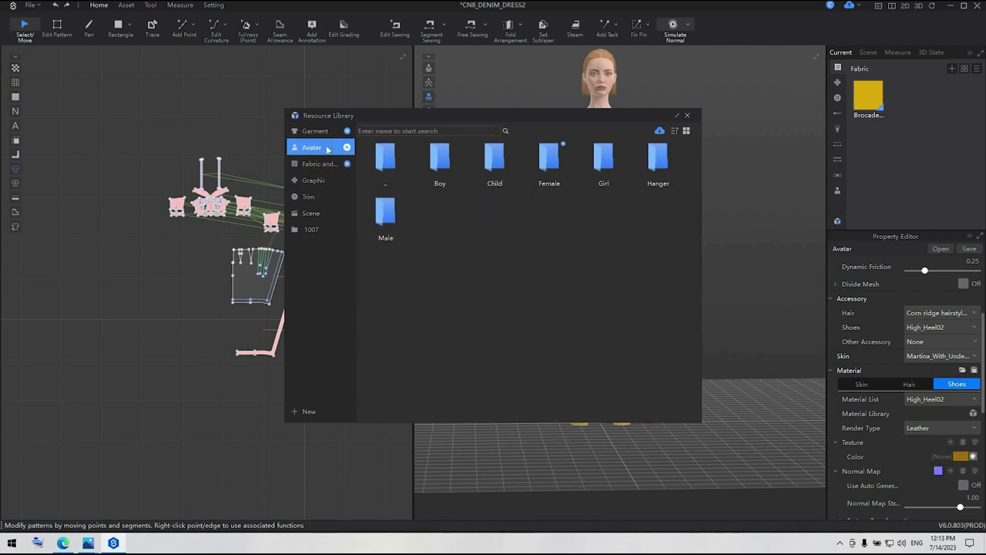
pyautogui.doubleClick(557, 161)
pyautogui.doubleClick(494, 218)
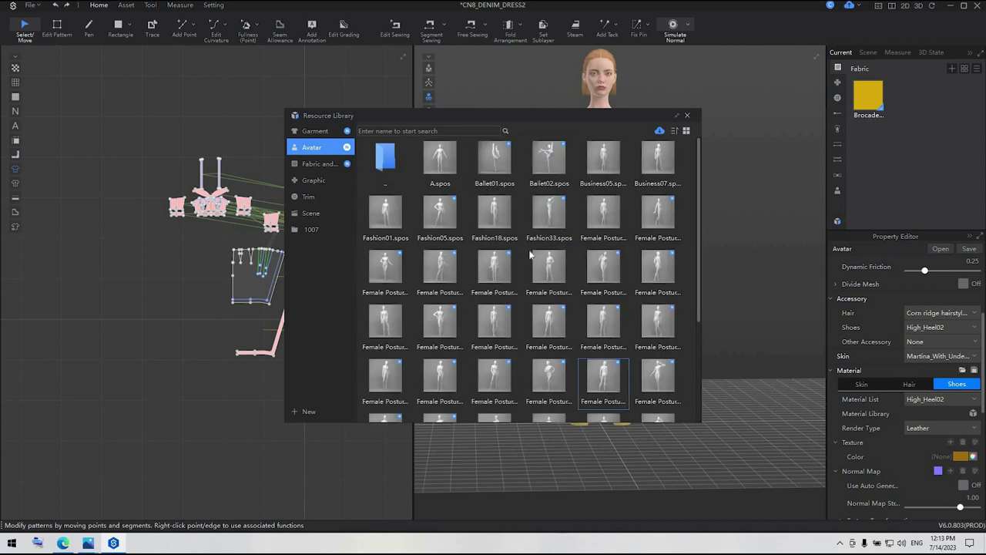
pyautogui.scroll(-3, 540, 262)
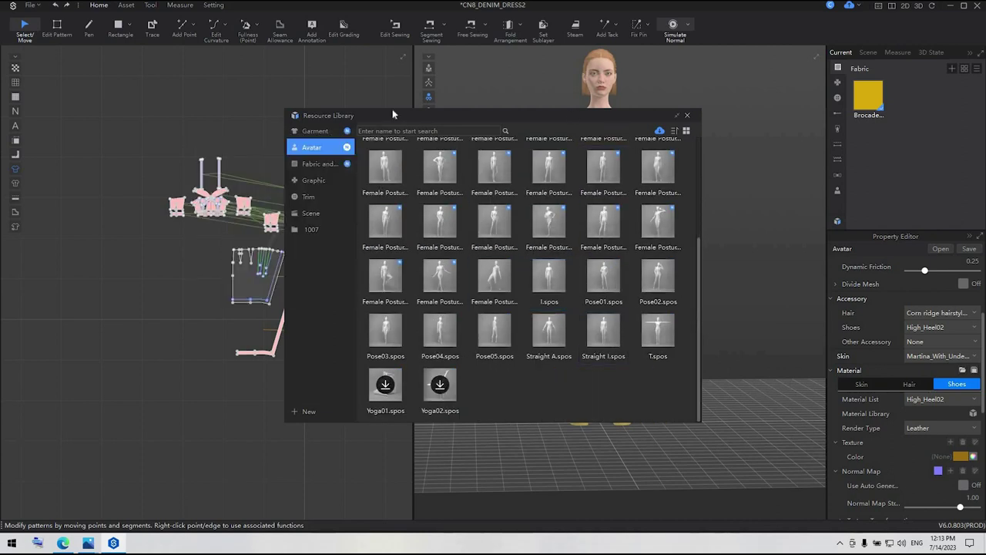
pyautogui.moveTo(392, 114); pyautogui.dragTo(171, 107)
pyautogui.scroll(10, 387, 222)
pyautogui.moveTo(386, 222)
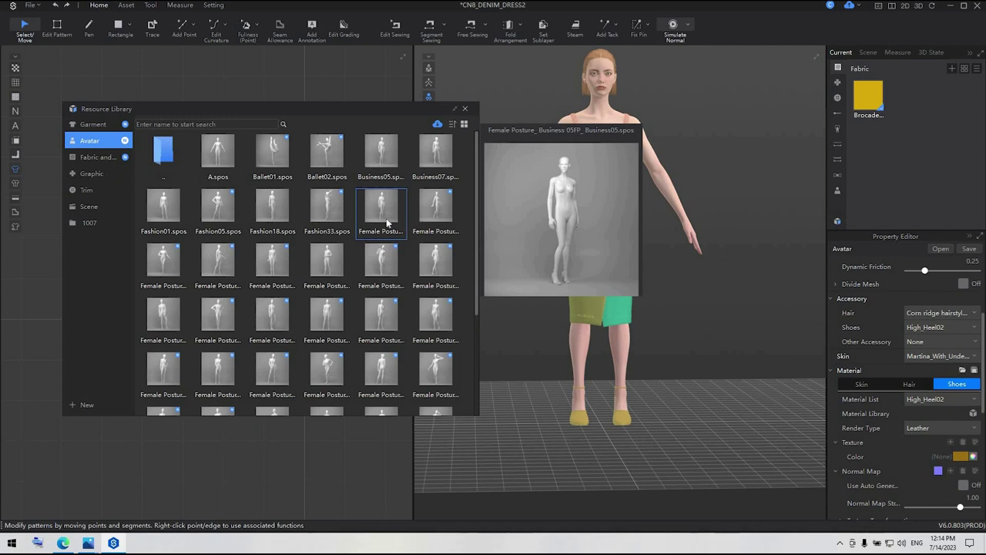
pyautogui.doubleClick(387, 222)
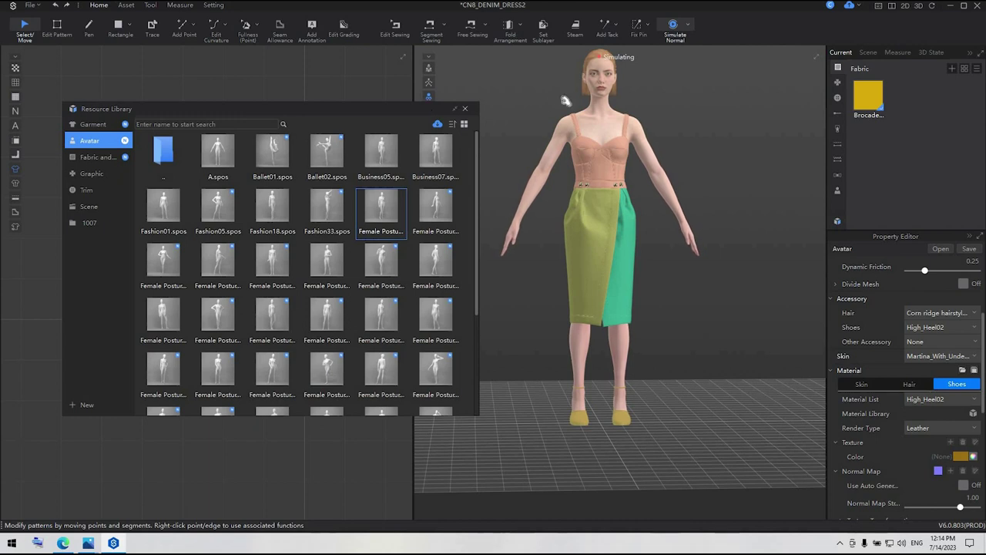
pyautogui.click(464, 108)
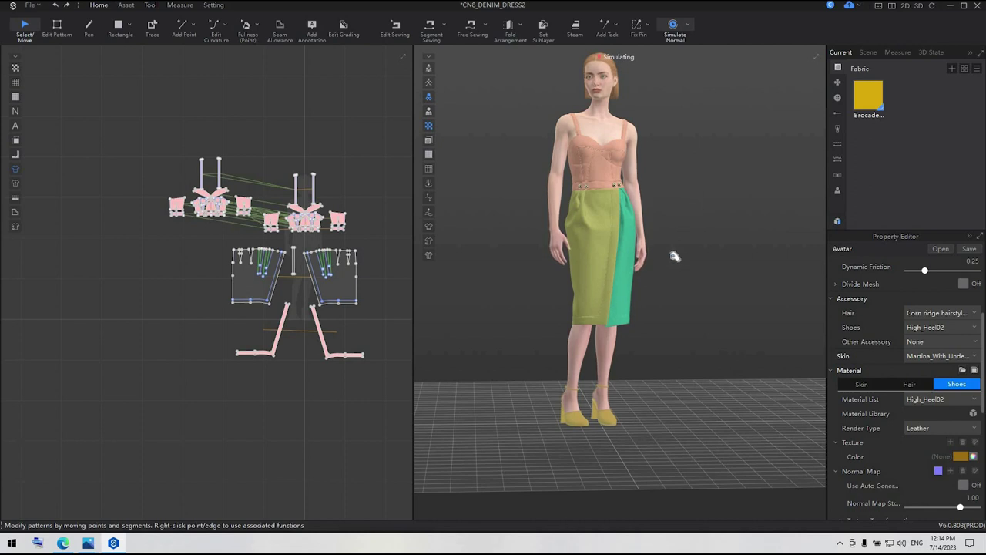
# Adjust the back waistband on both sides during the simulation, check the front and stop simulating
pyautogui.scroll(2, 675, 257)
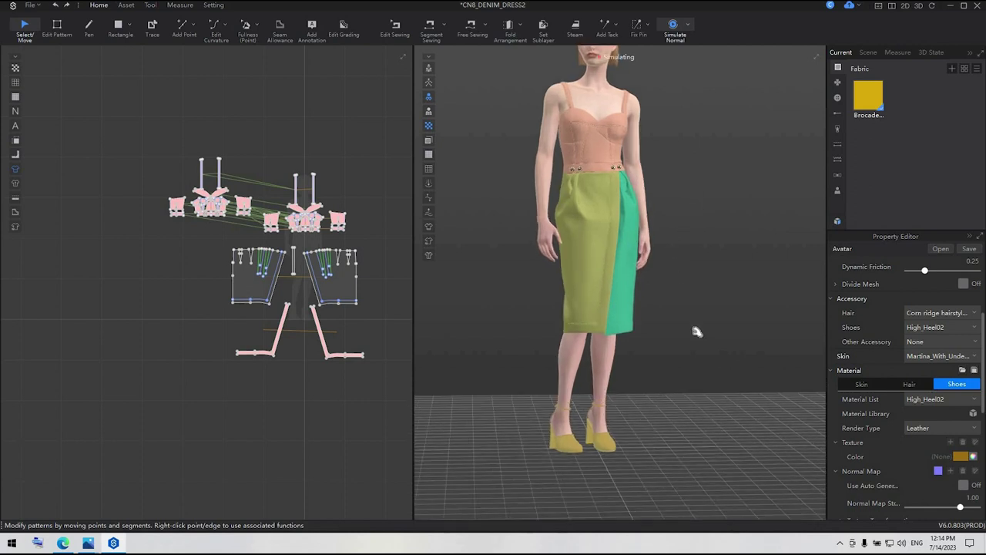
pyautogui.scroll(2, 695, 333)
pyautogui.scroll(1, 623, 247)
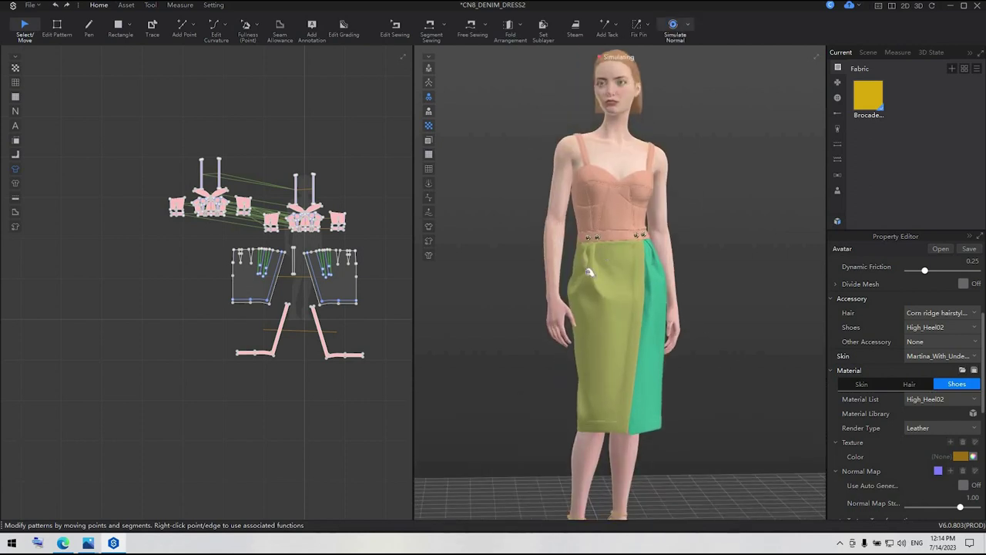
pyautogui.moveTo(675, 249); pyautogui.dragTo(748, 238, button='right')
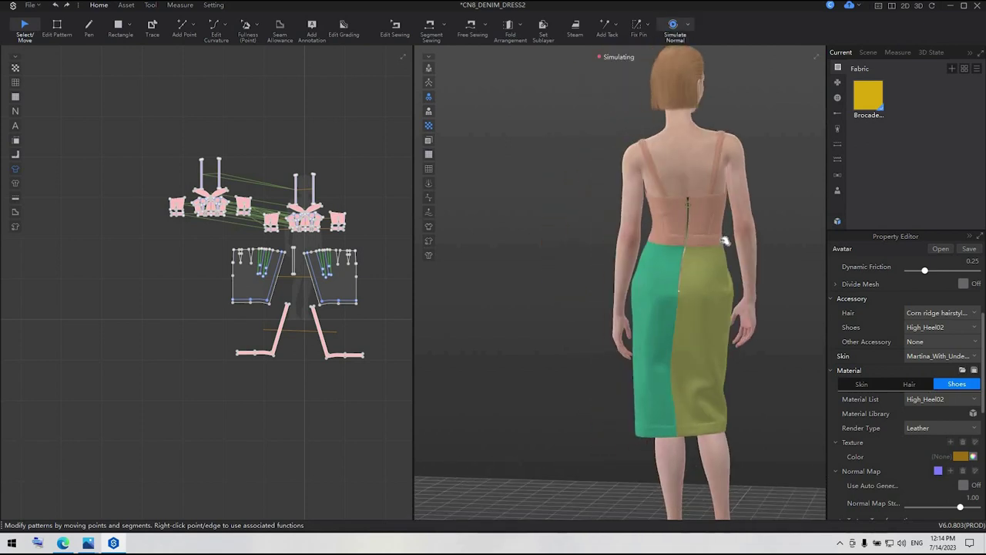
pyautogui.click(722, 240)
pyautogui.click(655, 234)
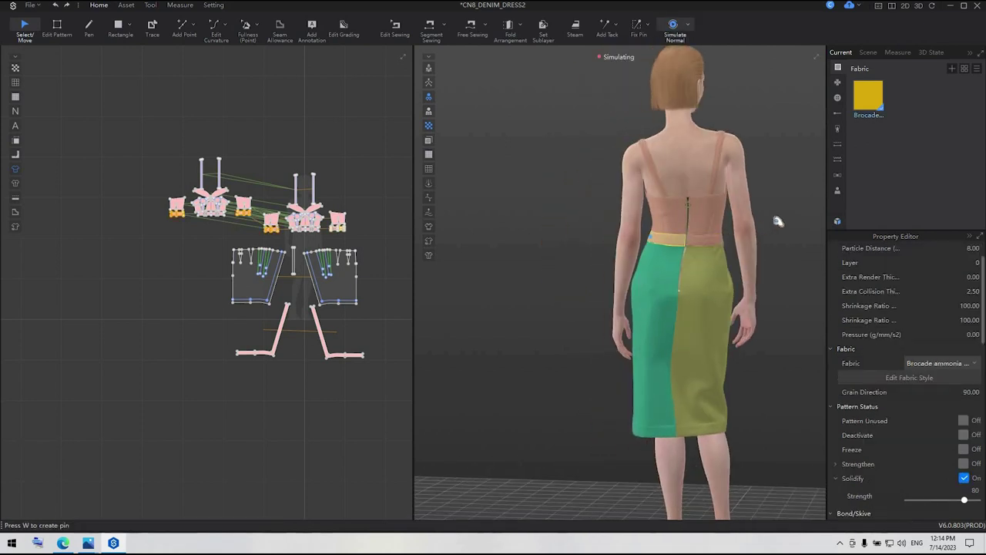
pyautogui.click(775, 223)
pyautogui.moveTo(607, 222); pyautogui.dragTo(672, 221, button='right')
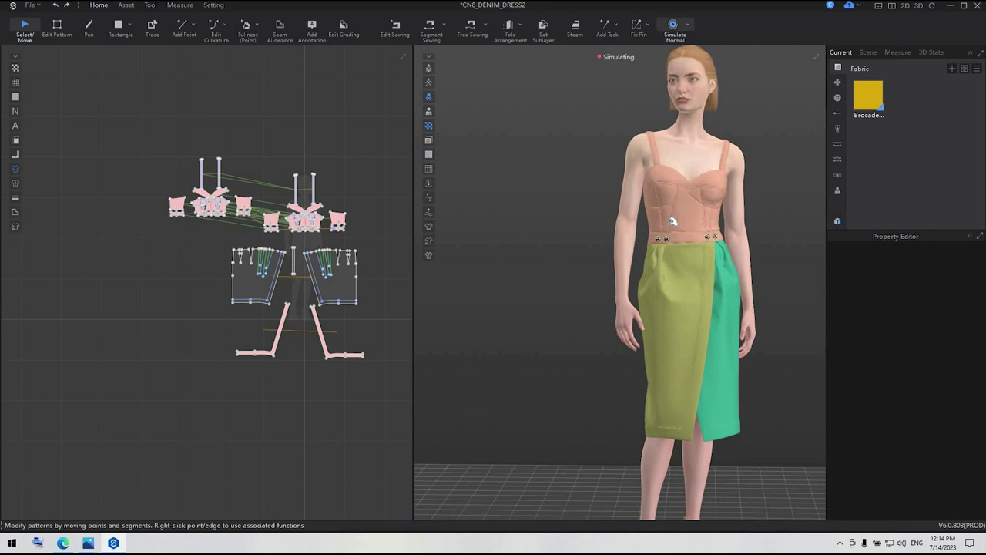
pyautogui.press('space')
# Delete both avatar tapes at the shoulder straps
pyautogui.scroll(1, 730, 148)
pyautogui.moveTo(730, 148); pyautogui.dragTo(593, 197, button='middle')
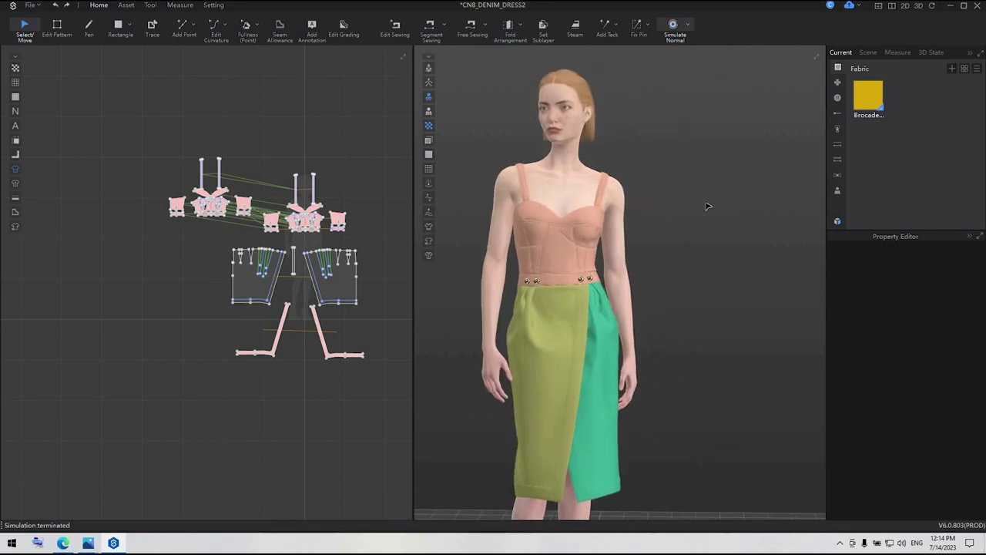
pyautogui.scroll(2, 706, 206)
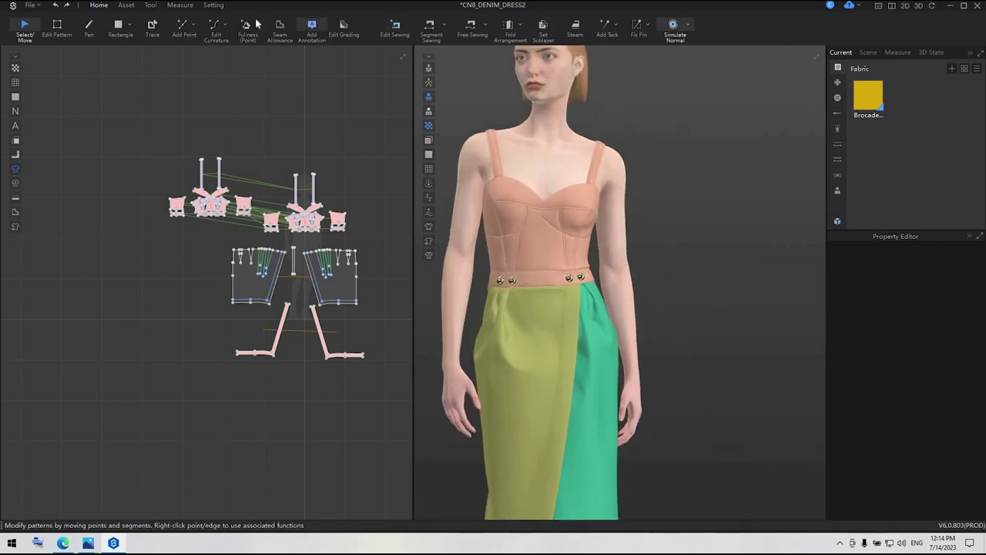
pyautogui.click(180, 5)
pyautogui.click(543, 26)
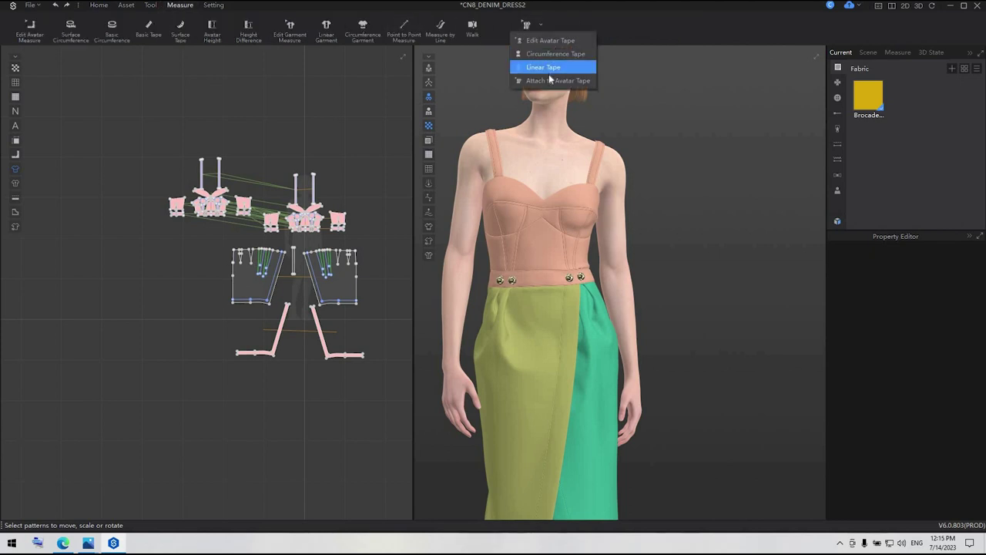
pyautogui.click(550, 40)
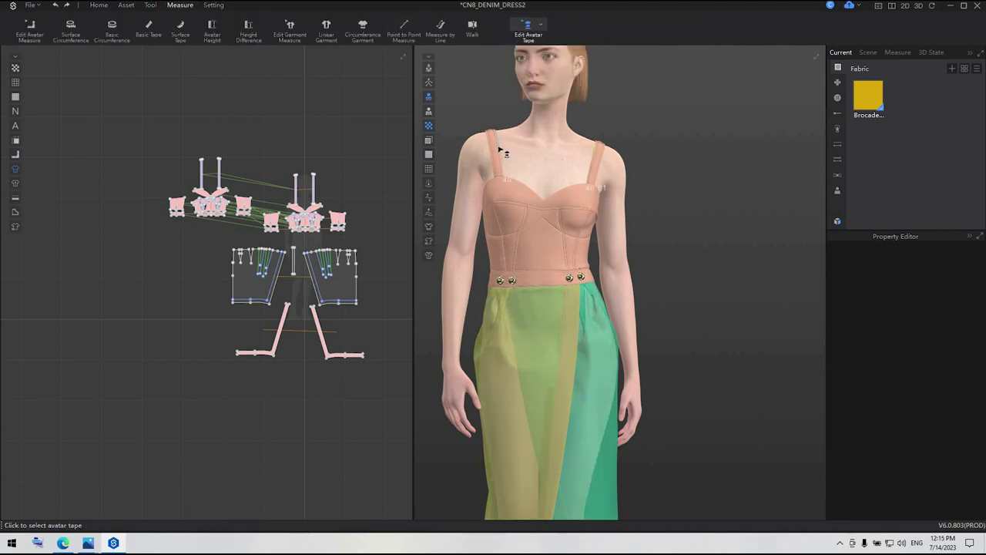
pyautogui.click(500, 151)
pyautogui.press('Delete')
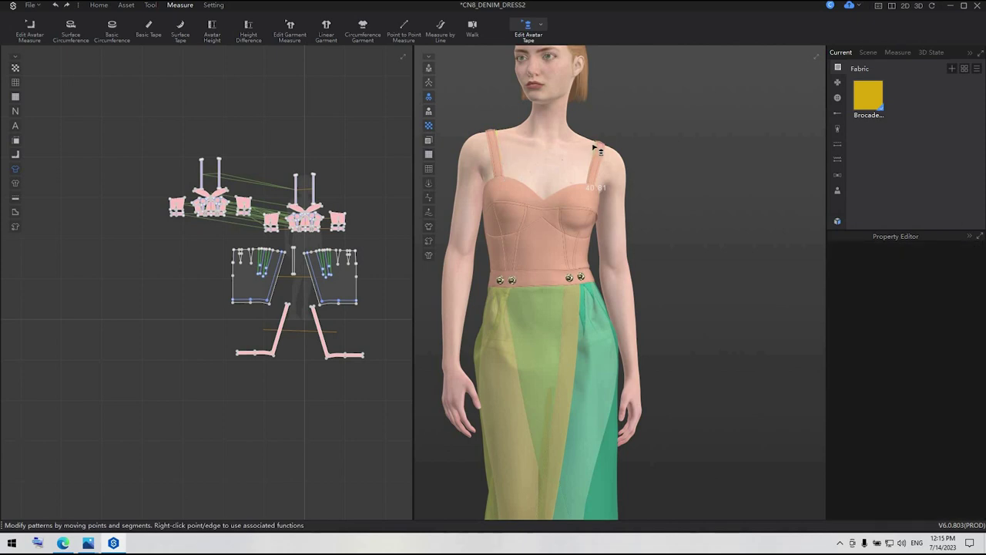
pyautogui.click(594, 147)
pyautogui.press('Delete')
pyautogui.click(98, 5)
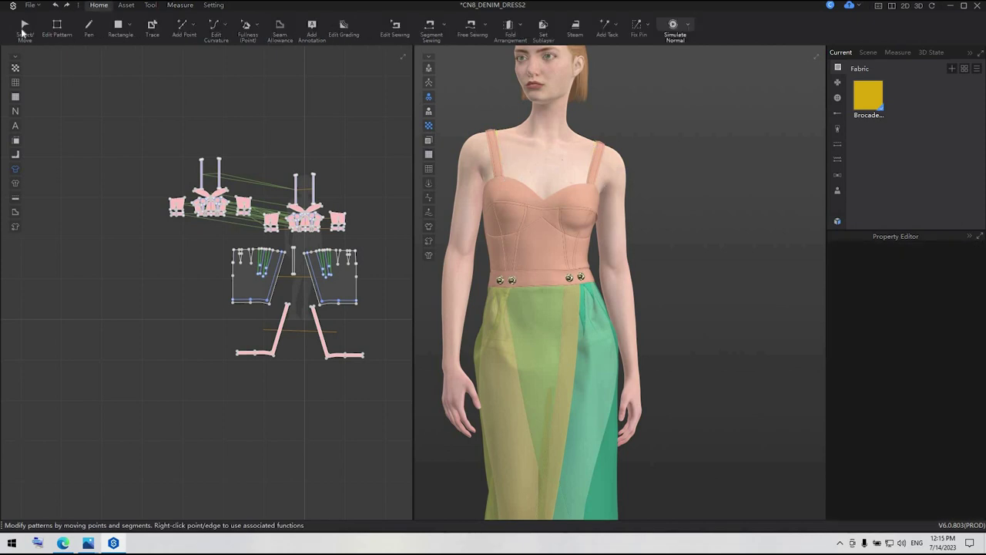
# Simulate the garment, adjust the upper bust panel and the avatar's left strap from the front, and stop simulating
pyautogui.press('space')
pyautogui.click(594, 188)
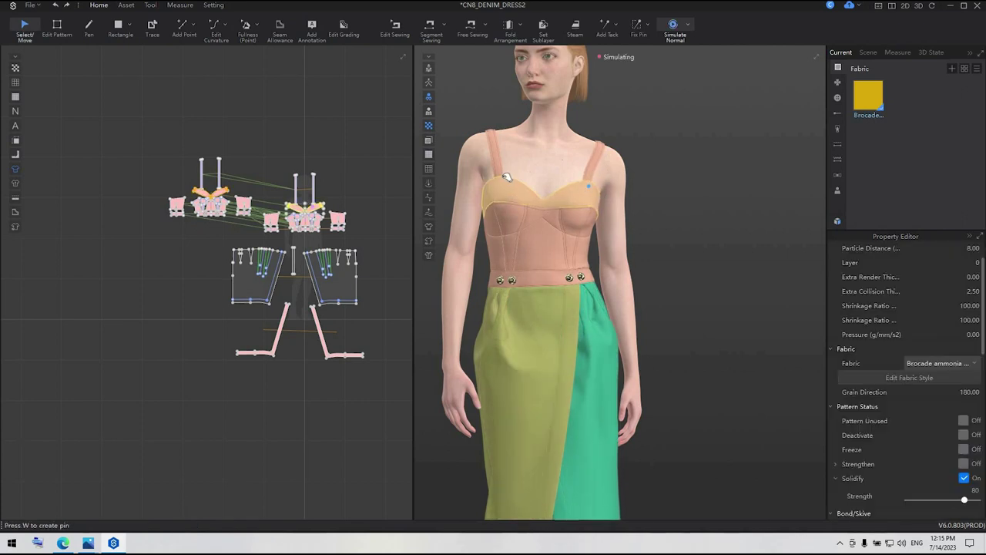
pyautogui.click(599, 144)
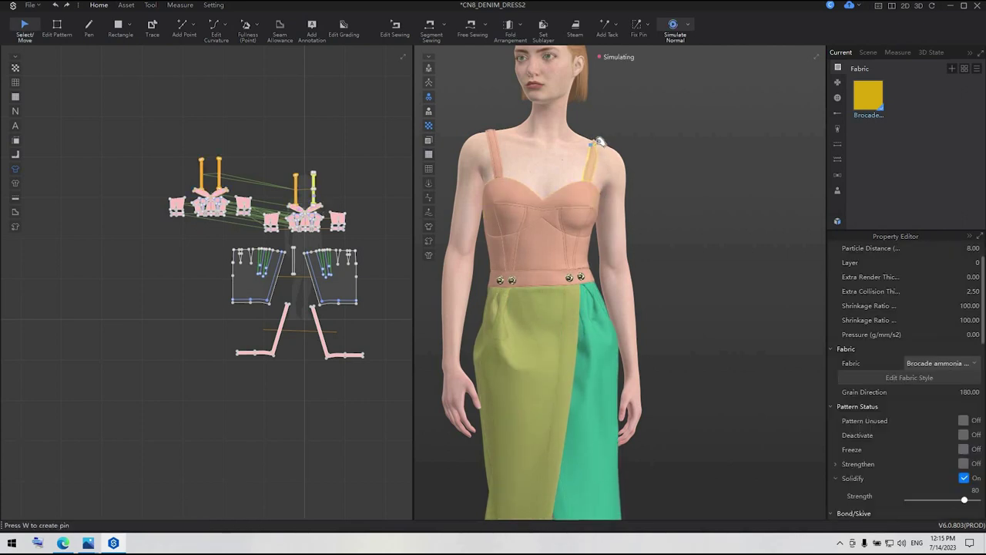
pyautogui.press('space')
# Shift the avatar's left strap inward at the back shoulder during a simulation and stop it
pyautogui.moveTo(475, 152); pyautogui.dragTo(605, 155, button='right')
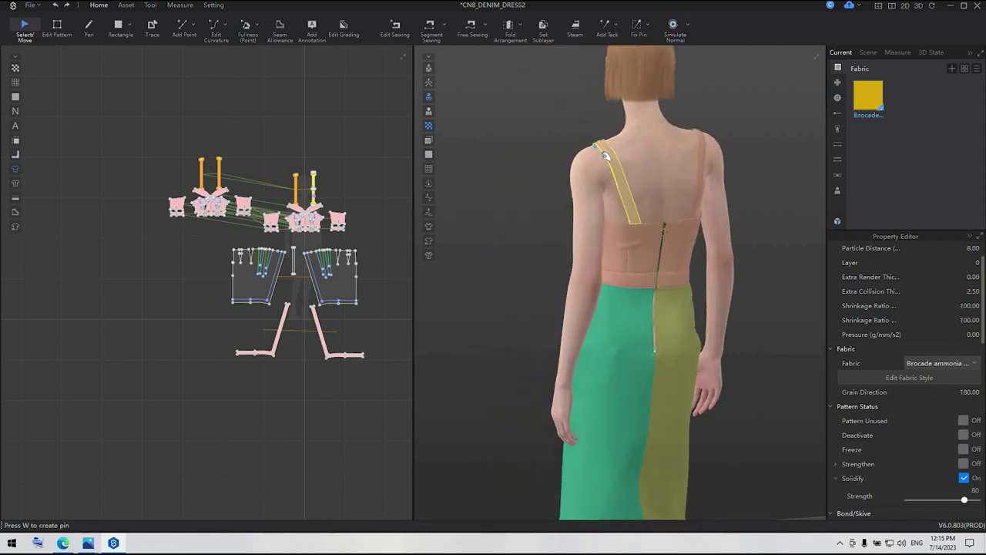
pyautogui.press('space')
pyautogui.moveTo(621, 148); pyautogui.dragTo(608, 144)
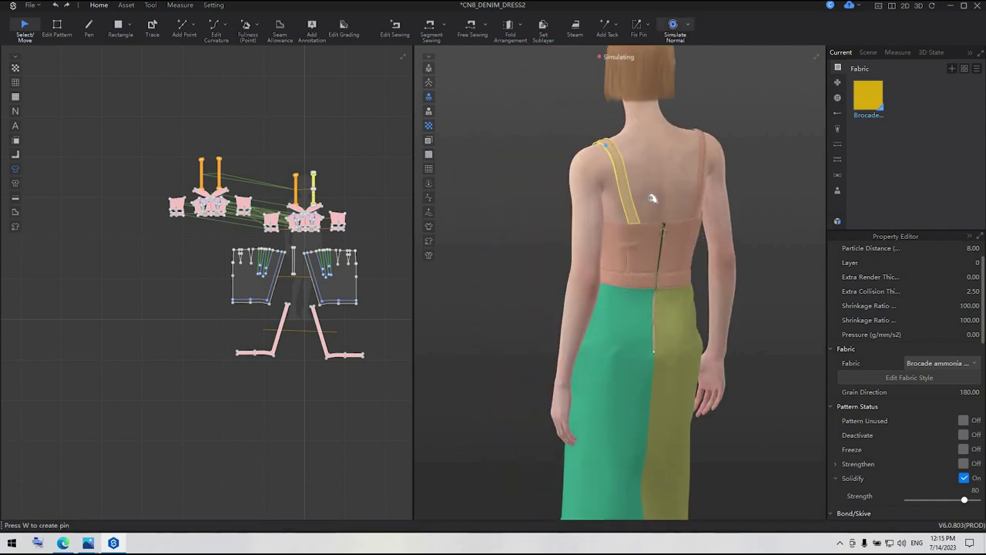
pyautogui.press('space')
# Restart the simulation and adjust the front waistband and the back bodice panel
pyautogui.moveTo(670, 198); pyautogui.dragTo(812, 202, button='right')
pyautogui.press('space')
pyautogui.scroll(-3, 597, 285)
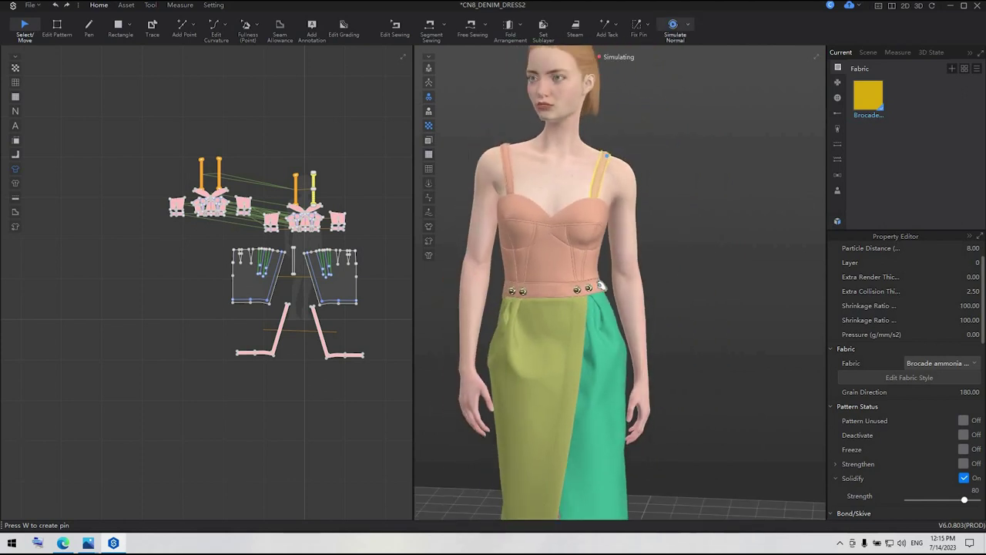
pyautogui.scroll(-3, 601, 282)
pyautogui.click(603, 283)
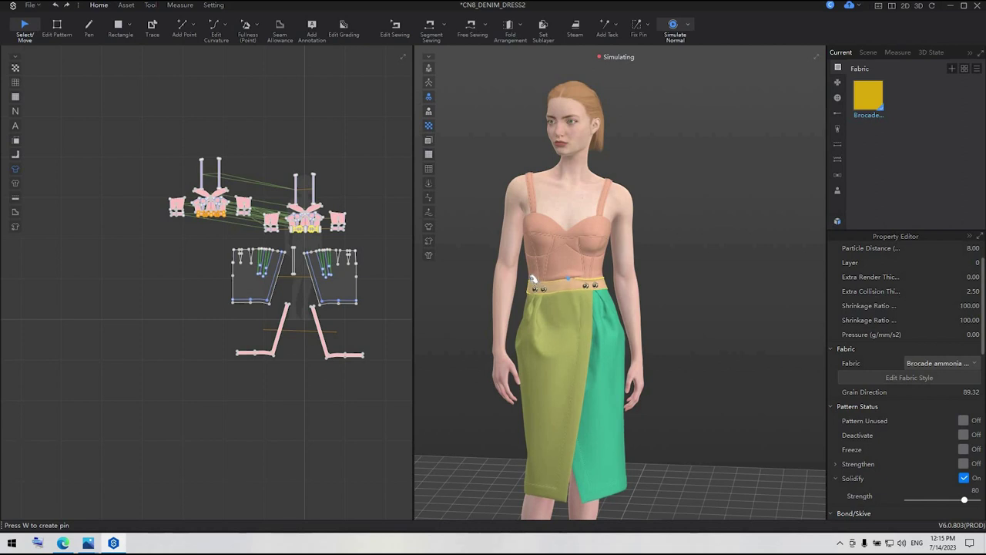
pyautogui.moveTo(569, 288); pyautogui.dragTo(389, 291, button='right')
pyautogui.press('space')
pyautogui.press('space')
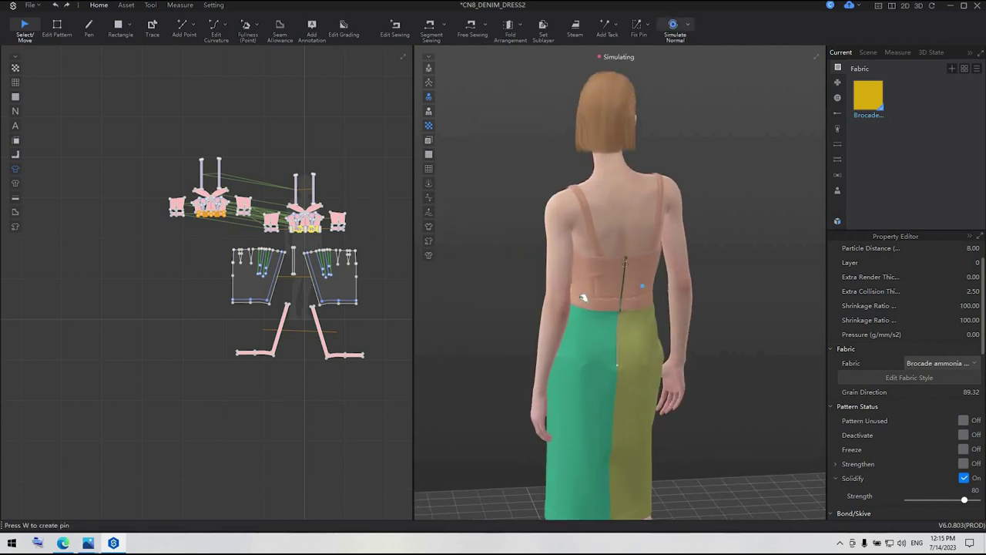
pyautogui.click(587, 269)
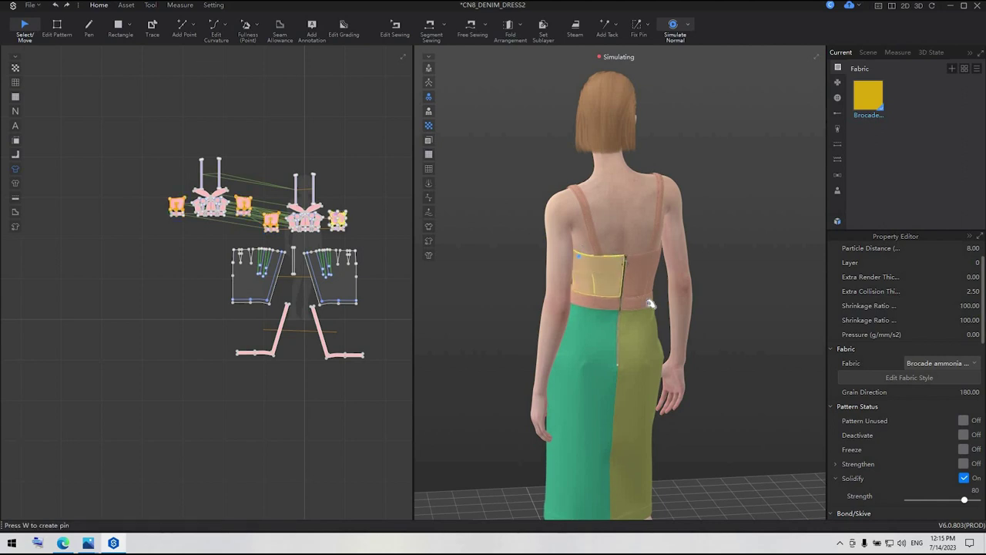
pyautogui.scroll(-3, 613, 343)
# Adjust the green skirt panel at the hip, the yellow-green panel at the waist and the bodice side during simulation
pyautogui.moveTo(781, 341); pyautogui.dragTo(599, 319, button='right')
pyautogui.click(600, 321)
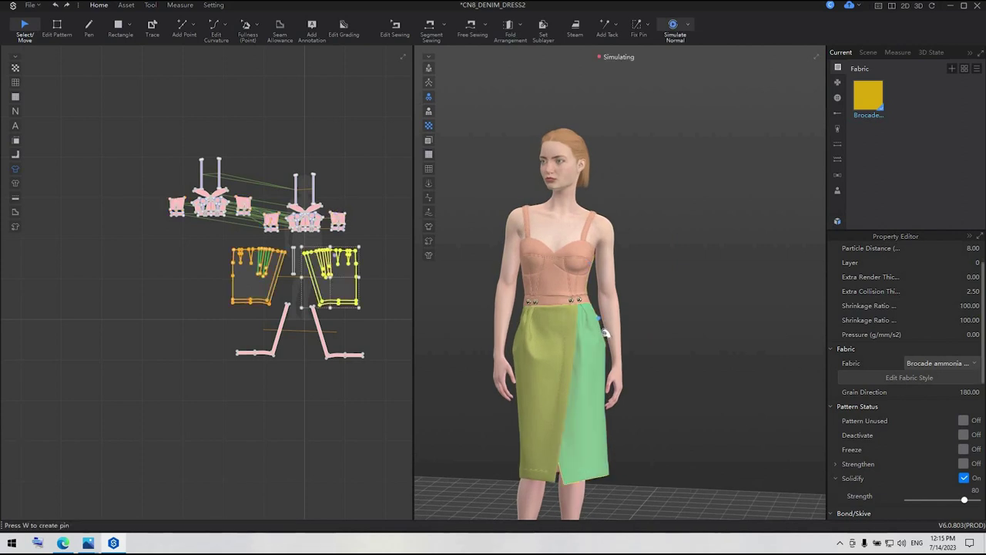
pyautogui.scroll(1, 573, 315)
pyautogui.moveTo(606, 414); pyautogui.dragTo(621, 352, button='middle')
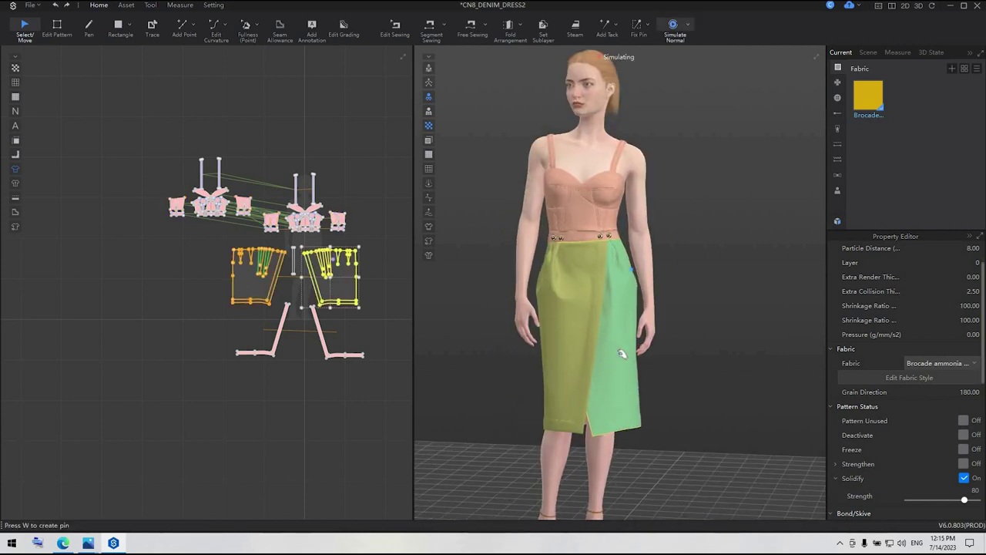
pyautogui.moveTo(589, 329); pyautogui.dragTo(609, 326, button='right')
pyautogui.click(550, 243)
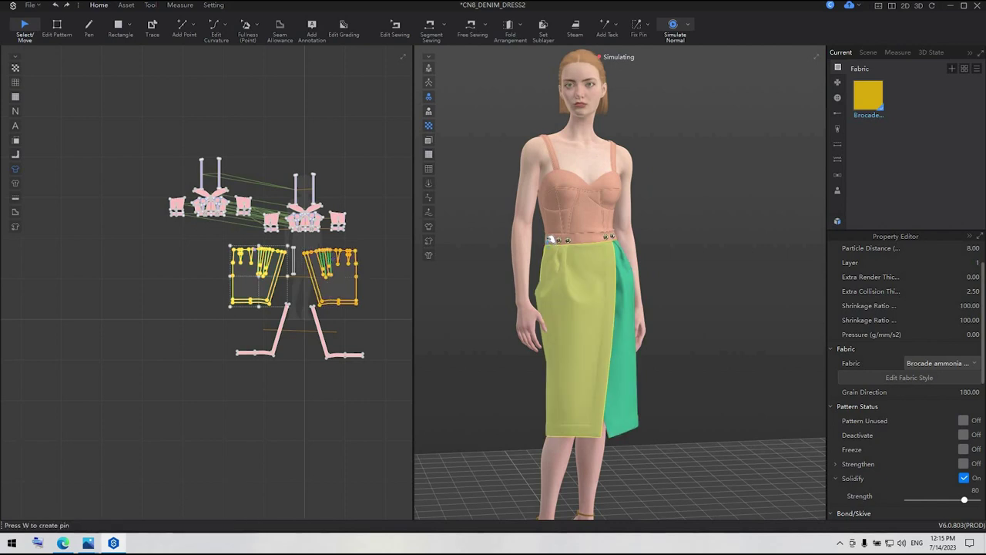
pyautogui.click(550, 220)
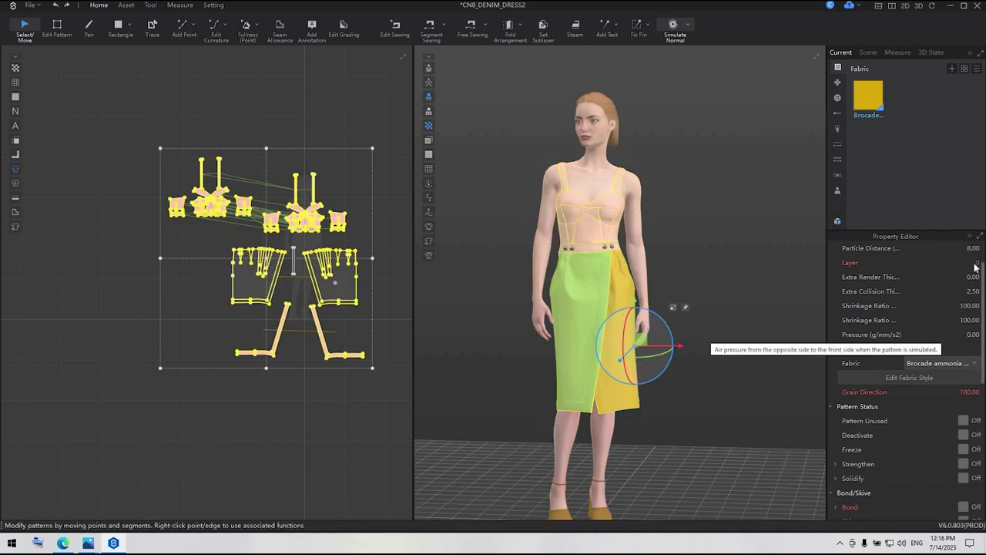
# Set the layer of all selected pattern pieces to 0 and clear the selection
pyautogui.click(976, 266)
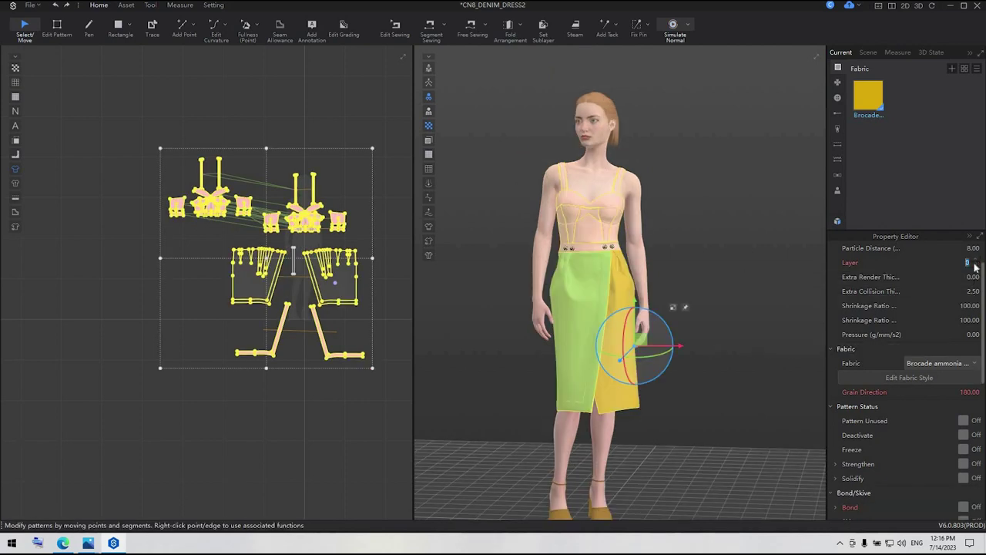
pyautogui.press('Return')
pyautogui.click(730, 296)
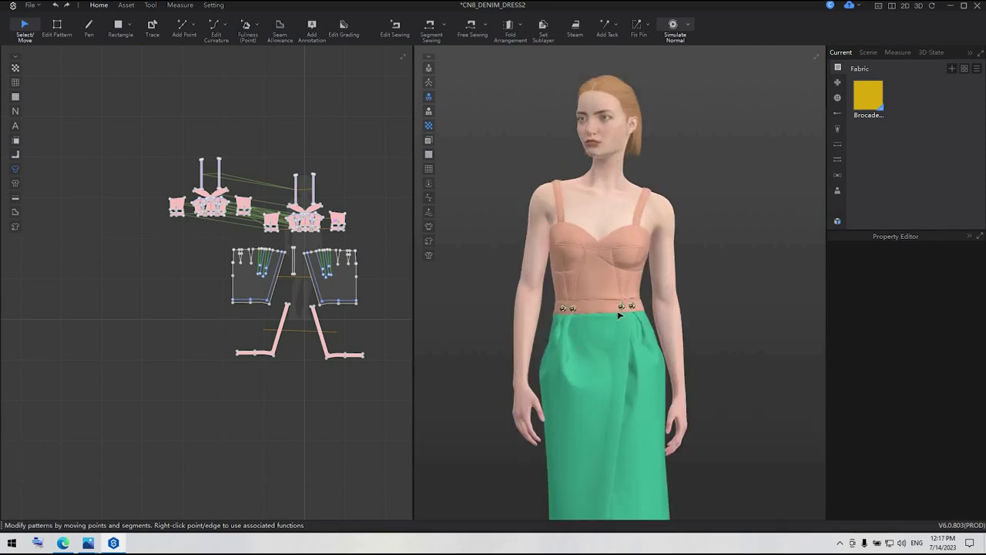
# Open the default puckering style for editing and choose Cotton from the puckering library
pyautogui.scroll(3, 618, 313)
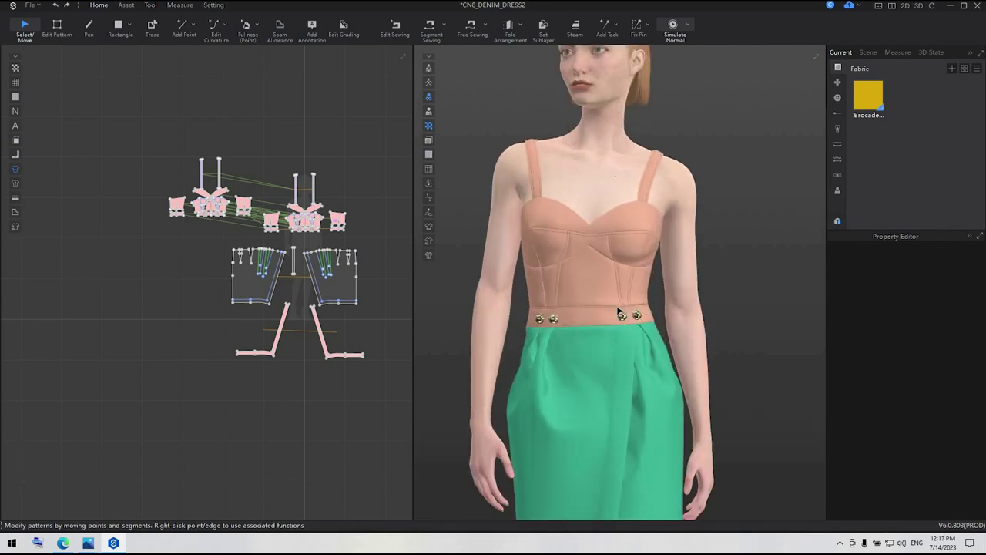
pyautogui.scroll(2, 619, 314)
pyautogui.scroll(5, 314, 225)
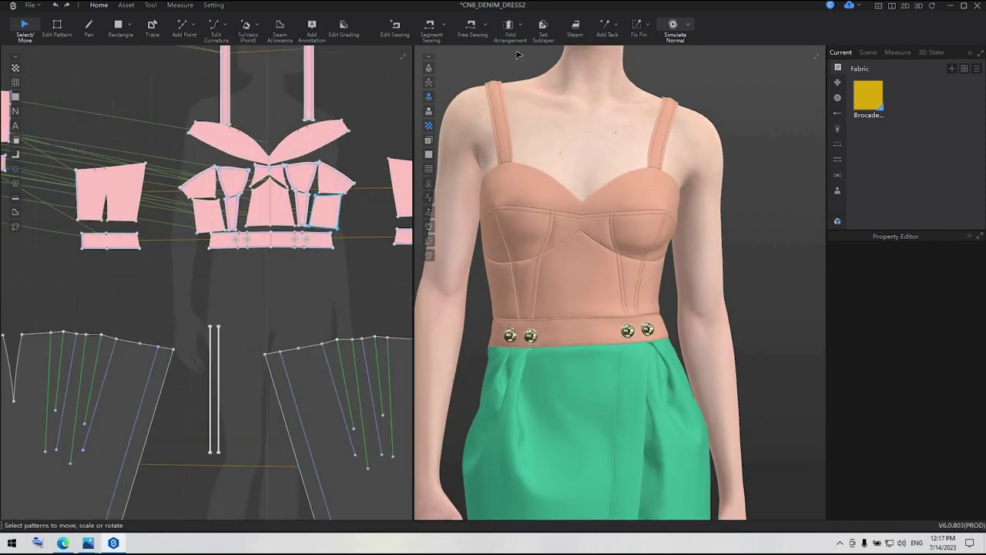
pyautogui.click(838, 163)
pyautogui.click(876, 113)
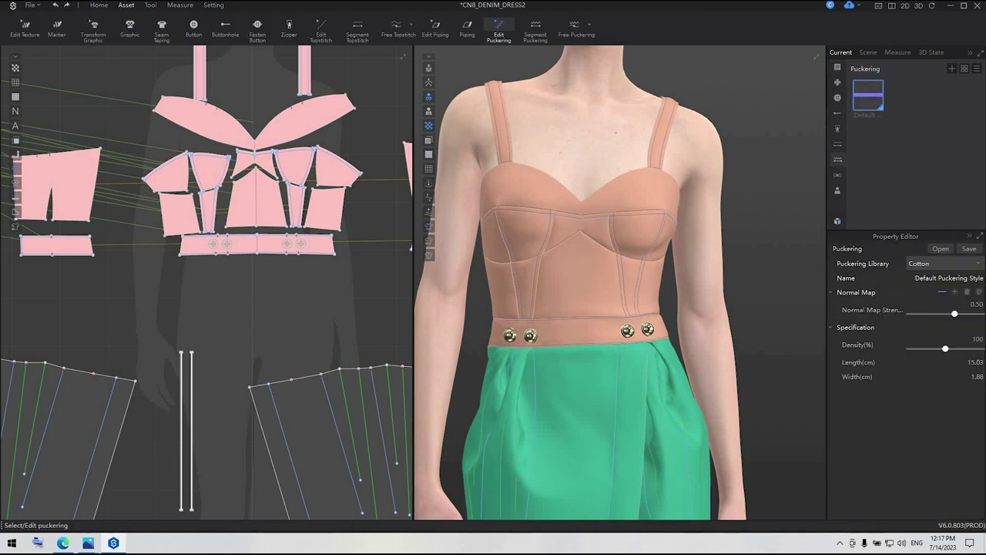
pyautogui.click(966, 264)
pyautogui.click(965, 273)
# Apply segment puckering to the upper, inner and outer seam lines of the front bust cup and the side cup's upper edge
pyautogui.click(537, 25)
pyautogui.scroll(5, 295, 154)
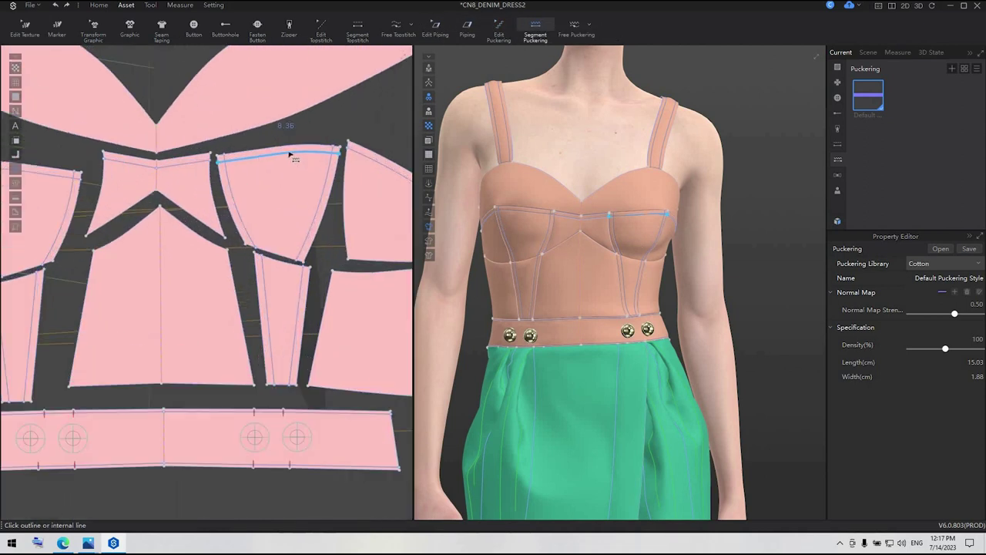
pyautogui.click(290, 155)
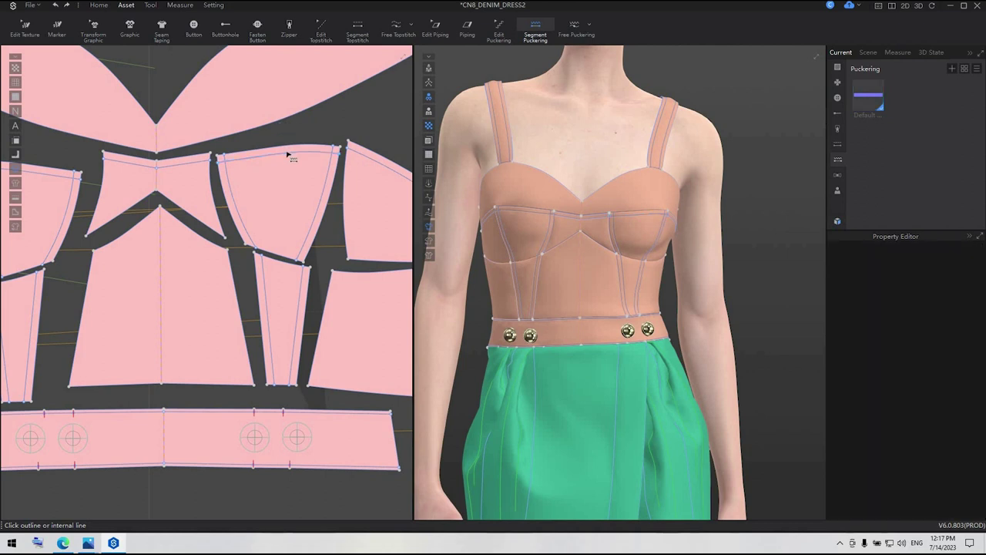
pyautogui.click(290, 156)
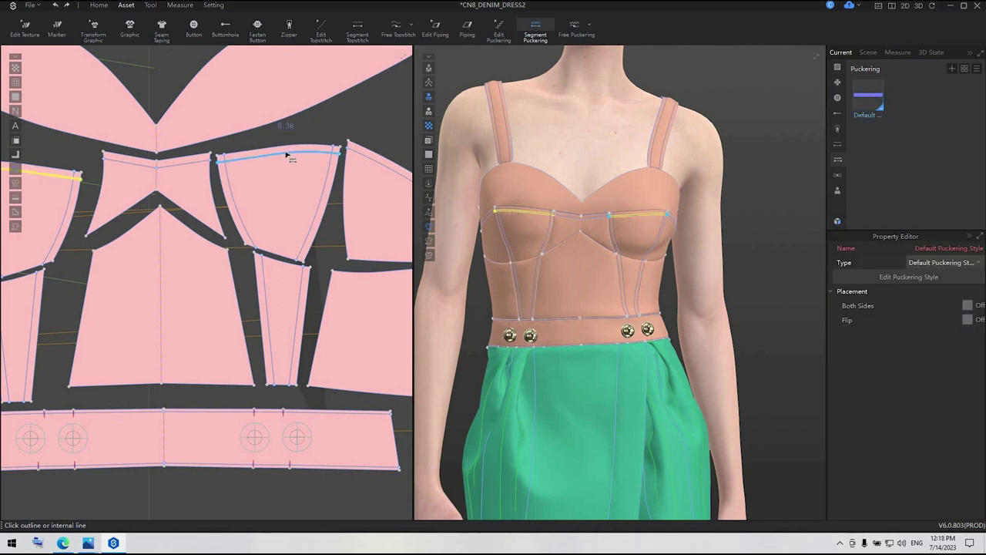
pyautogui.click(967, 306)
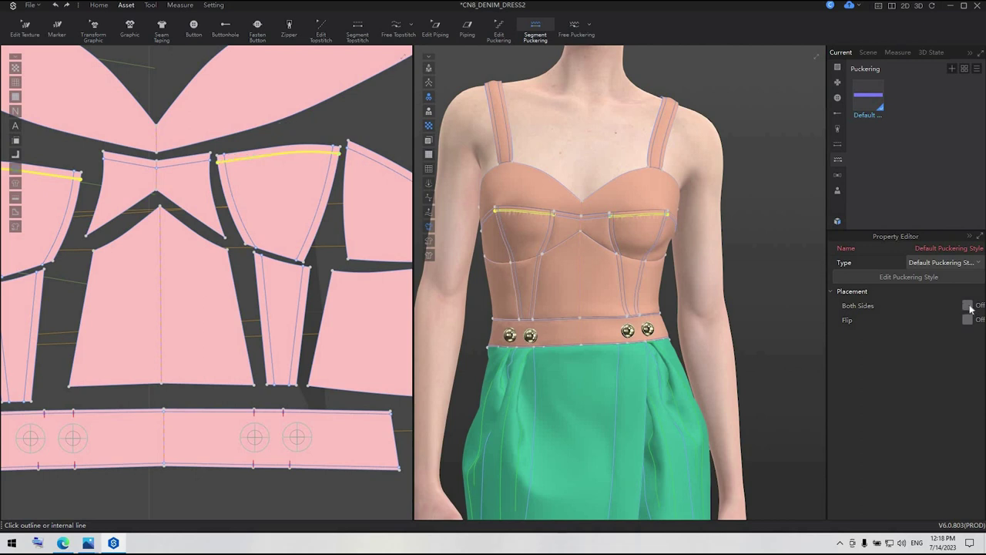
pyautogui.click(322, 179)
pyautogui.click(234, 197)
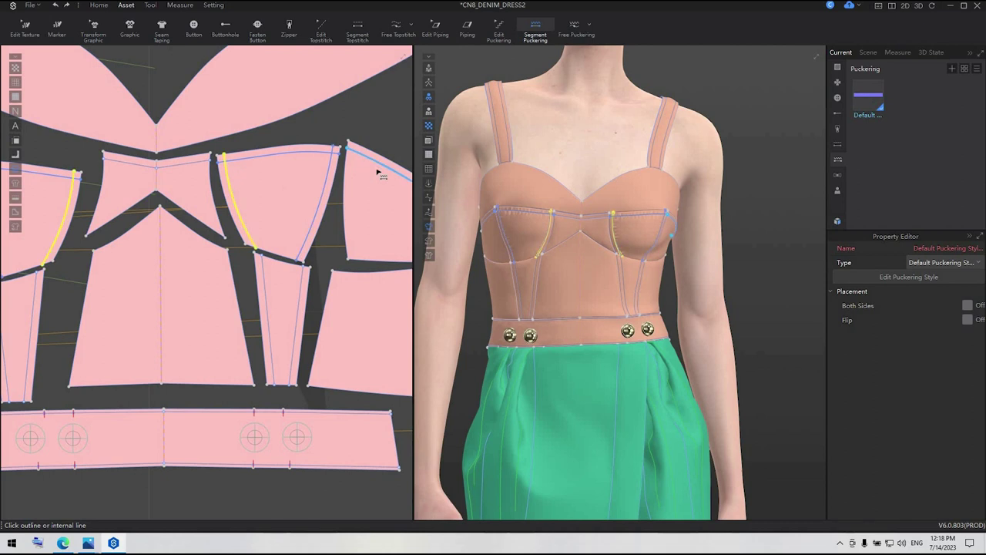
pyautogui.click(378, 170)
# Apply segment puckering to both vertical seam lines of the narrow front bodice panel below the cup
pyautogui.click(299, 301)
pyautogui.click(268, 317)
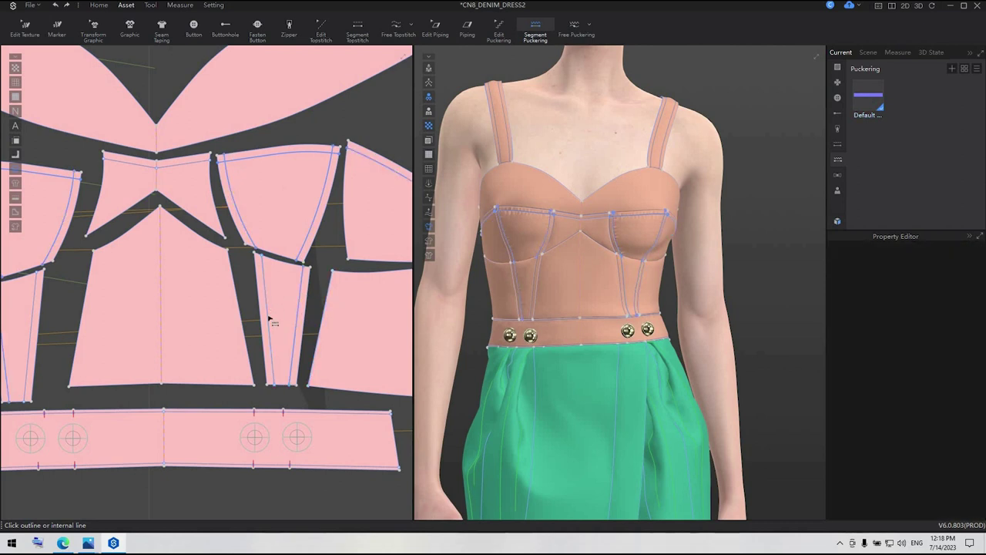
pyautogui.click(268, 322)
# Apply segment puckering along the upper and lower edges of the front waistband, segment by segment
pyautogui.click(281, 413)
pyautogui.click(313, 415)
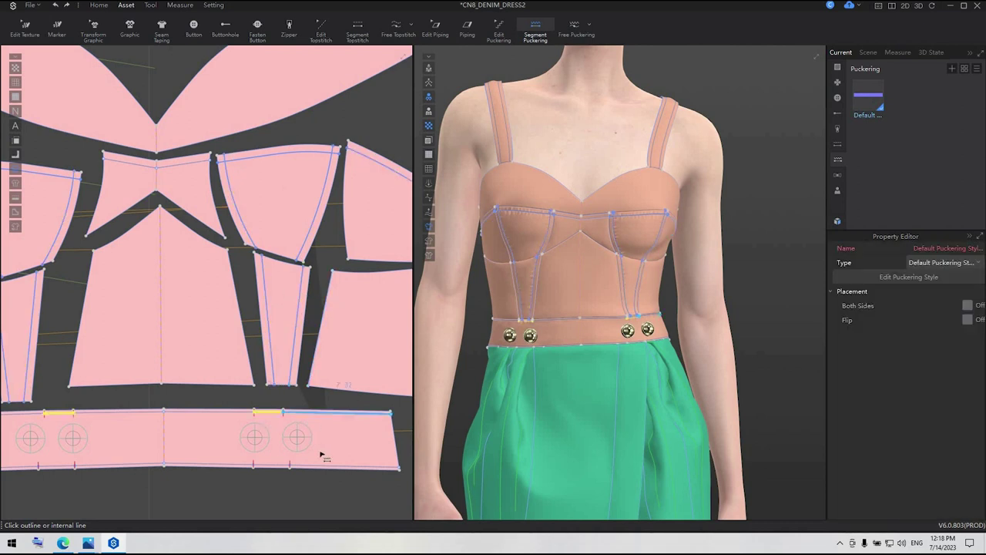
pyautogui.click(322, 466)
pyautogui.click(275, 466)
pyautogui.click(243, 466)
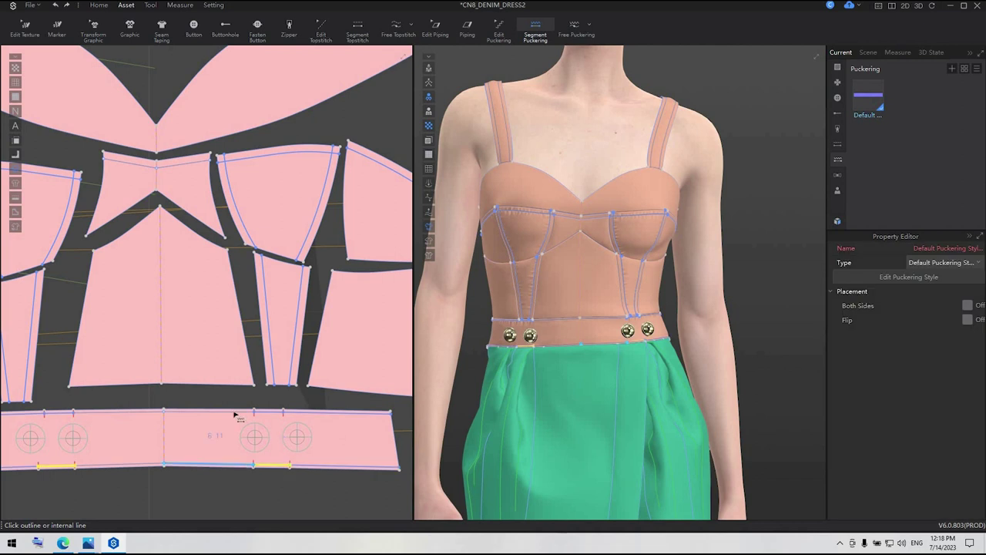
pyautogui.click(234, 413)
# Apply segment puckering to the front strap seam and the sweetheart neckline edge of the upper bust panel
pyautogui.scroll(-4, 334, 325)
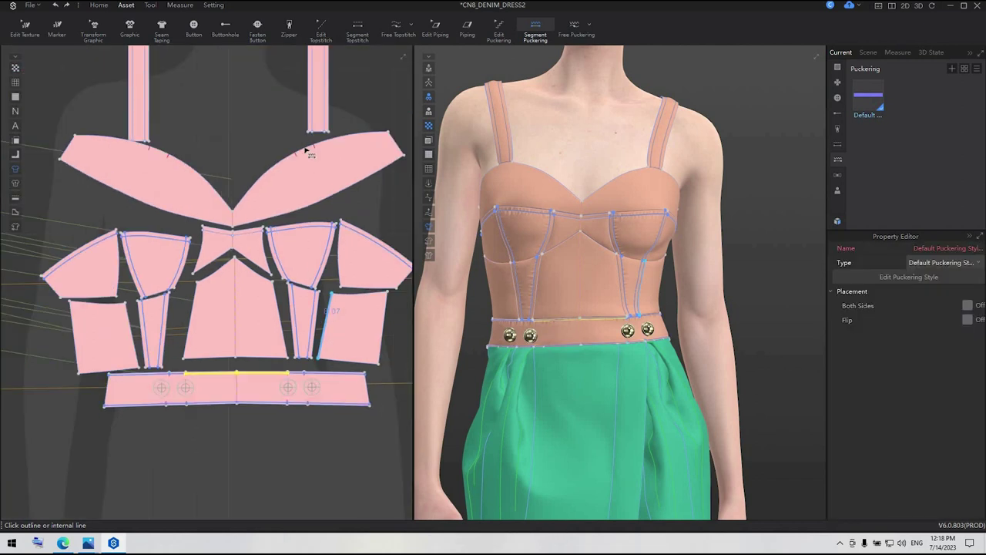
pyautogui.click(325, 115)
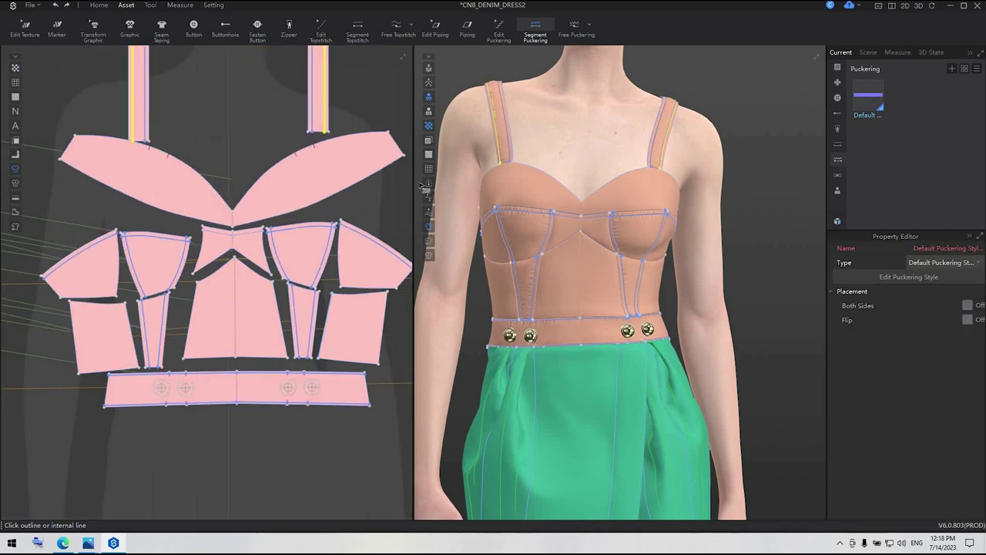
pyautogui.click(279, 173)
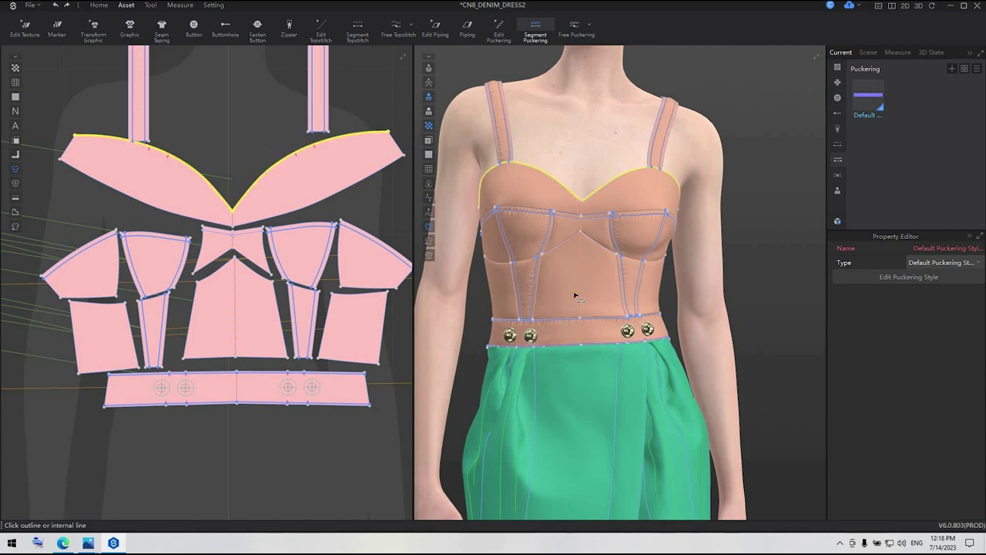
# Apply segment puckering to the skirt panel's slanted inner front line and the line above its hem
pyautogui.scroll(-5, 232, 462)
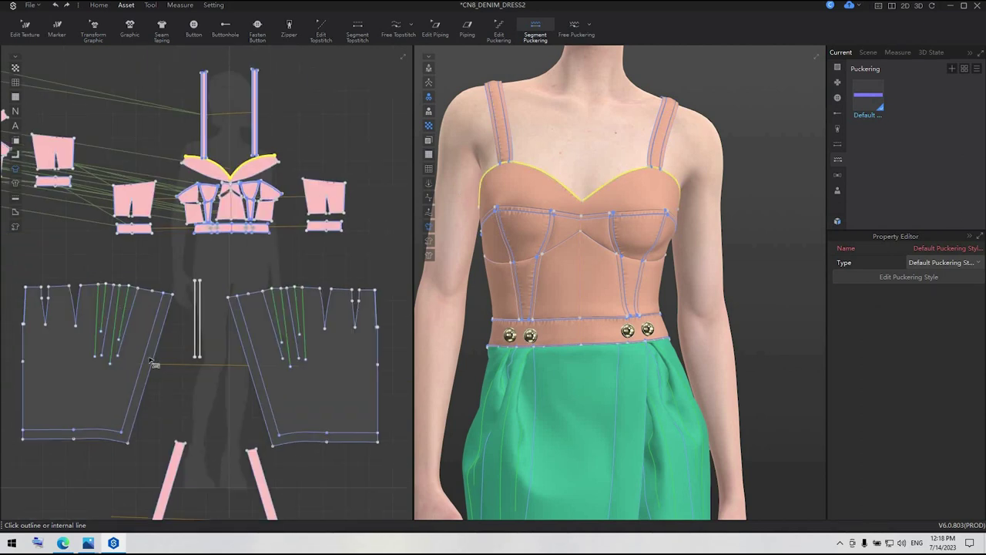
pyautogui.scroll(5, 151, 362)
pyautogui.click(219, 371)
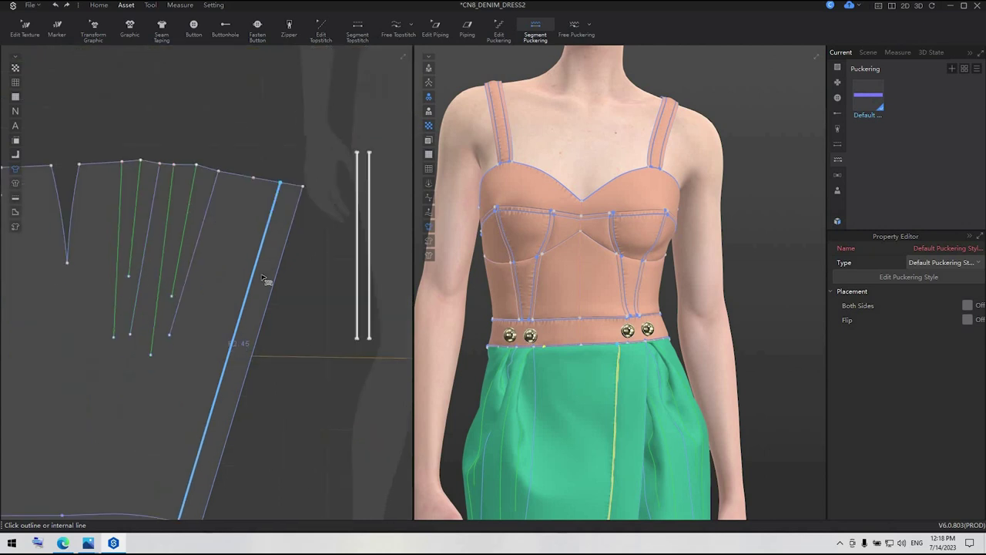
pyautogui.scroll(-3, 265, 269)
pyautogui.click(156, 451)
pyautogui.click(103, 452)
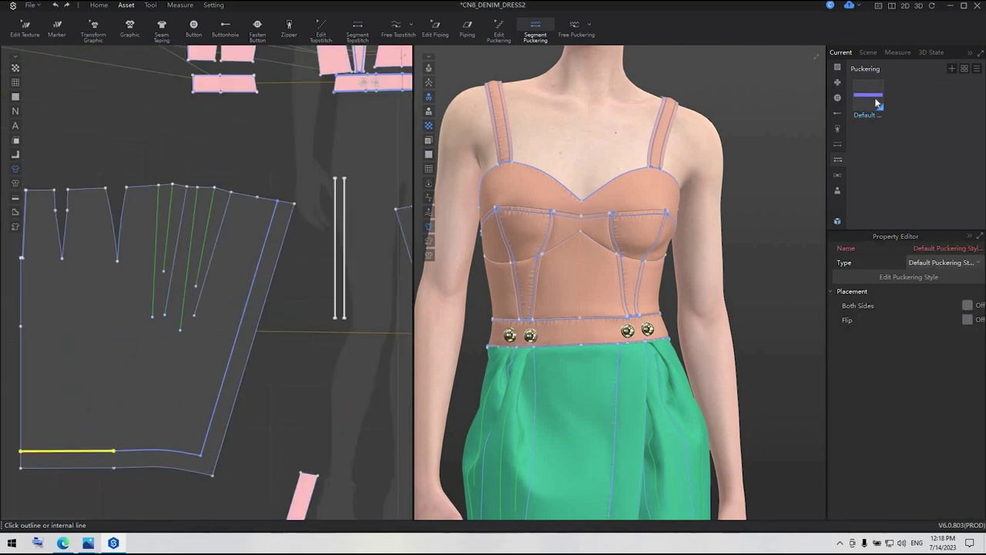
# Set the default puckering style's density to 15% and its length to 5.00 cm
pyautogui.click(909, 276)
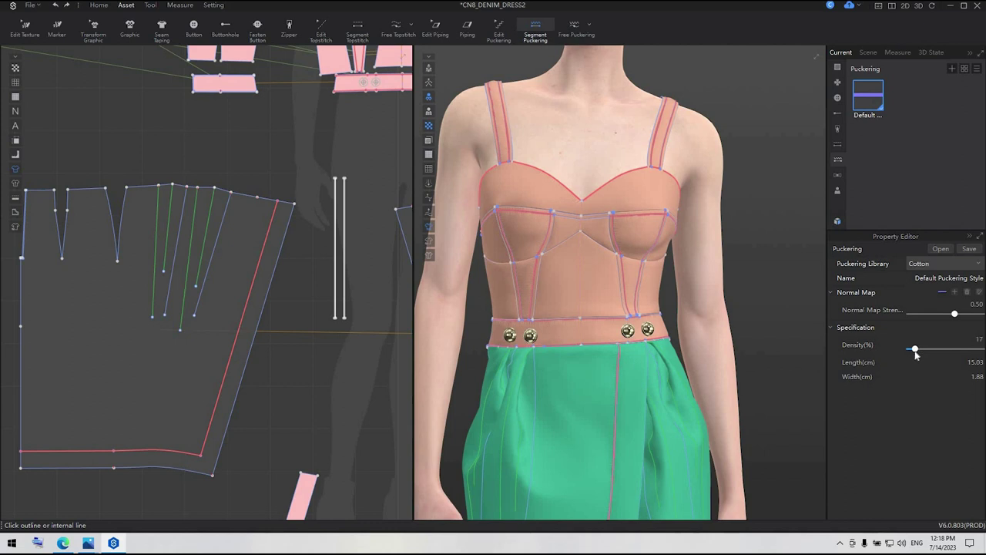
pyautogui.click(968, 362)
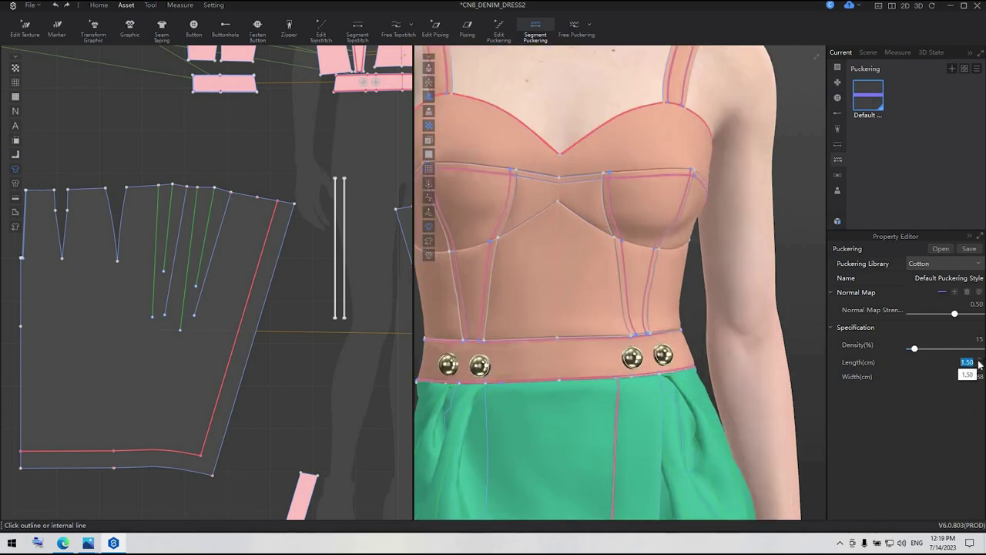
pyautogui.write('5')
pyautogui.press('Return')
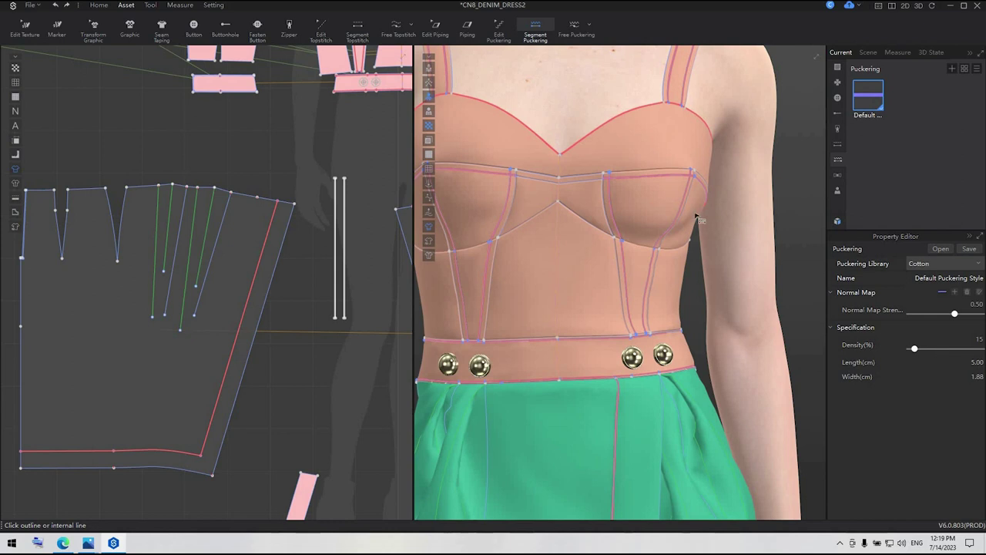
pyautogui.scroll(2, 696, 214)
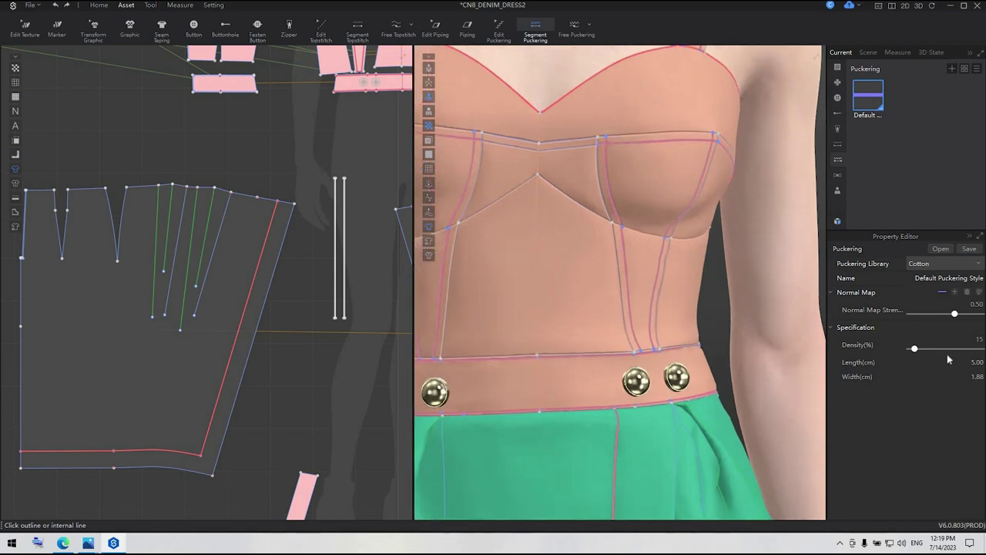
pyautogui.scroll(-3, 644, 324)
pyautogui.scroll(-5, 644, 324)
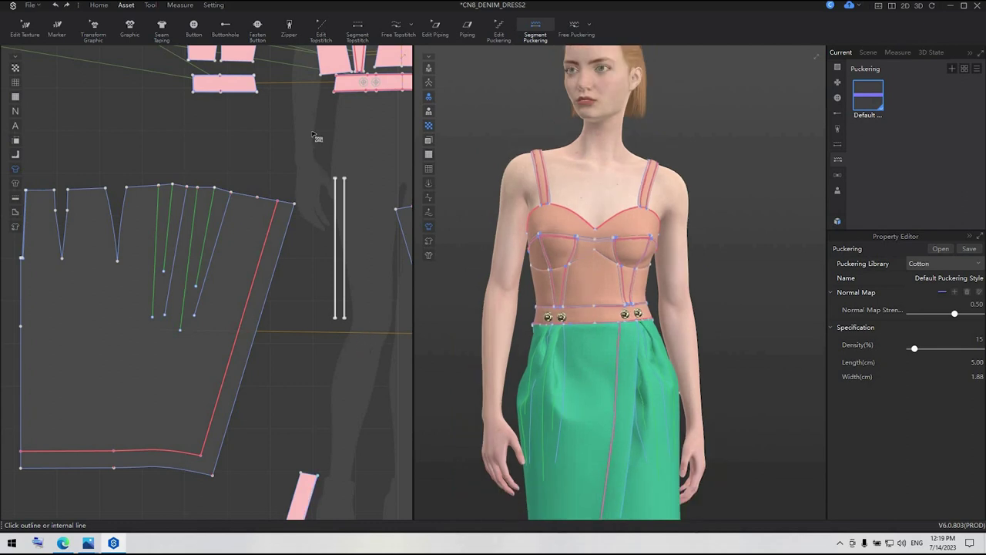
# Apply segment puckering to the side edge of the darted bodice panel and around the edges of the waistband piece below it
pyautogui.moveTo(301, 225); pyautogui.dragTo(286, 346, button='middle')
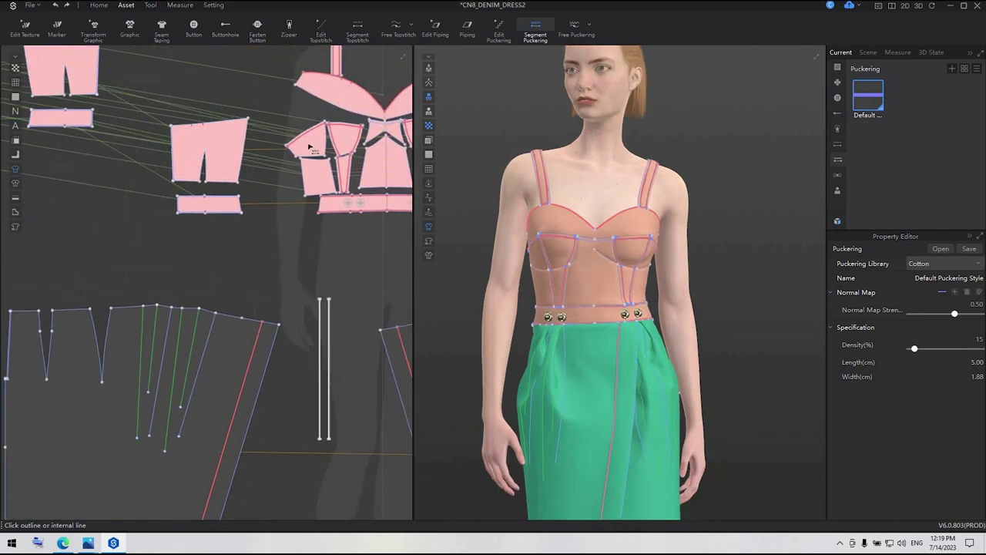
pyautogui.scroll(5, 177, 155)
pyautogui.click(161, 161)
pyautogui.click(179, 299)
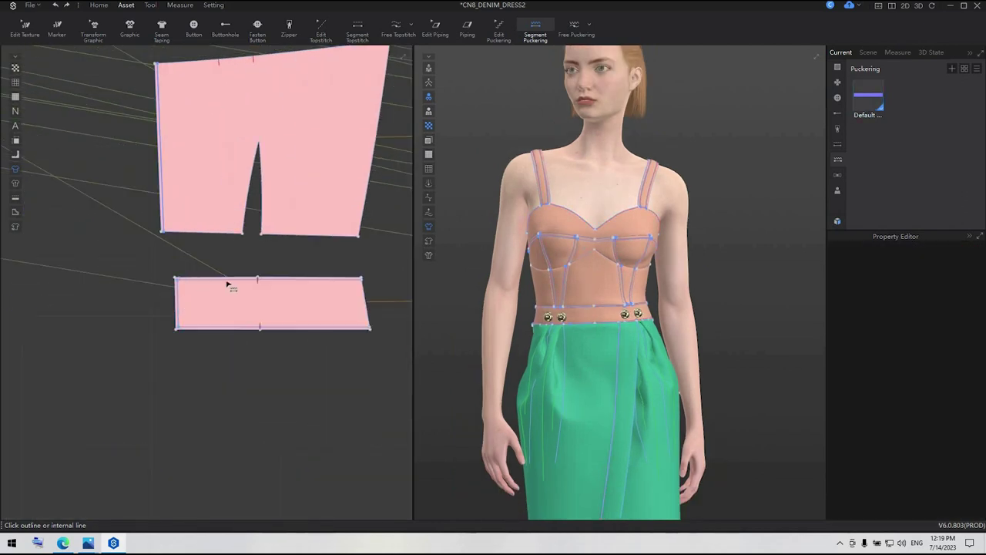
pyautogui.click(226, 282)
pyautogui.click(304, 282)
pyautogui.click(260, 328)
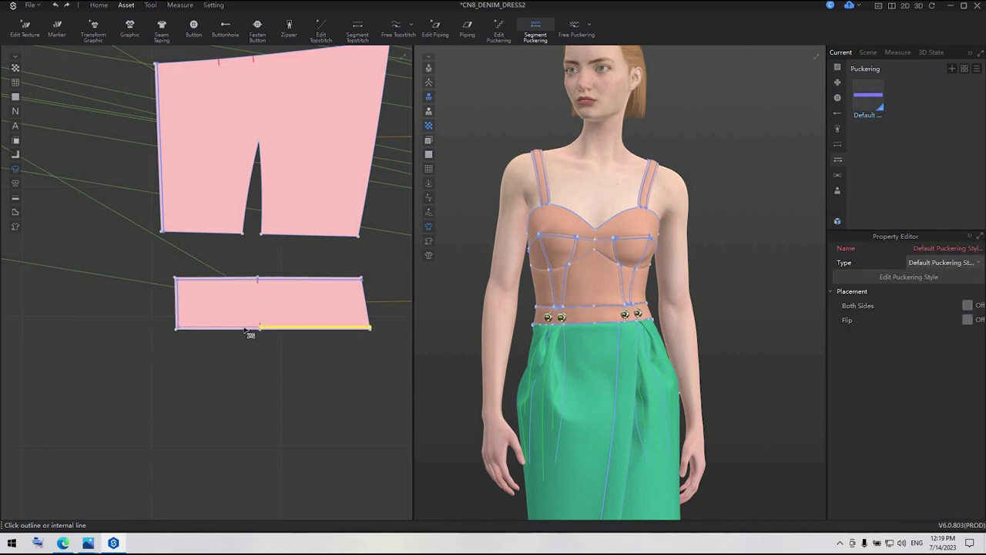
pyautogui.click(245, 328)
# Apply segment puckering to the skirt panel's outer side edge and both sides of its outermost waist dart
pyautogui.scroll(-5, 336, 392)
pyautogui.moveTo(334, 410); pyautogui.dragTo(339, 247, button='middle')
pyautogui.scroll(5, 139, 284)
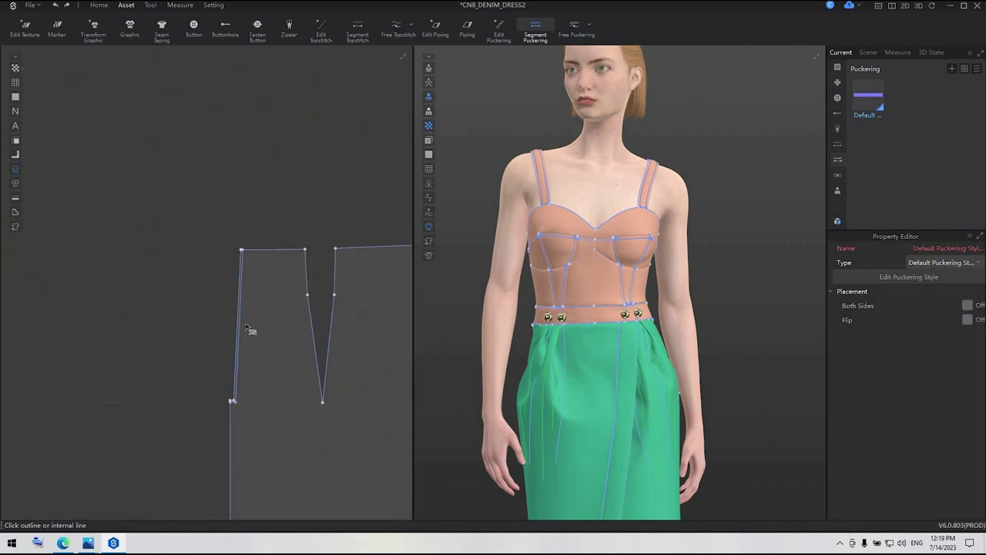
pyautogui.click(234, 408)
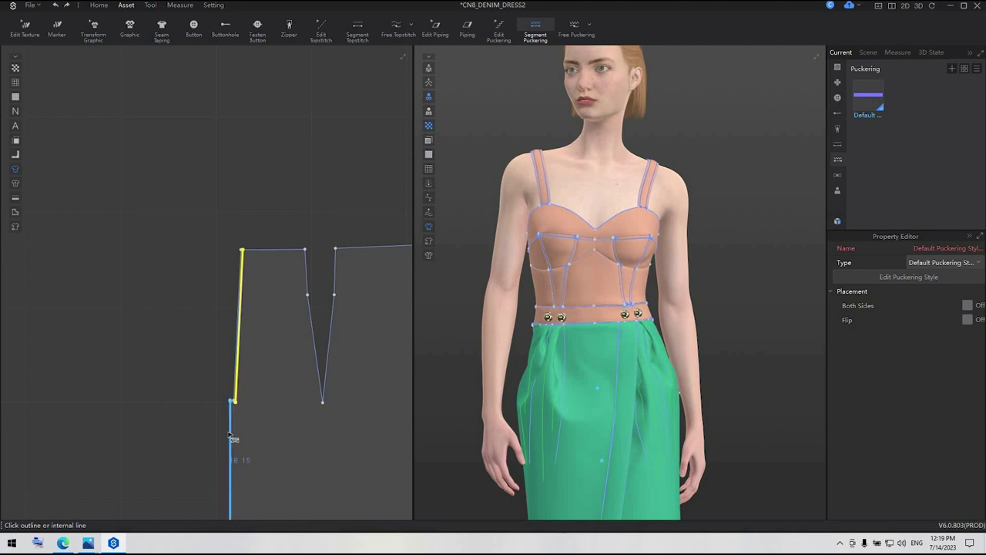
pyautogui.click(230, 433)
pyautogui.click(312, 343)
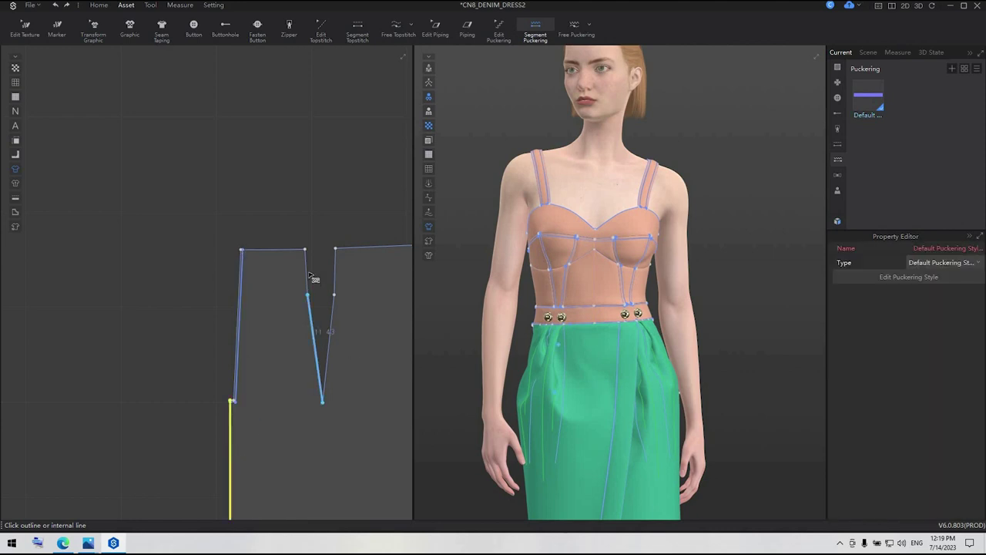
pyautogui.click(329, 351)
# Unsolidify all of the garment's pattern pieces together and clear the selection
pyautogui.scroll(-3, 347, 365)
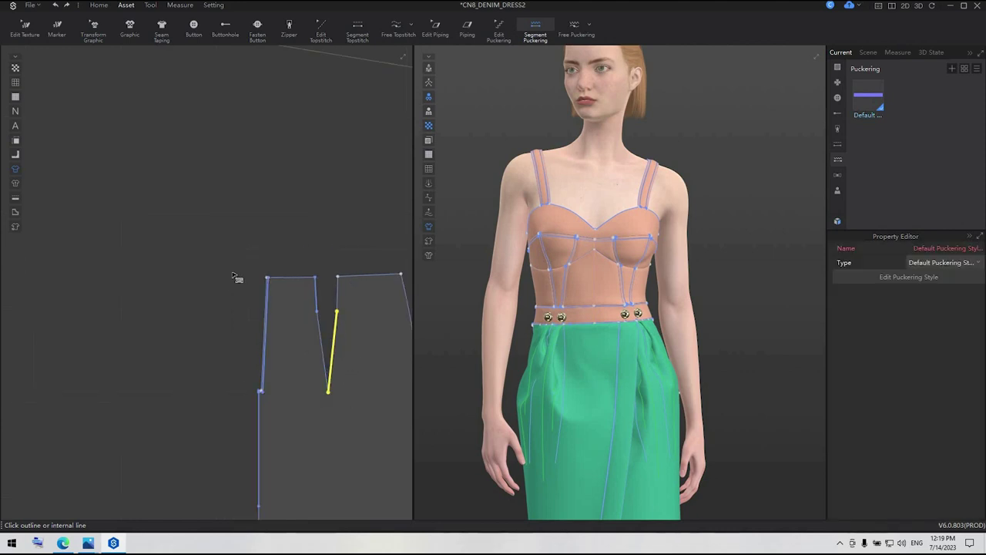
pyautogui.moveTo(233, 274); pyautogui.dragTo(120, 184, button='middle')
pyautogui.scroll(-5, 674, 312)
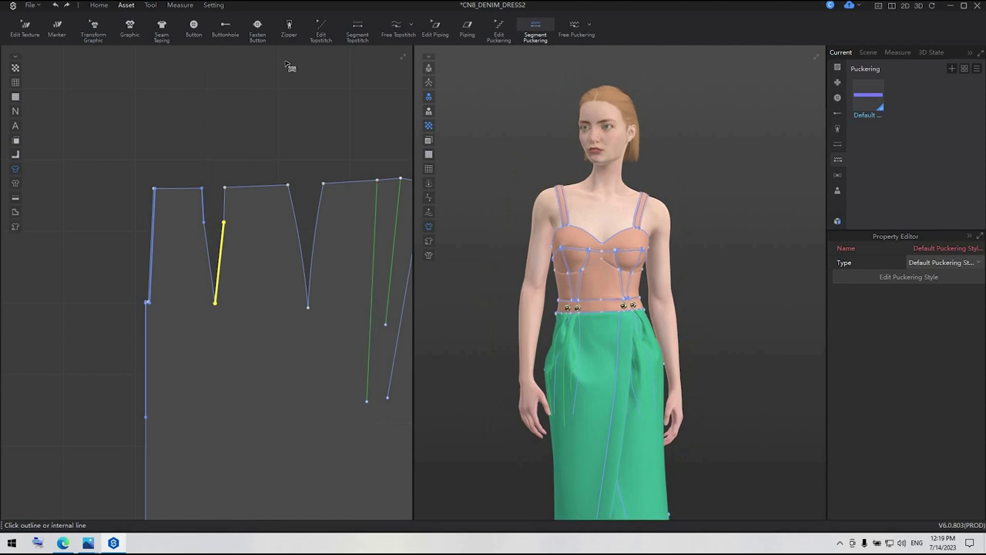
pyautogui.click(99, 6)
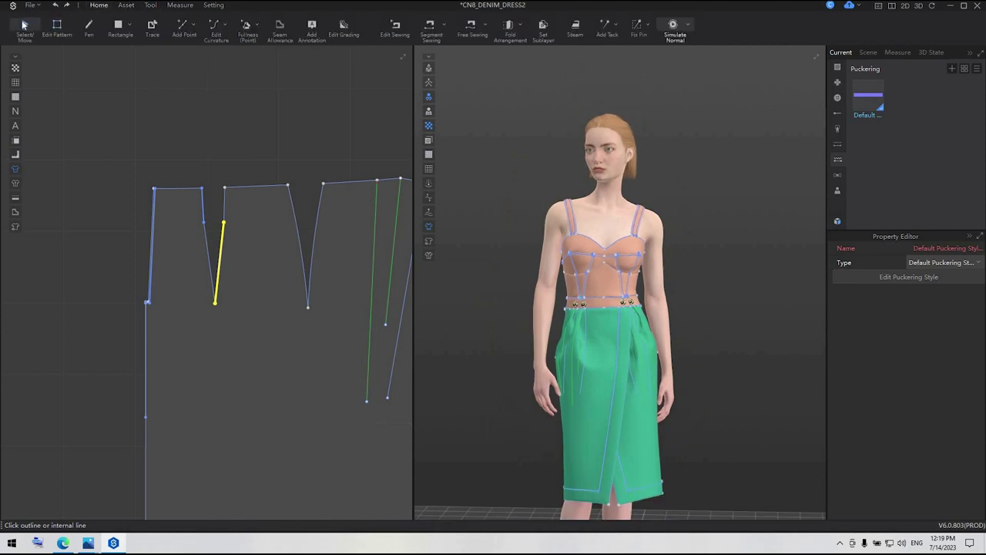
pyautogui.scroll(-2, 516, 180)
pyautogui.scroll(-7, 316, 271)
pyautogui.click(22, 25)
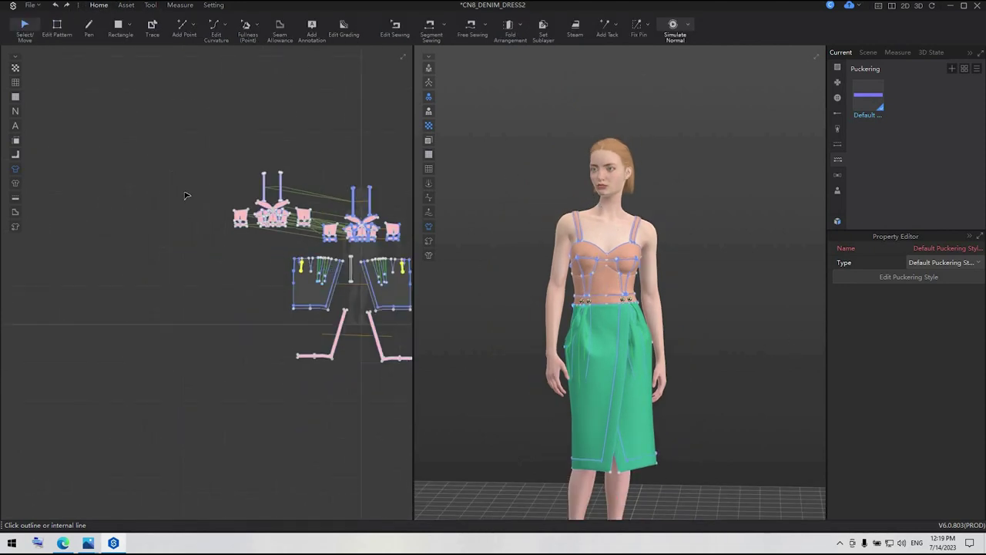
pyautogui.moveTo(186, 167); pyautogui.dragTo(85, 119, button='middle')
pyautogui.moveTo(86, 115); pyautogui.dragTo(436, 413)
pyautogui.hotkey('ctrl', 'a')
pyautogui.rightClick(296, 241)
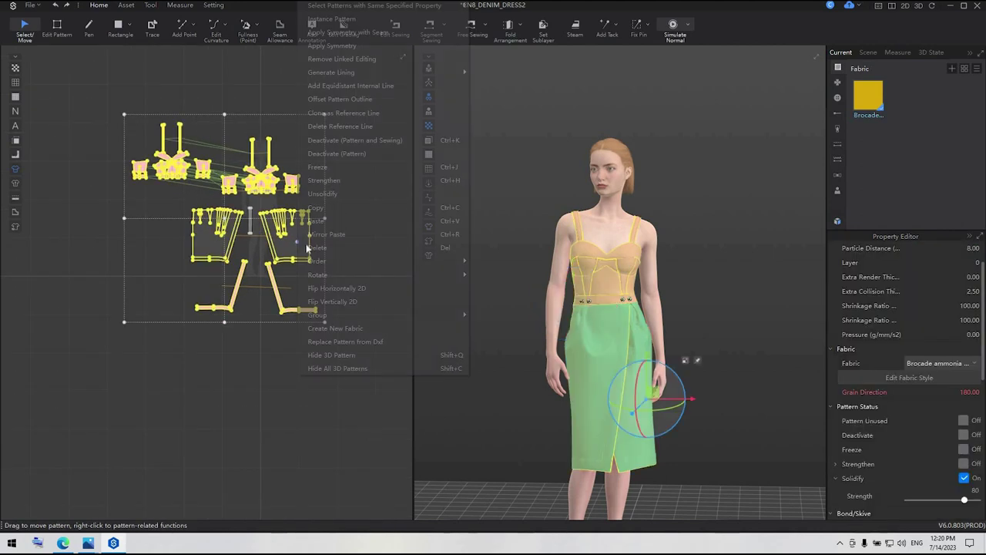
pyautogui.click(323, 194)
pyautogui.click(362, 374)
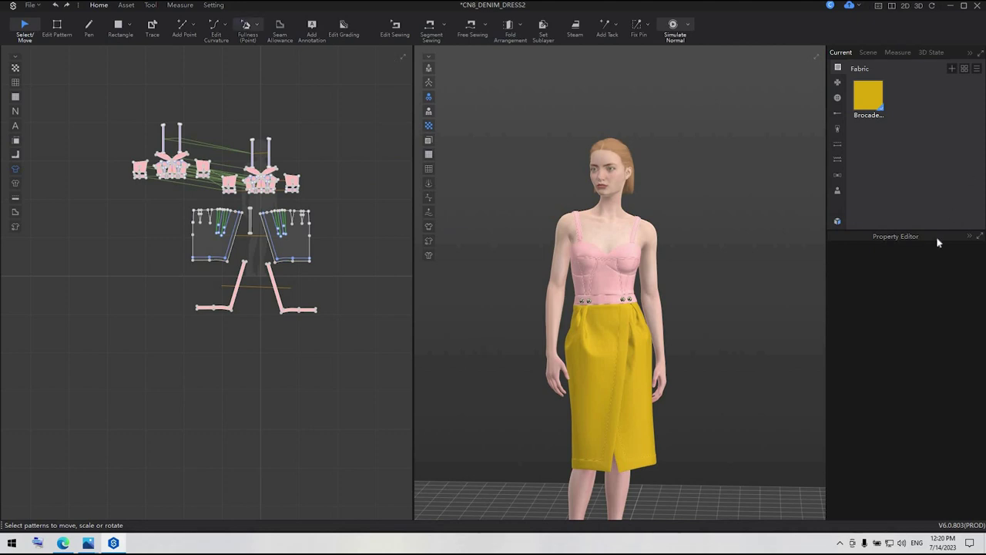
# Load the Studio_Sunlight_Set_01 scene from the resource library with a Z-axis translation of -1 m, and close the library
pyautogui.click(837, 222)
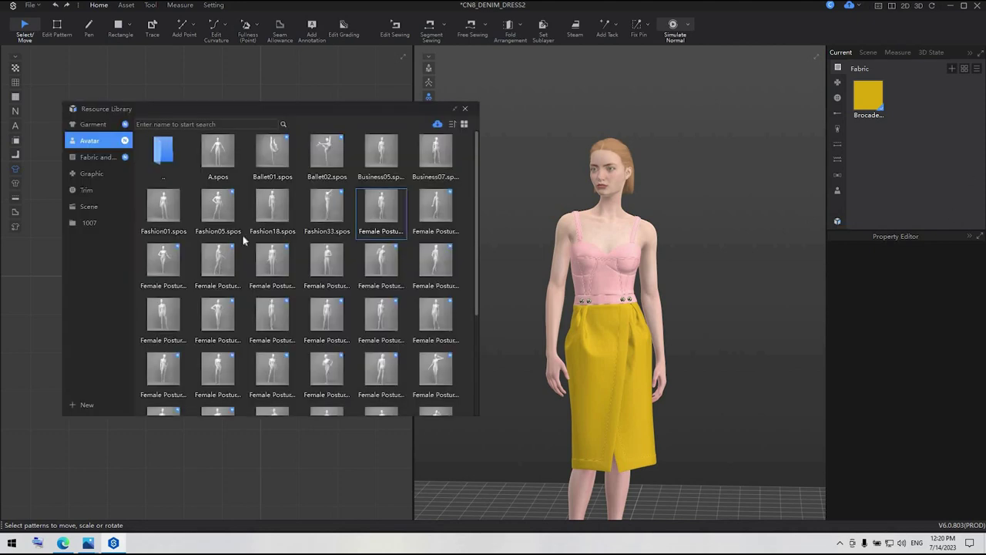
pyautogui.click(98, 205)
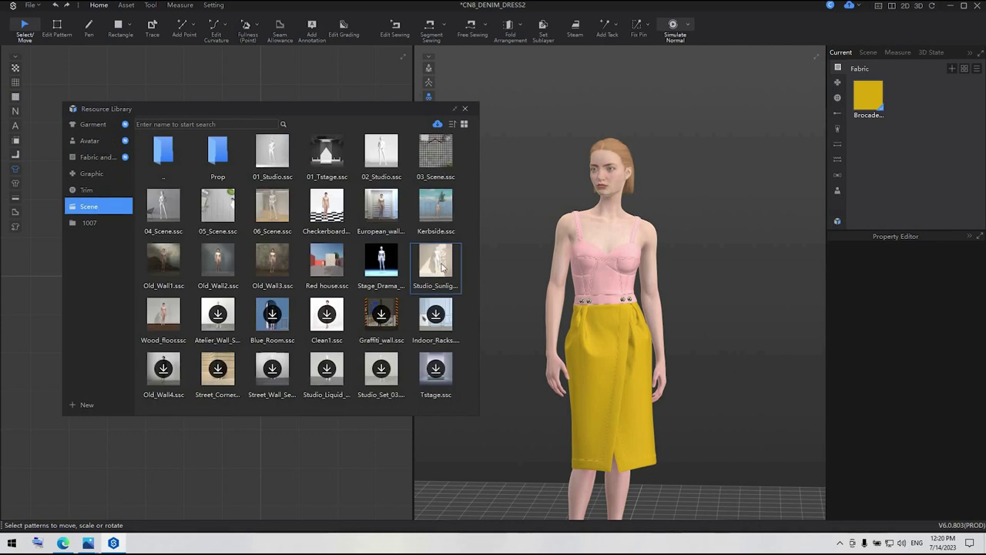
pyautogui.moveTo(442, 266)
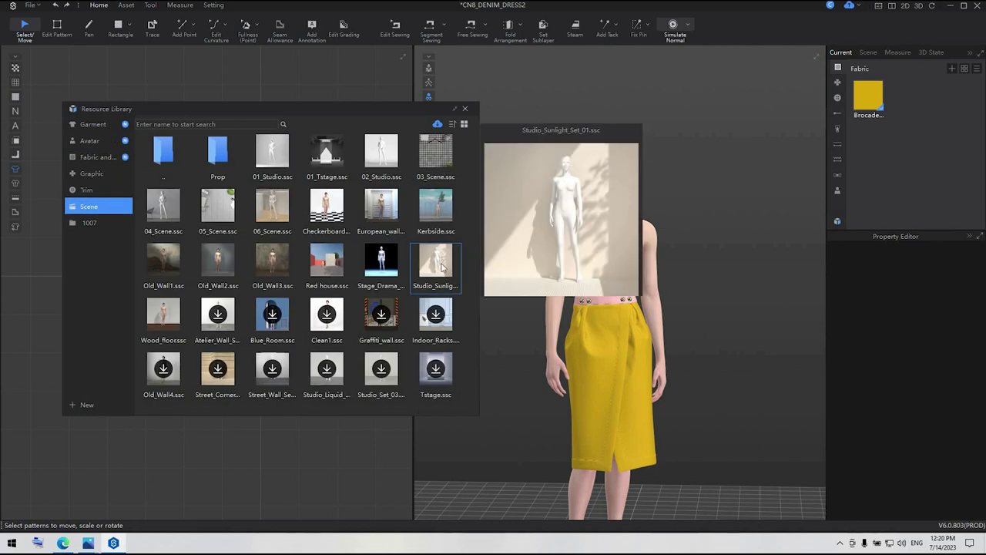
pyautogui.doubleClick(442, 266)
pyautogui.doubleClick(543, 297)
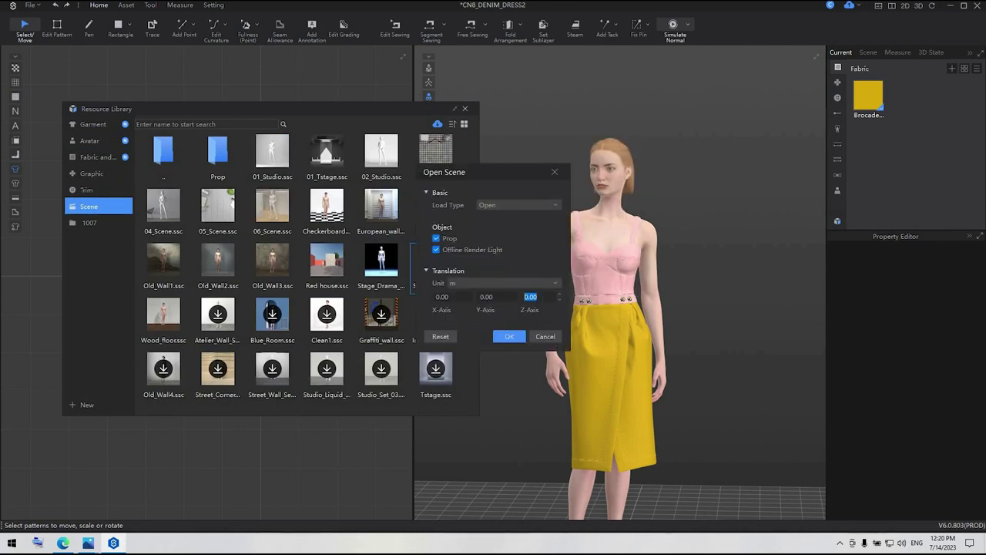
pyautogui.write('-1')
pyautogui.click(510, 337)
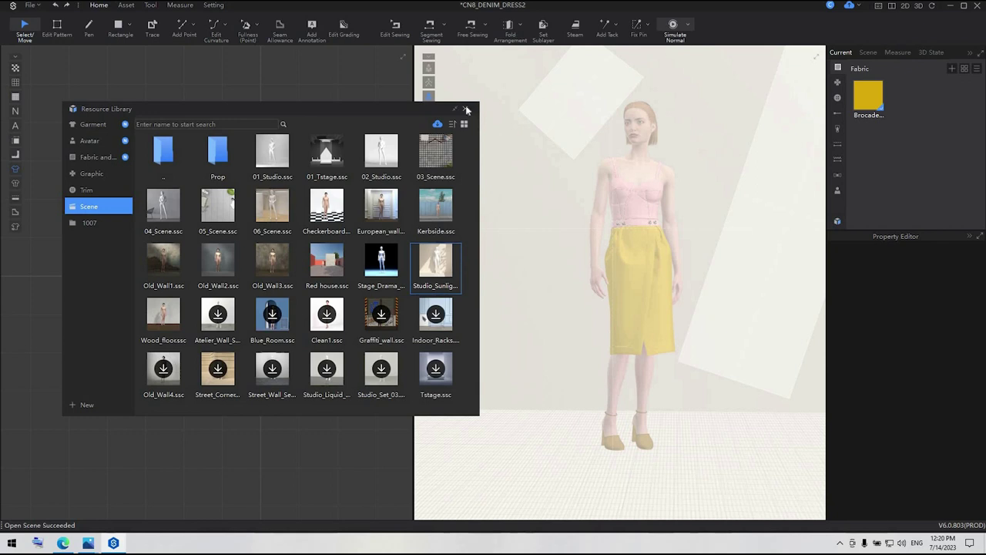
pyautogui.click(464, 107)
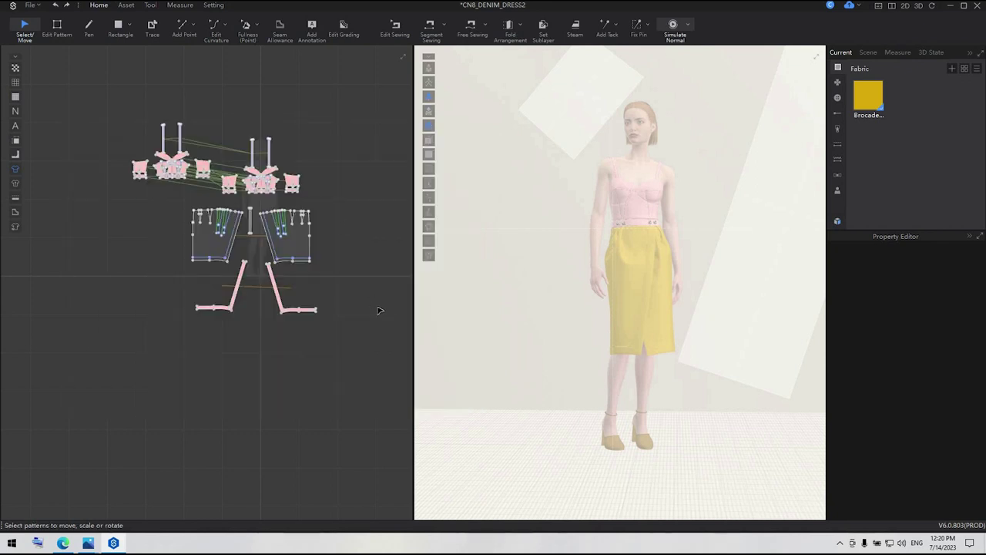
# Open Offline Render and set the image size to 1080 px wide by 1350 px high
pyautogui.scroll(-3, 379, 310)
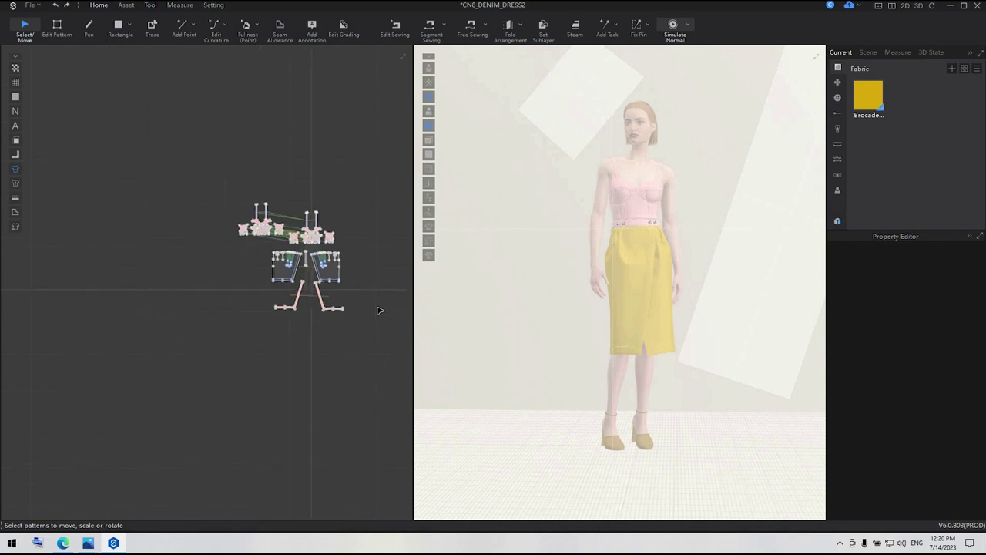
pyautogui.moveTo(356, 310); pyautogui.dragTo(293, 310, button='right')
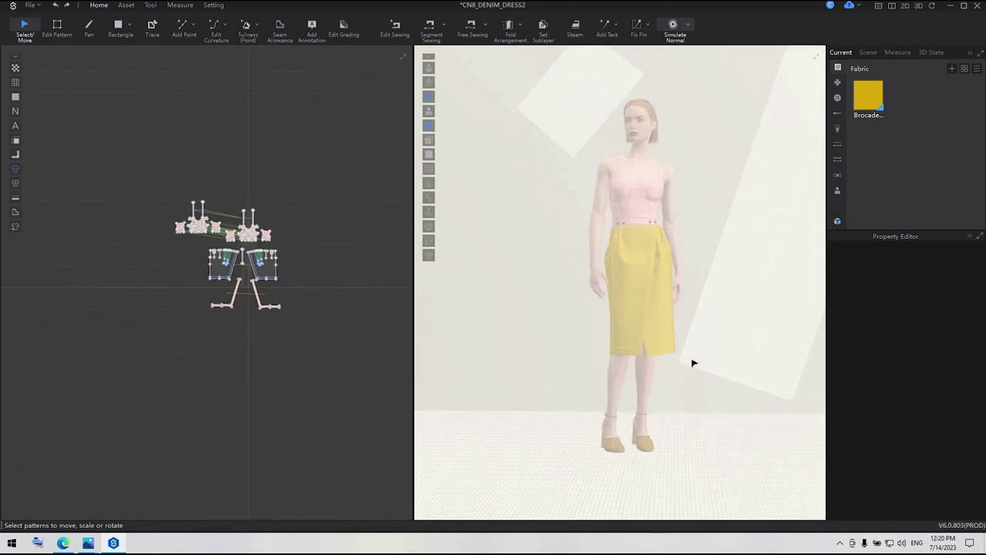
pyautogui.scroll(2, 676, 371)
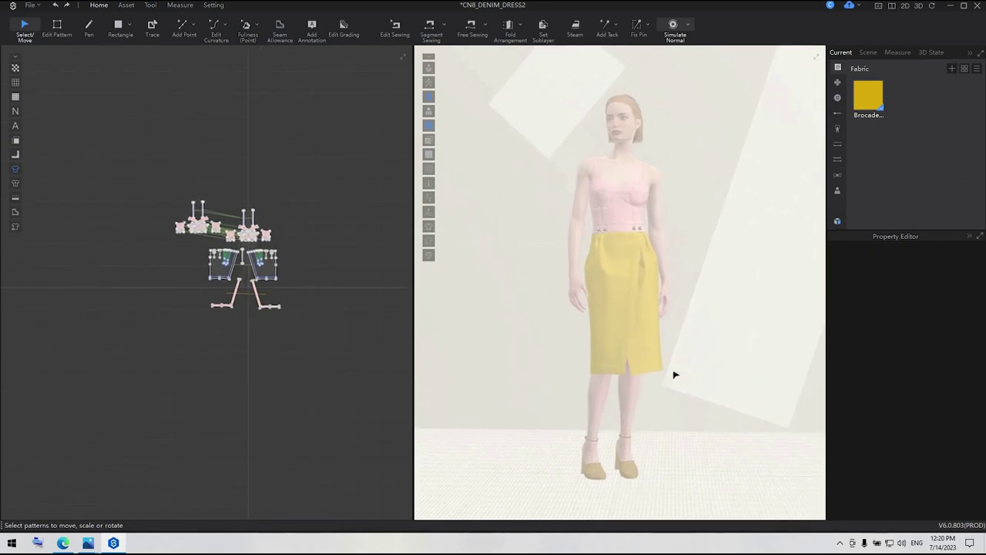
pyautogui.click(150, 5)
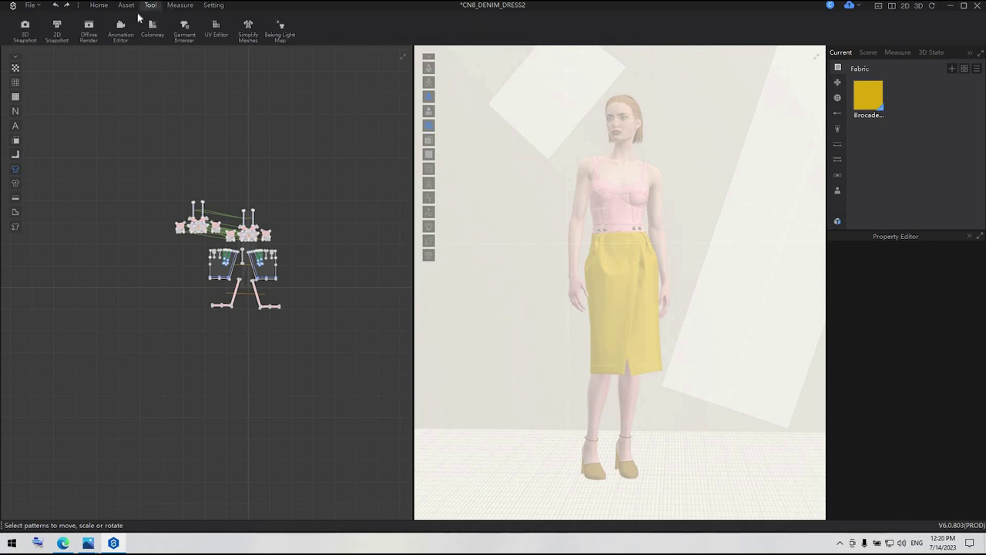
pyautogui.click(88, 31)
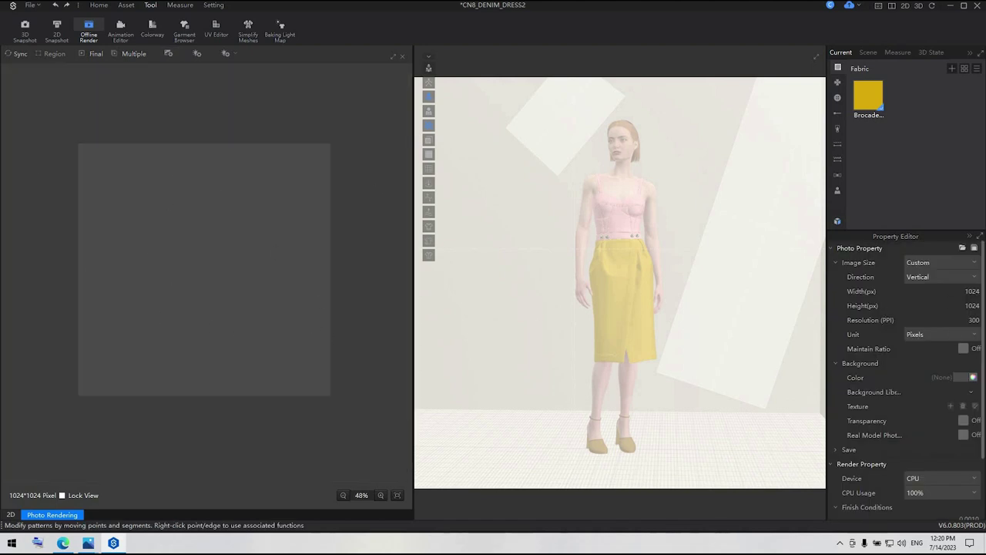
pyautogui.click(974, 291)
pyautogui.write('1080')
pyautogui.press('Tab')
pyautogui.write('1')
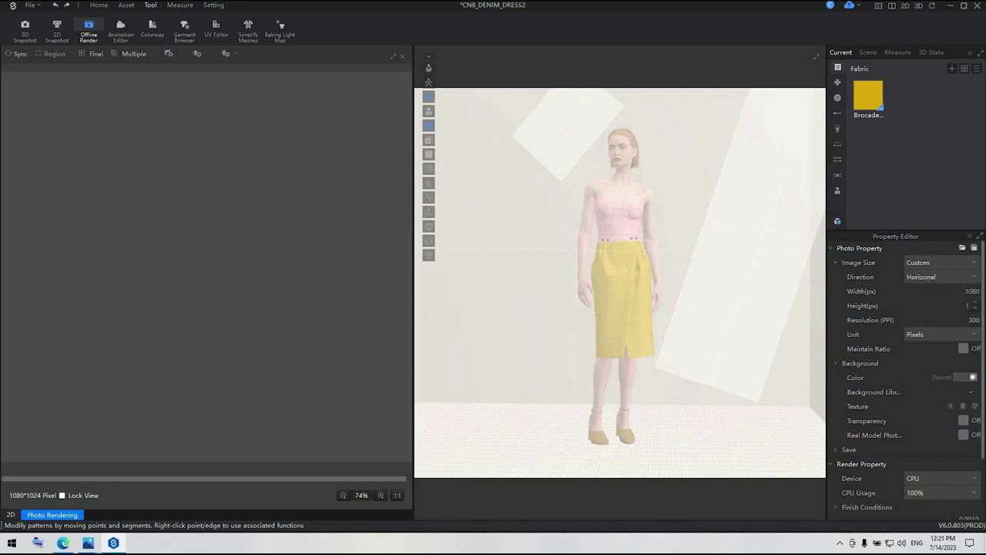
pyautogui.write('350')
pyautogui.press('Return')
# Set the rendering quality to High Quality and name the output image TUTORIAL_DRESS
pyautogui.scroll(-2, 935, 382)
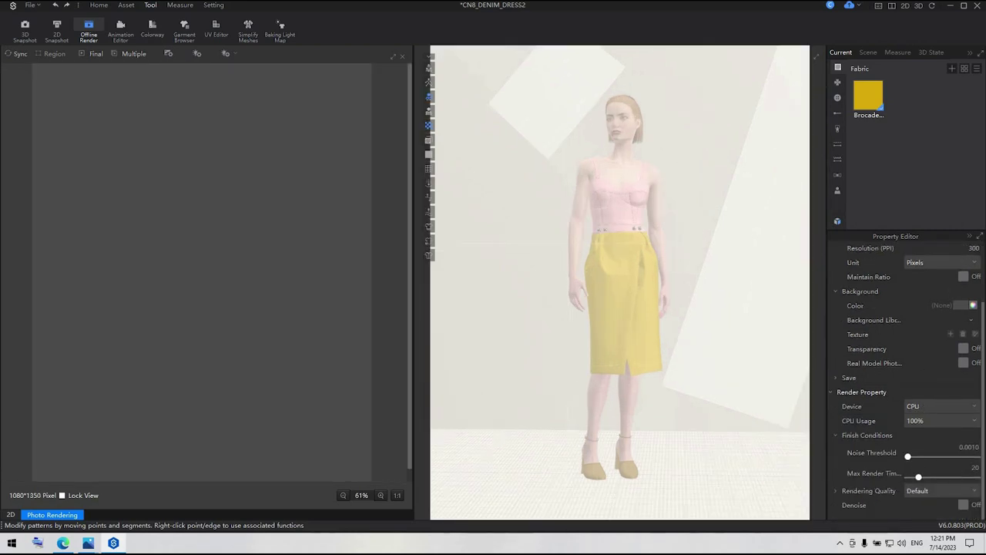
pyautogui.click(940, 491)
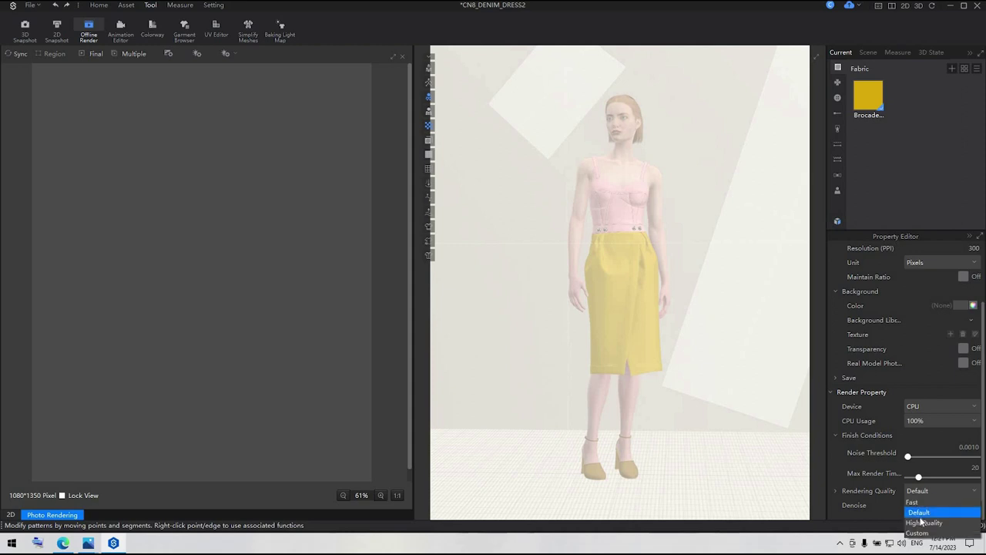
pyautogui.click(924, 522)
pyautogui.click(836, 377)
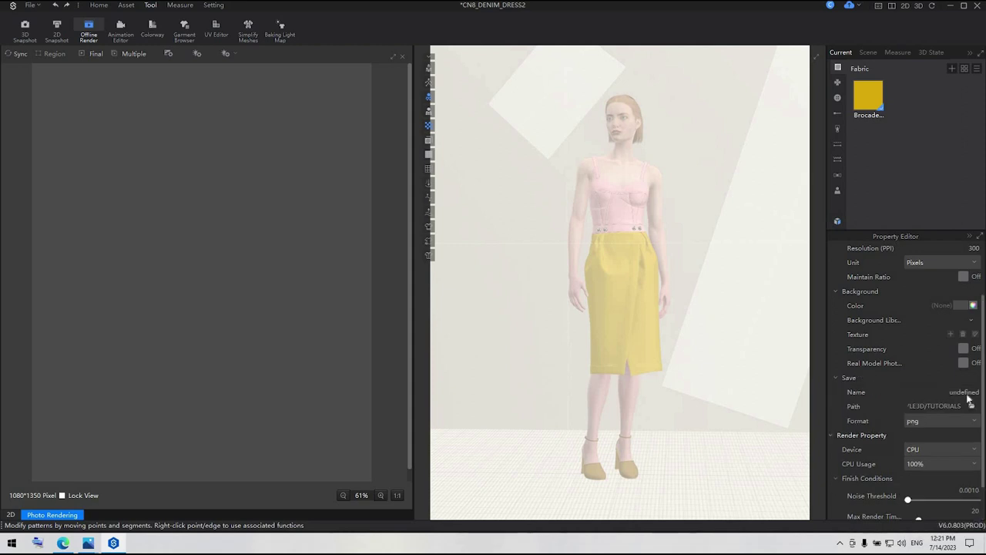
pyautogui.doubleClick(921, 392)
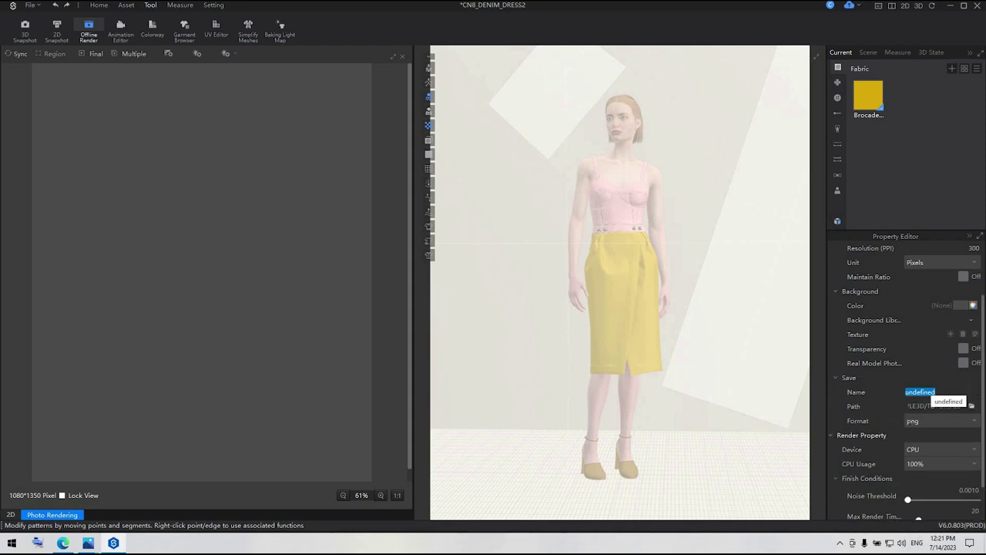
pyautogui.write('TUTORIAL_ DRESS')
pyautogui.press('Return')
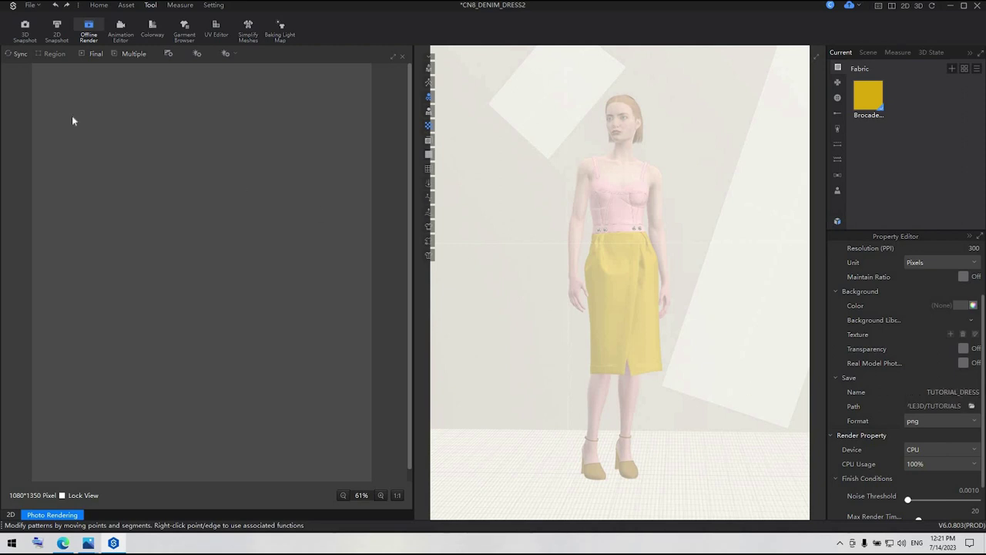
# Start the synchronized render preview, frame the full-length avatar in its sunlit scene, and lock the render view
pyautogui.click(22, 57)
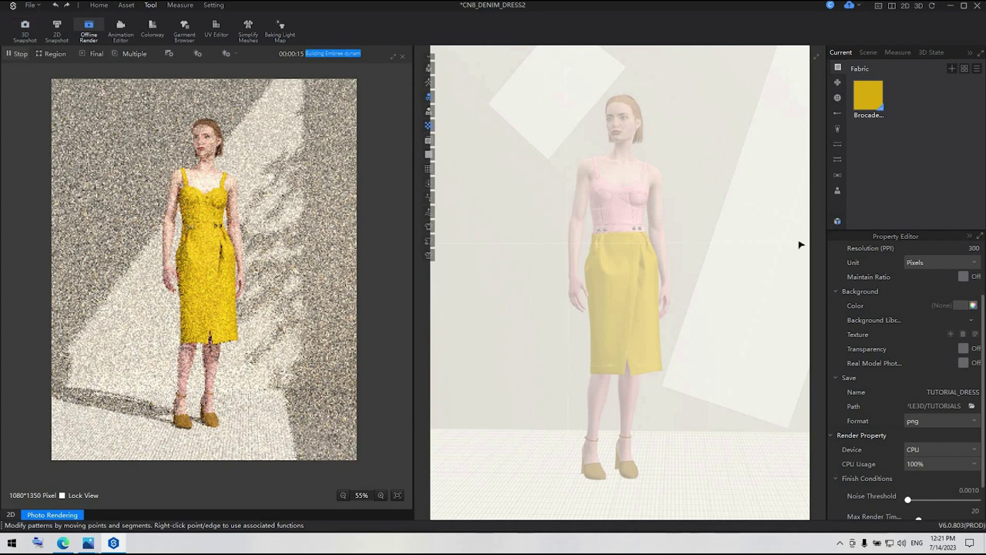
pyautogui.scroll(1, 751, 295)
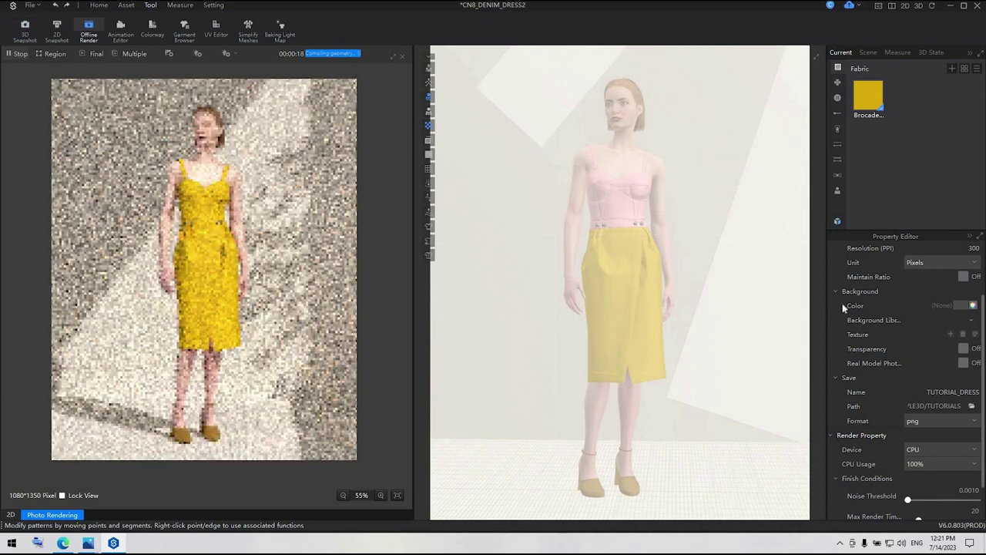
pyautogui.scroll(1, 733, 328)
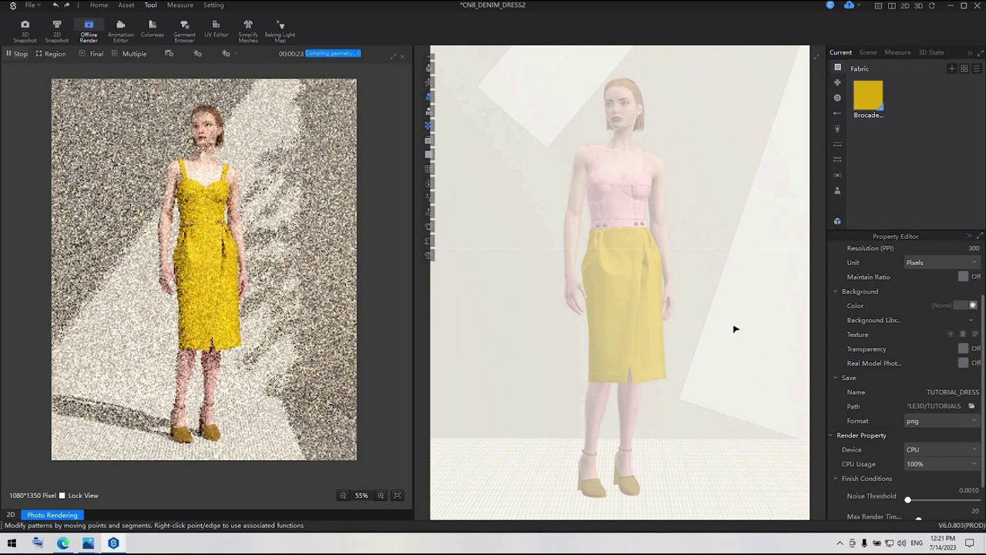
pyautogui.scroll(1, 735, 329)
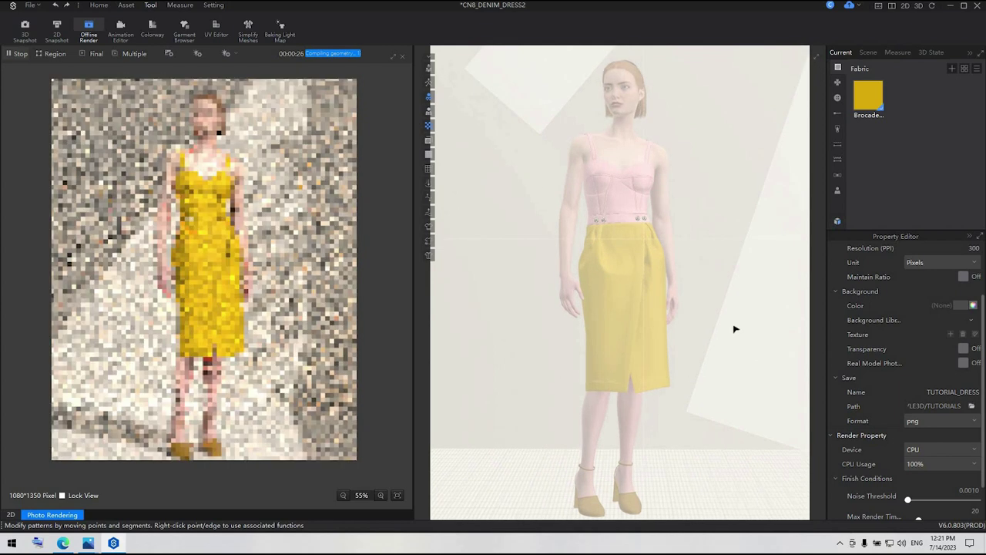
pyautogui.scroll(-1, 734, 329)
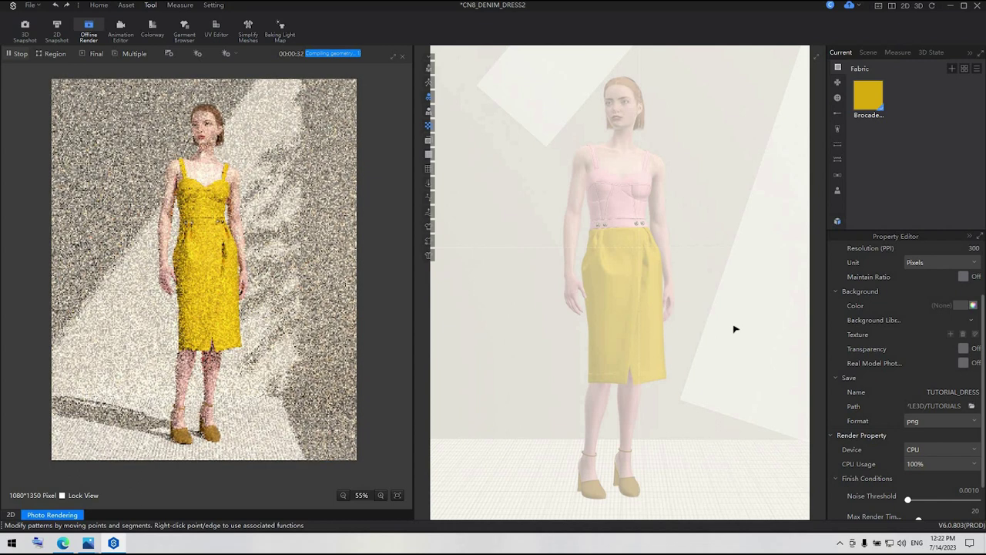
pyautogui.scroll(1, 734, 328)
pyautogui.scroll(-1, 734, 329)
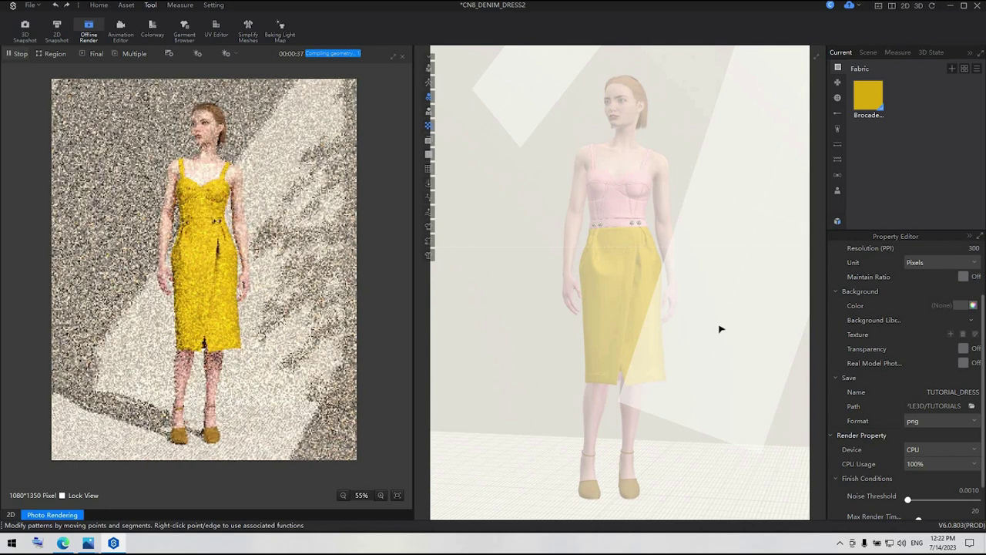
pyautogui.moveTo(721, 329); pyautogui.dragTo(739, 330, button='right')
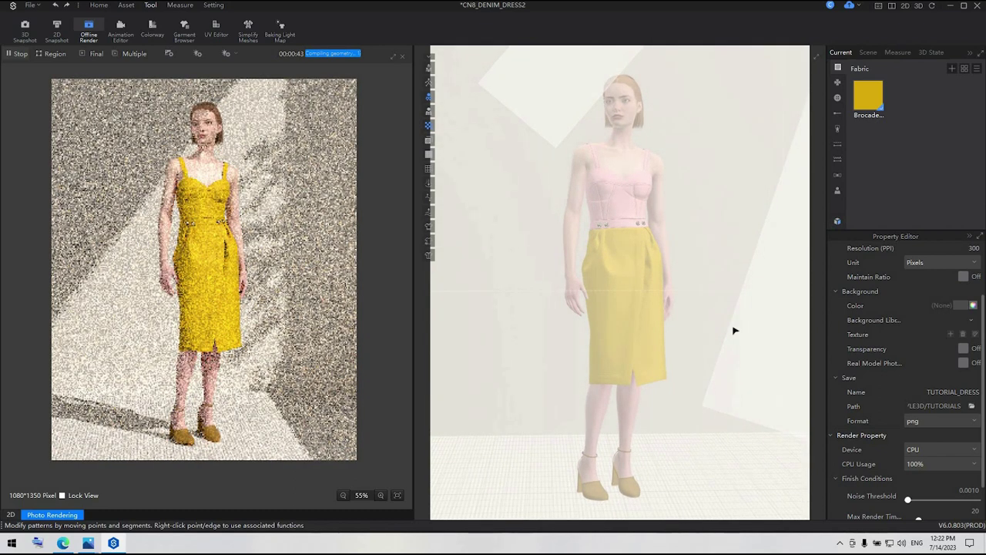
pyautogui.moveTo(733, 331); pyautogui.dragTo(733, 335, button='right')
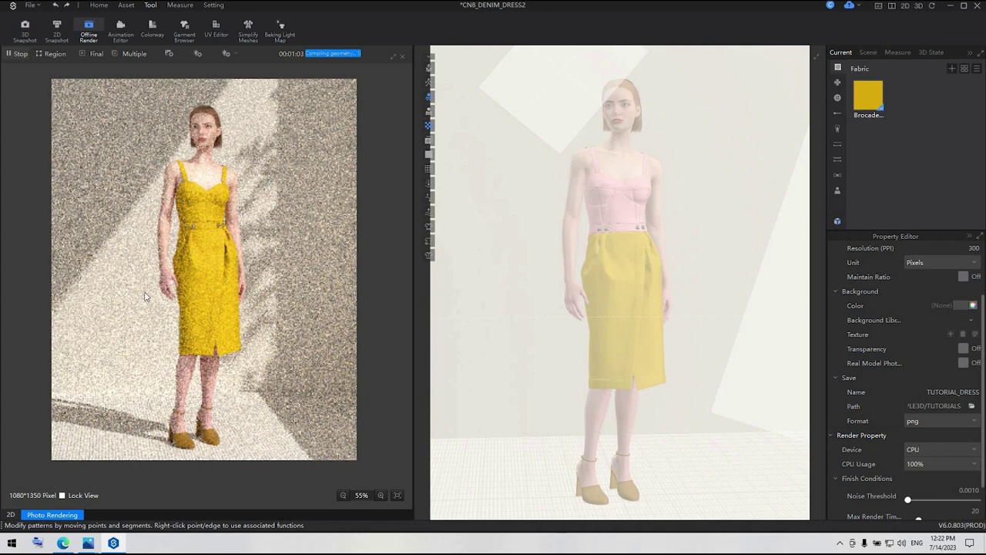
pyautogui.click(63, 495)
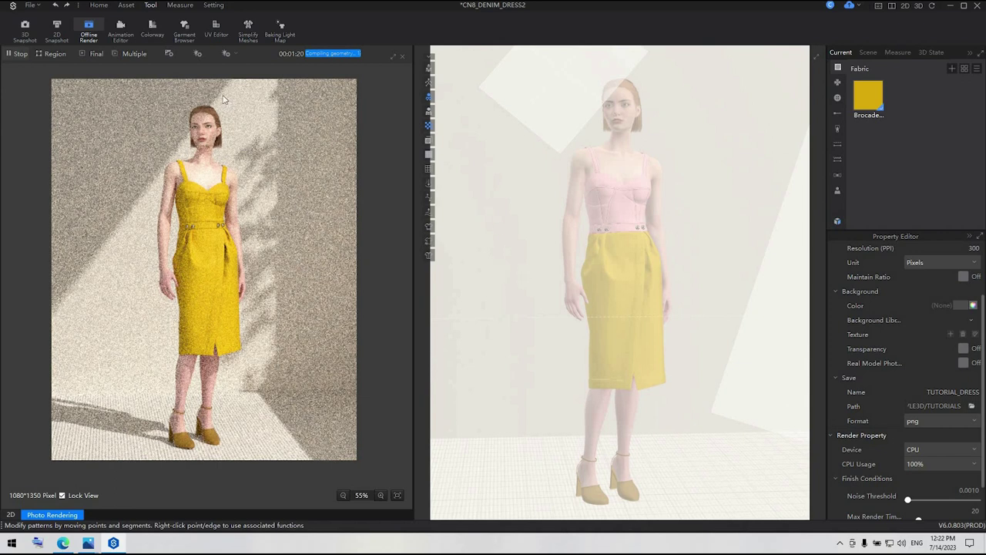
# Run the final render and open the saved TUTORIAL_DRESS_1 image from its output folder
pyautogui.click(93, 55)
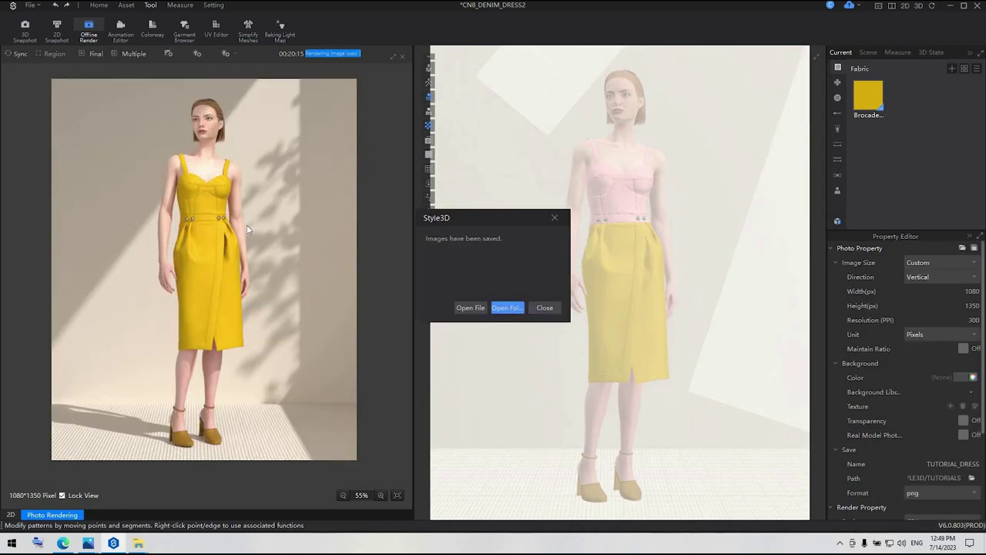
pyautogui.click(507, 309)
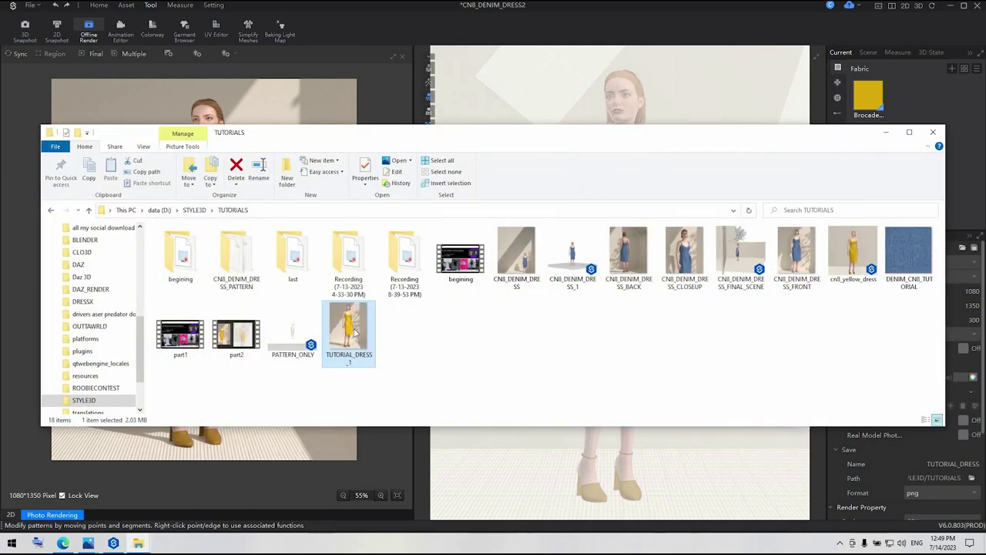
pyautogui.doubleClick(353, 331)
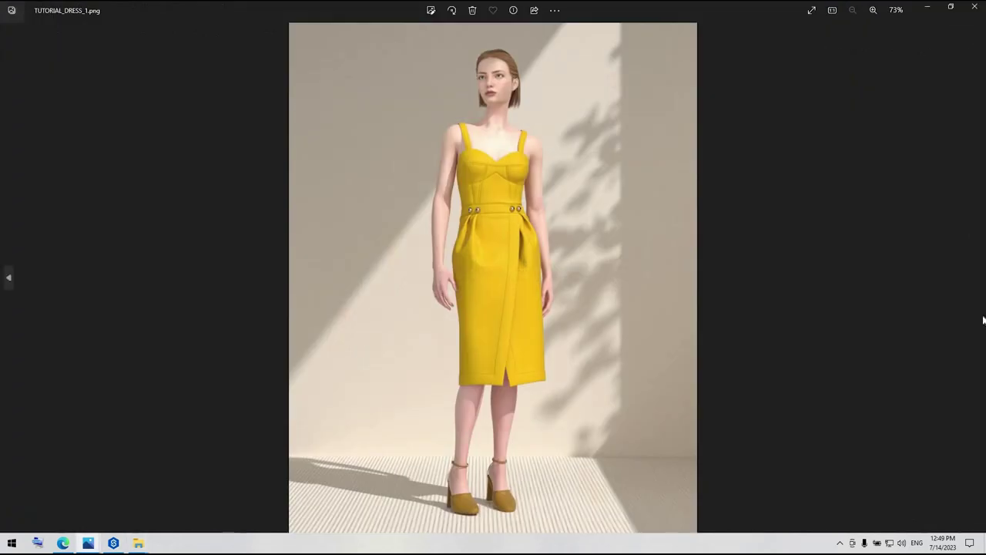